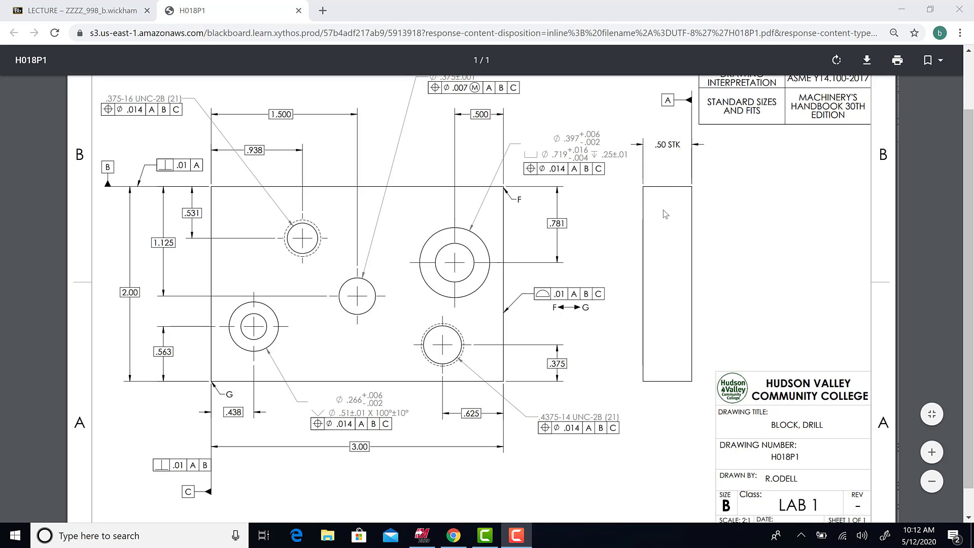
Switch to Mastercam and name level 1 PART OB
click(422, 535)
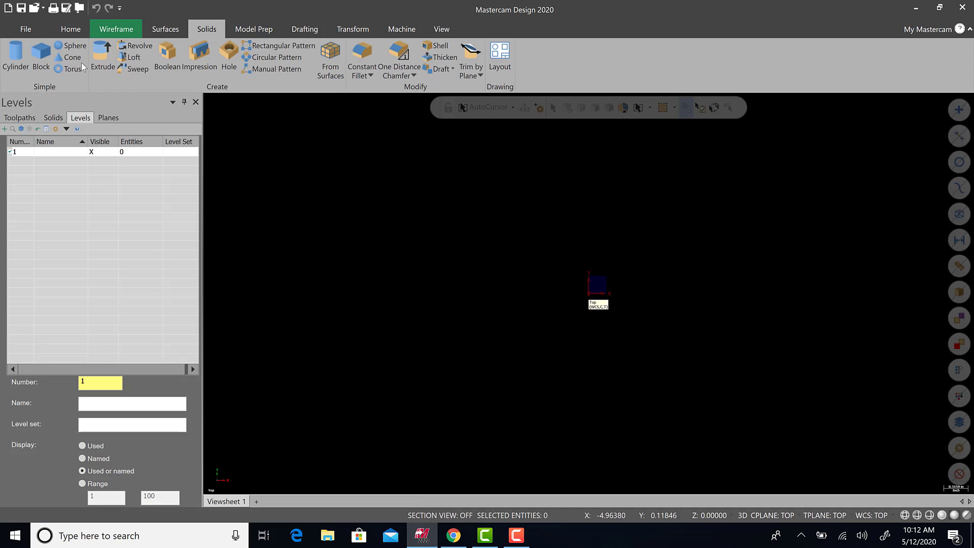
click(115, 30)
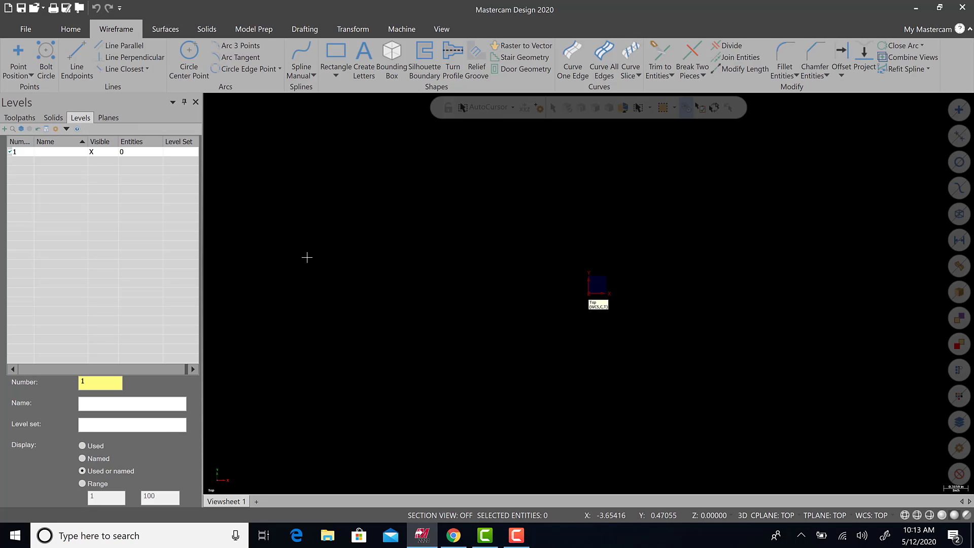
double_click(57, 152)
text(PART OB)
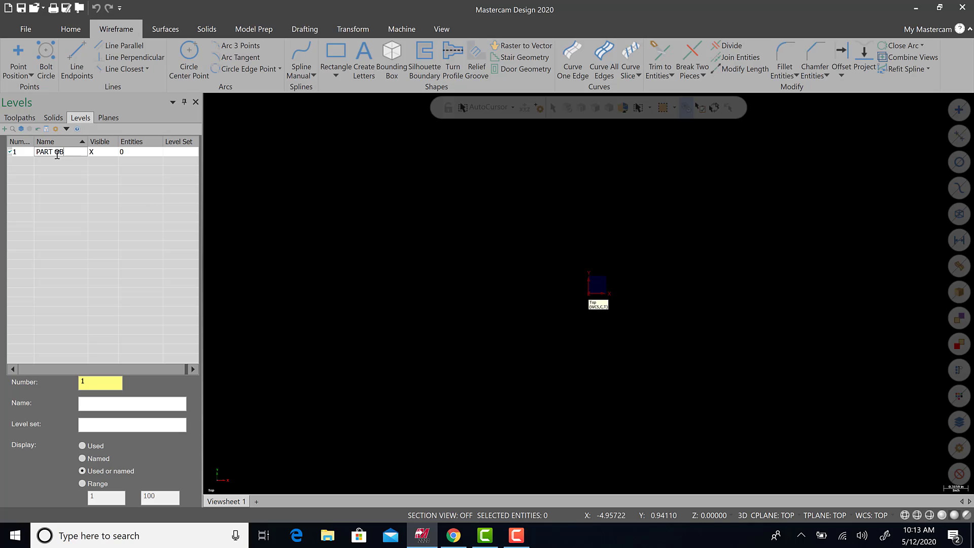
key(Return)
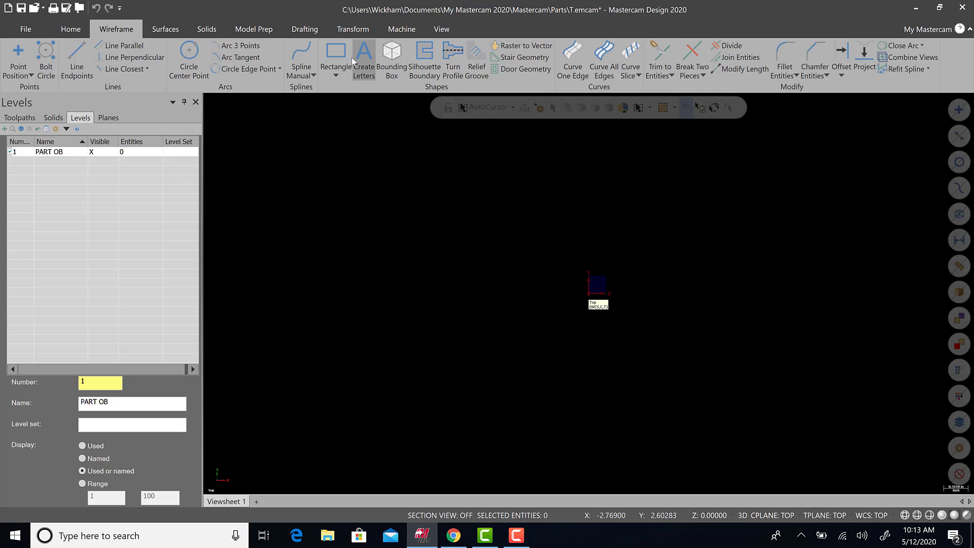
Start the Rectangle command for the part outline
click(336, 53)
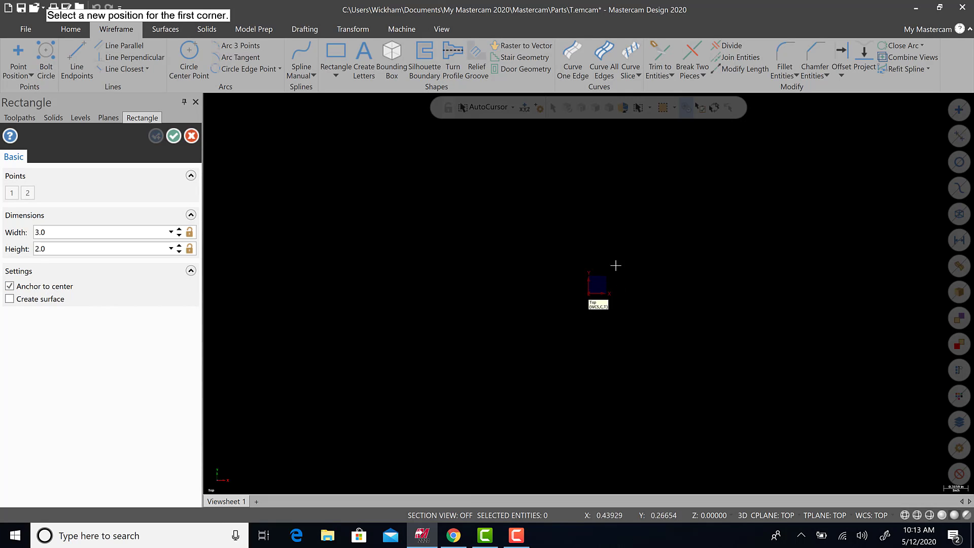
Toggle the gnomon display off and on, ending with the gnomons shown
click(441, 29)
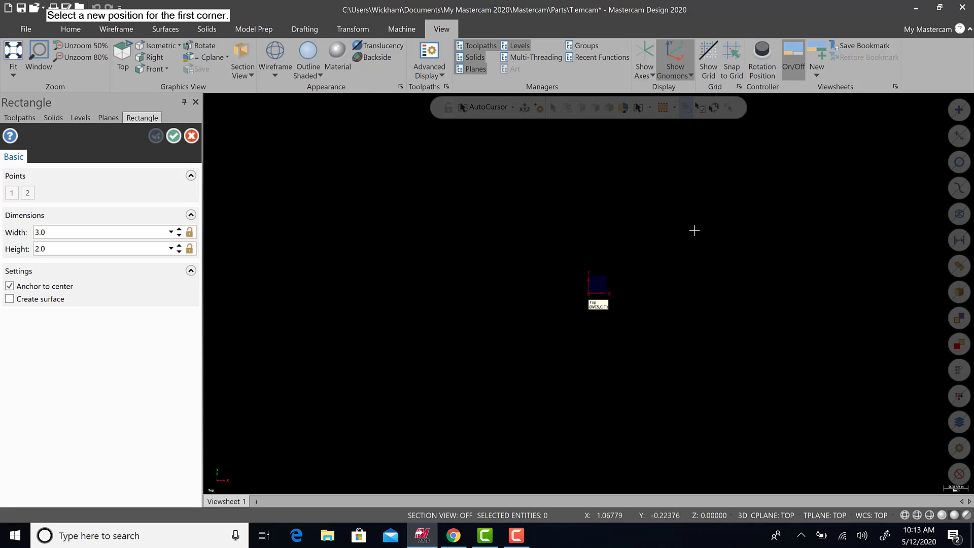
click(679, 60)
click(679, 55)
click(680, 55)
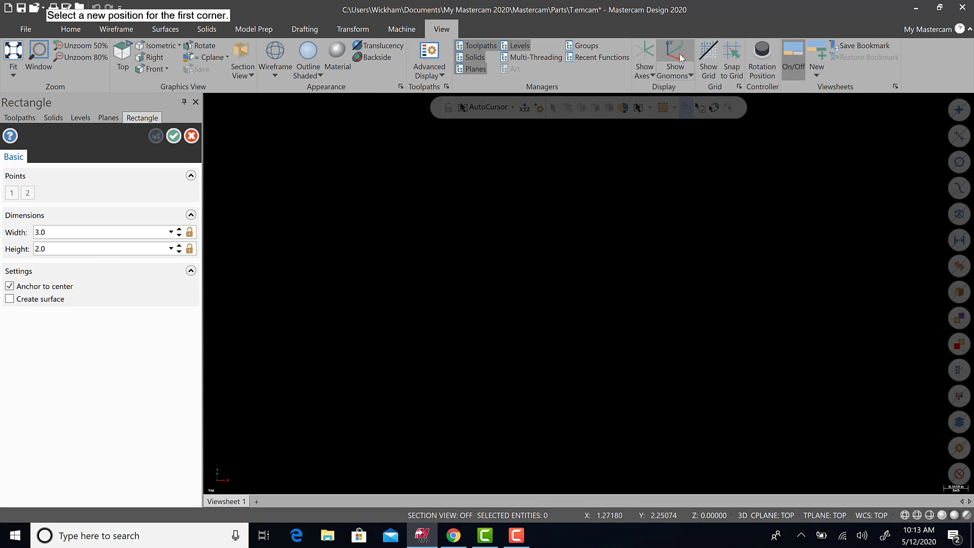
click(680, 55)
click(680, 55)
click(680, 56)
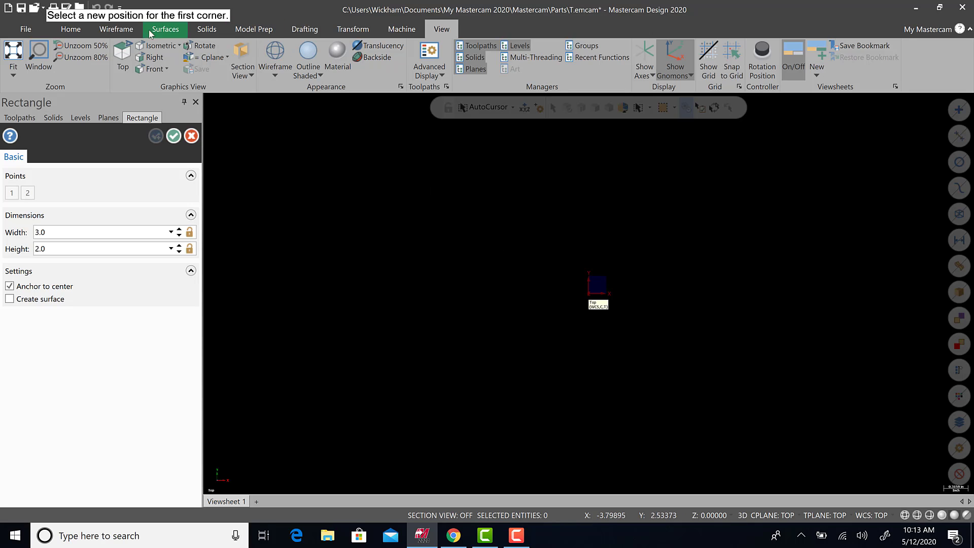
click(117, 29)
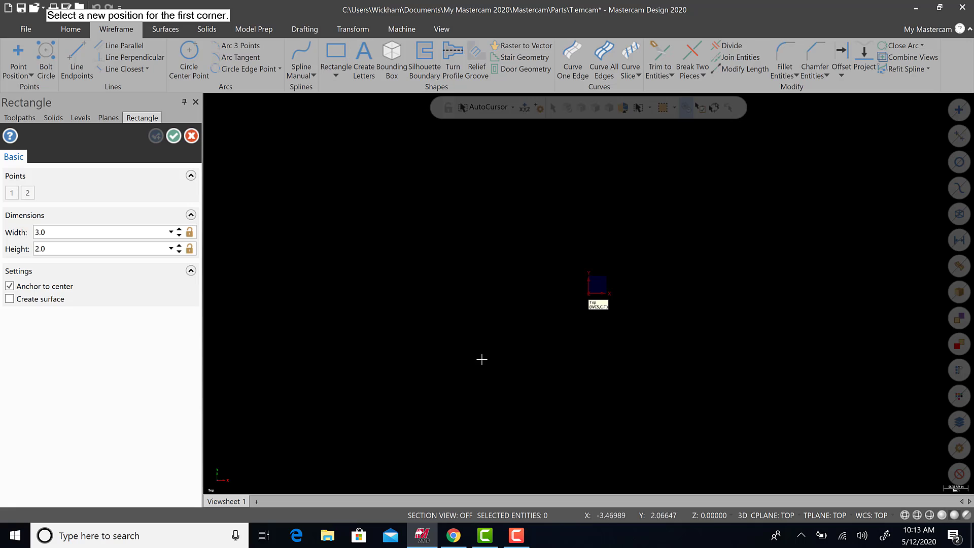
Place a rectangle centered on the origin, about 4.21 wide and 2.38 high
click(587, 297)
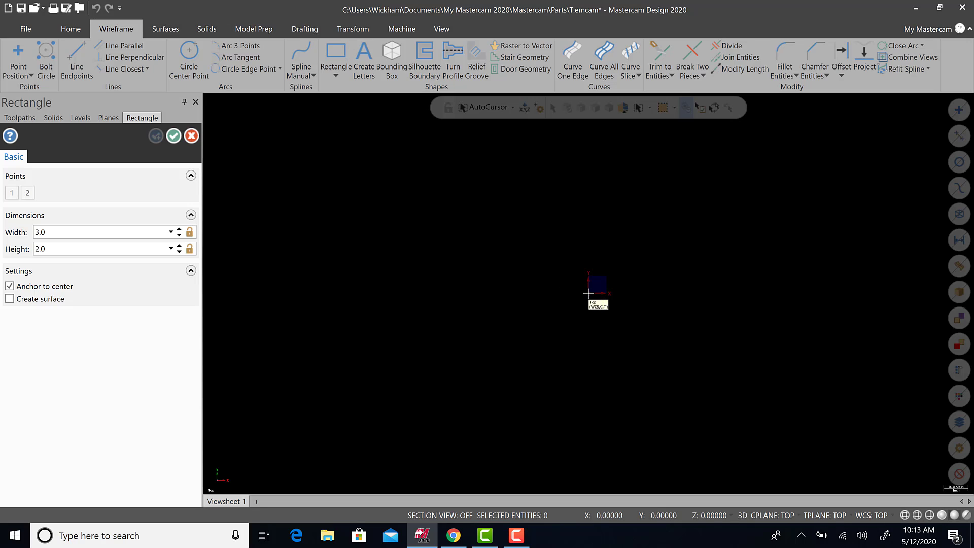
click(426, 202)
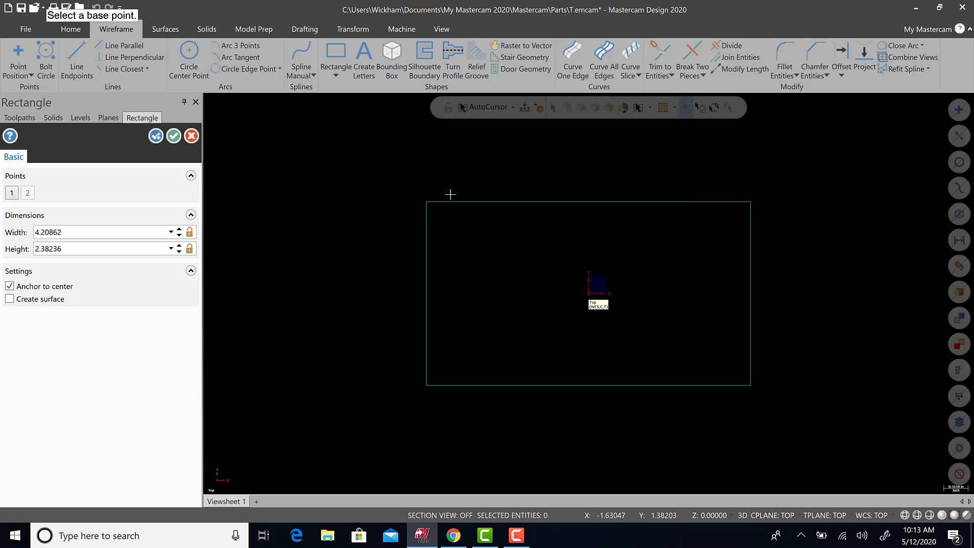
Set the rectangle's width to 30.0
click(63, 230)
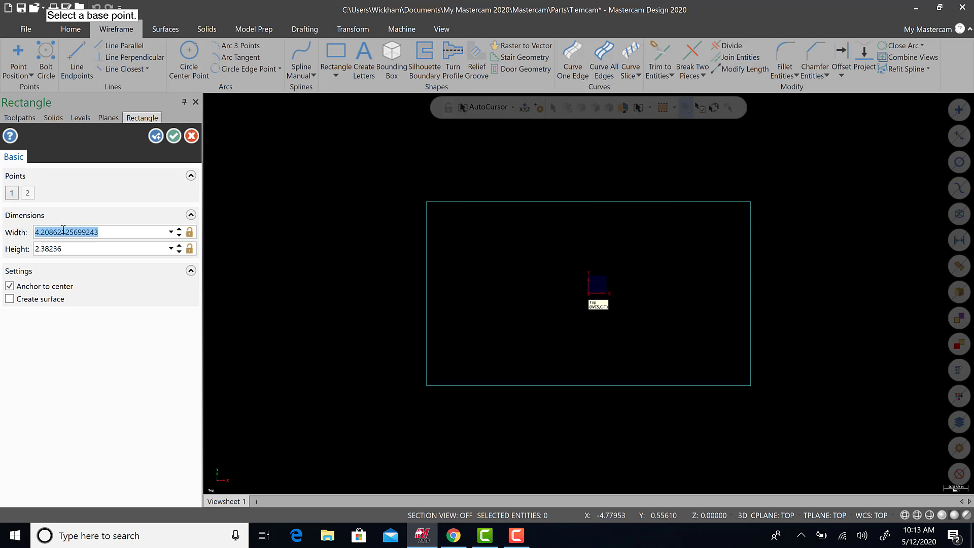
text(30.0)
key(Return)
Set the rectangle's width to 3.0 and height to 2.0, and accept the rectangle
click(60, 234)
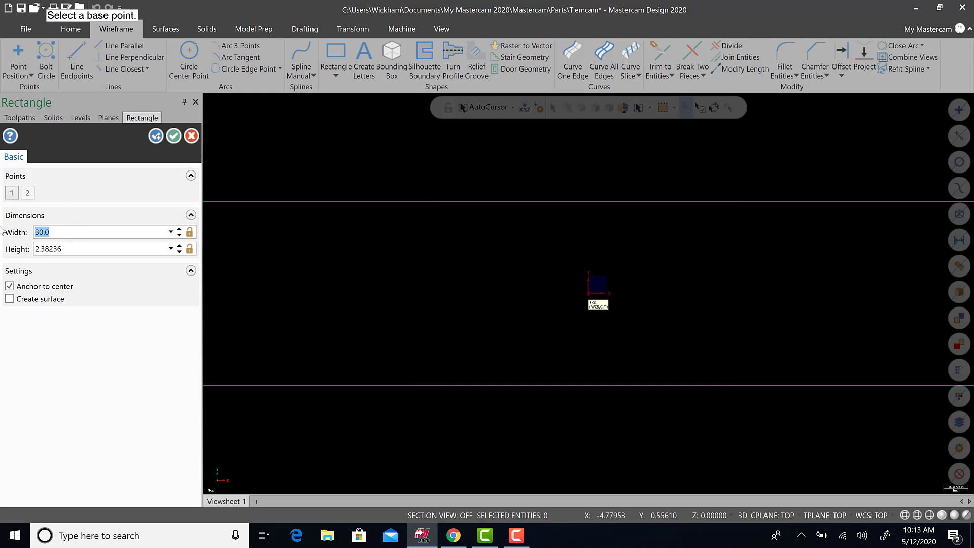
text(3.0)
key(Return)
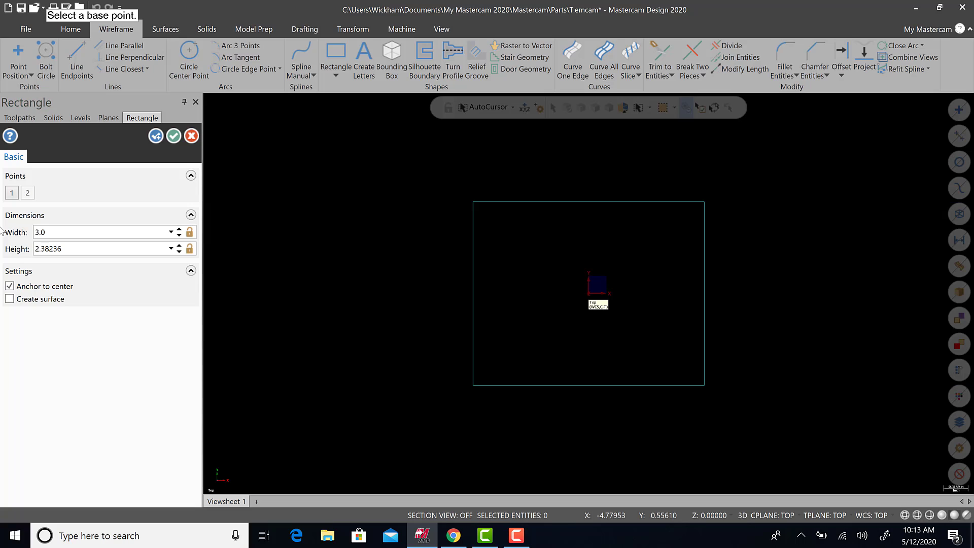
click(65, 248)
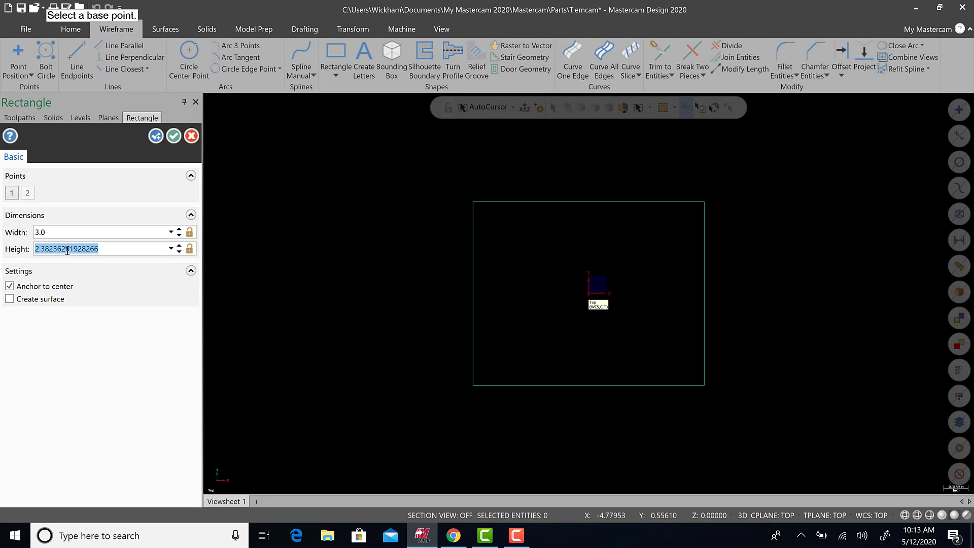
text(2.0)
key(Return)
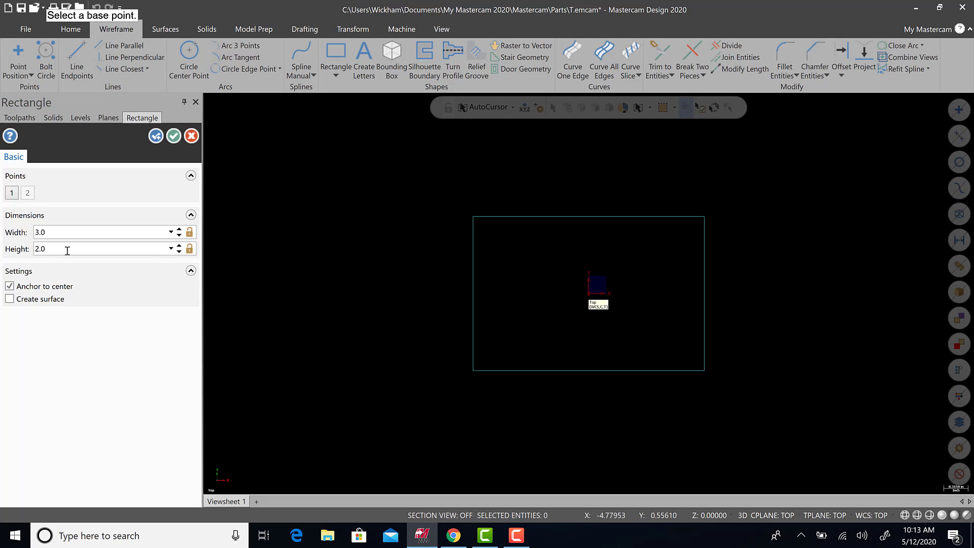
click(173, 136)
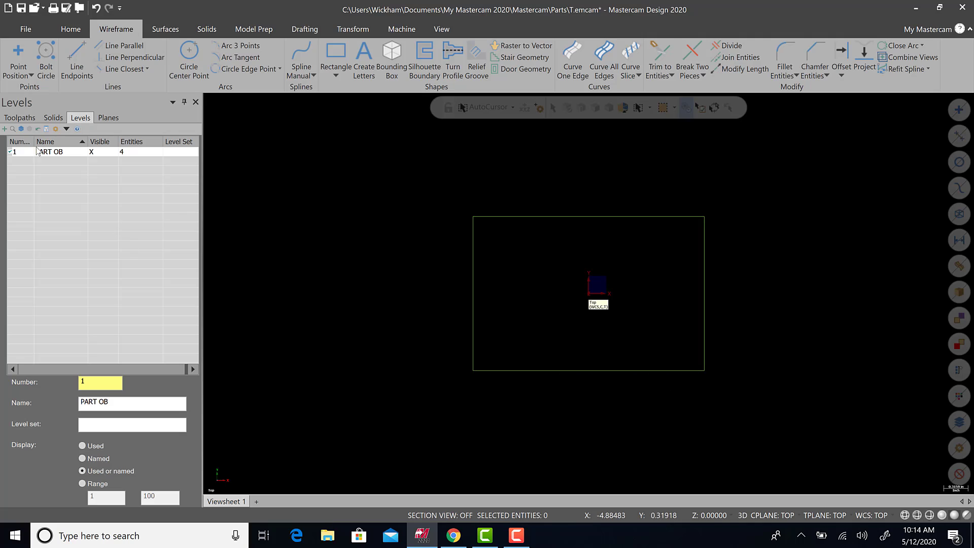
Toggle the PART OB level's visibility off and on, ending with the level visible
click(93, 152)
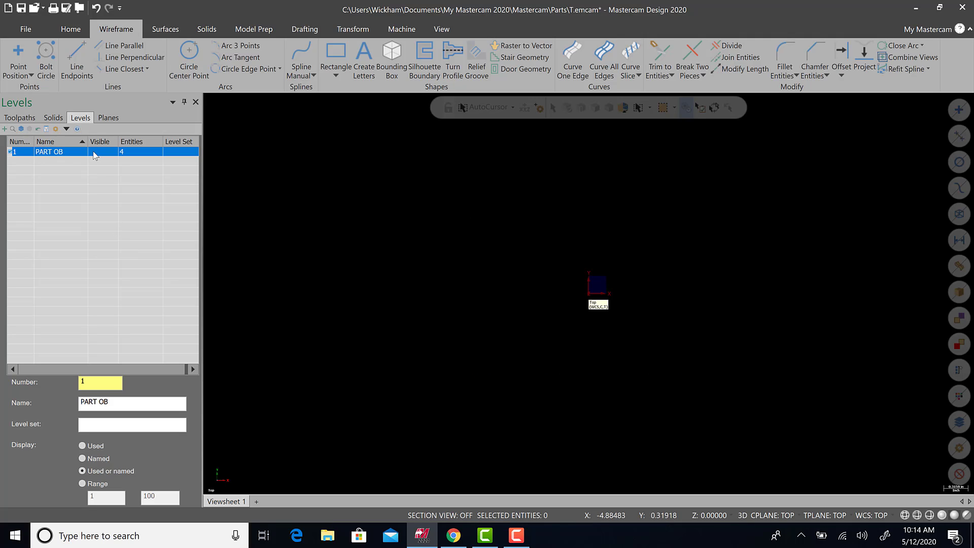
click(93, 153)
click(93, 152)
click(93, 152)
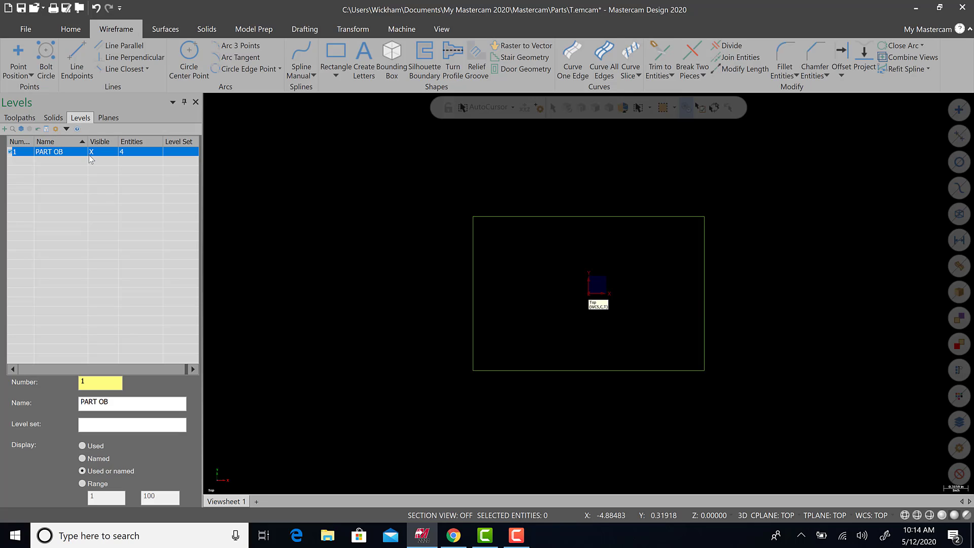
click(66, 129)
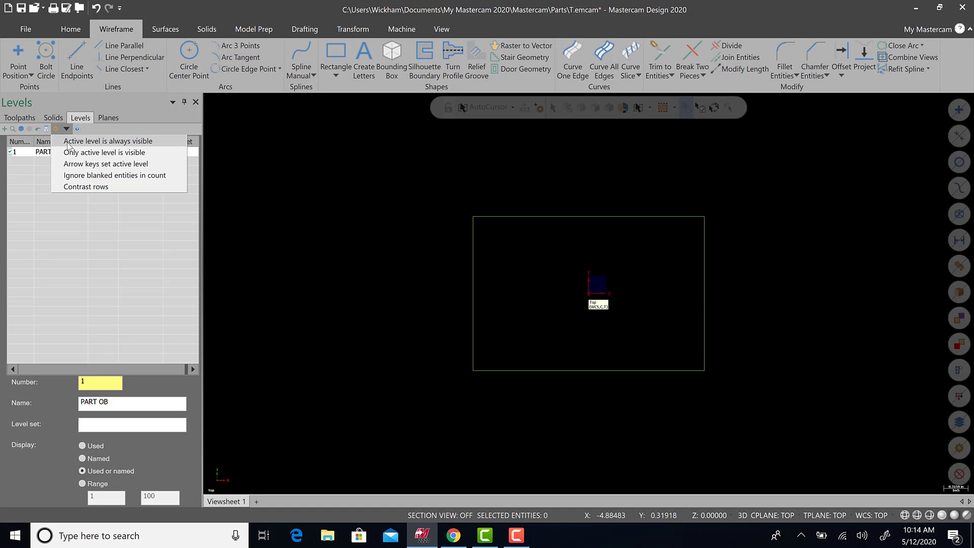
click(252, 187)
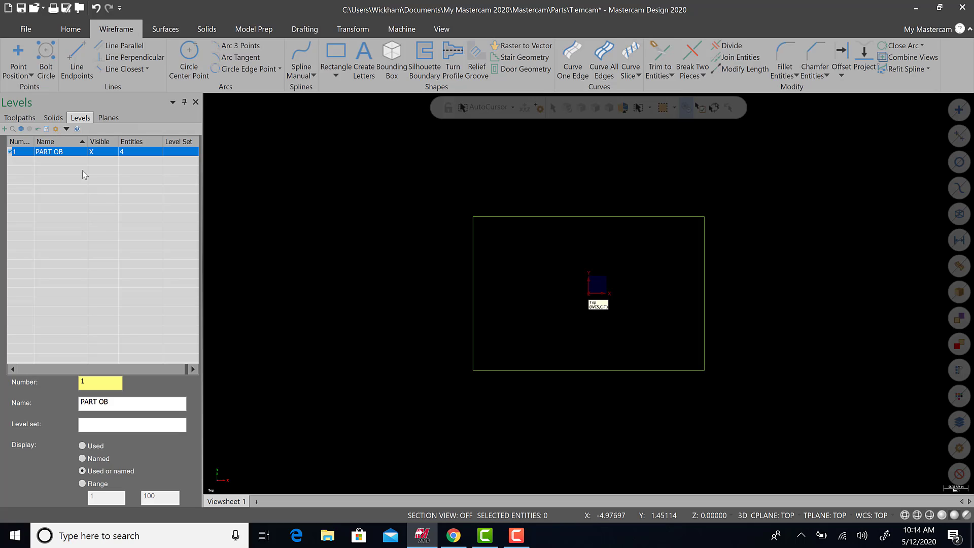
click(67, 129)
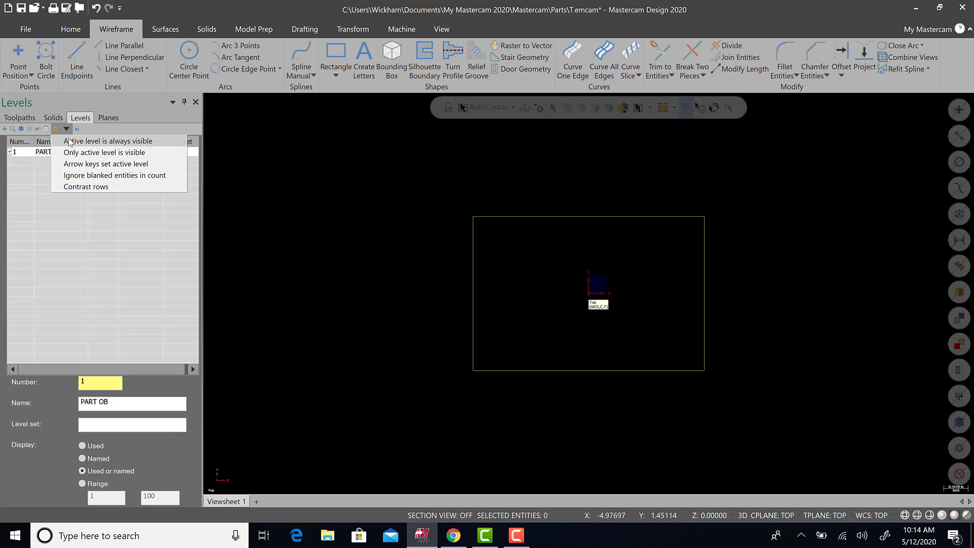
click(306, 257)
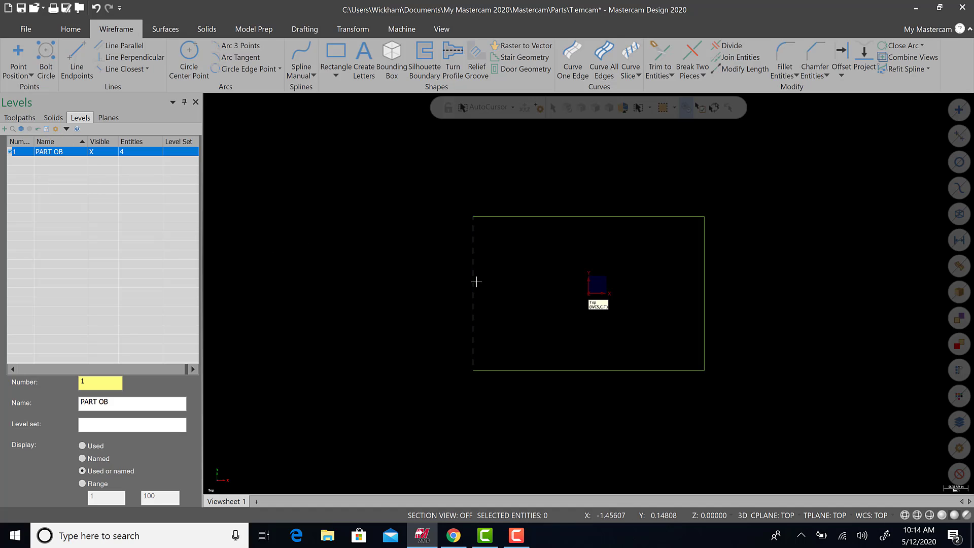
Switch to the isometric view and add level 2, naming it PART MODEL
right_click(807, 192)
click(822, 280)
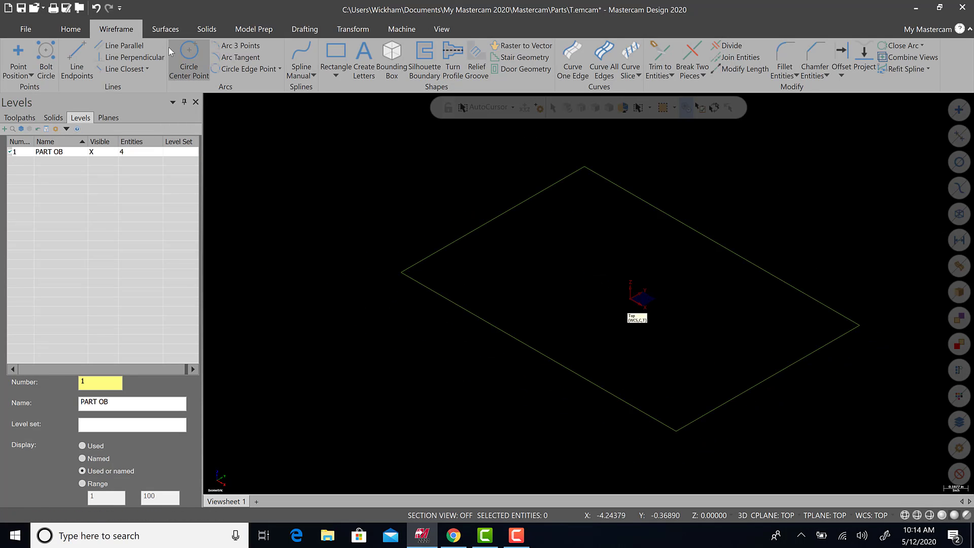
click(204, 32)
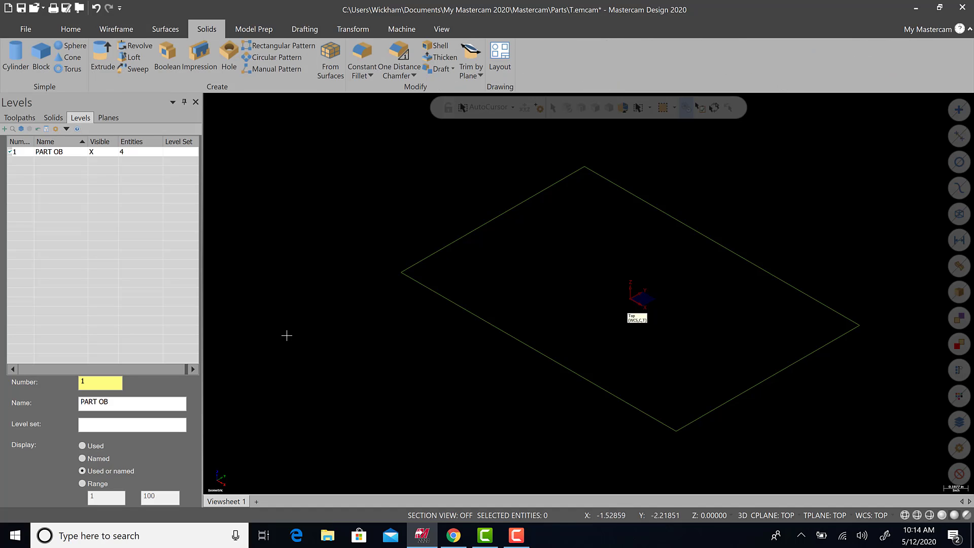
click(5, 130)
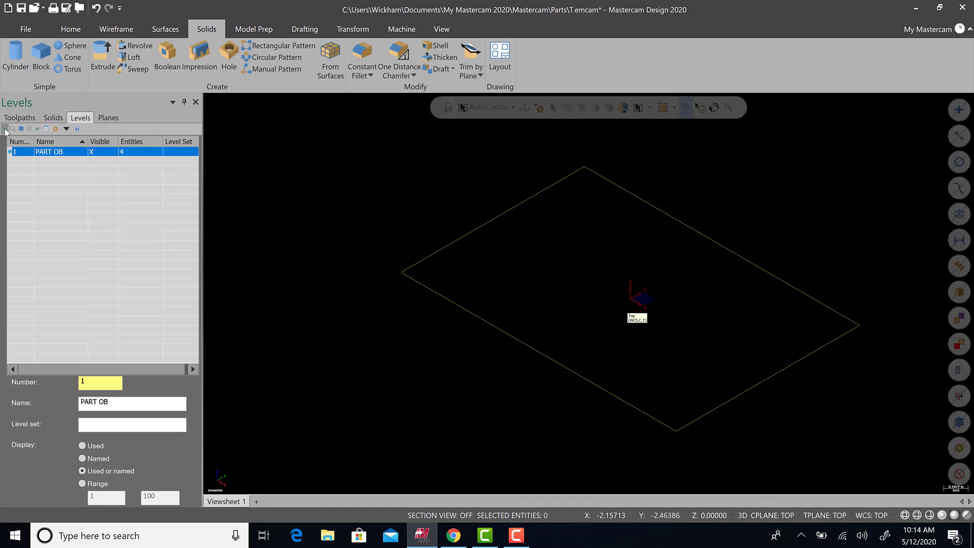
click(68, 160)
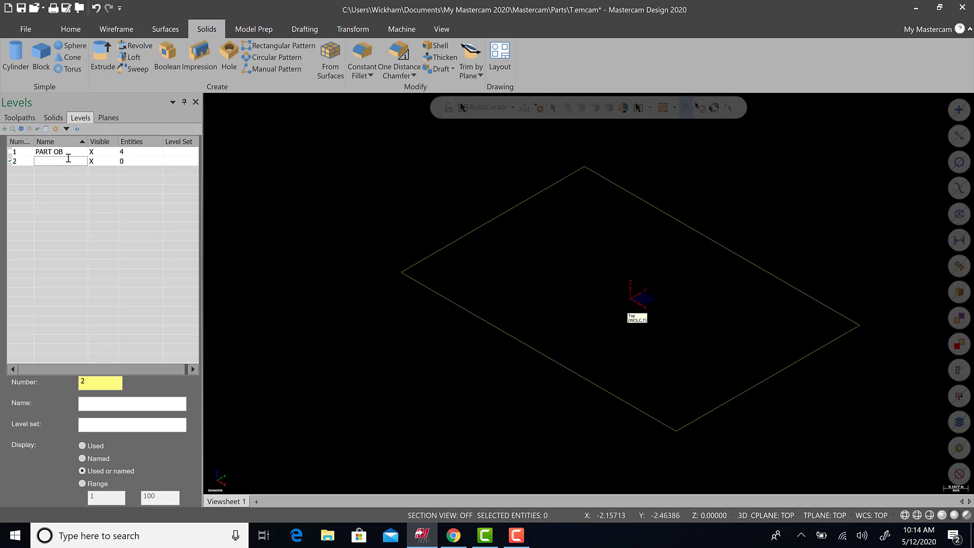
text(PART MODEL)
Start a solid Extrude using the whole rectangle outline as its chain
click(105, 63)
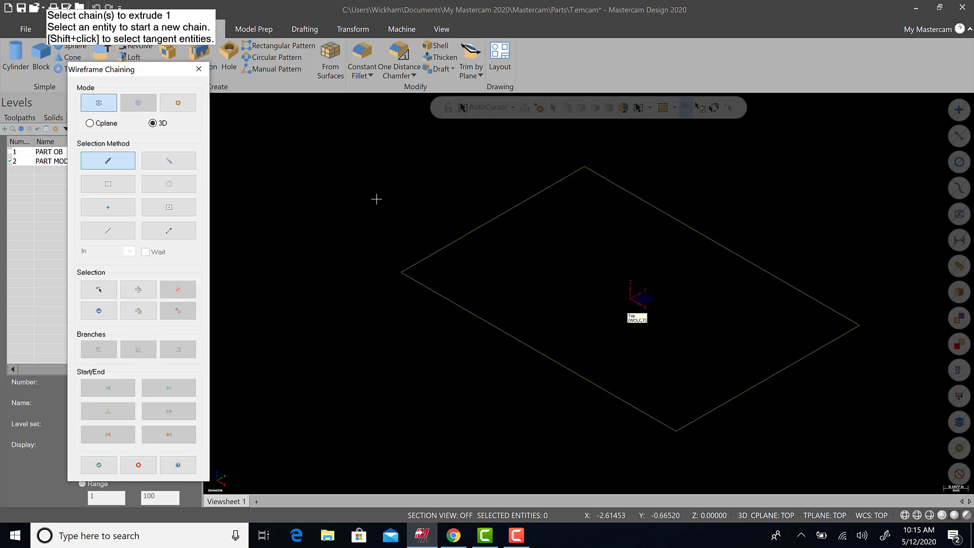
click(487, 223)
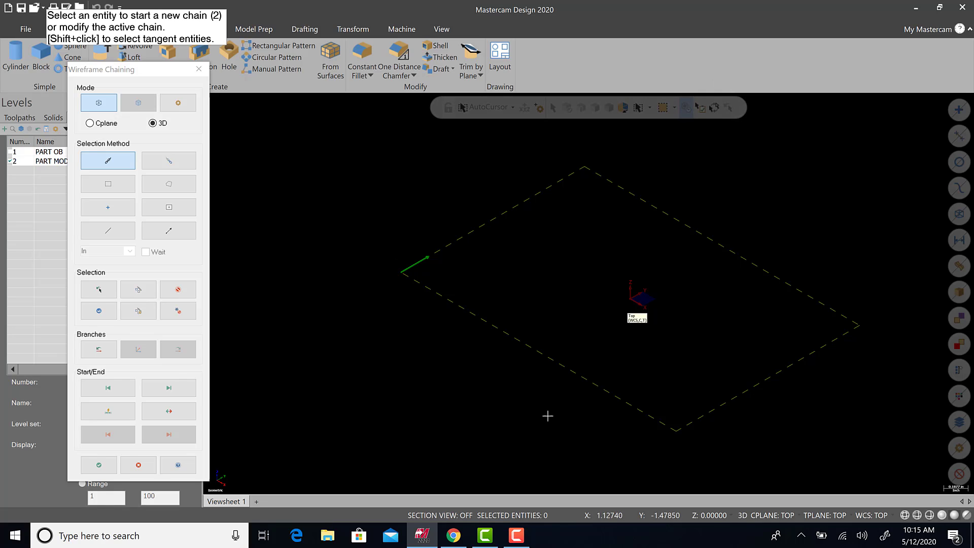
click(98, 465)
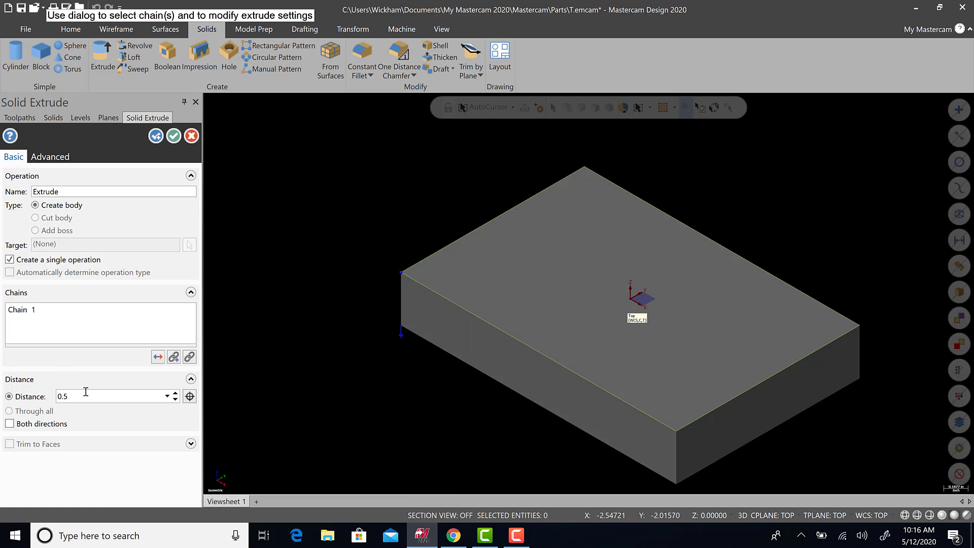
Try reversing the extrusion direction back and forth, ending with it pointing downward
right_click(81, 329)
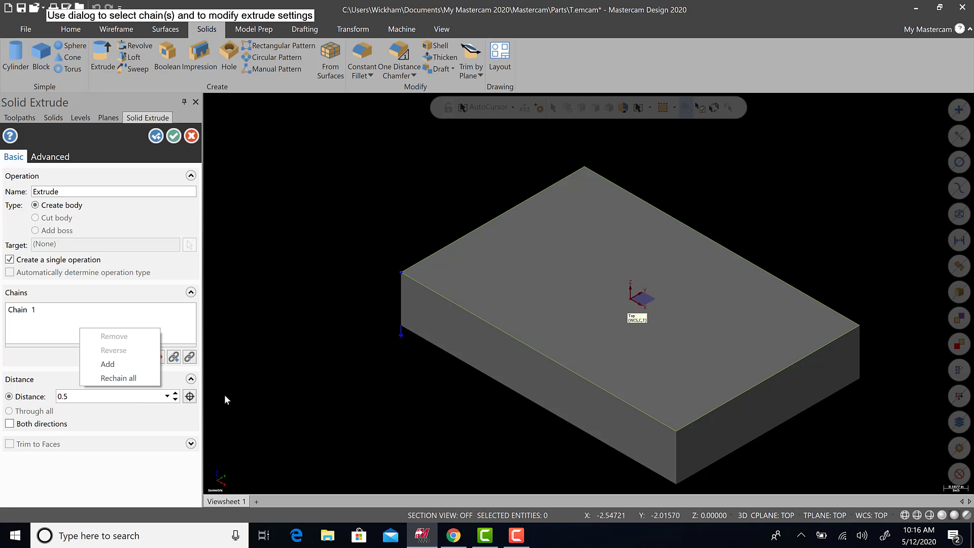
click(388, 299)
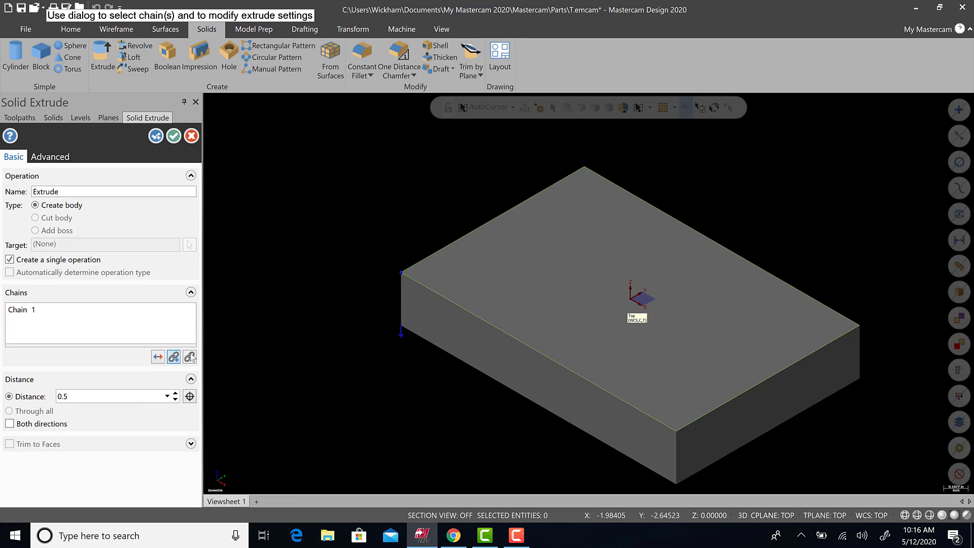
click(158, 356)
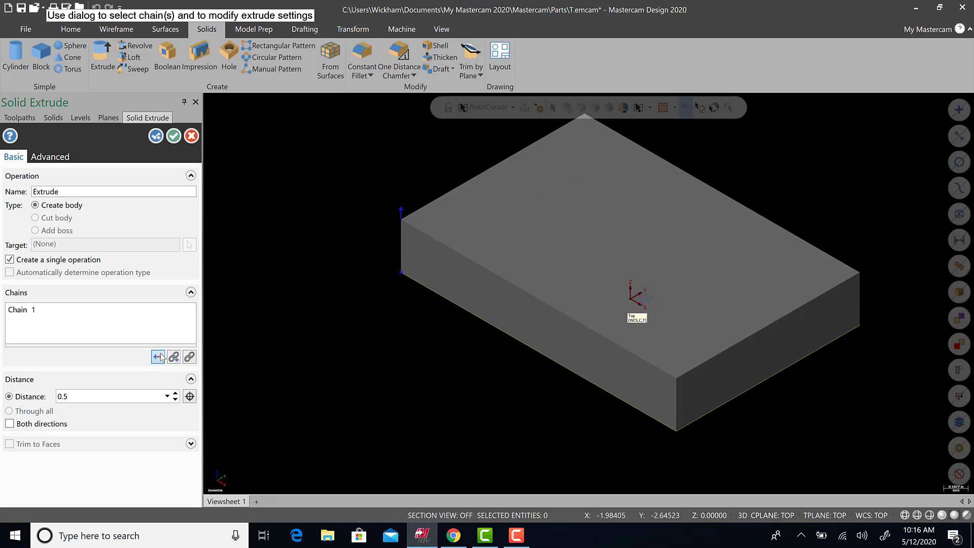
click(159, 356)
click(158, 357)
click(158, 357)
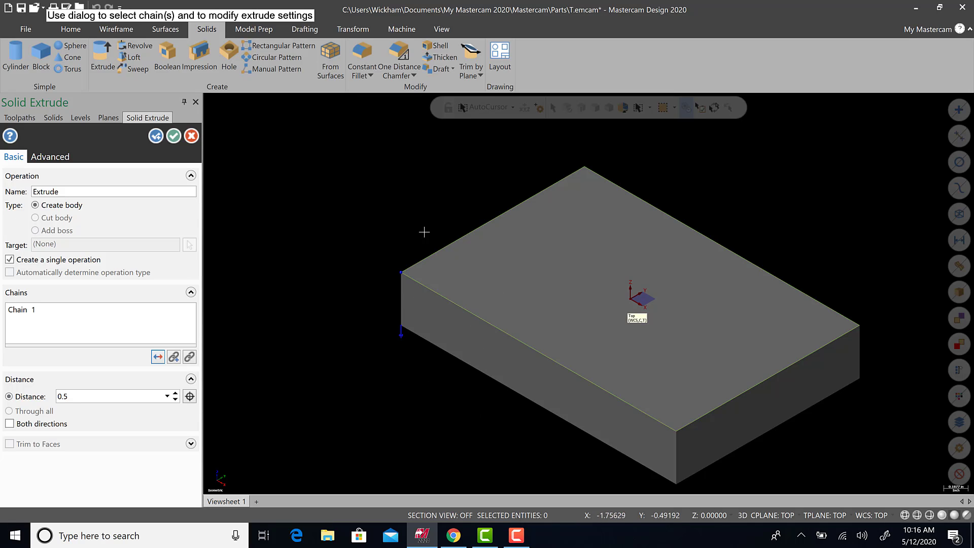
Accept the extrusion as a new body with a distance of 0.5 below the outline
double_click(85, 396)
click(173, 136)
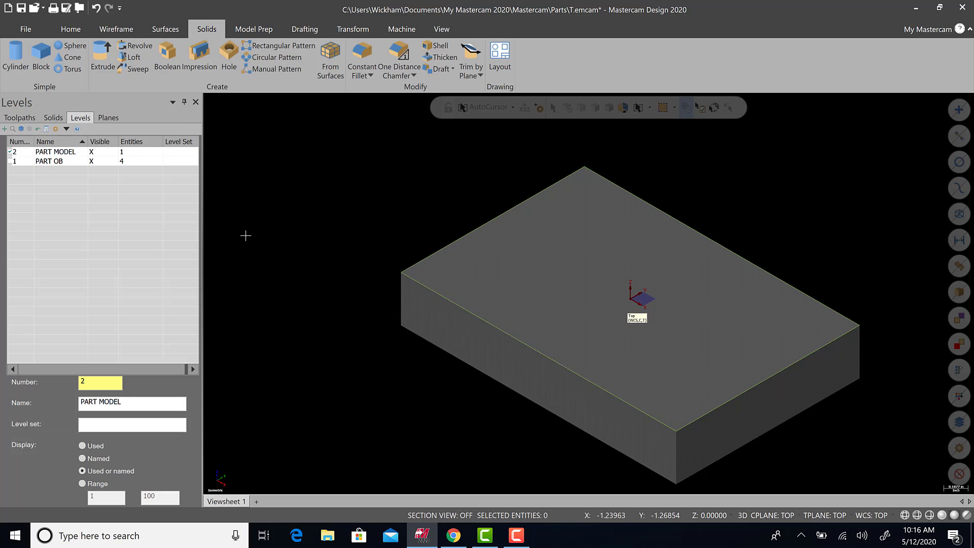
Hide and show the PART MODEL level to check which geometry it holds
click(93, 152)
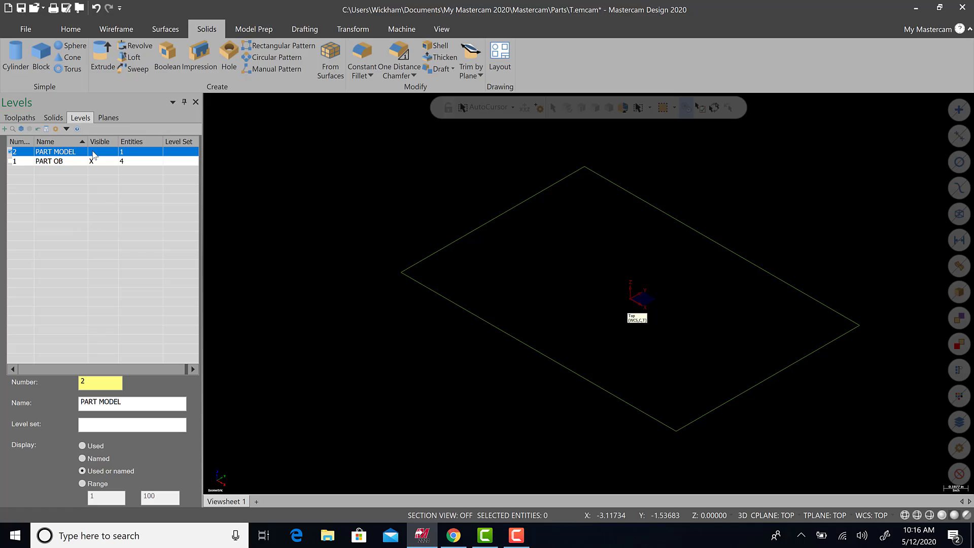
click(93, 153)
mouse_move(596, 410)
middle_down()
mouse_move(611, 374)
mouse_move(695, 385)
mouse_move(769, 415)
mouse_move(685, 398)
mouse_move(589, 420)
middle_up()
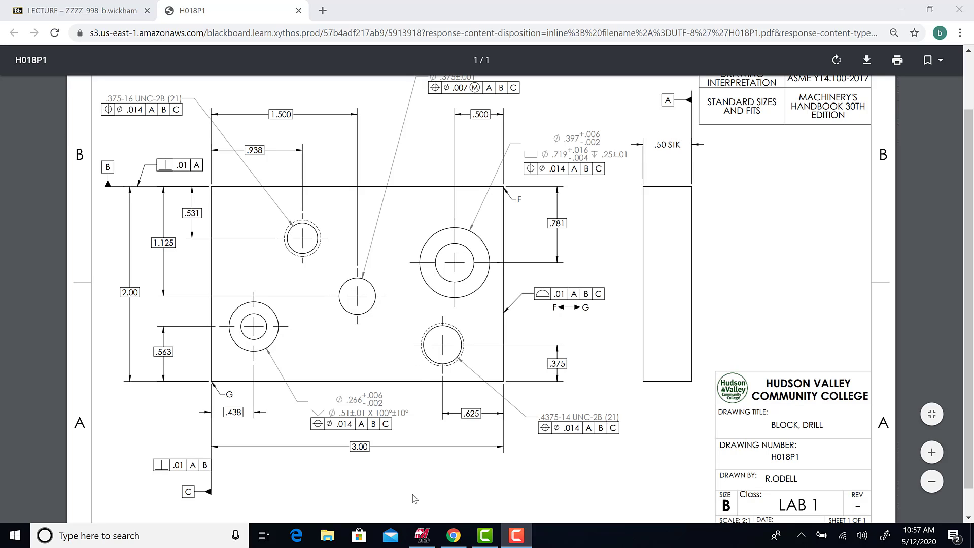
Switch from the drawing back to Mastercam, add level 3 and name it 3/8 16 LOC
click(423, 536)
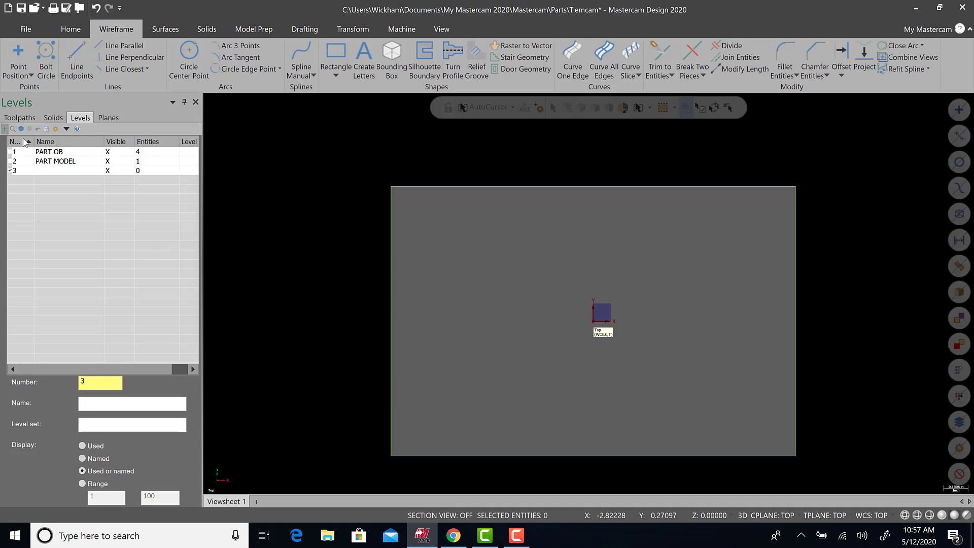
click(4, 130)
click(55, 170)
text(3/8 16LLOC)
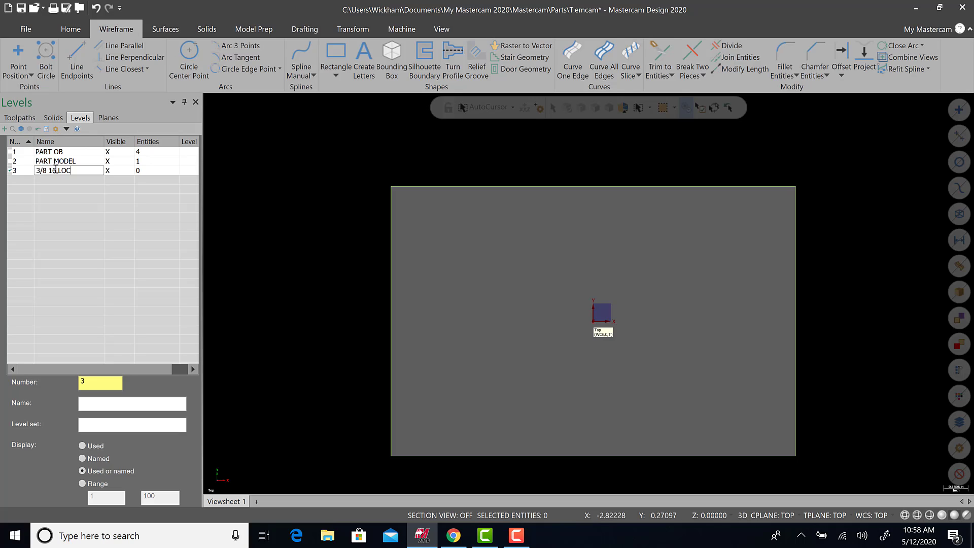
key(Return)
right_click(25, 175)
click(56, 179)
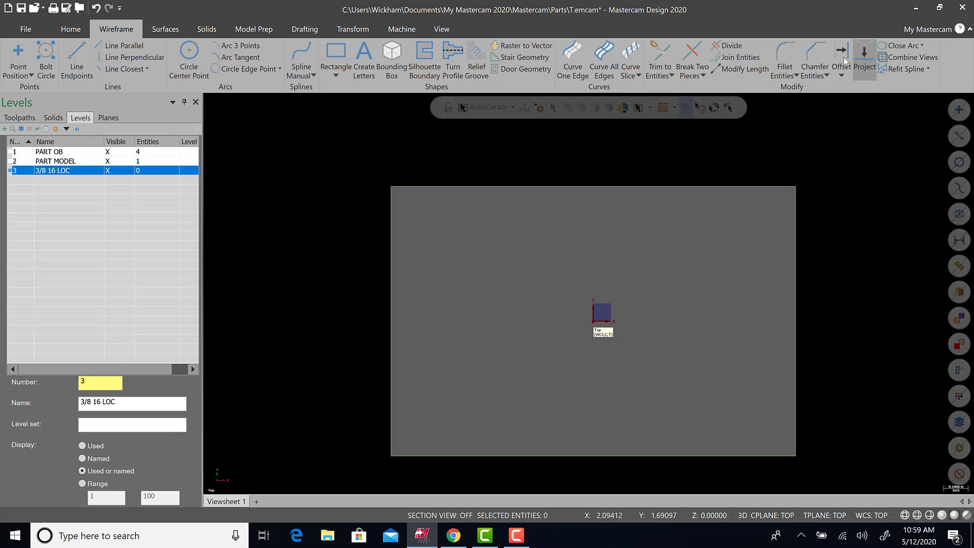
Offset a copy of the block's upper outline edge 0.531 downward, checking the distance against the H018P1 drawing
click(352, 29)
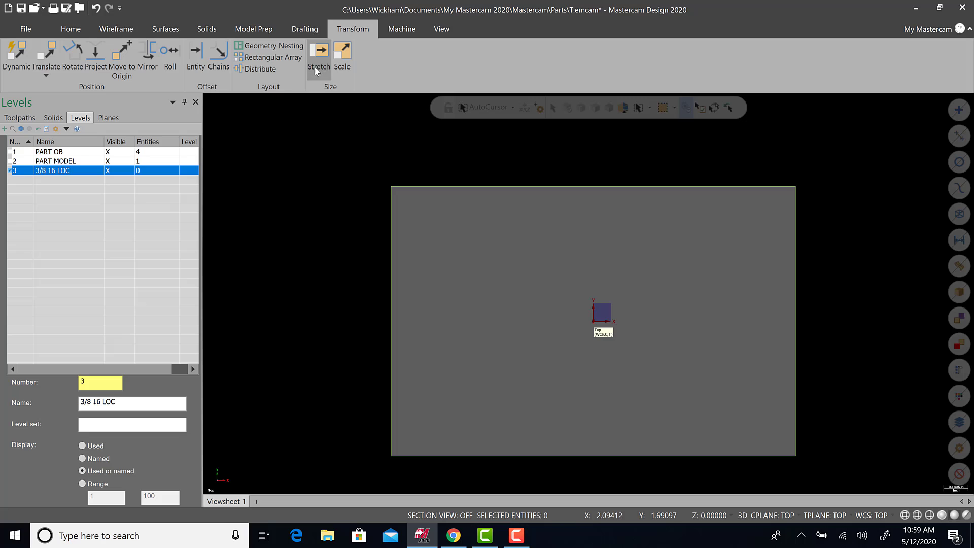
click(196, 64)
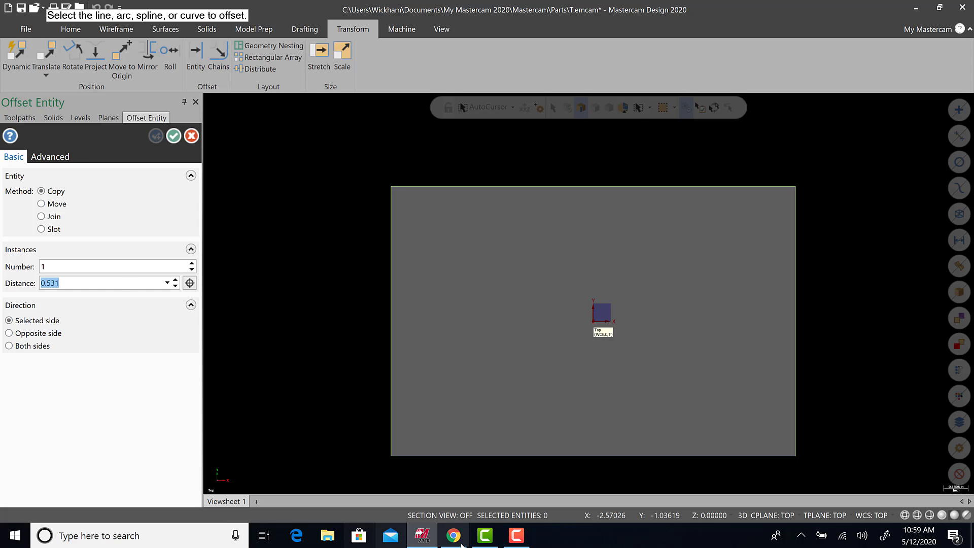
key(alt+Tab)
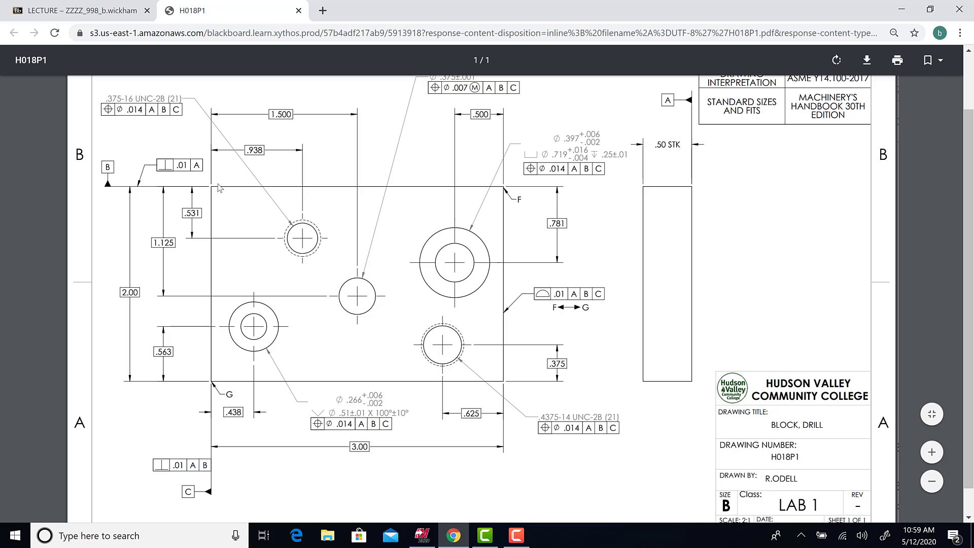
click(420, 530)
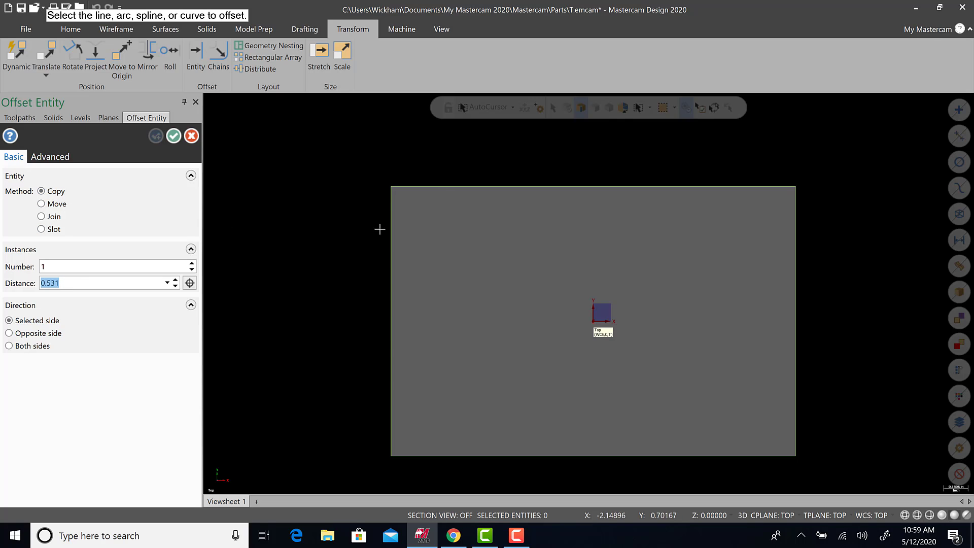
click(437, 187)
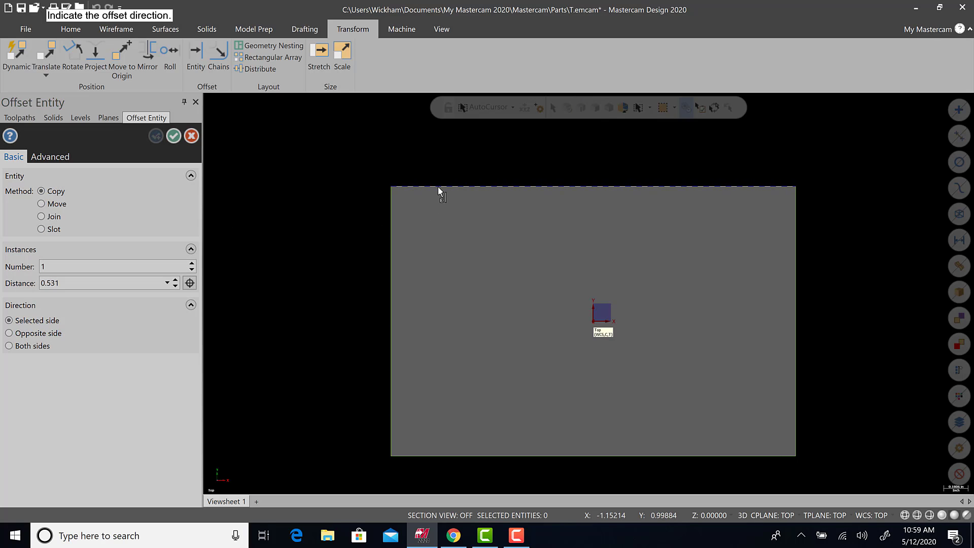
click(438, 272)
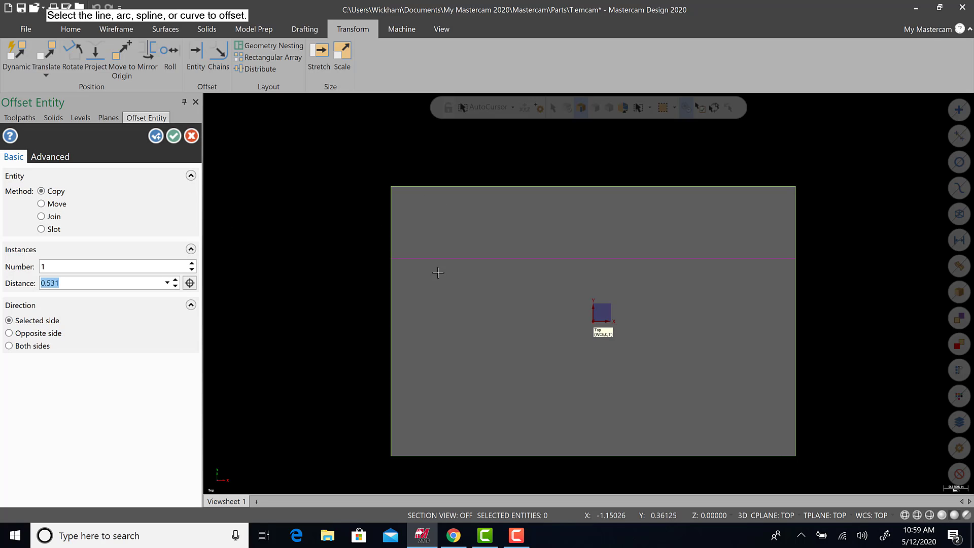
click(173, 136)
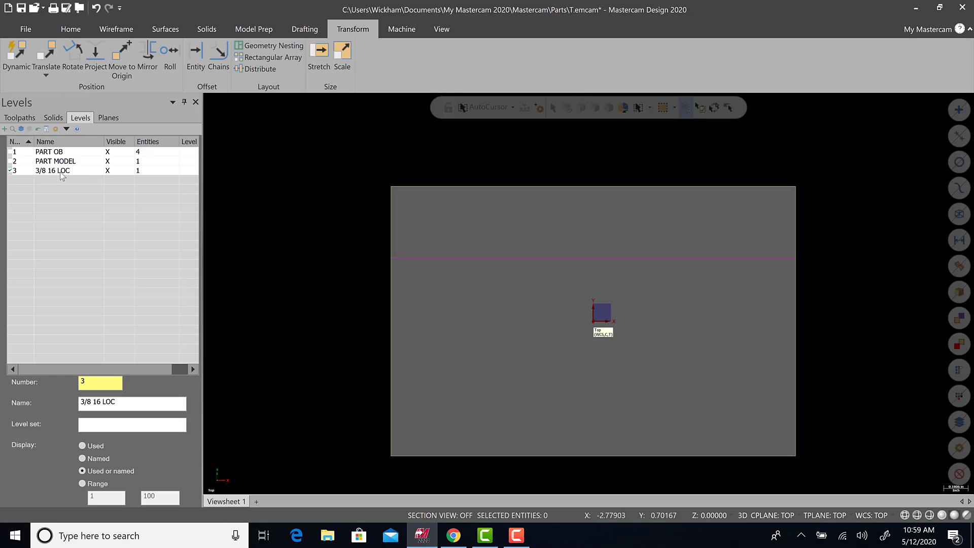
Analyze the properties of the offset horizontal line and check its assigned level
click(110, 173)
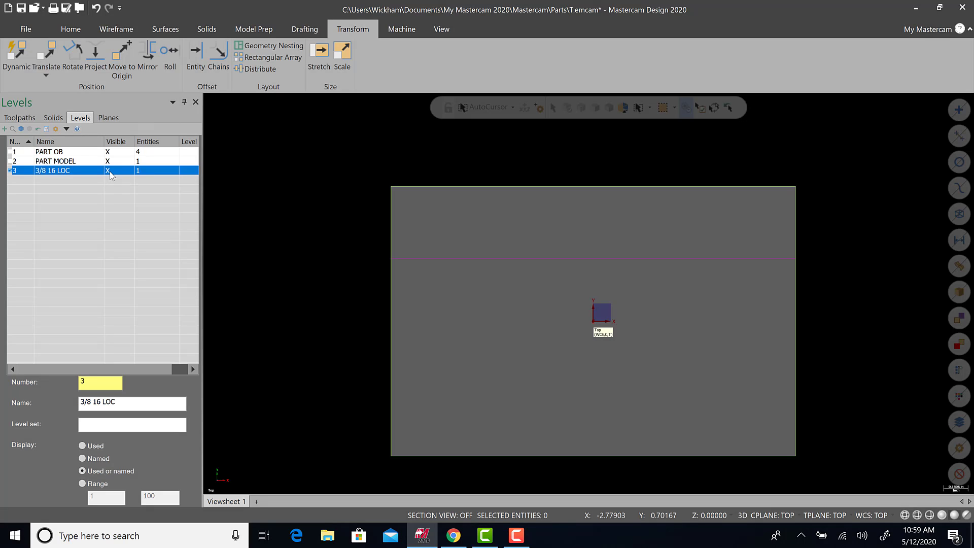
right_click(324, 263)
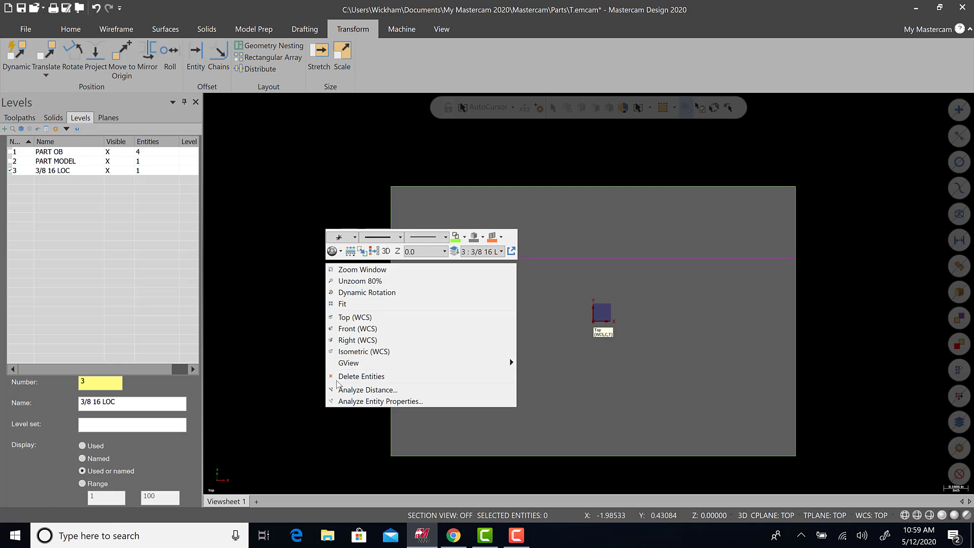
click(262, 261)
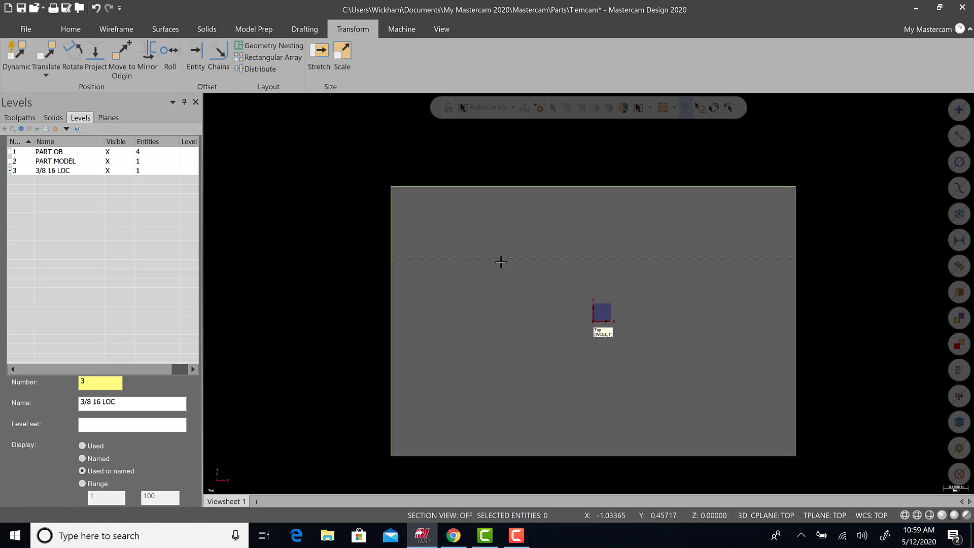
right_click(316, 244)
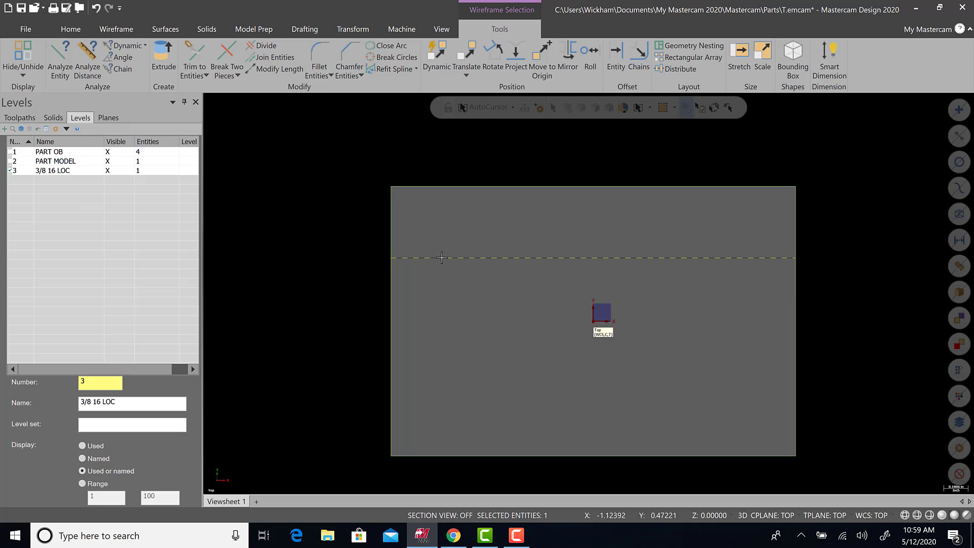
right_click(441, 257)
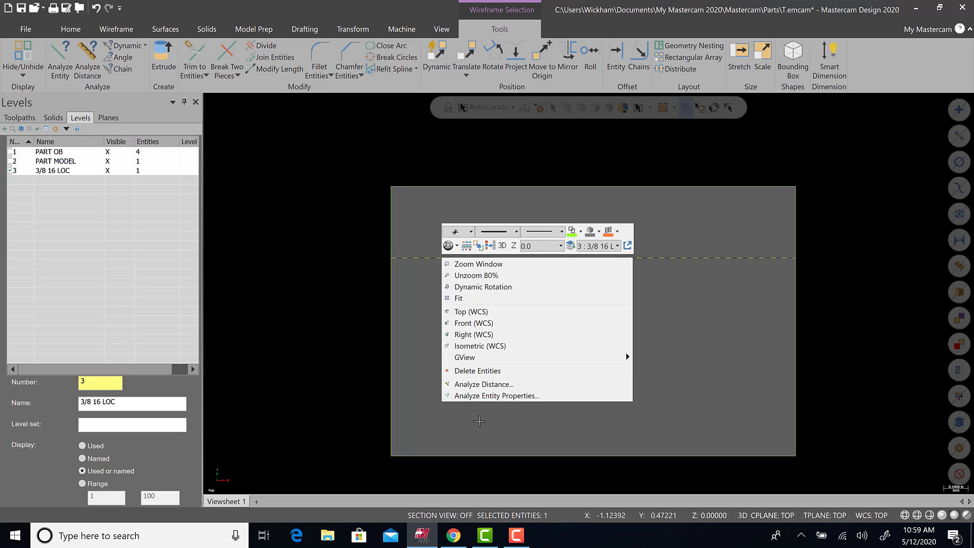
click(482, 398)
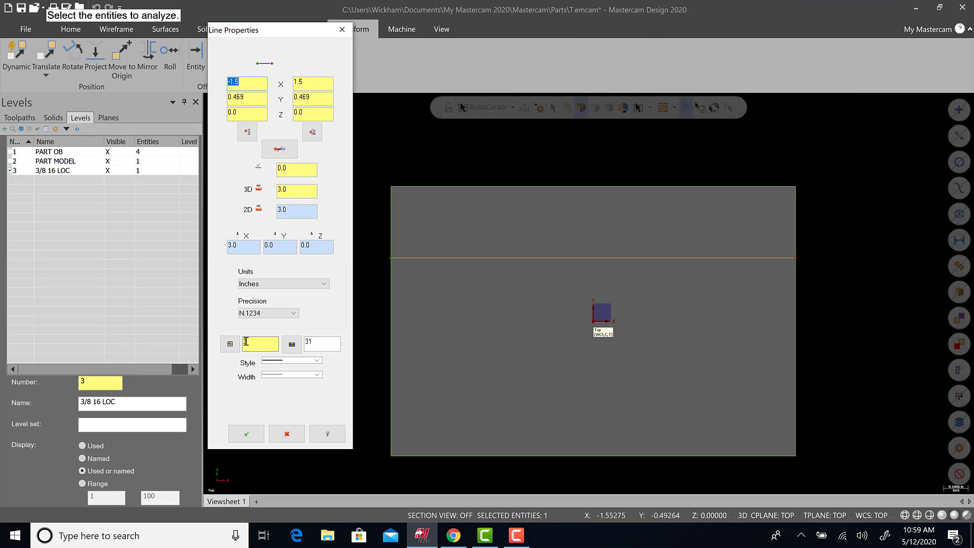
click(230, 344)
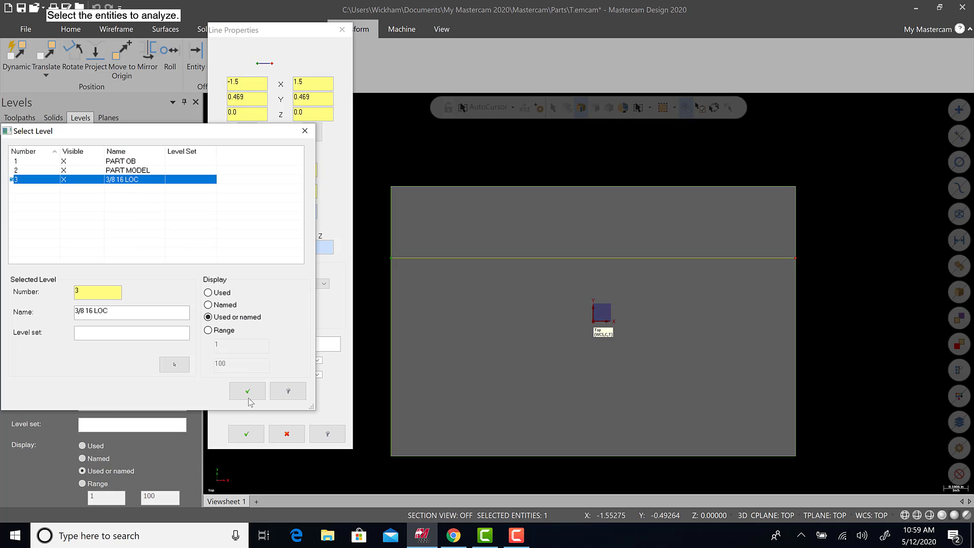
click(247, 390)
click(255, 435)
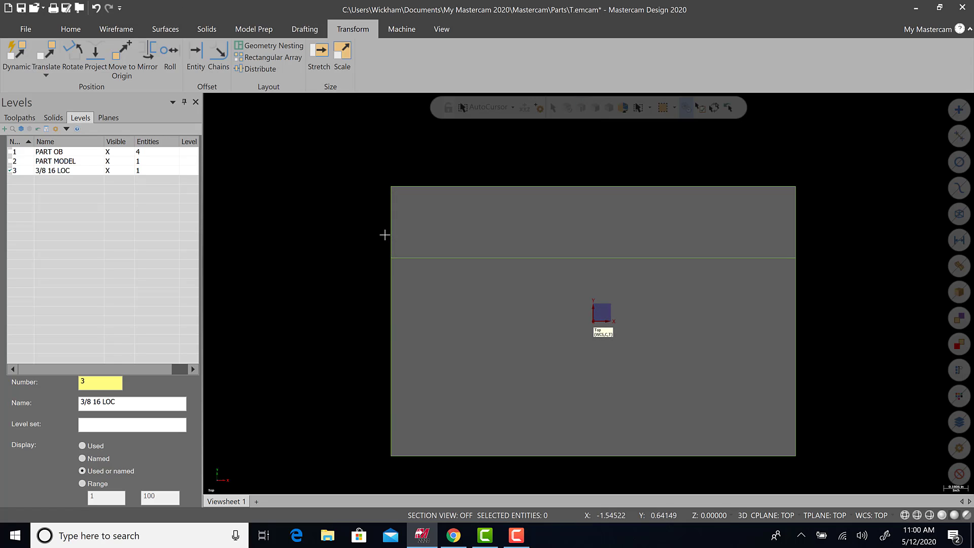
Consult the H018P1 drawing, offset a copy of the block's left outline edge 0.938 to the right, and clear its result color
click(455, 541)
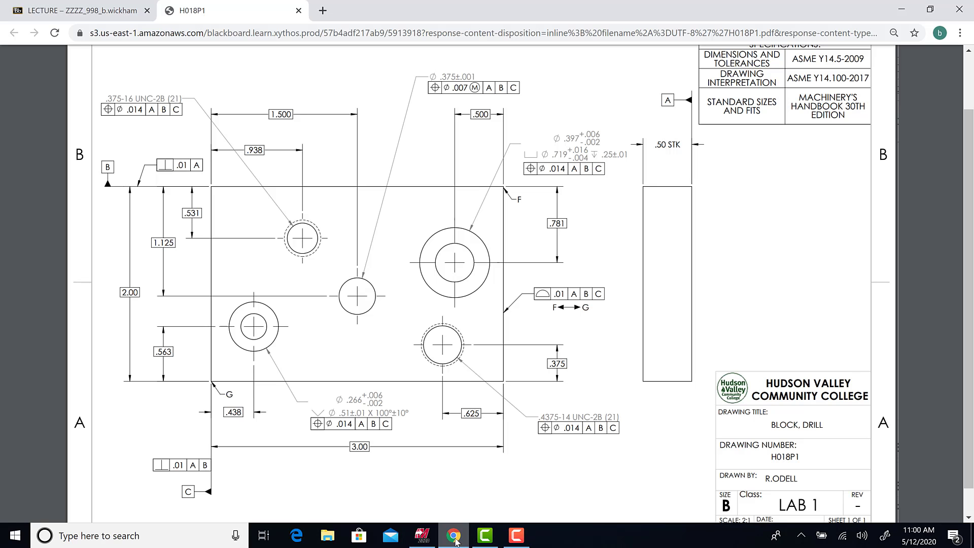
click(422, 536)
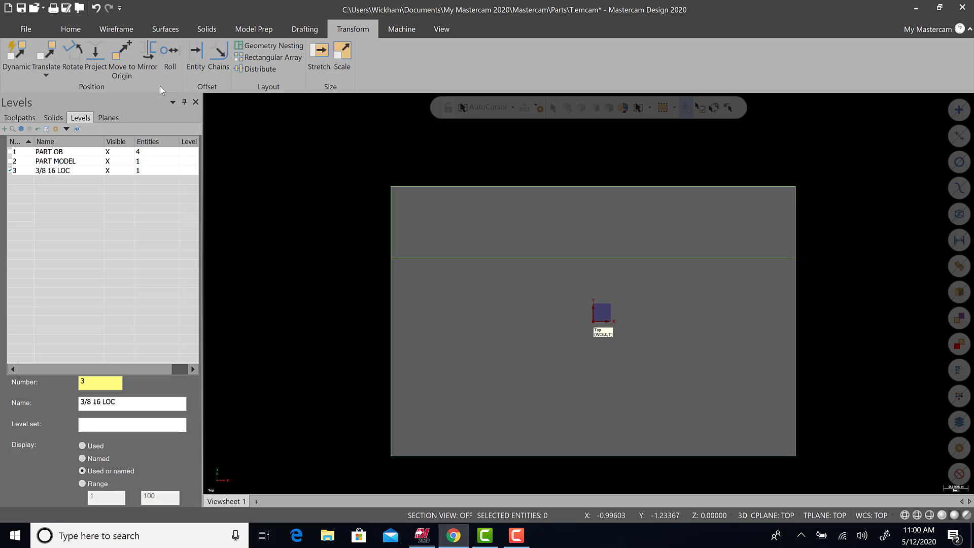
click(196, 56)
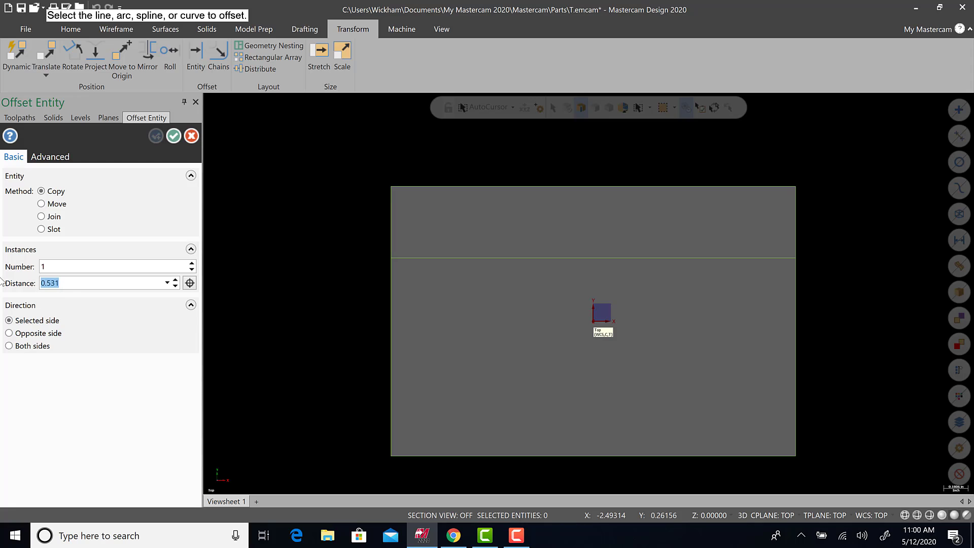
text(.938)
click(391, 228)
click(477, 230)
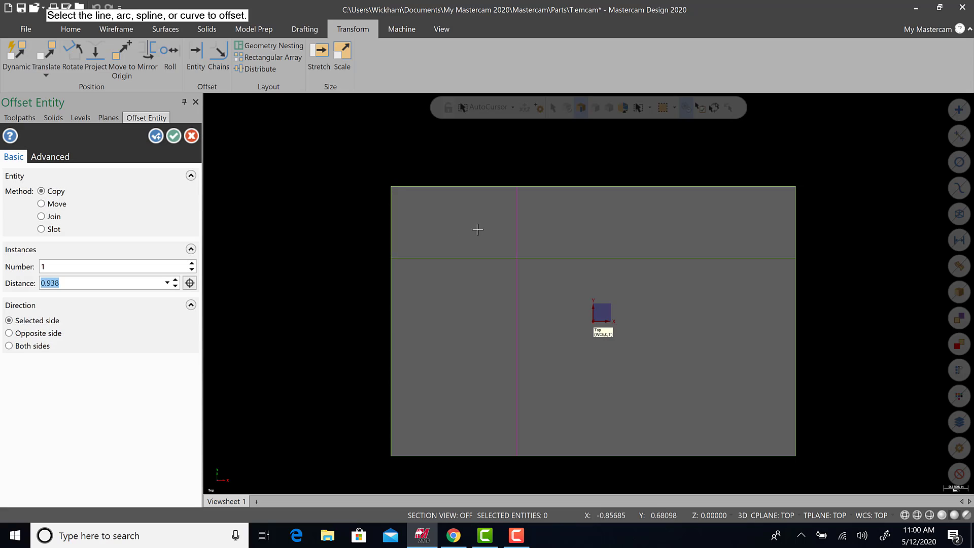
click(174, 137)
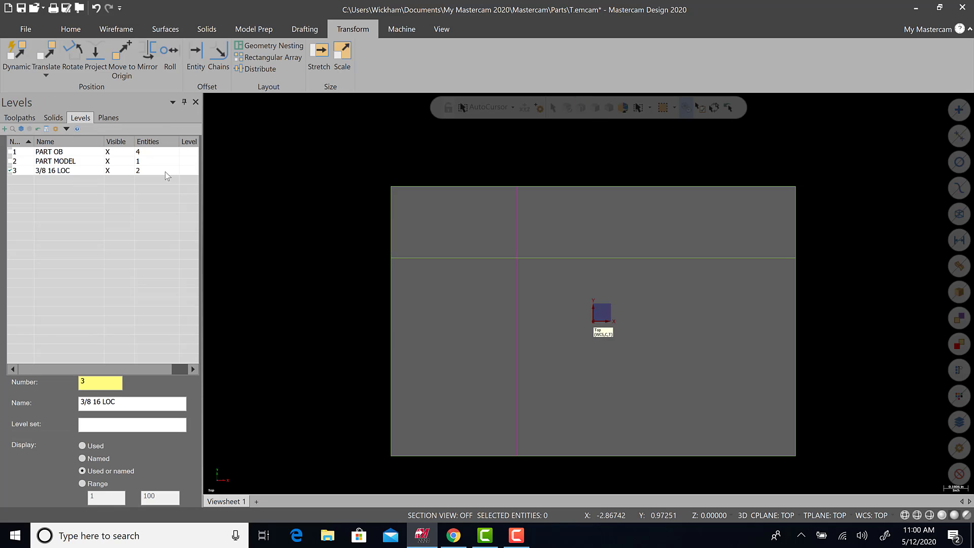
right_click(312, 200)
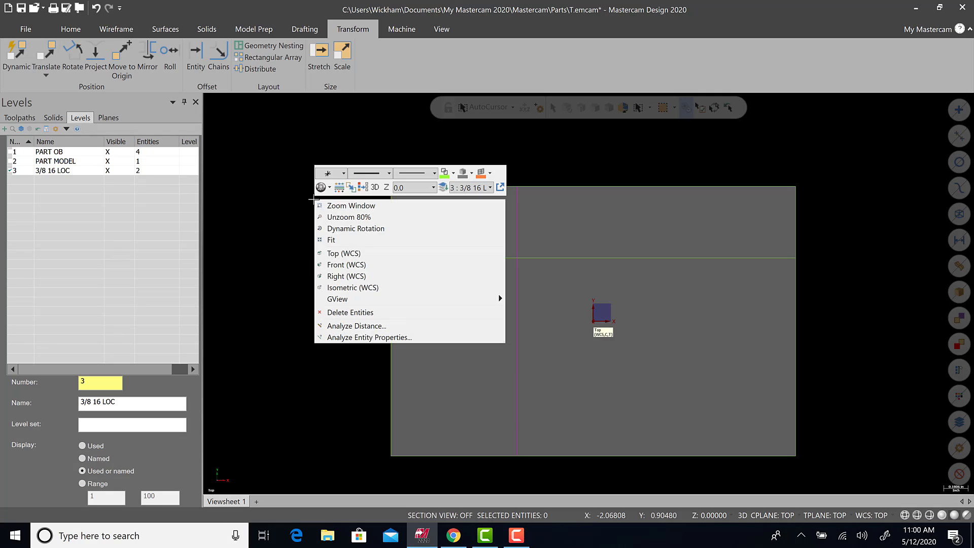
click(380, 206)
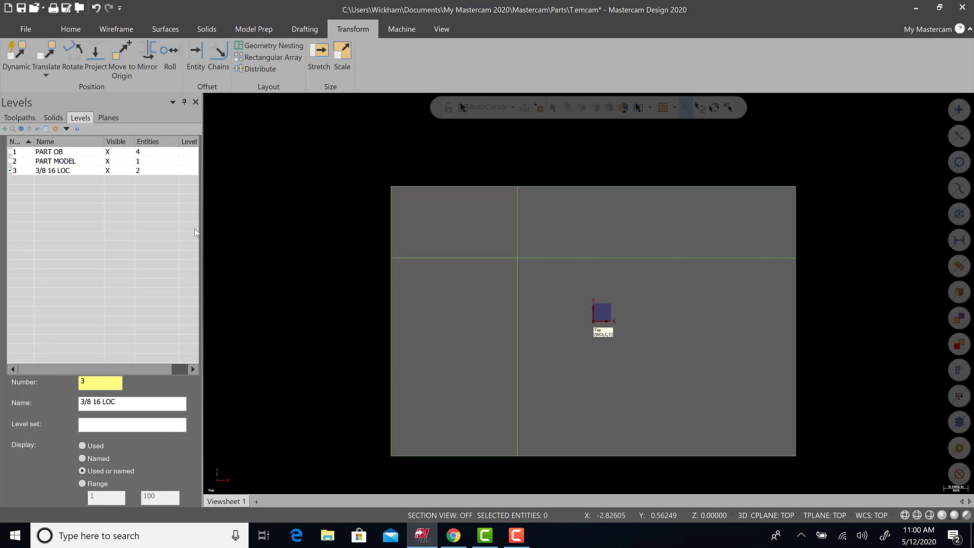
Toggle the 3/8 16 LOC and PART MODEL levels and inspect the crossing lines on the block in isometric and top views
click(112, 172)
click(111, 172)
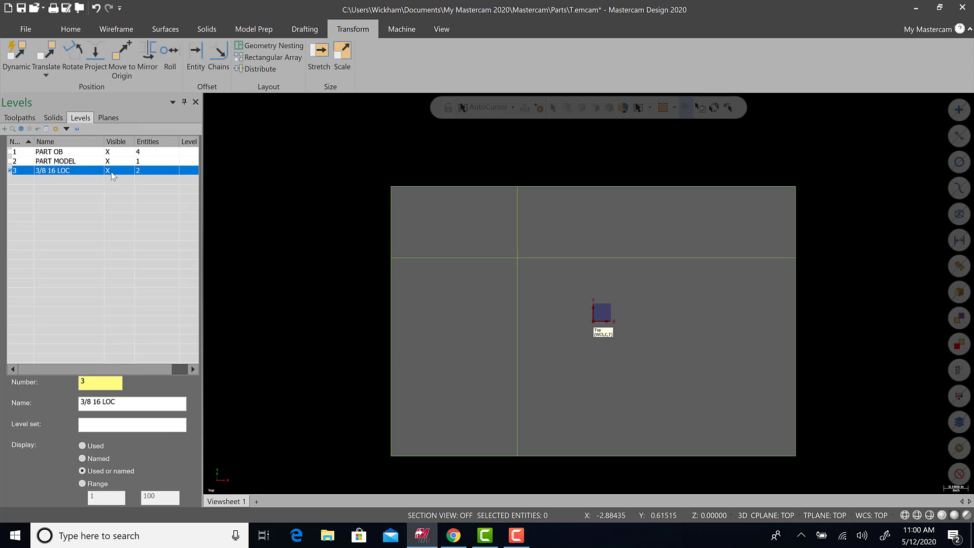
click(111, 172)
click(115, 160)
click(115, 161)
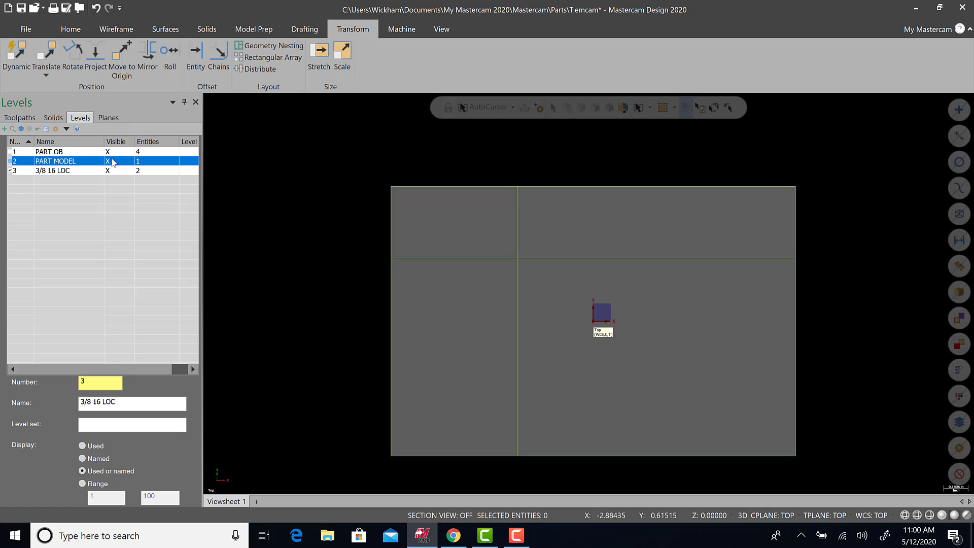
right_click(313, 300)
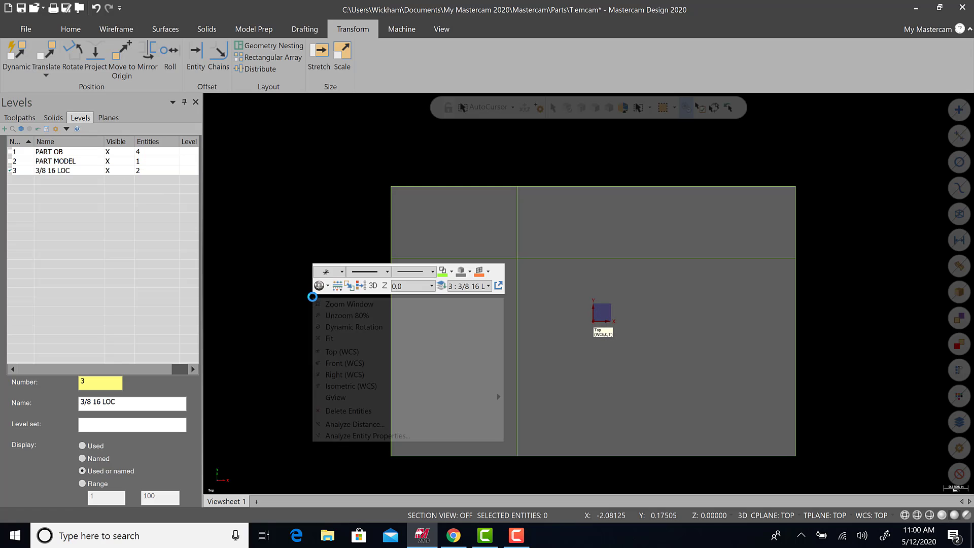
click(363, 382)
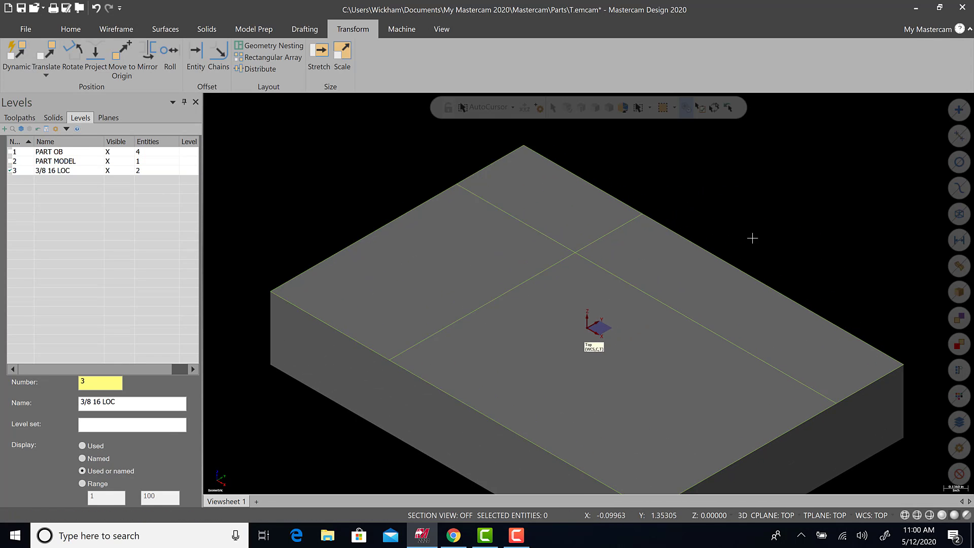
scroll(751, 256, down, 1)
right_click(385, 202)
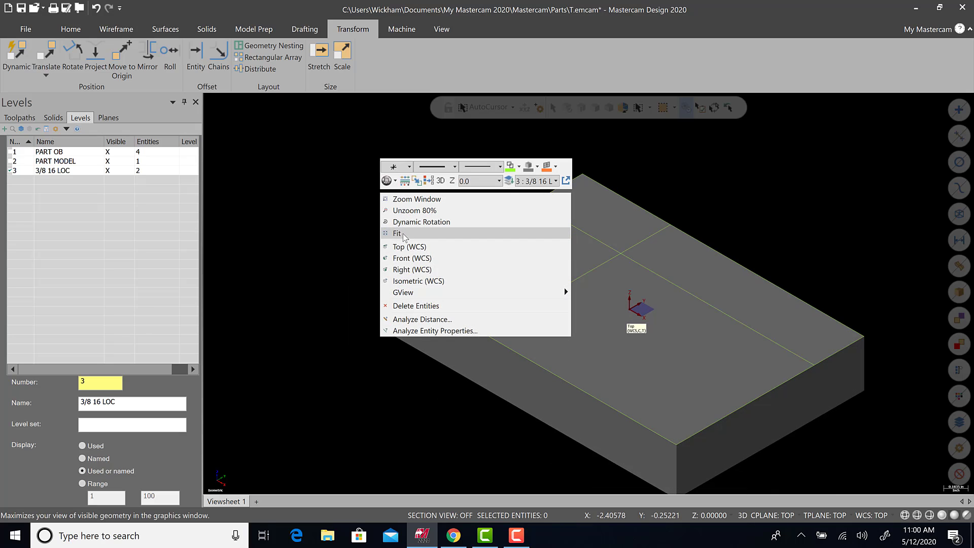
click(405, 246)
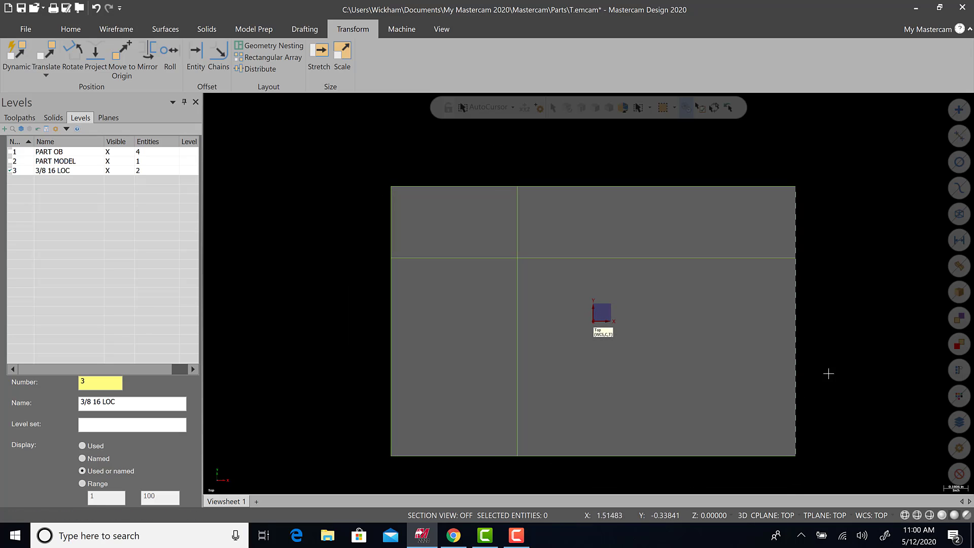
Start a solid hole in the Top plane and position it at the intersection of the two 3/8 16 LOC lines
scroll(850, 375, up, 1)
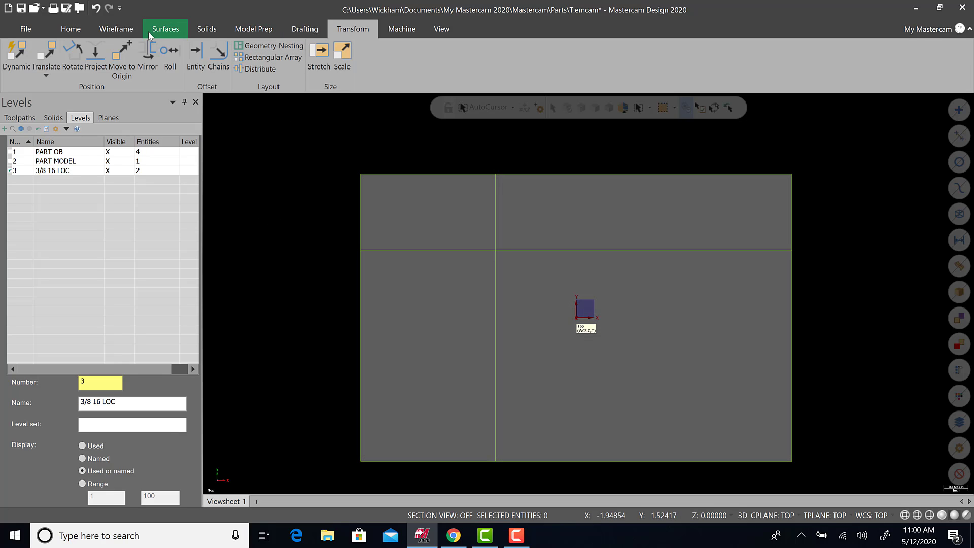
click(208, 29)
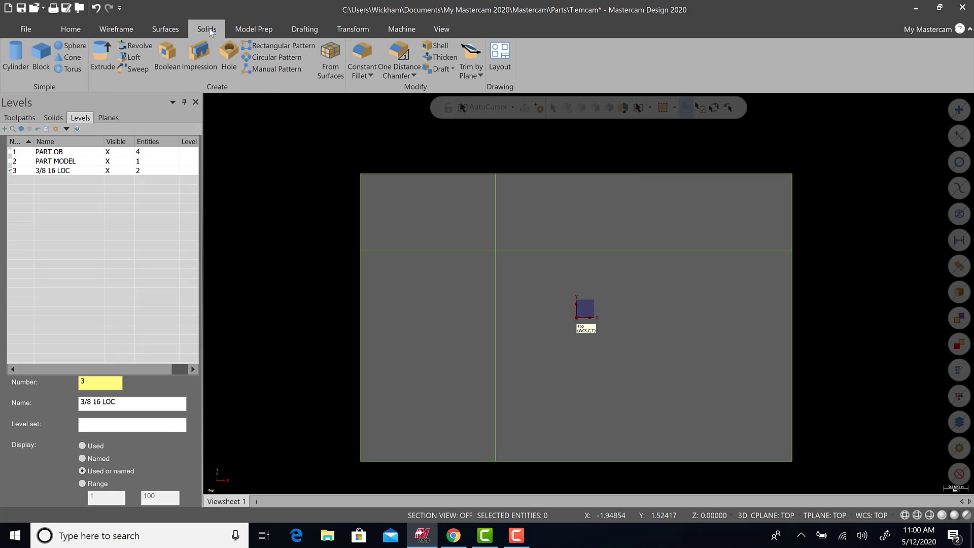
click(224, 59)
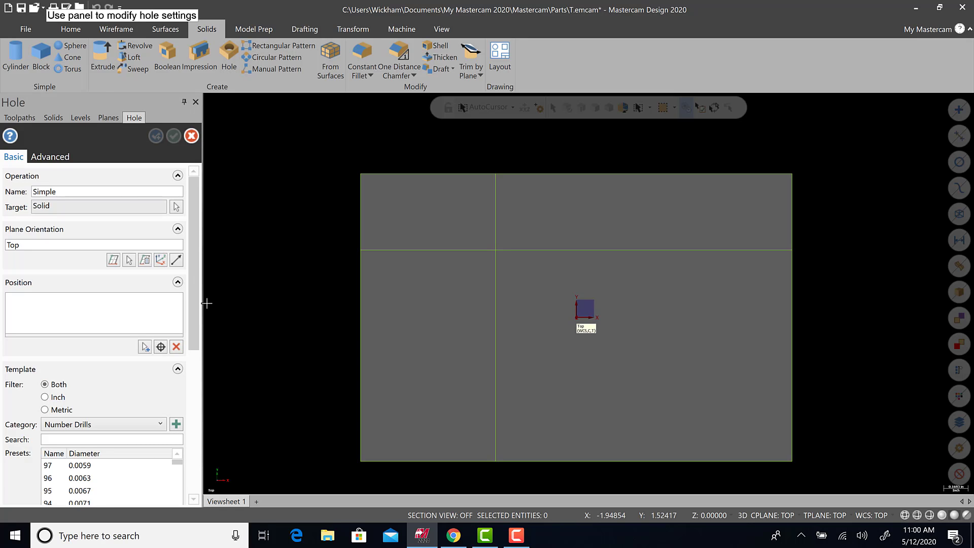
scroll(205, 299, down, 5)
scroll(203, 269, up, 5)
click(161, 348)
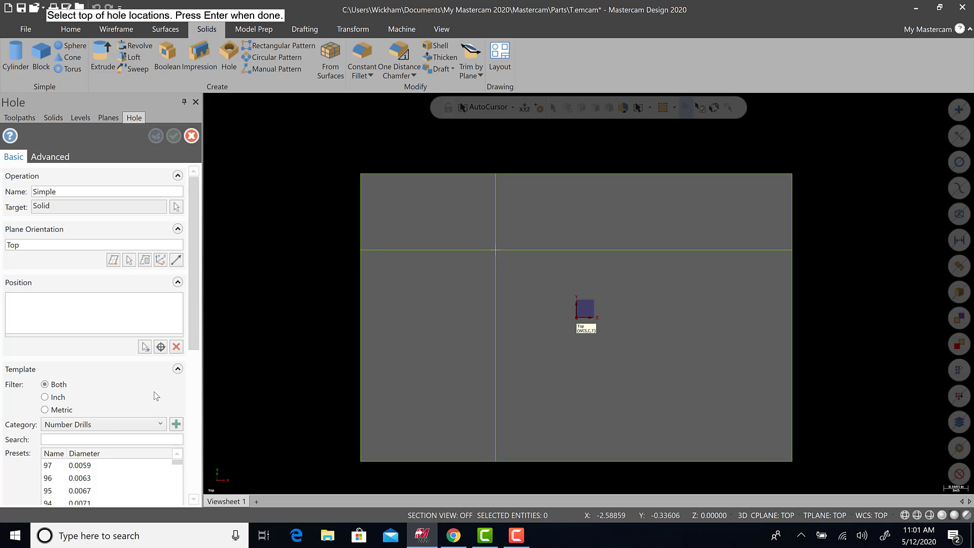
key(Return)
mouse_move(428, 373)
middle_down()
mouse_move(443, 317)
mouse_move(401, 318)
middle_up()
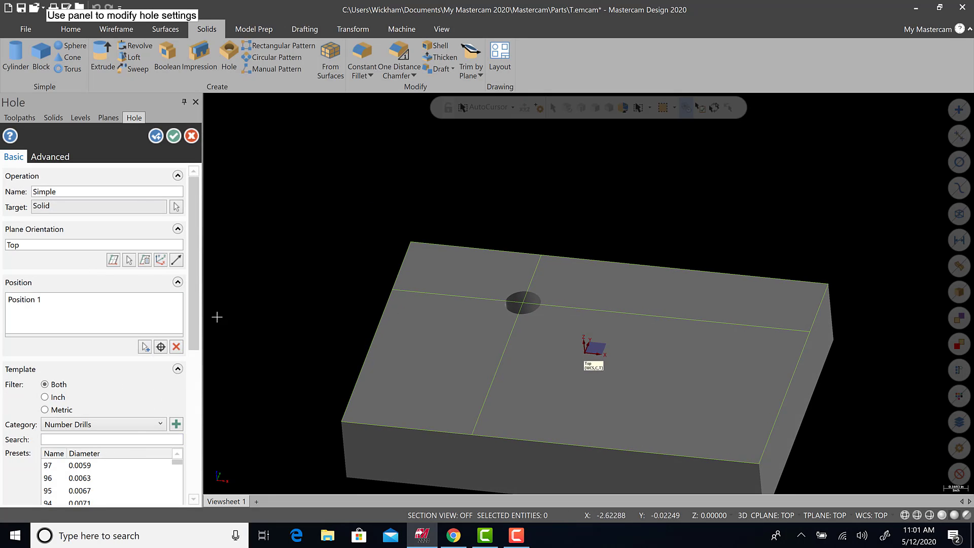
Choose the 3/8-16 preset with 0.3125 diameter from the Tap Drills - UNC category for the hole
drag(194, 316, 195, 411)
click(74, 235)
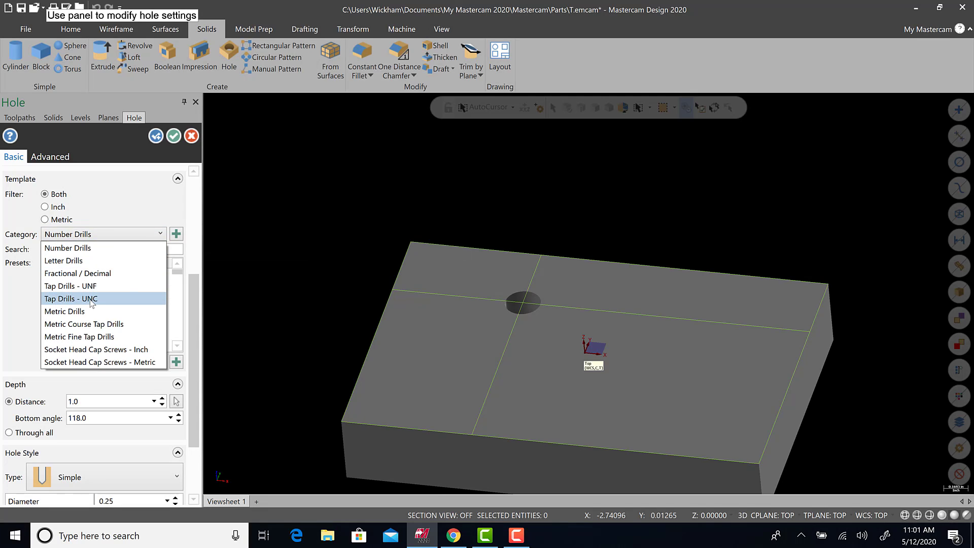
click(91, 303)
scroll(96, 322, down, 3)
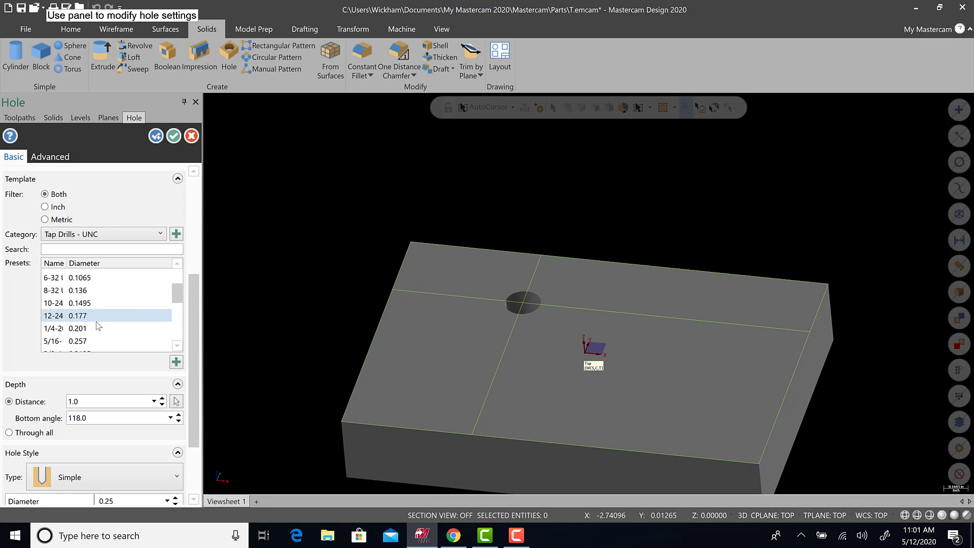
click(82, 293)
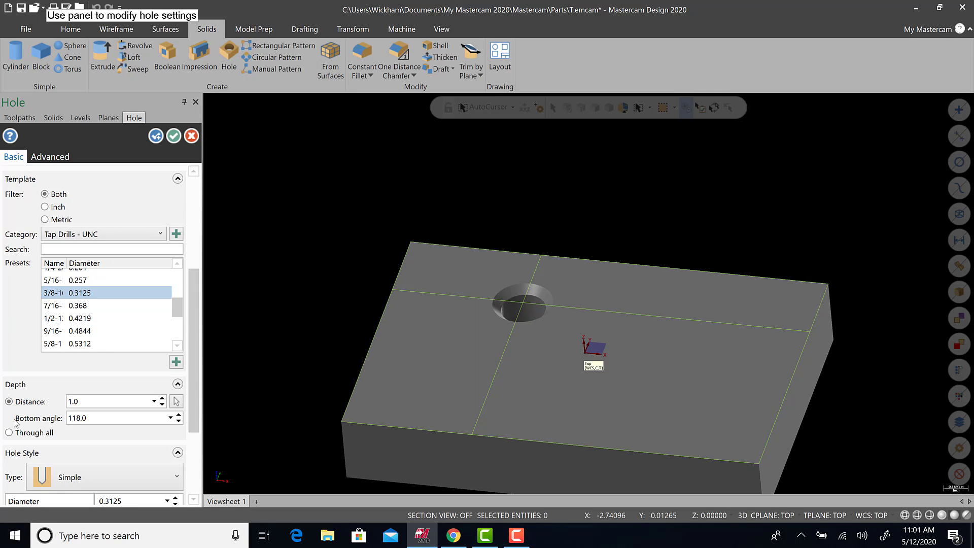
Set the hole depth to Through all and create the 3/8-16 UNC hole in the block
scroll(192, 336, down, 3)
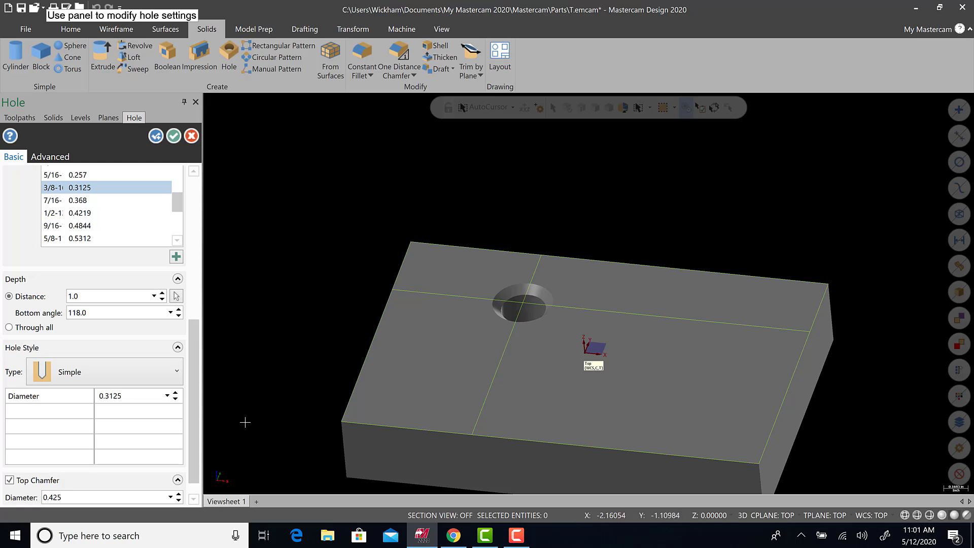
scroll(160, 477, down, 1)
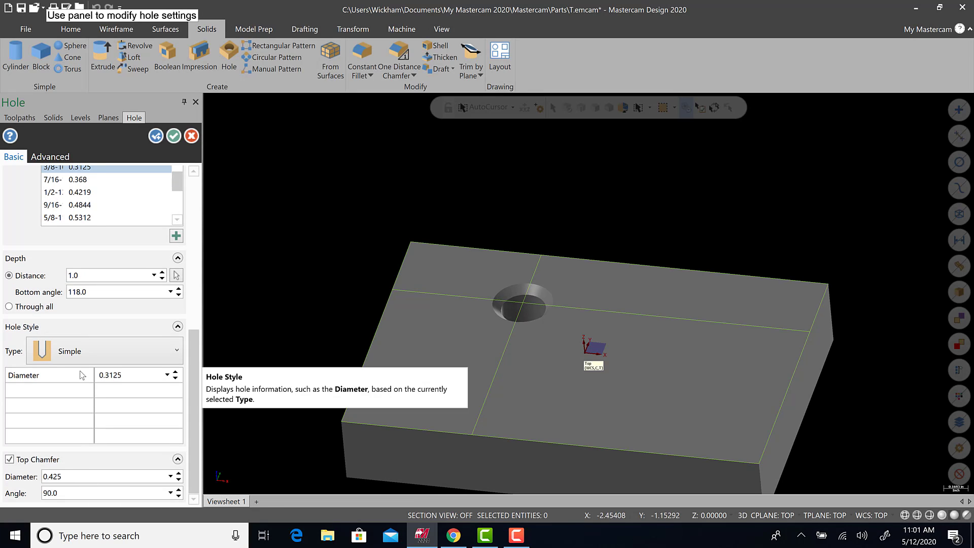
click(10, 306)
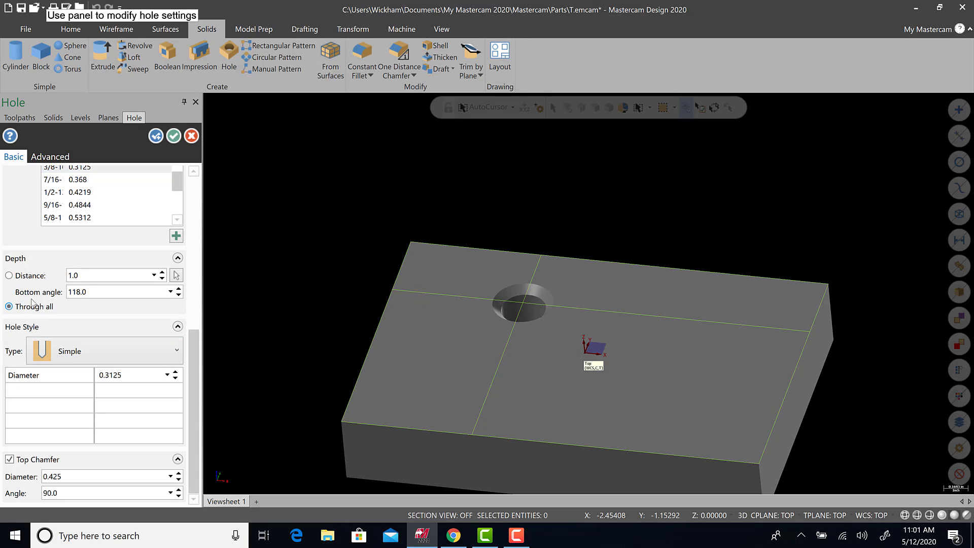
drag(193, 394, 217, 196)
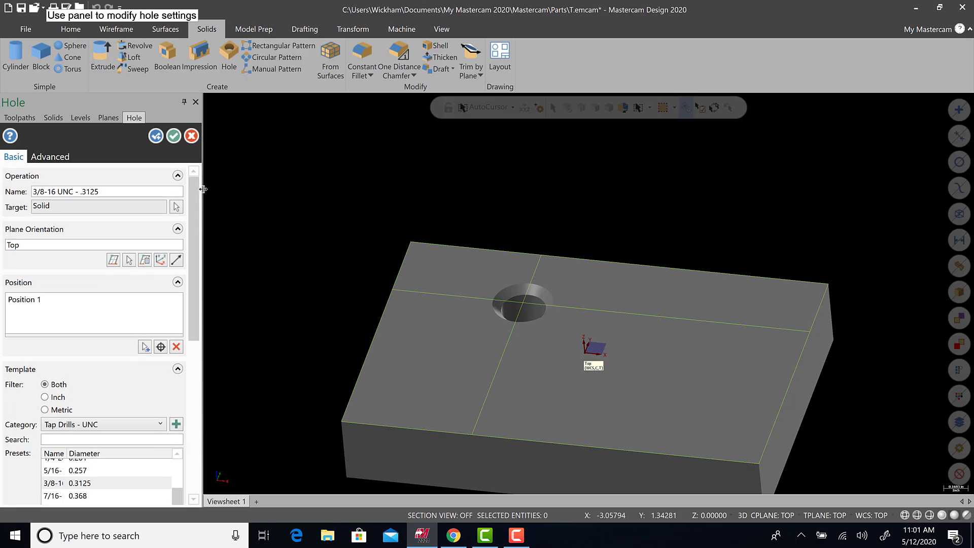
click(174, 136)
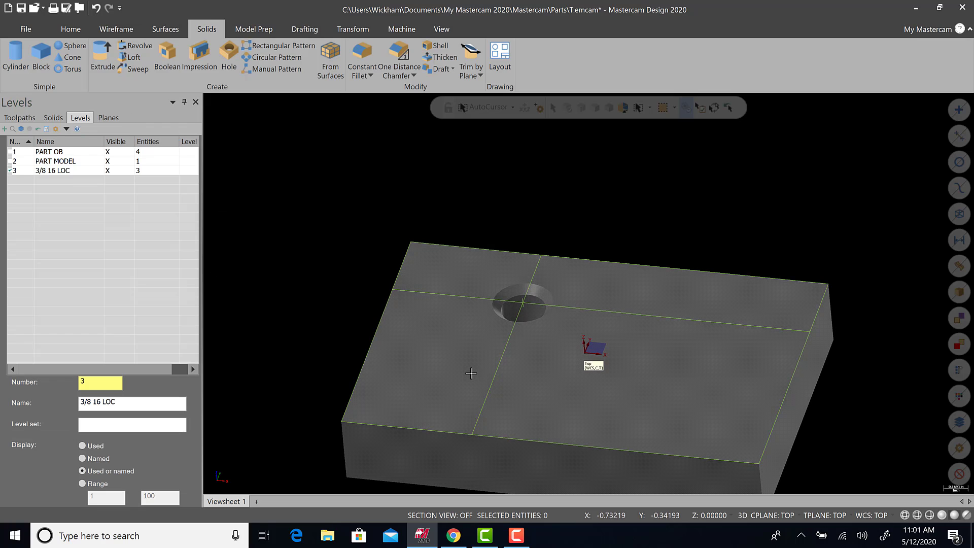
Inspect the chamfered hole from several angles while toggling the visibility of the 3/8 16 LOC level
mouse_move(464, 375)
middle_down()
mouse_move(514, 402)
mouse_move(360, 411)
mouse_move(500, 388)
middle_up()
scroll(501, 389, up, 1)
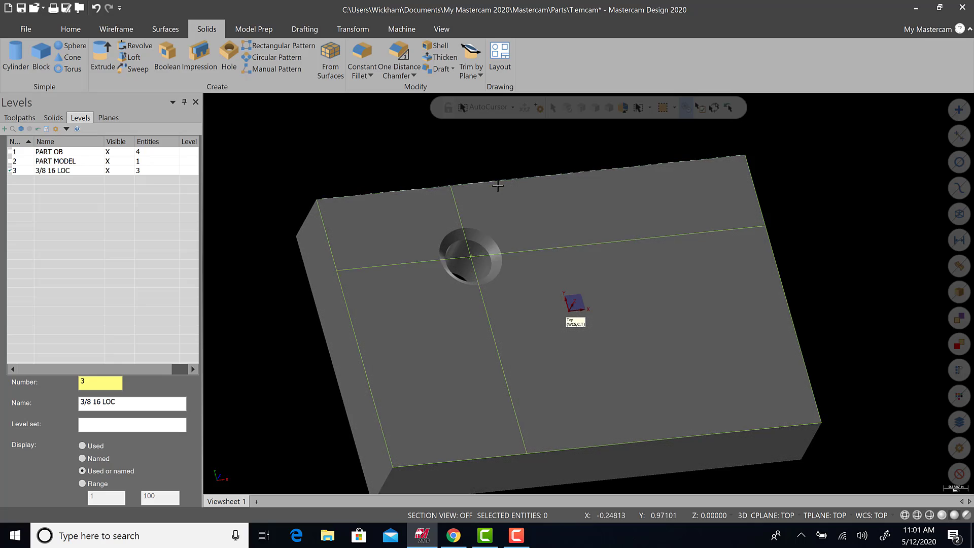
click(108, 171)
click(108, 172)
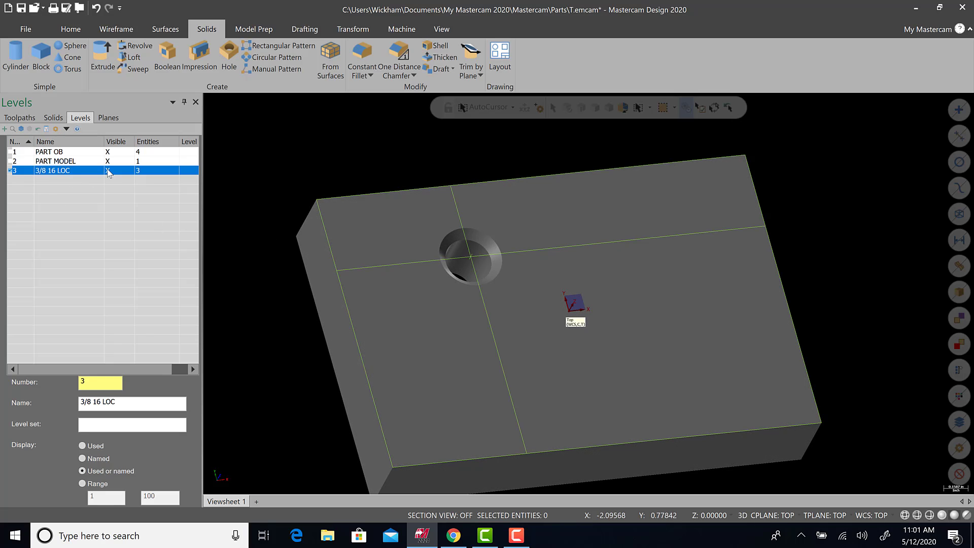
click(108, 171)
click(108, 171)
click(108, 171)
click(108, 172)
click(108, 172)
click(108, 171)
middle_drag(205, 227, 358, 333)
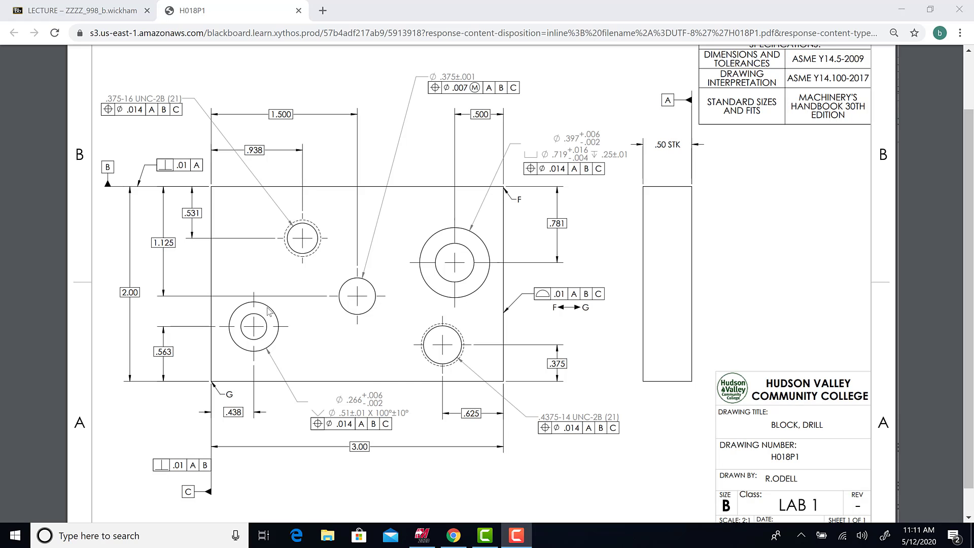
Switch from the drawing to Mastercam and hide the 3/8 16 LOC level
click(422, 536)
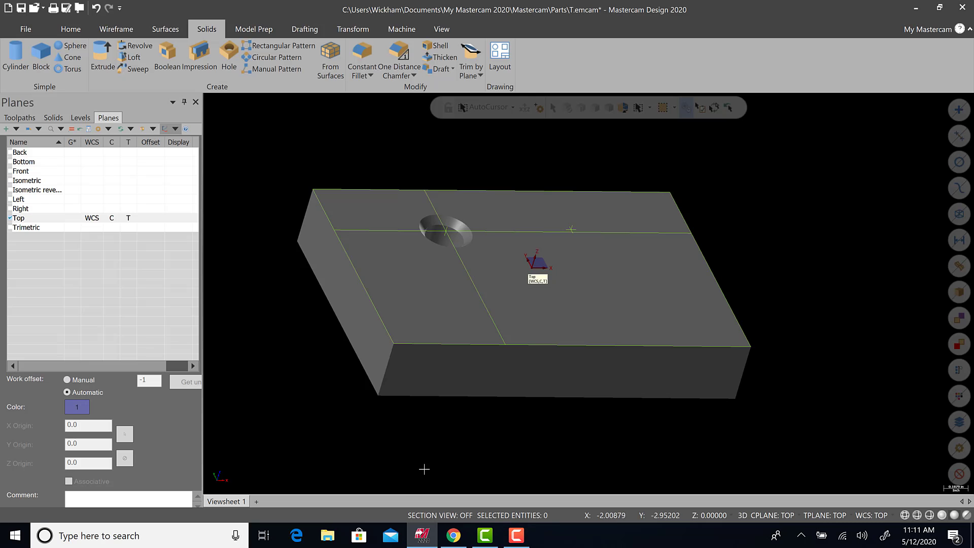
middle_drag(496, 316, 475, 328)
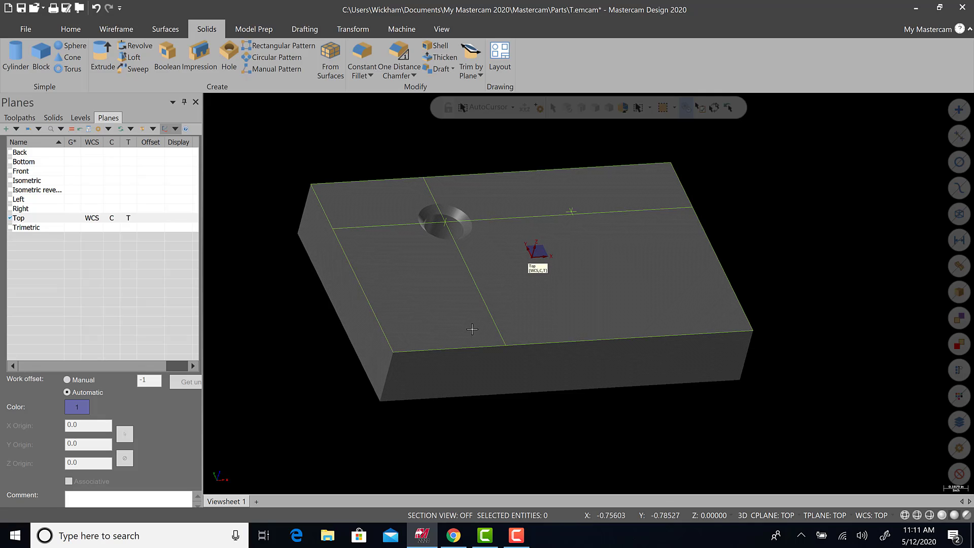
click(80, 117)
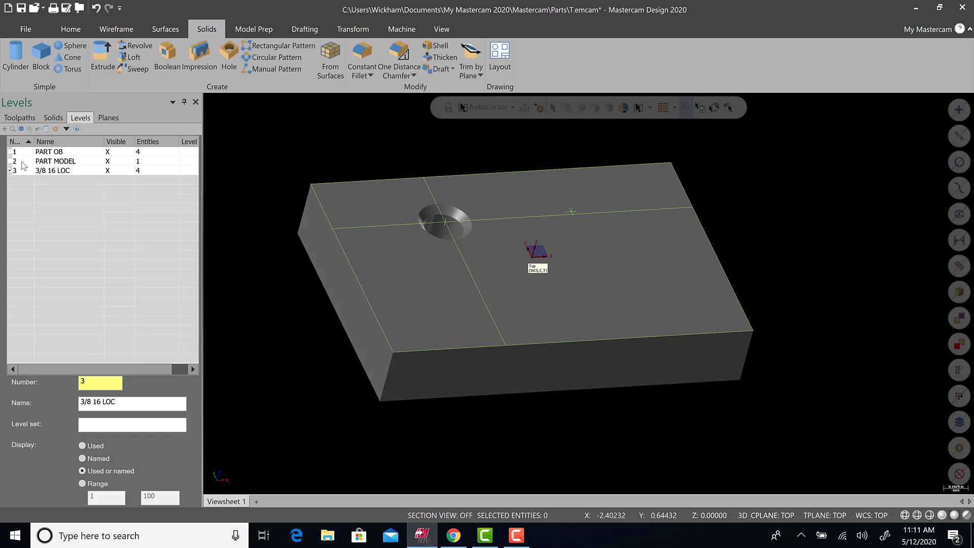
click(108, 171)
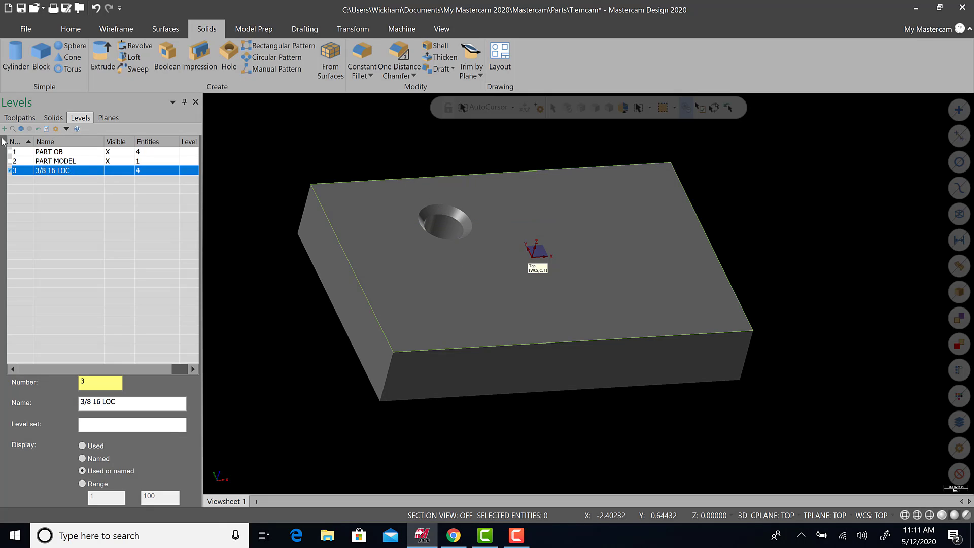
middle_drag(684, 330, 554, 292)
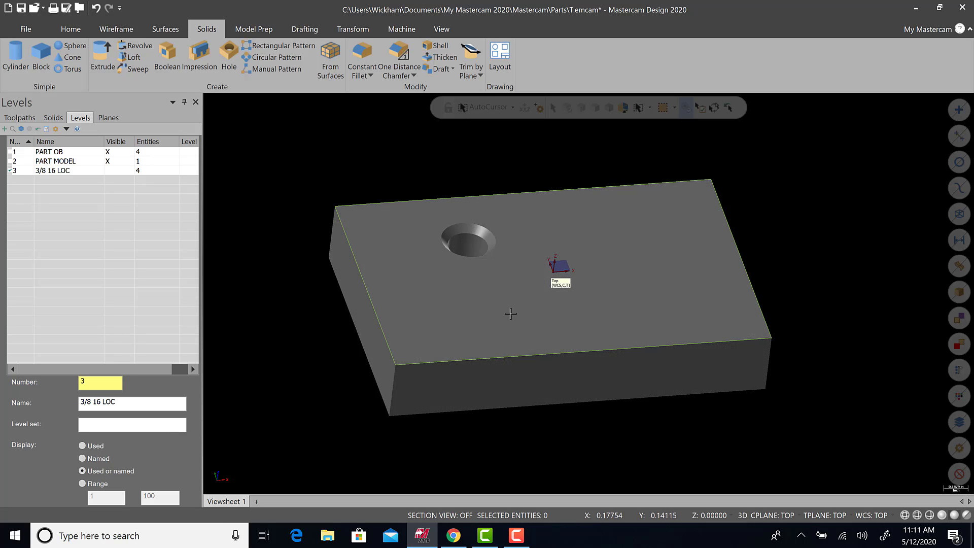
Consult the H018P1 drawing and place a new dynamic plane's origin at the block's lower-left top corner, X -1.5, Y -1.0, Z 0.0
click(453, 534)
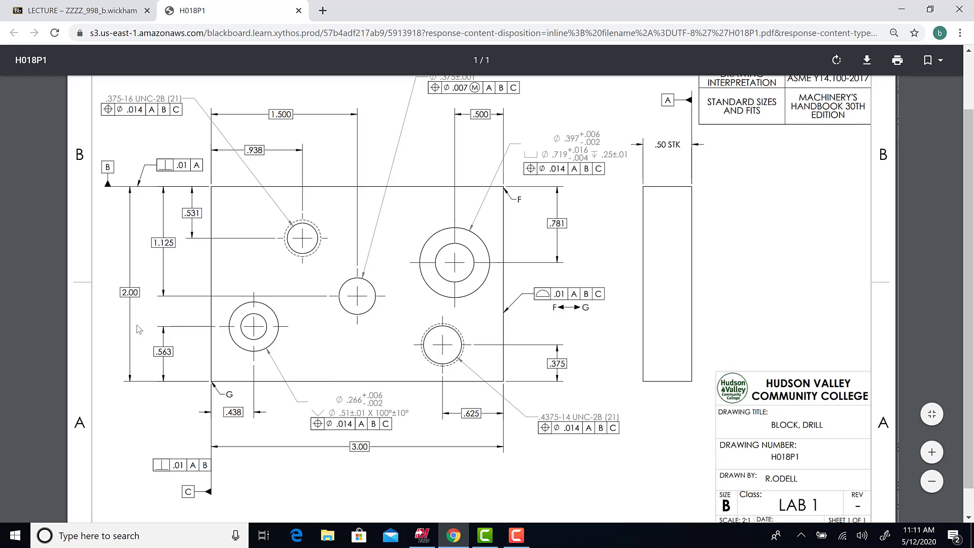
click(421, 535)
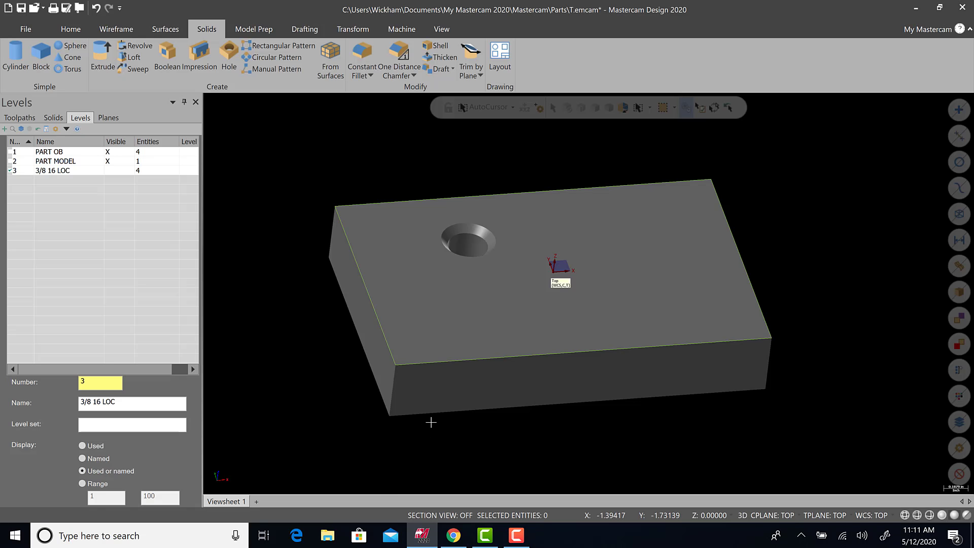
click(110, 116)
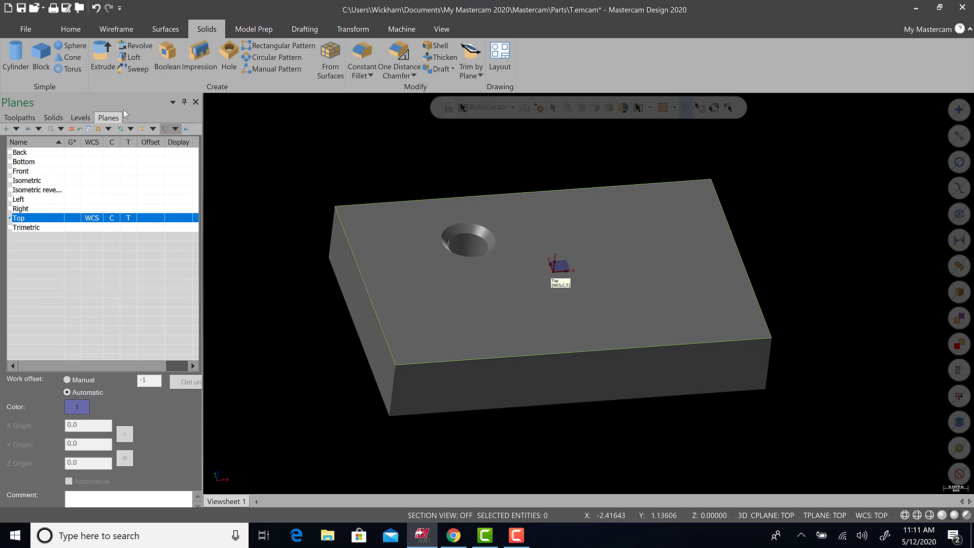
click(449, 28)
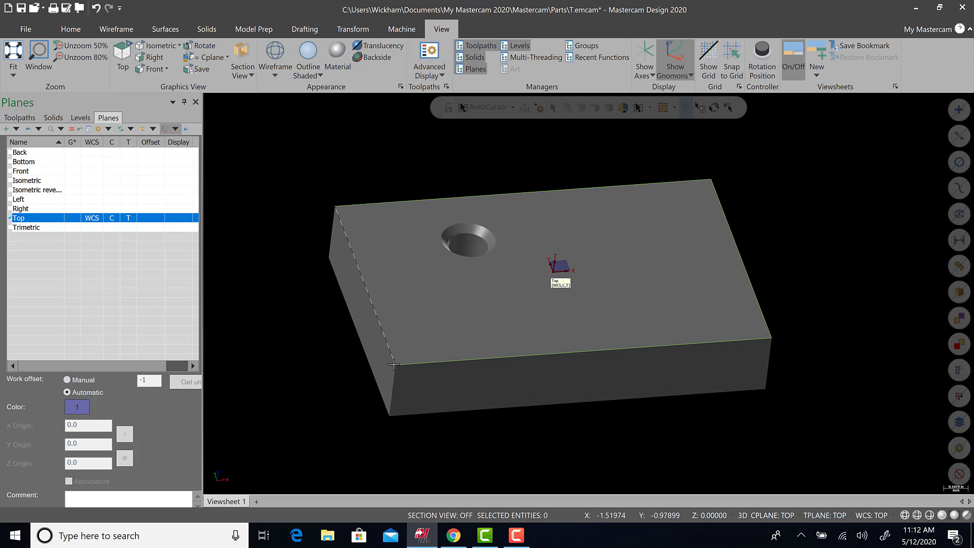
click(17, 129)
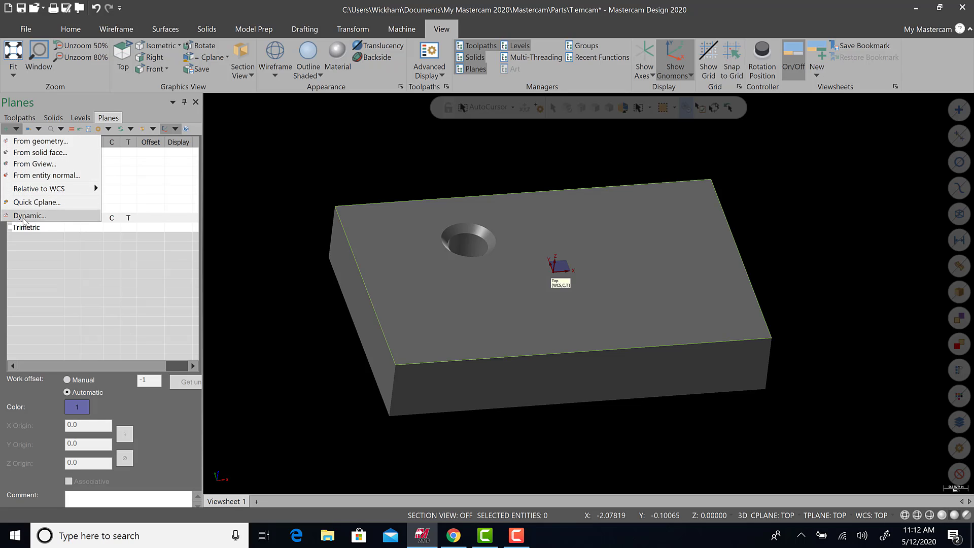
click(28, 216)
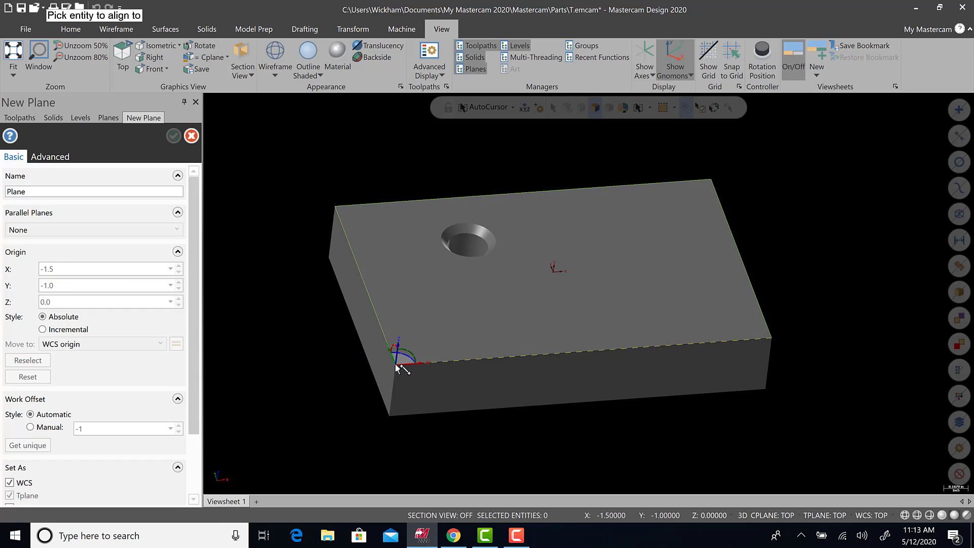
click(396, 366)
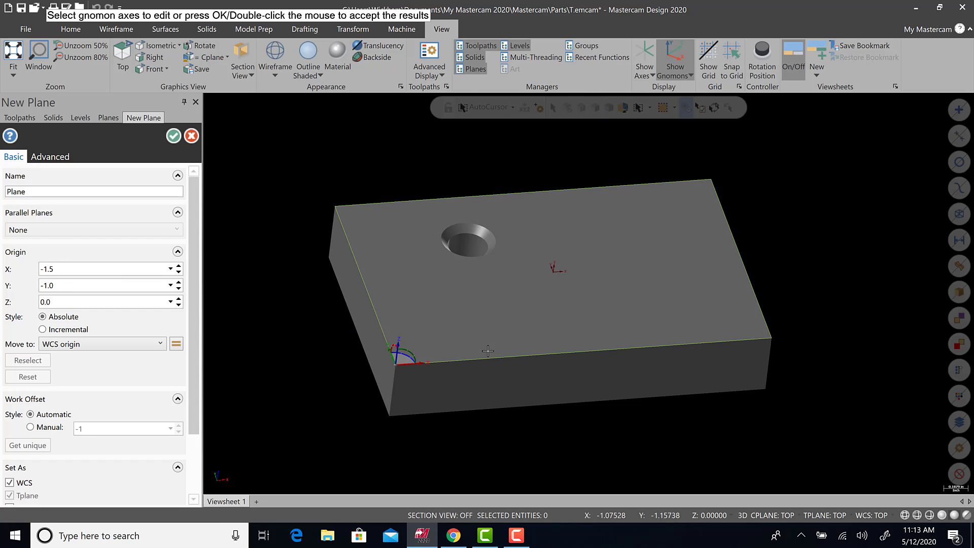
Name the new plane LL HOLE and accept it as the WCS, construction plane and tool plane
drag(68, 193, 3, 192)
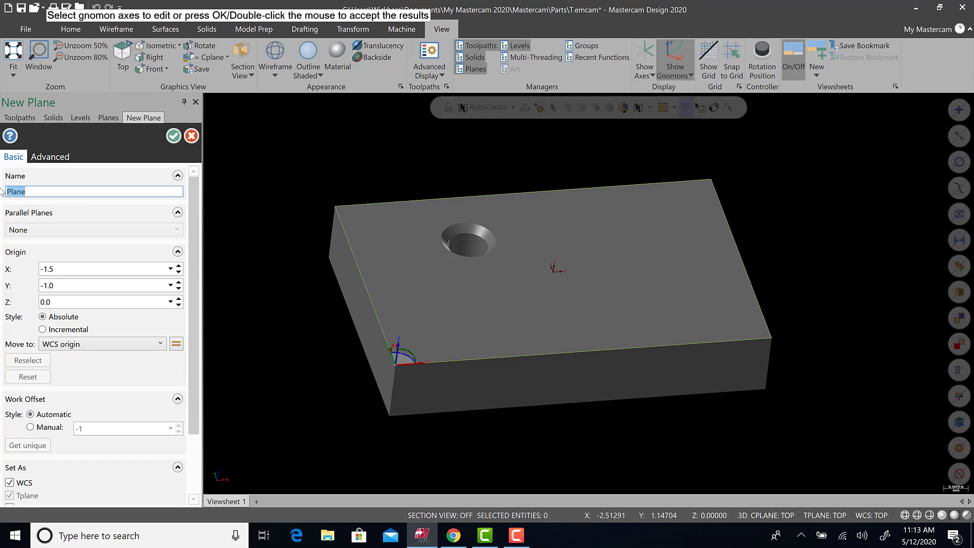
text(LL HOLE)
scroll(197, 285, down, 3)
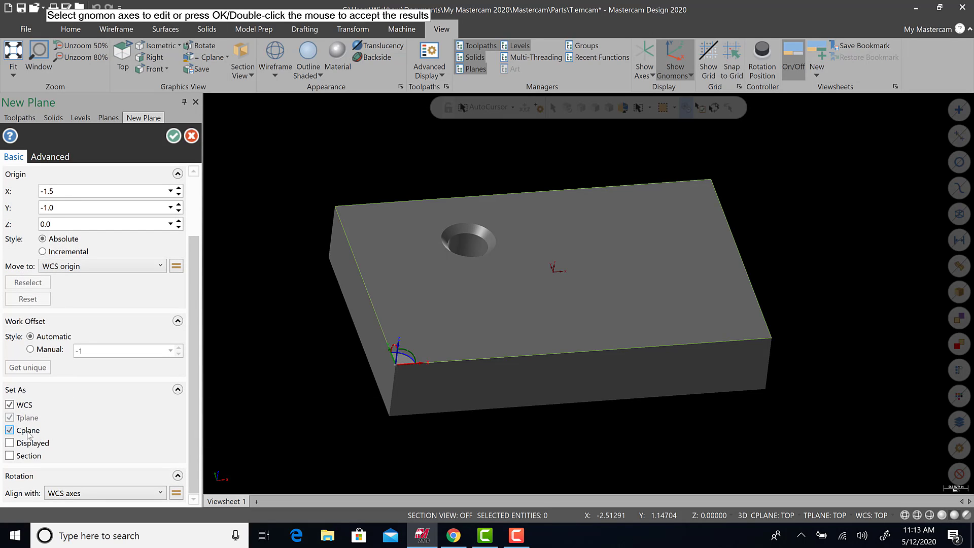
click(173, 135)
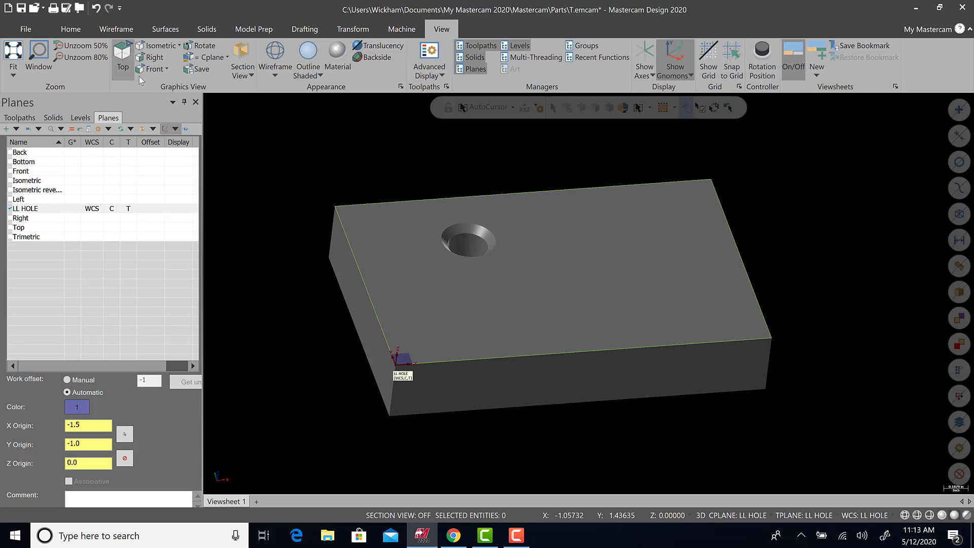
Start a new solid hole, consult the H018P1 drawing, and return to Mastercam to set the hole style to Countersink
click(217, 31)
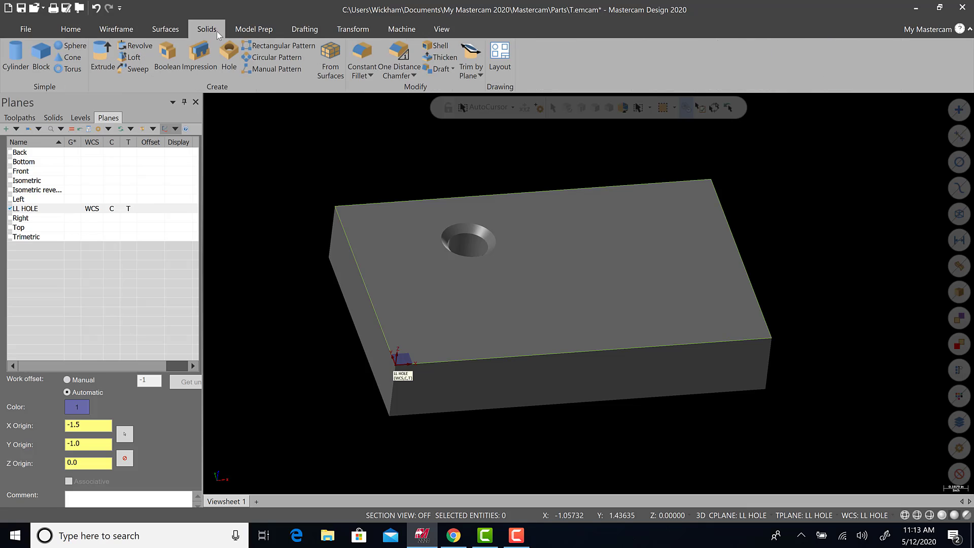
click(233, 69)
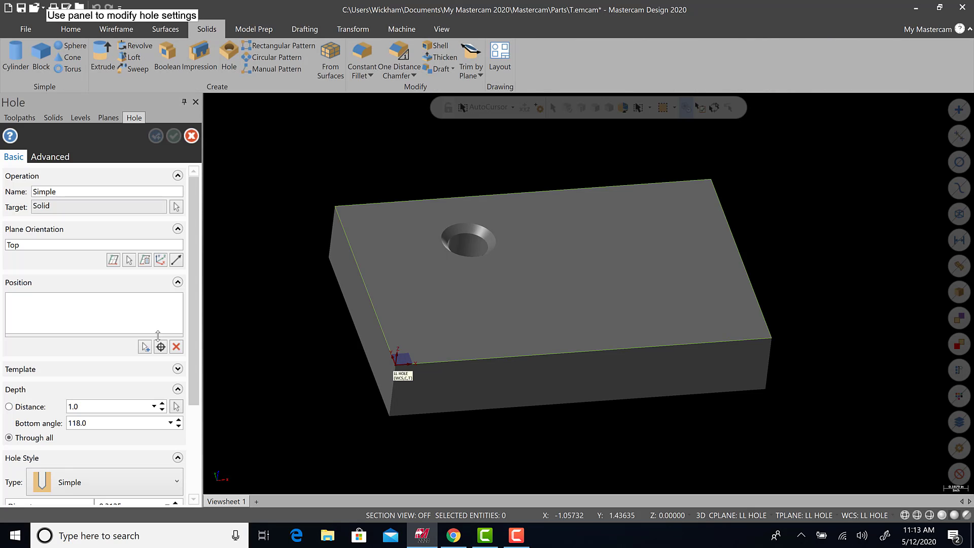
click(453, 535)
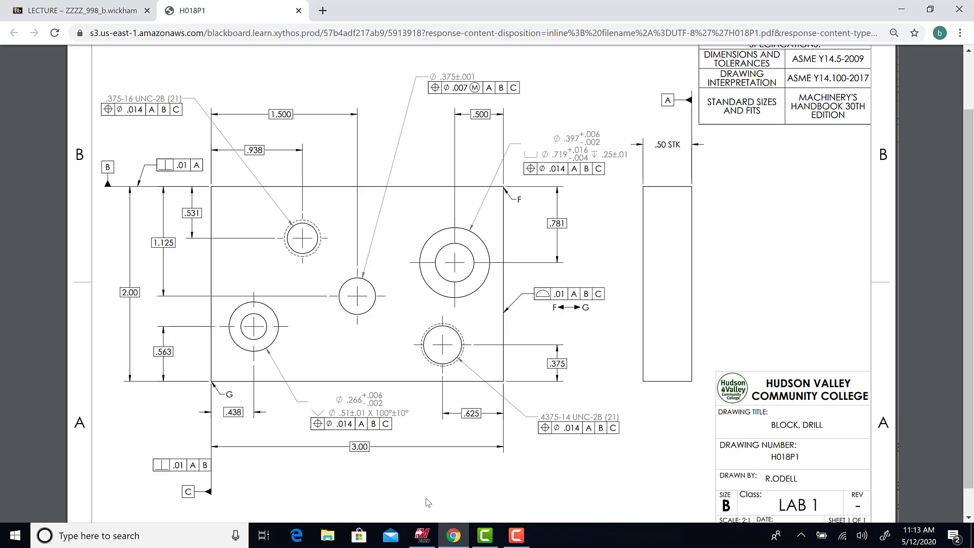
click(422, 535)
scroll(85, 394, down, 3)
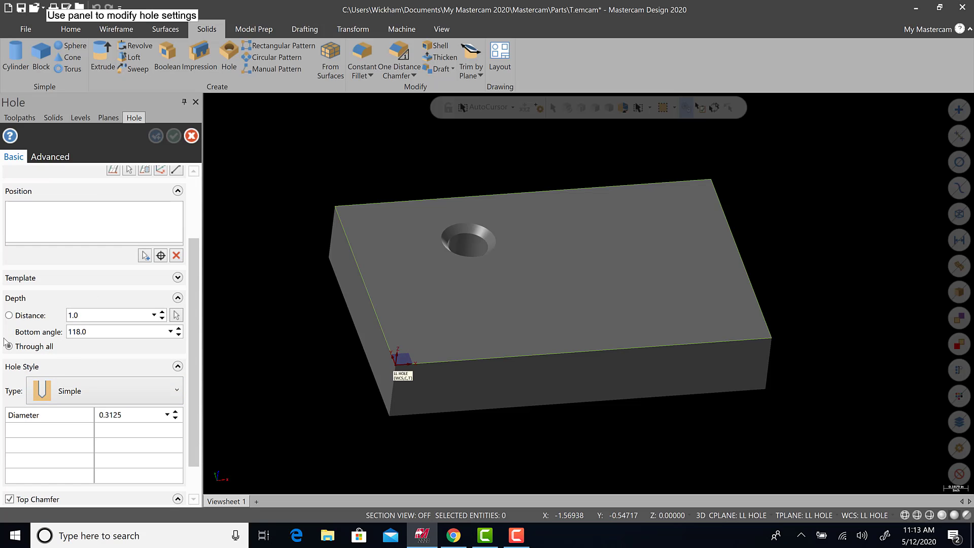
scroll(84, 390, down, 1)
click(118, 364)
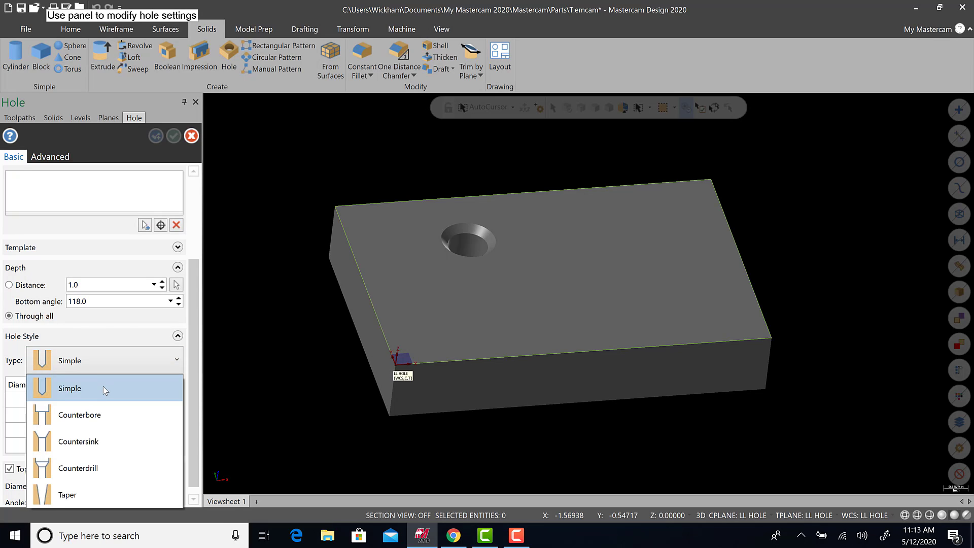
click(89, 445)
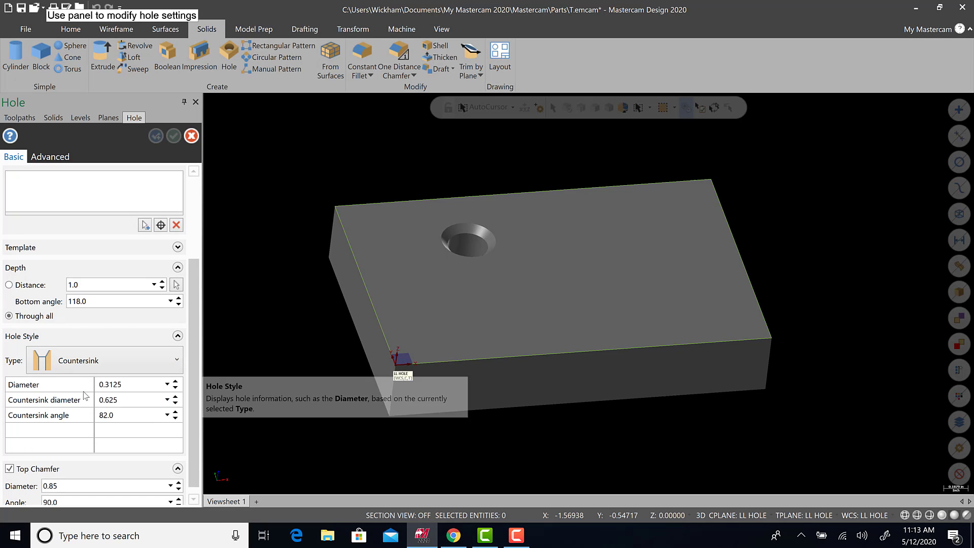
Using the drawing's callout, set the hole diameter to 0.266, the countersink diameter to 0.51 and the countersink angle to 100
double_click(135, 385)
key(BackSpace)
text(.2)
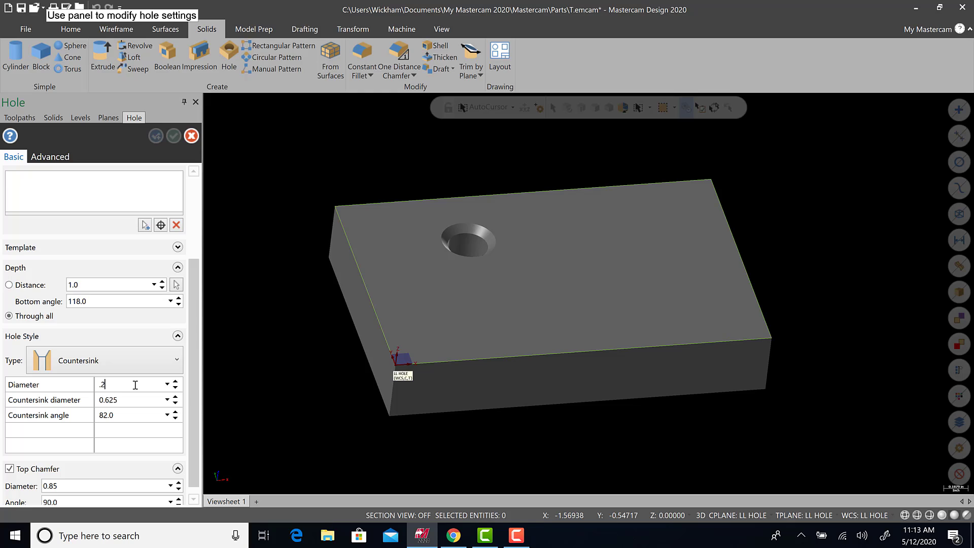
text(66)
click(134, 401)
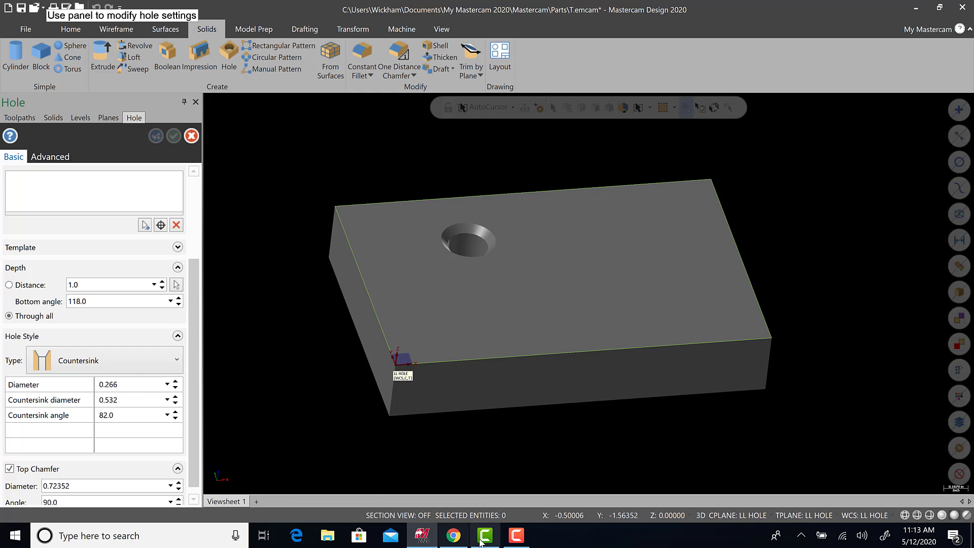
click(454, 536)
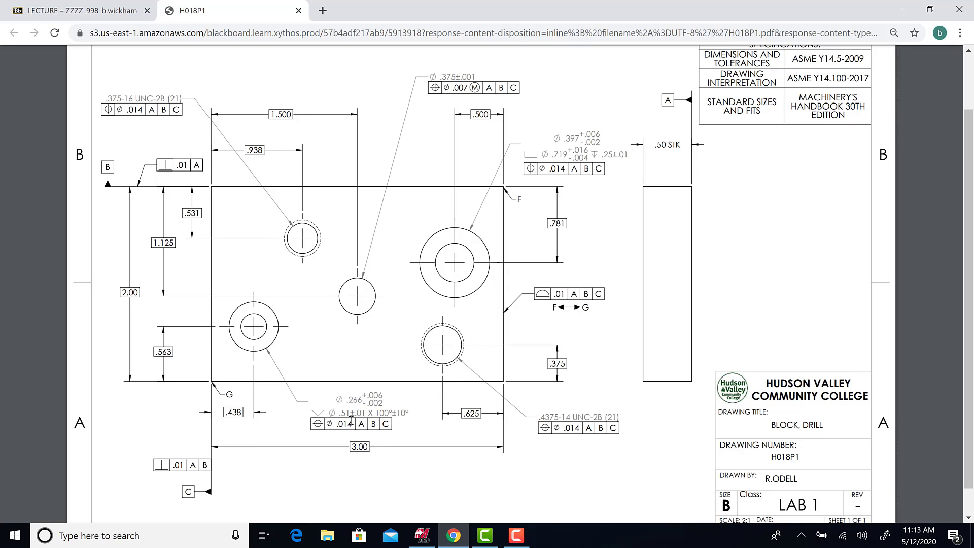
click(422, 535)
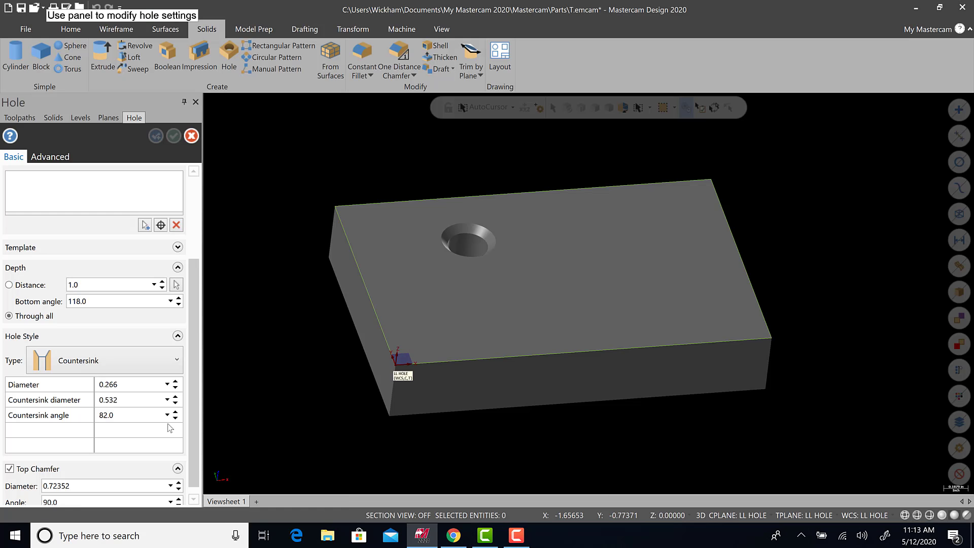
text(.51)
click(114, 414)
text(100)
Turn off the hole's top chamfer and check the countersink callout on the H018P1 drawing
scroll(198, 436, down, 1)
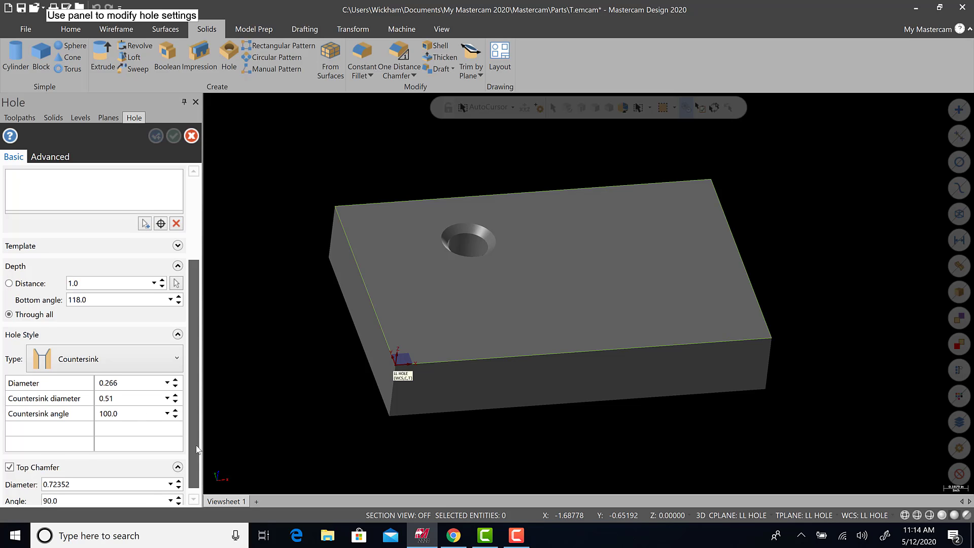
click(9, 459)
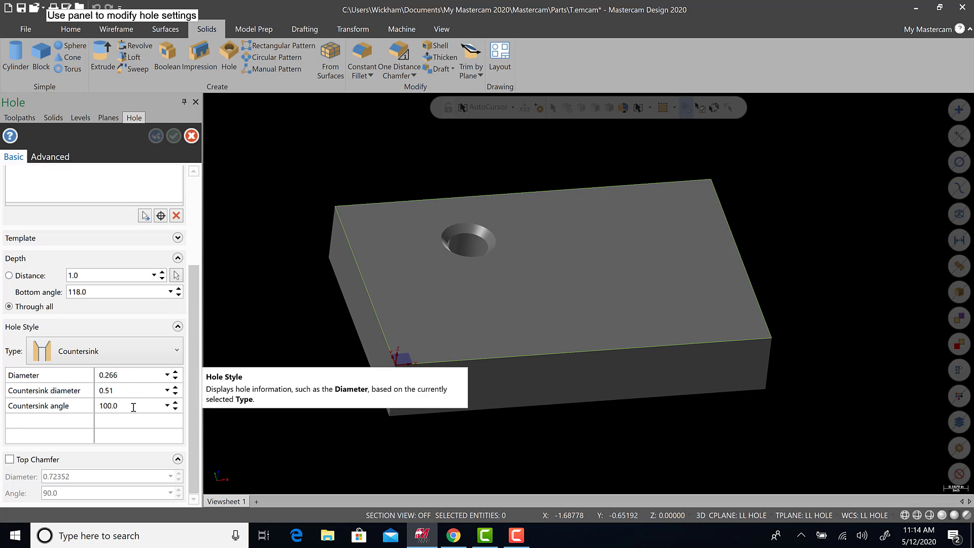
click(459, 536)
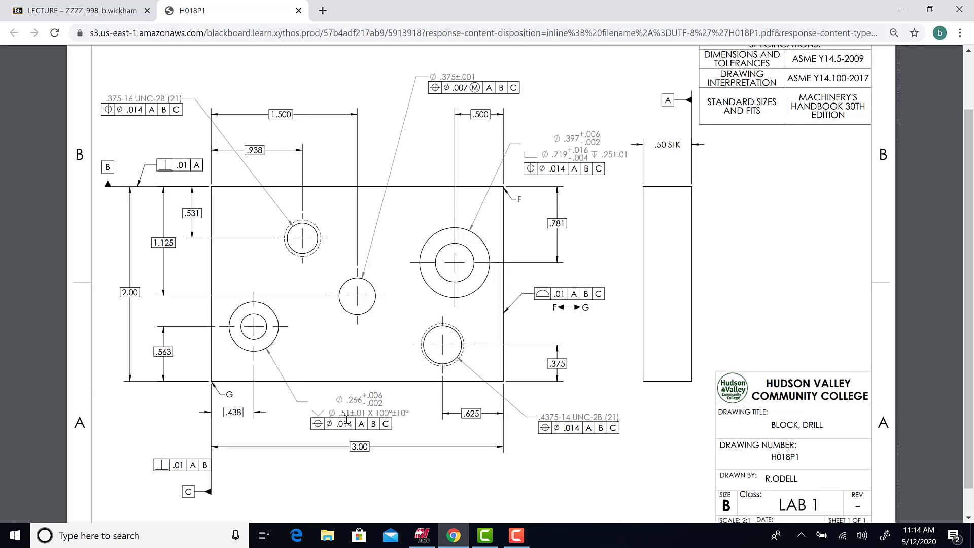
click(422, 535)
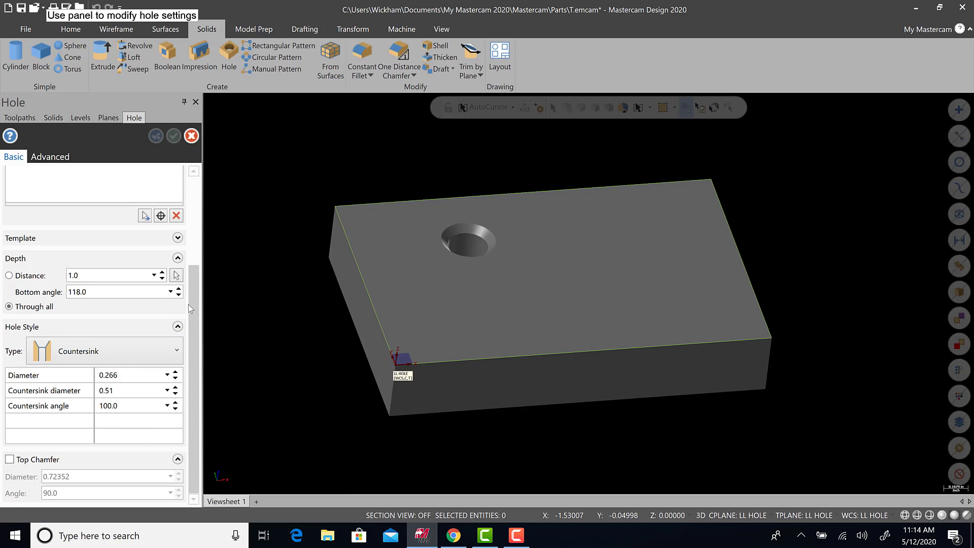
Consult the drawing's location dimensions and place the countersunk hole at coordinates .538,.563 from the LL HOLE origin
drag(194, 294, 197, 205)
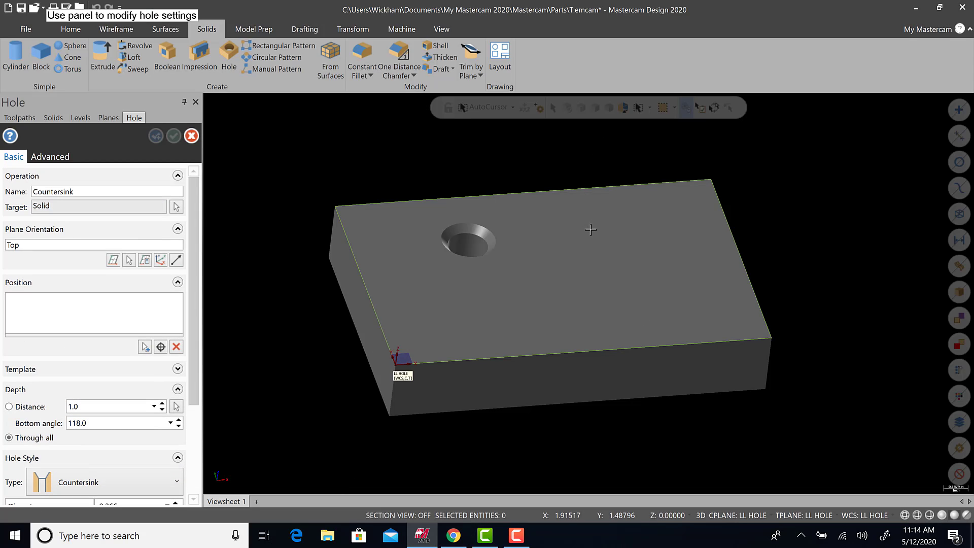
click(161, 346)
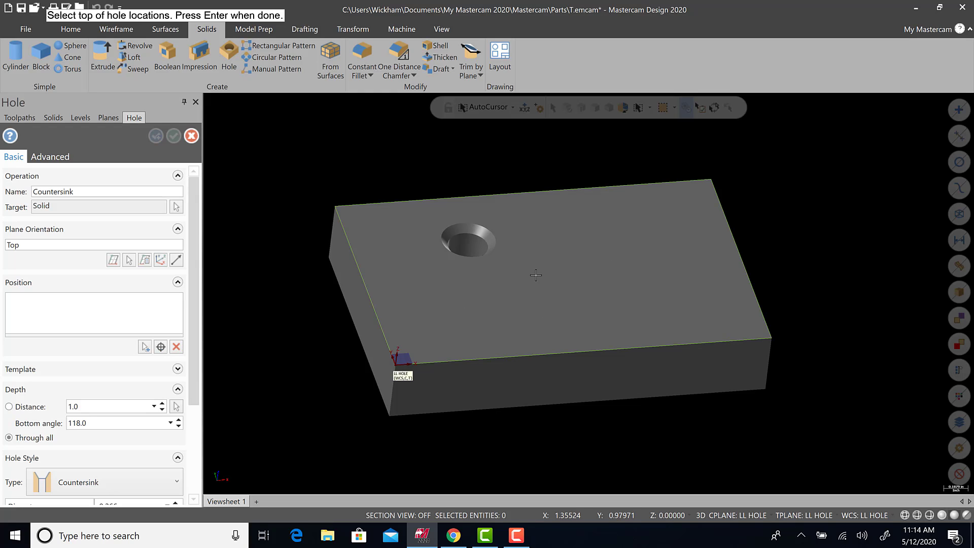
key(space)
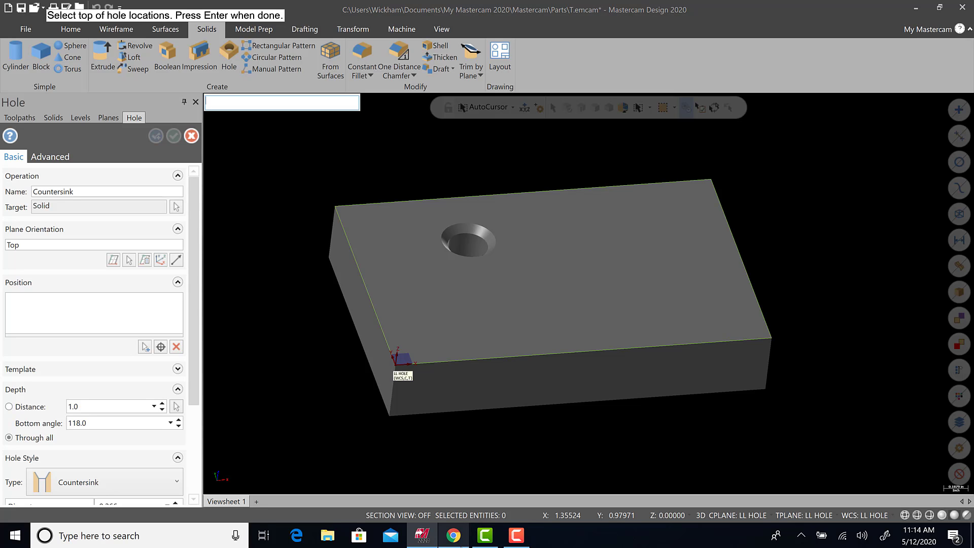
click(452, 537)
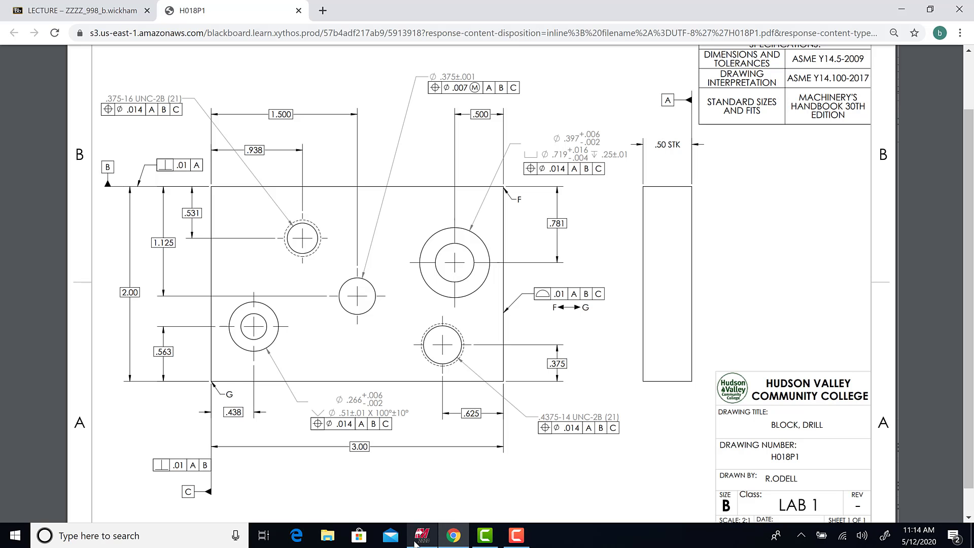
mouse_move(415, 542)
click(413, 484)
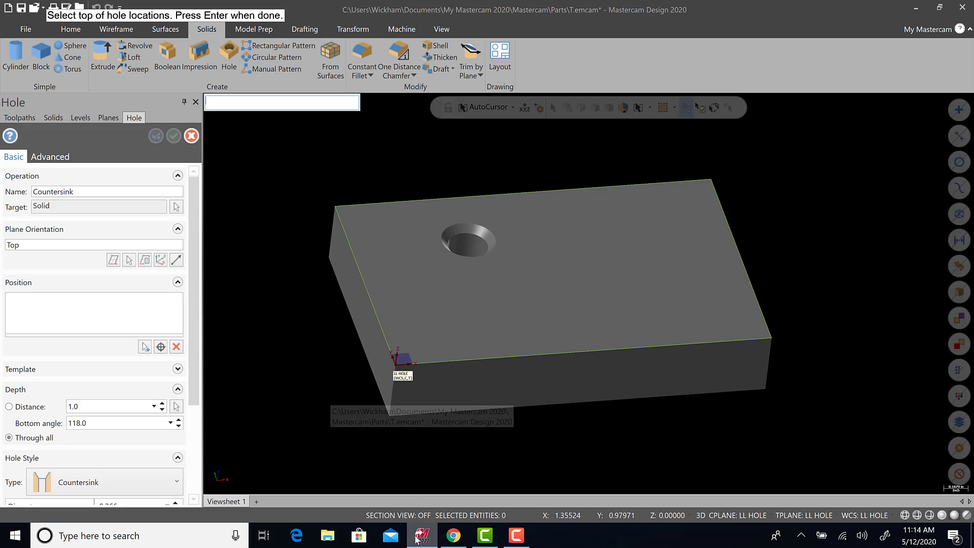
text(.5)
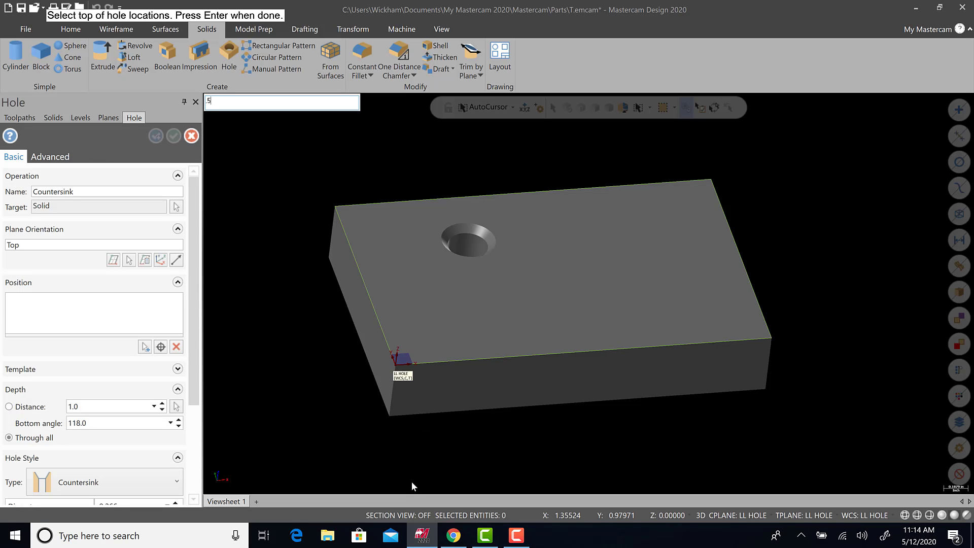
text(38,)
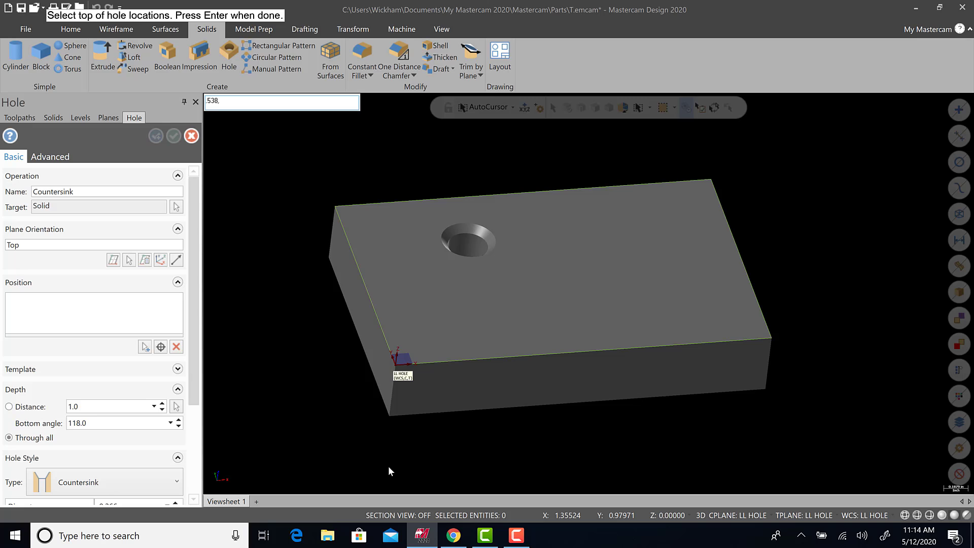
click(436, 542)
click(435, 541)
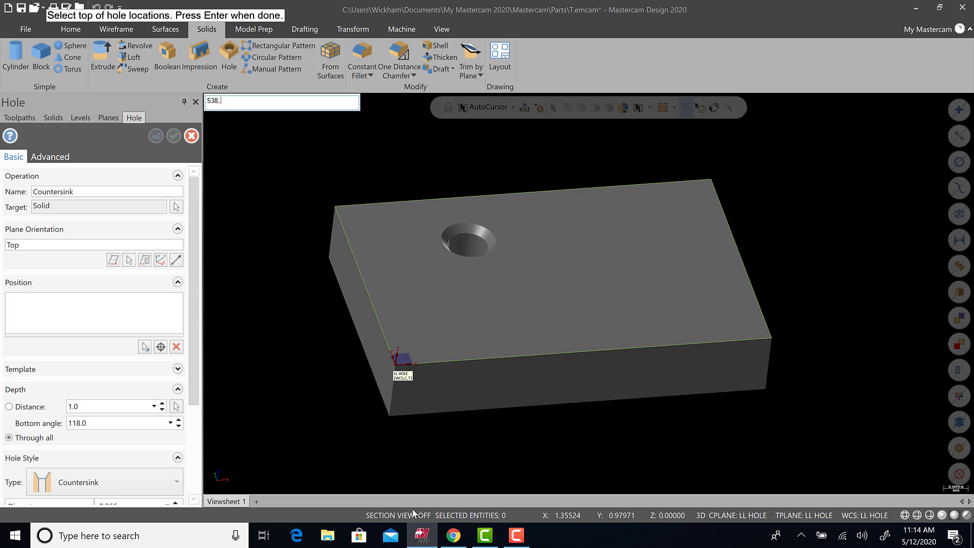
text(.563)
key(Escape)
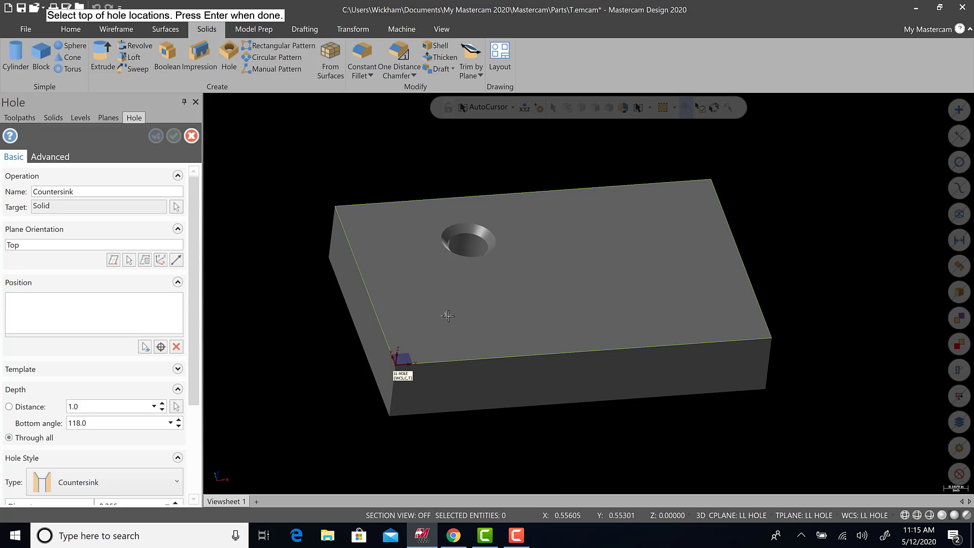
key(Return)
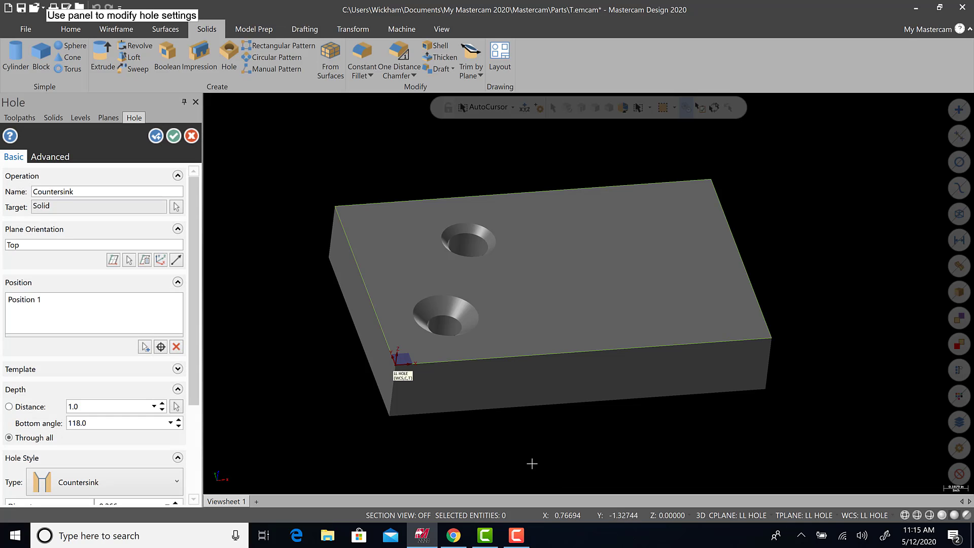
Compare the countersunk hole preview with the H018P1 drawing and accept the hole
mouse_move(573, 366)
middle_down()
mouse_move(596, 359)
mouse_move(601, 380)
middle_up()
click(456, 539)
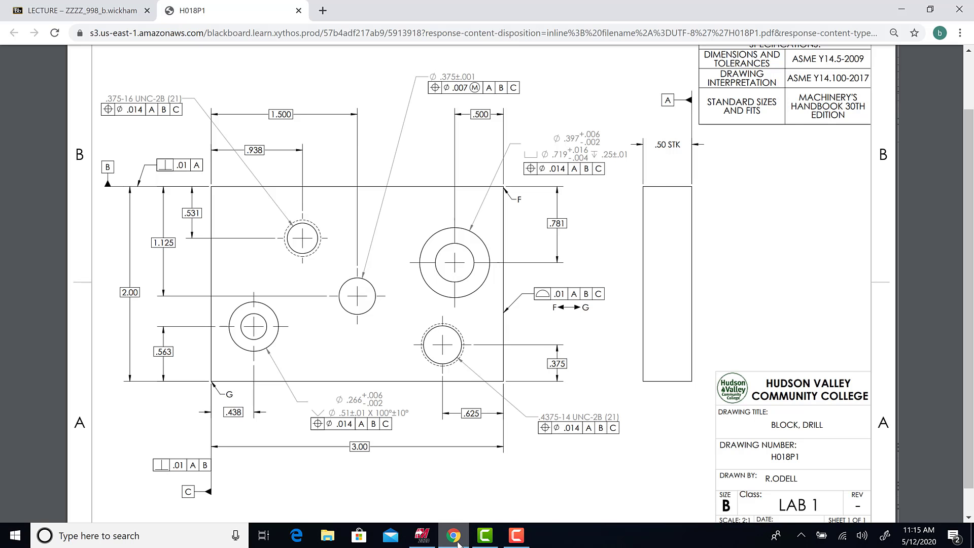
click(422, 535)
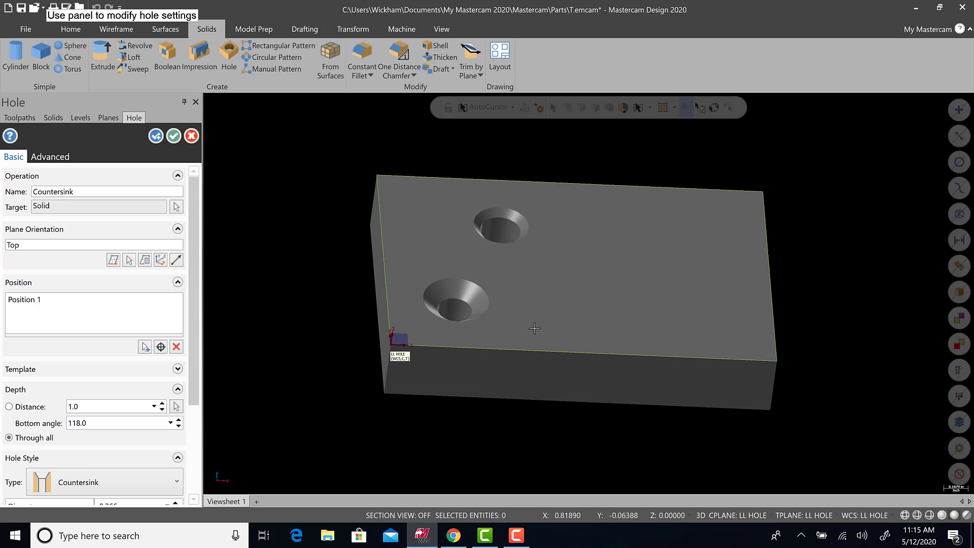
click(178, 135)
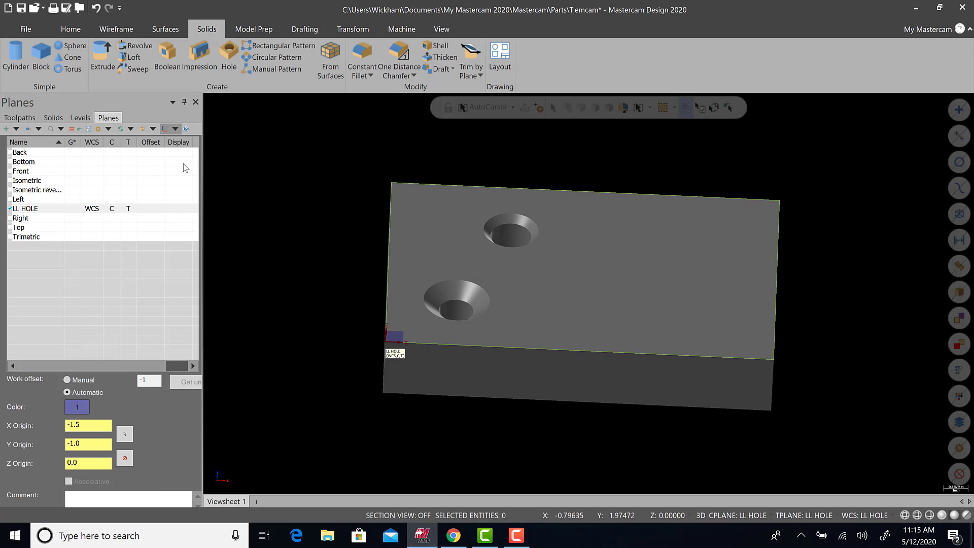
Review the level list and the solid's operation history, opening and closing the Extrude and 3/8-16 UNC - .3125 operation settings
click(80, 118)
mouse_move(495, 245)
middle_down()
mouse_move(475, 258)
mouse_move(558, 269)
mouse_move(517, 280)
middle_up()
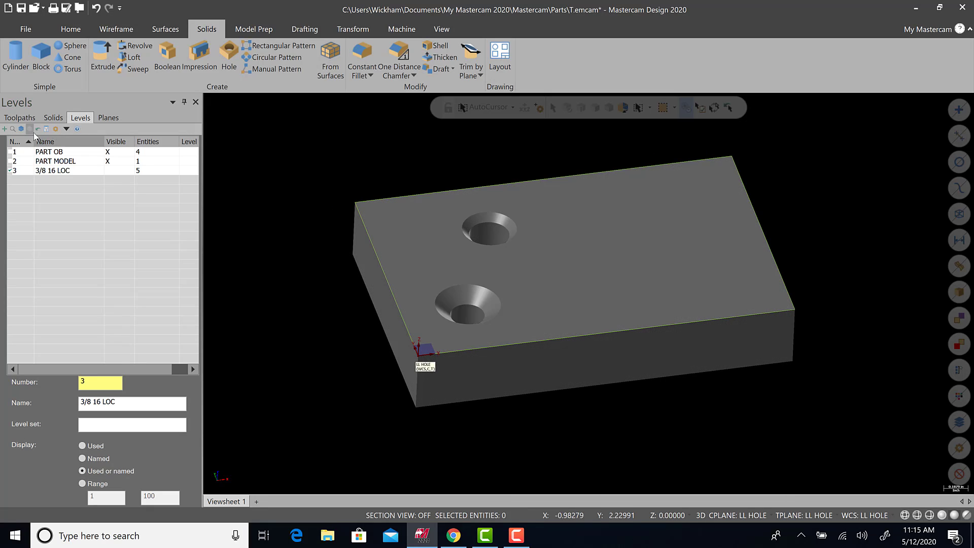
click(53, 117)
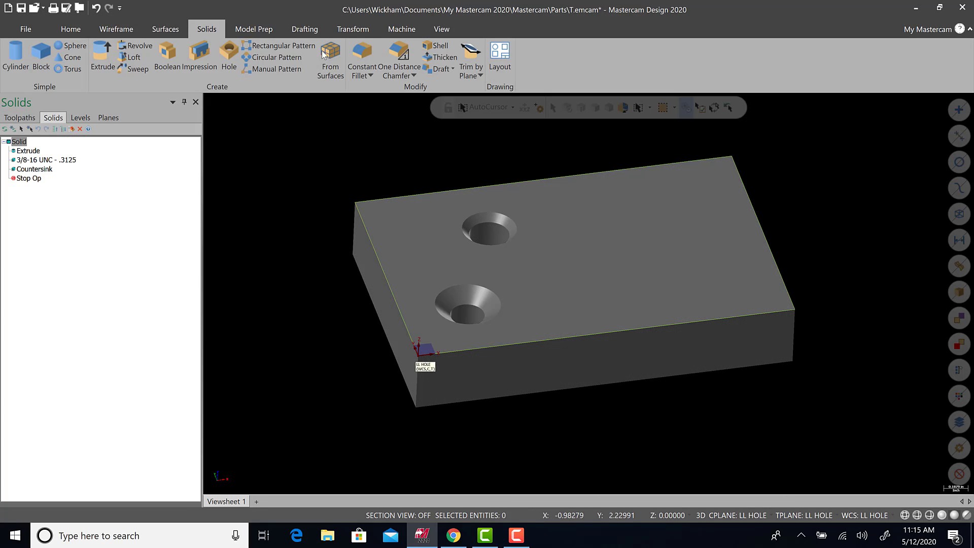
click(439, 29)
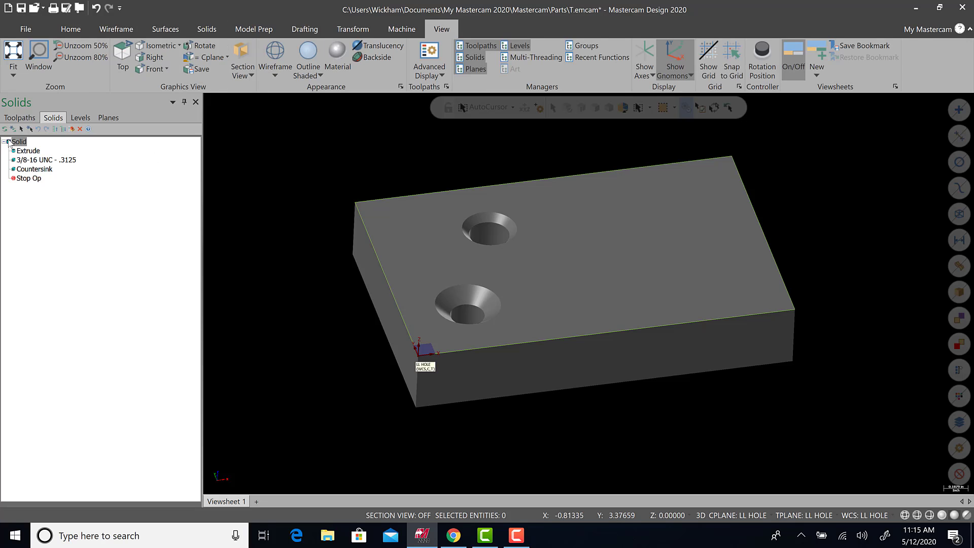
click(32, 152)
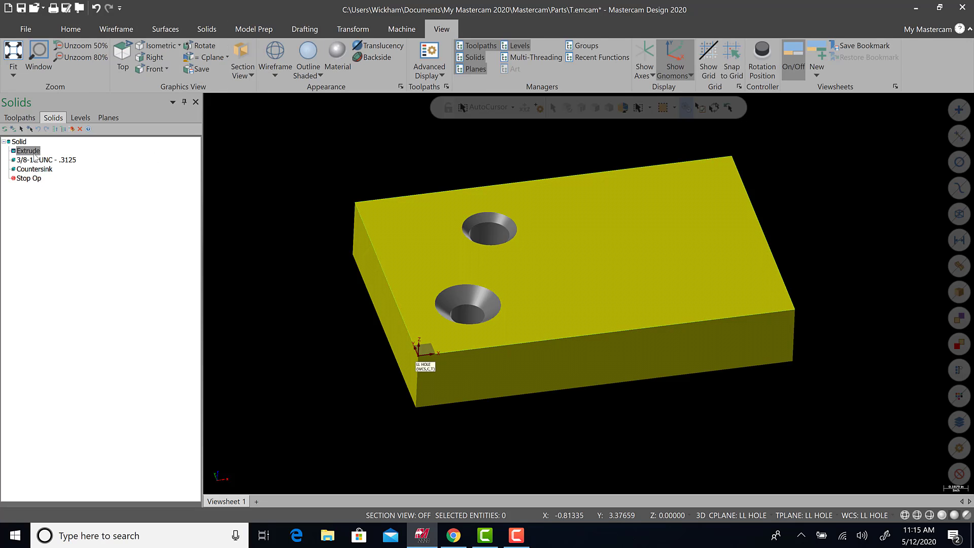
double_click(29, 152)
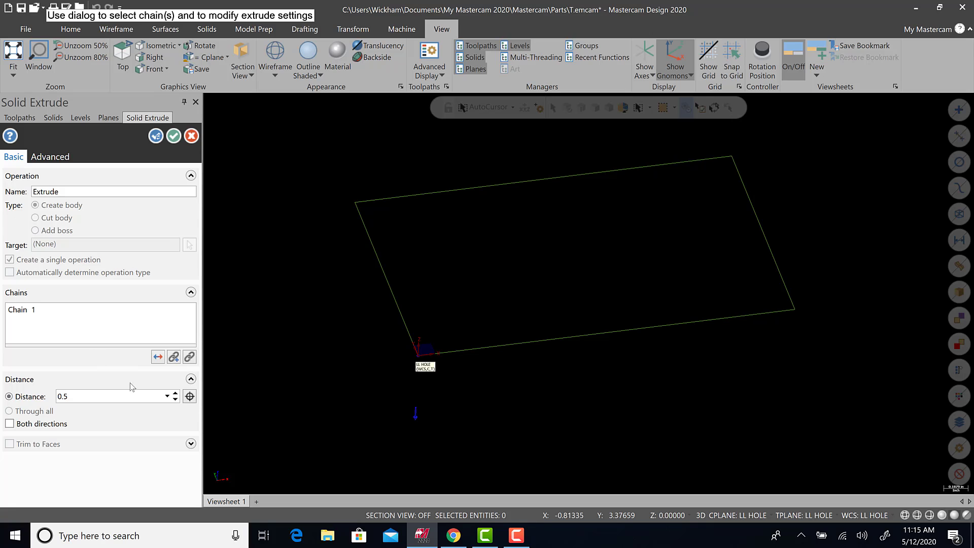
click(174, 136)
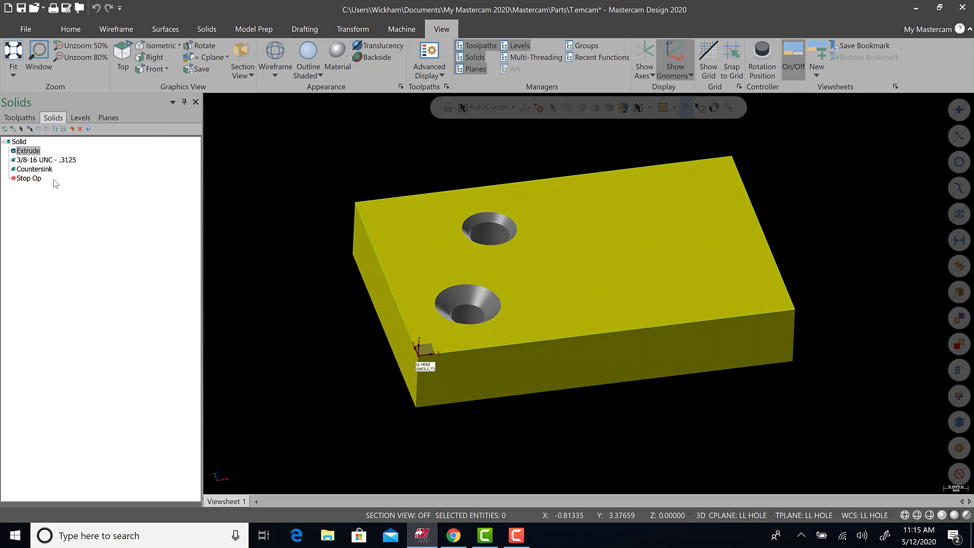
double_click(31, 159)
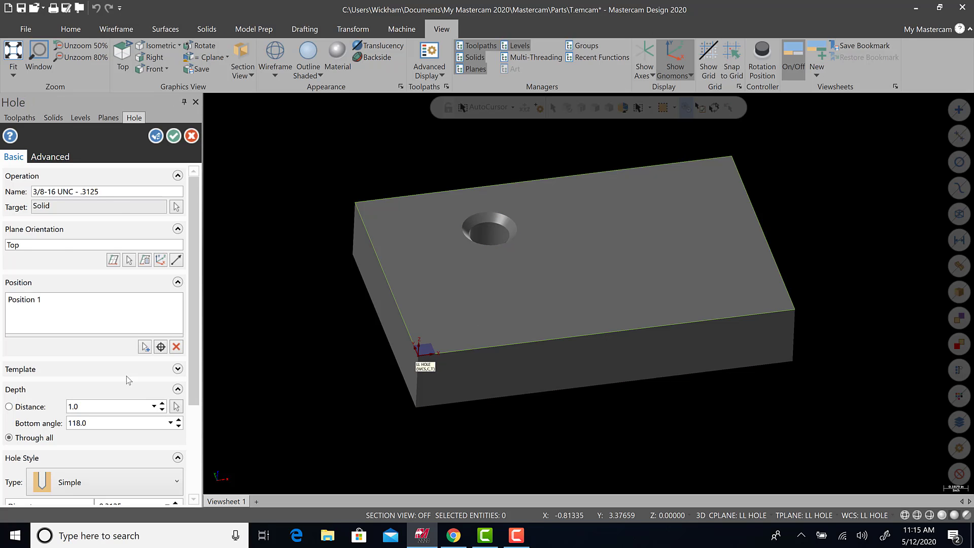
click(168, 138)
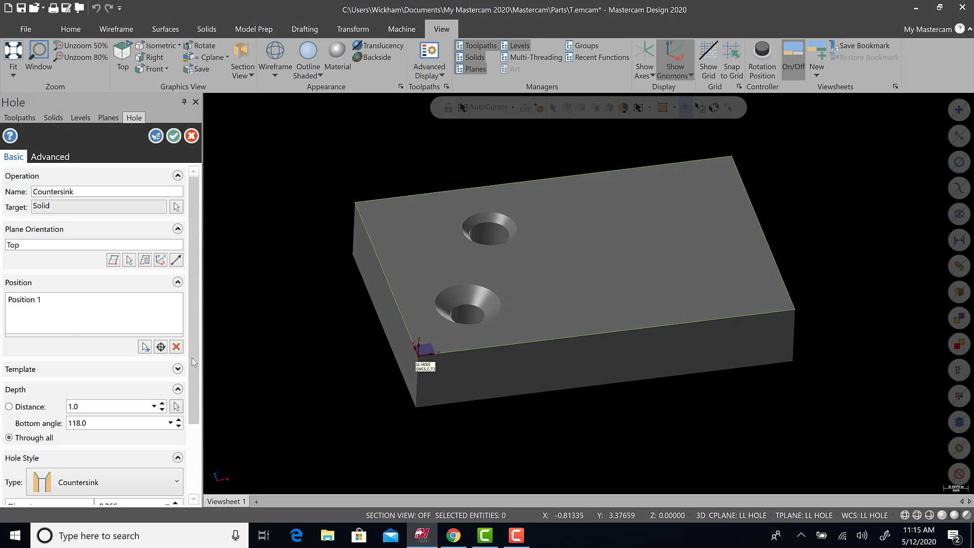
Review the Countersink operation's settings, accept them and regenerate the solid
drag(192, 362, 192, 471)
scroll(192, 445, up, 10)
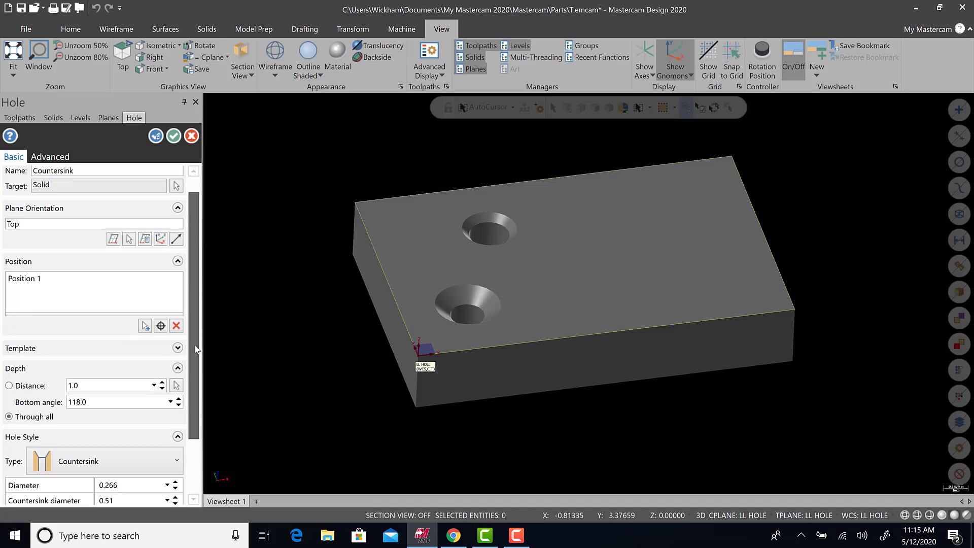
click(173, 137)
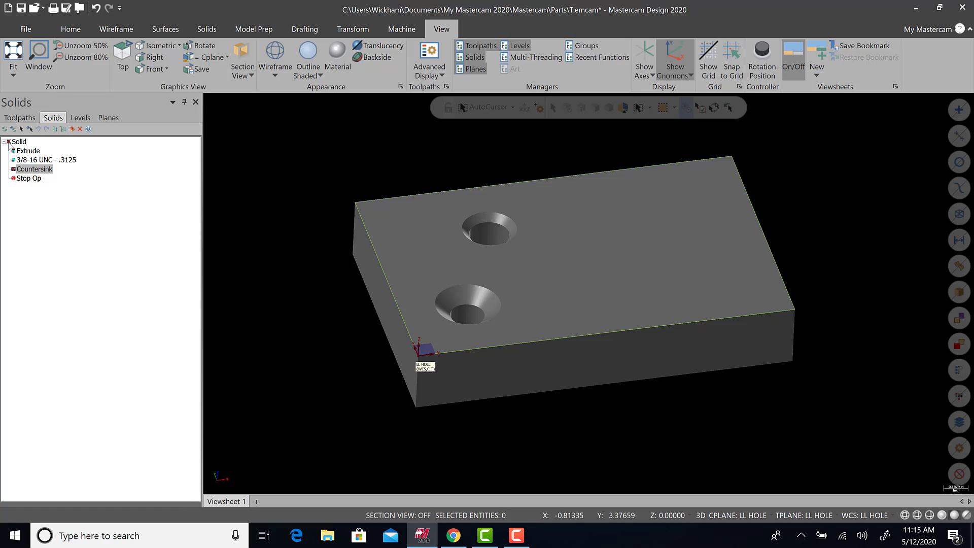
click(20, 118)
click(51, 117)
click(12, 129)
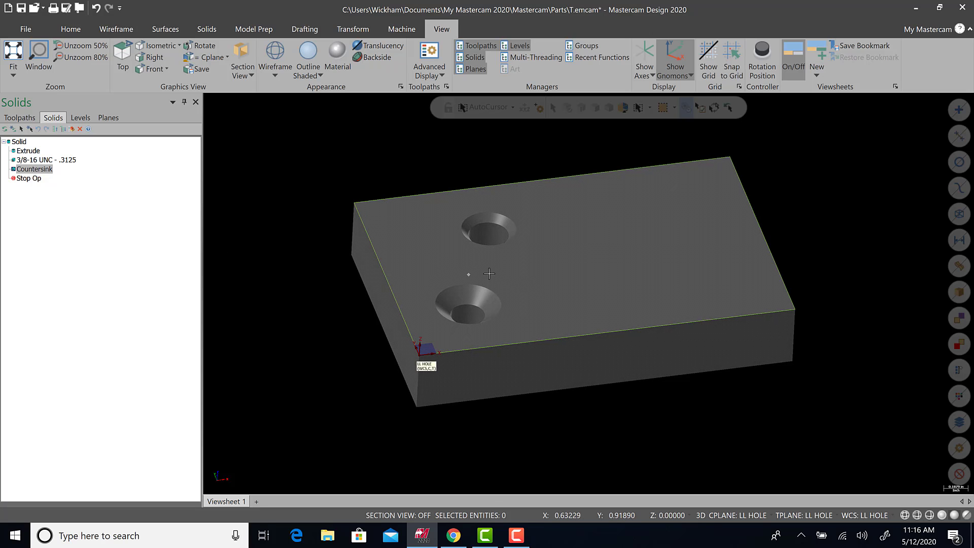
middle_drag(489, 274, 429, 291)
Check the .375 hole on the H018P1 drawing and create level 4 named .375 HOLE as the active level
click(516, 535)
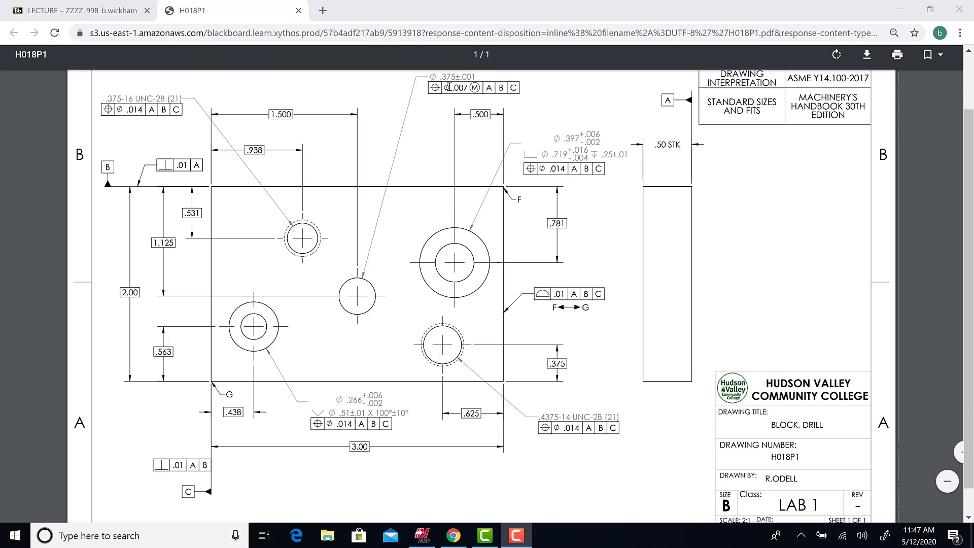
click(433, 535)
middle_drag(571, 337, 557, 319)
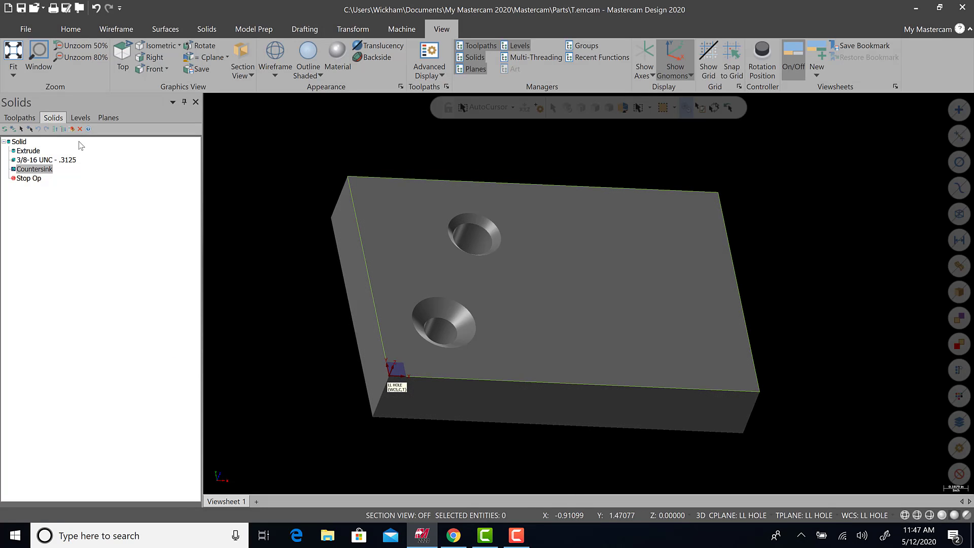
click(81, 117)
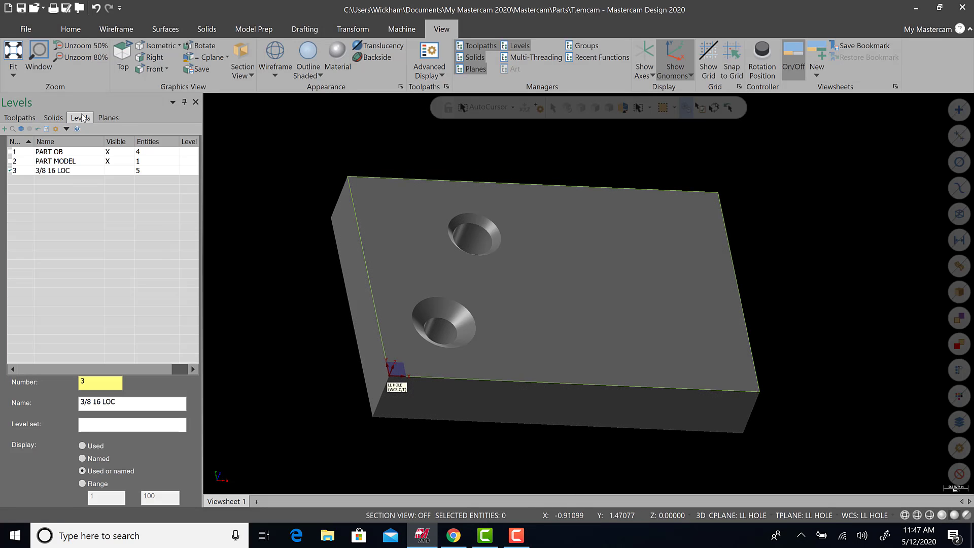
click(4, 129)
double_click(56, 179)
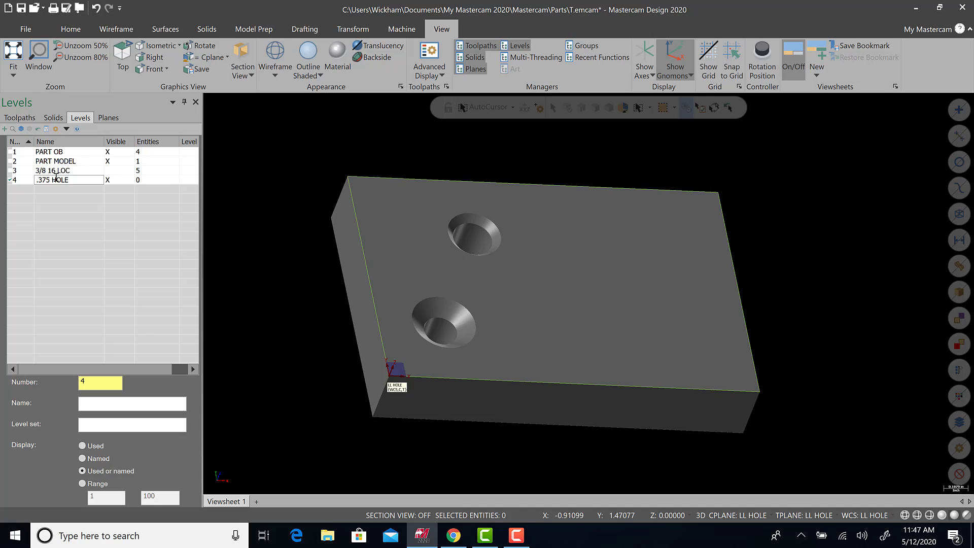
text(.375 HOLE)
key(Return)
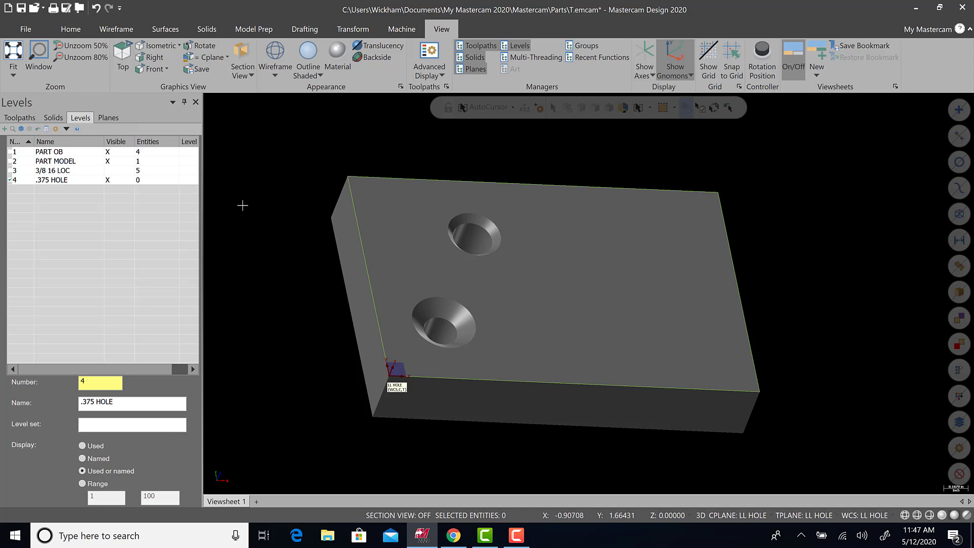
right_click(26, 181)
click(29, 183)
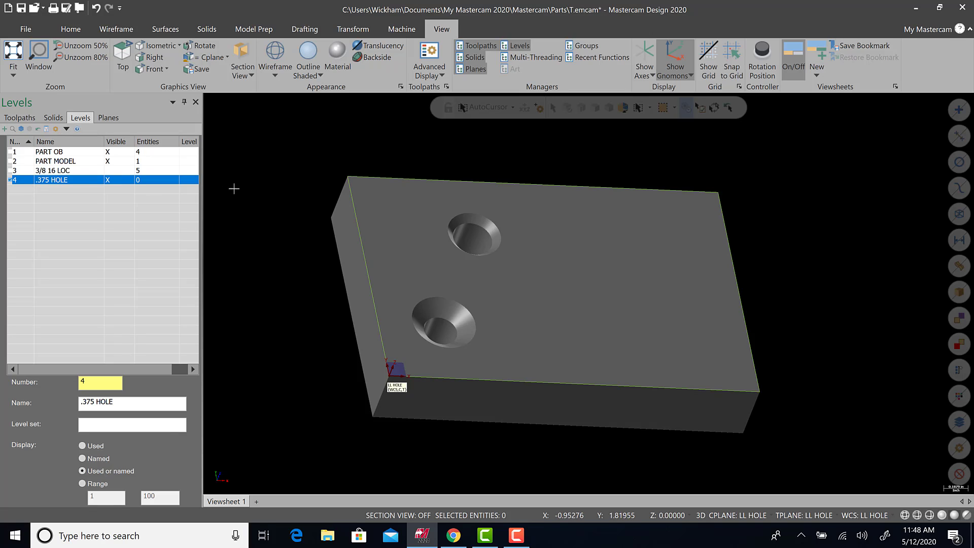
Edit the LL HOLE plane and move its origin to the upper-left corner of the block's top face
click(106, 117)
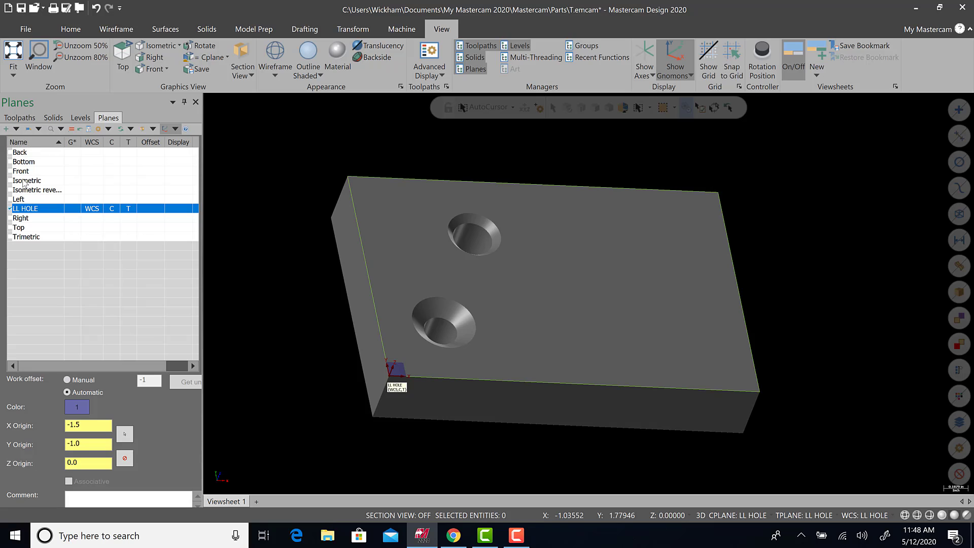
right_click(33, 211)
click(46, 216)
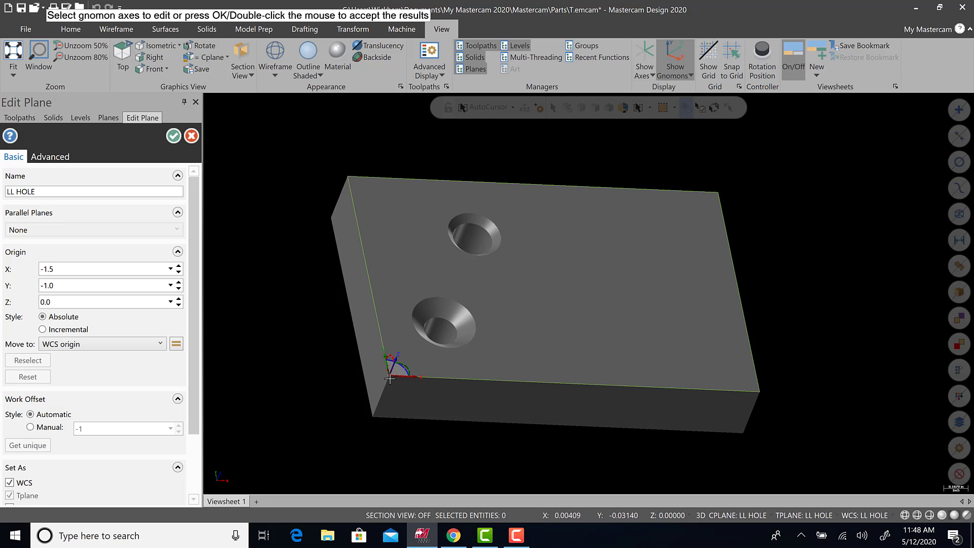
scroll(389, 374, up, 4)
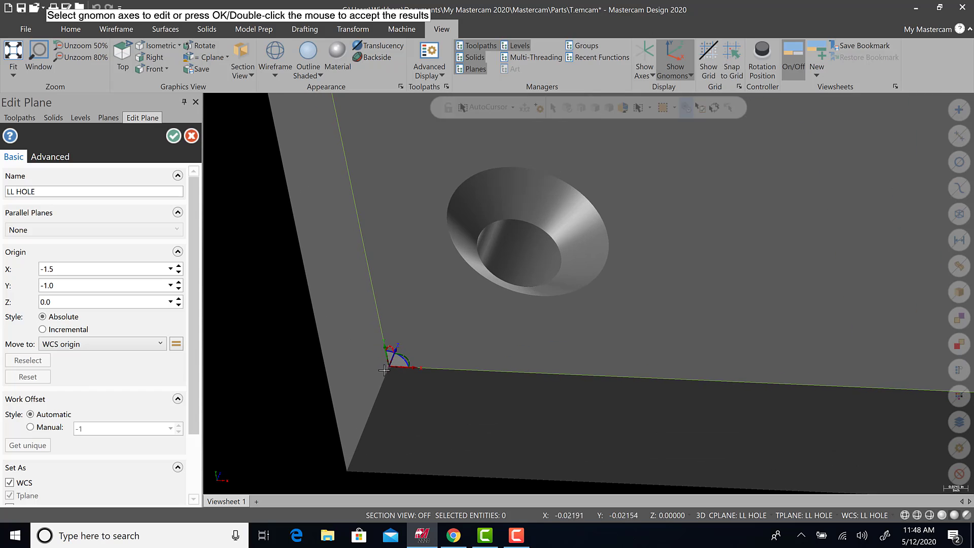
click(388, 368)
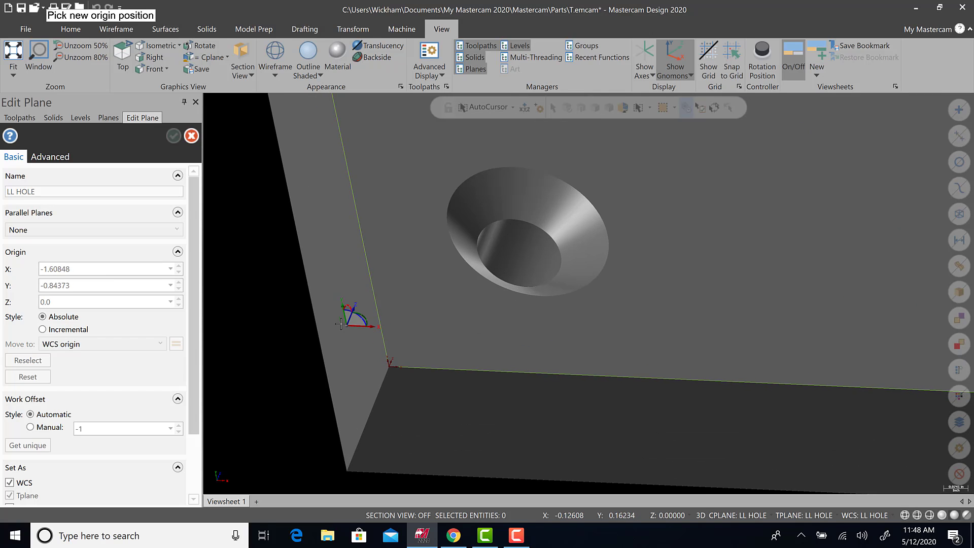
scroll(336, 301, down, 5)
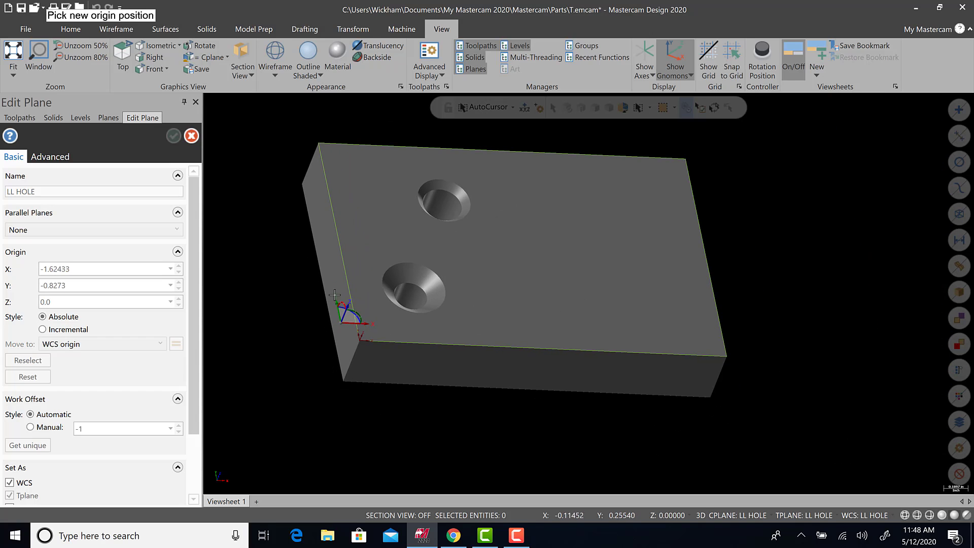
click(317, 143)
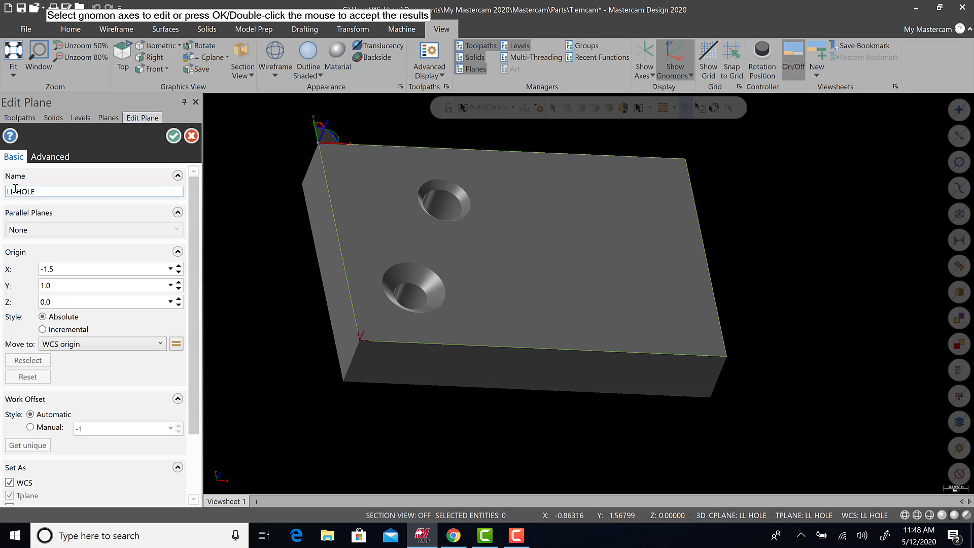
Rename the edited plane as UL HOLE, accept it and check it in the plane list
drag(15, 191, 3, 192)
text(UL)
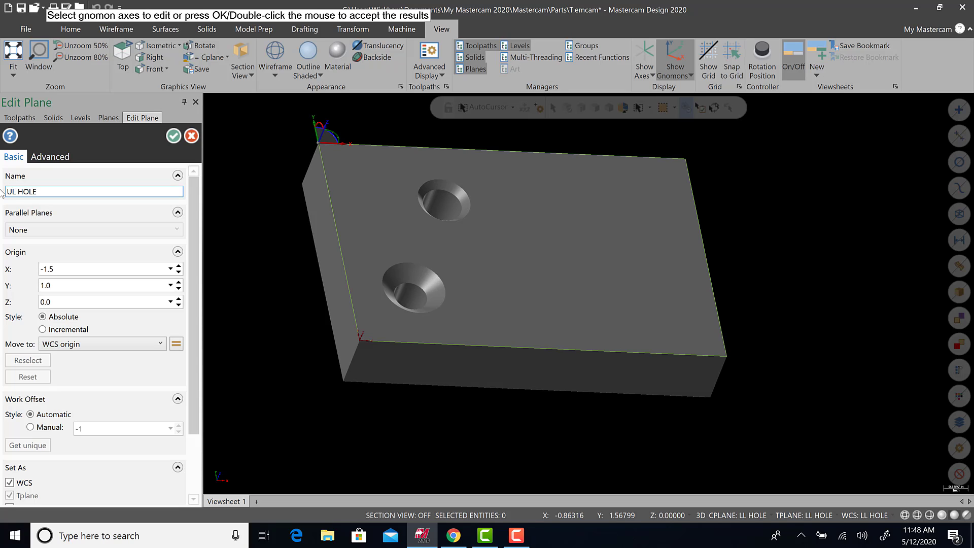
click(174, 136)
click(54, 118)
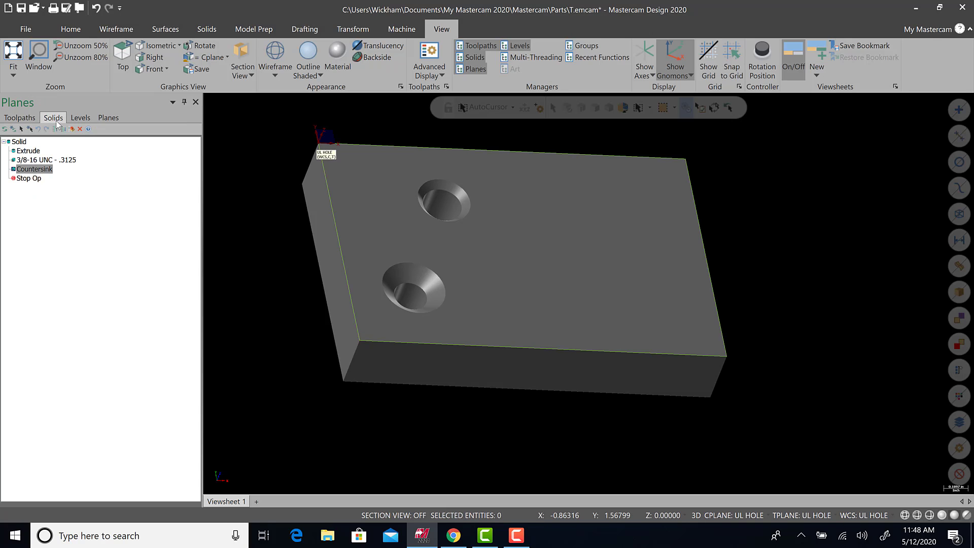
click(108, 117)
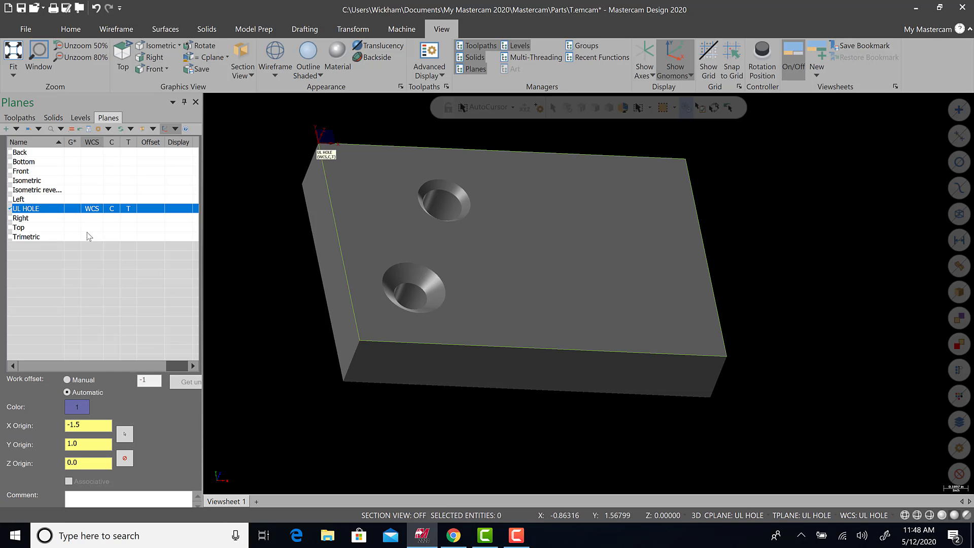
Start a center-point circle and, using the drawing's location dimensions, place its center at 1.5,-1.125 from the UL HOLE origin
middle_drag(528, 324, 465, 299)
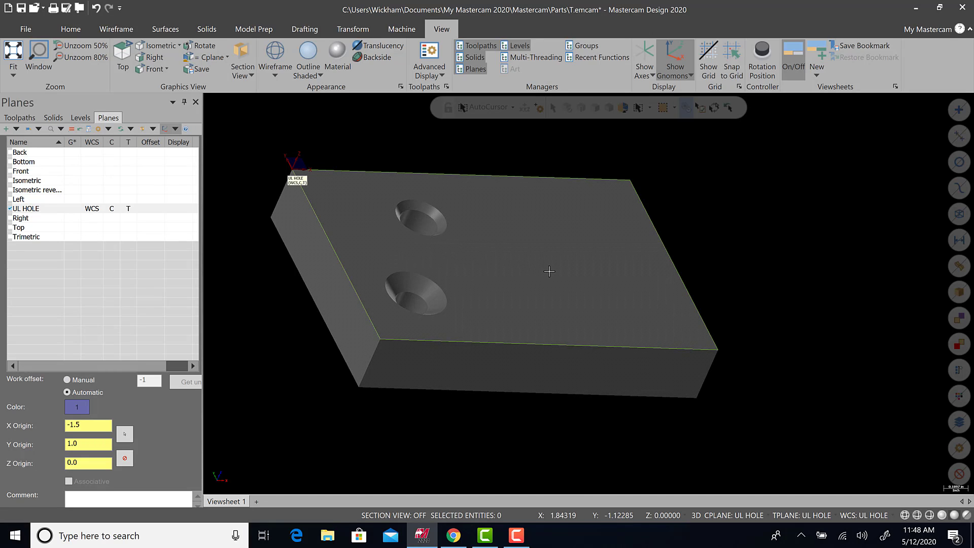
mouse_move(537, 271)
middle_down()
mouse_move(533, 254)
mouse_move(531, 274)
middle_up()
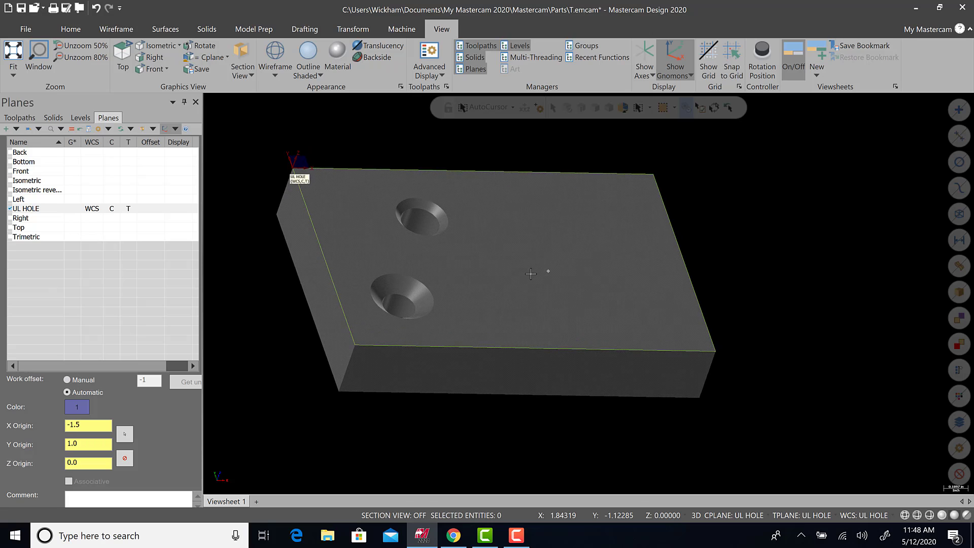
click(123, 31)
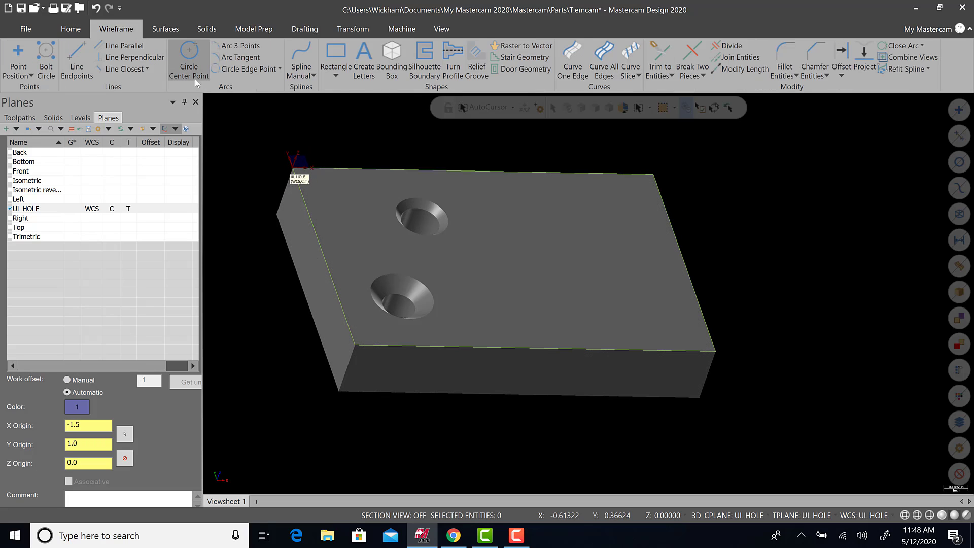
click(194, 52)
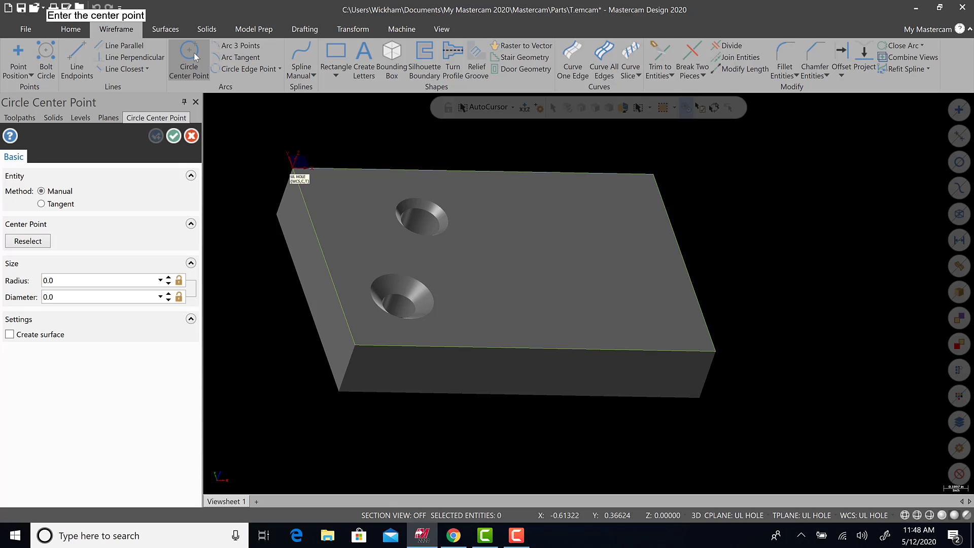
key(space)
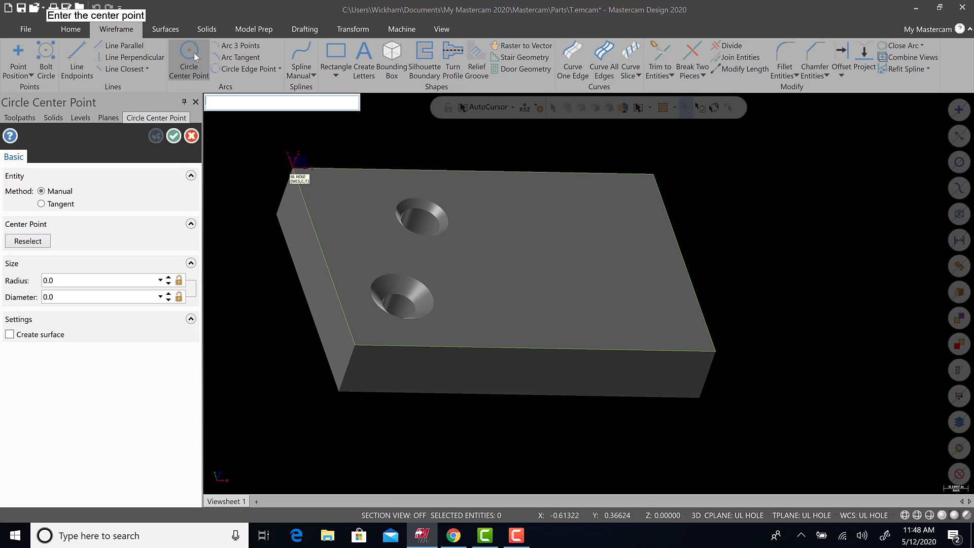
click(421, 536)
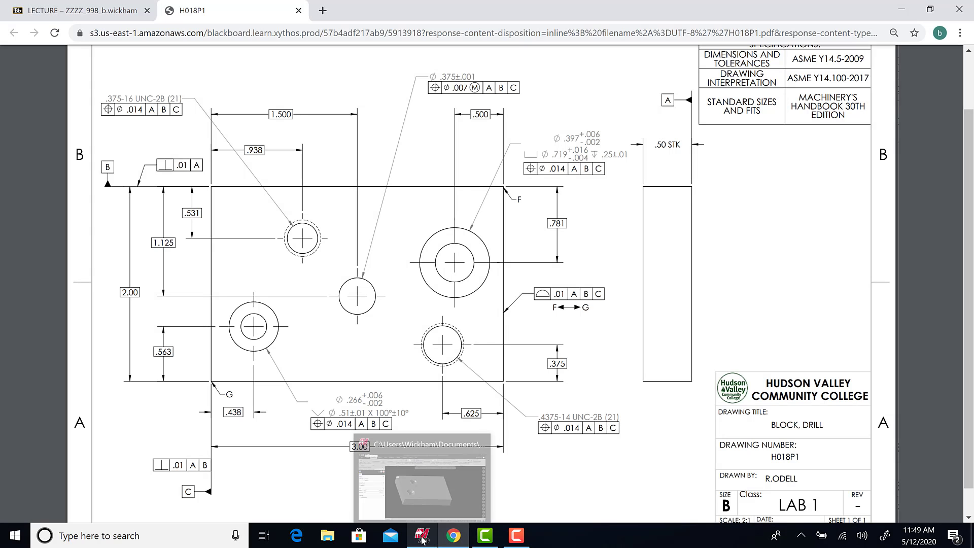
click(413, 478)
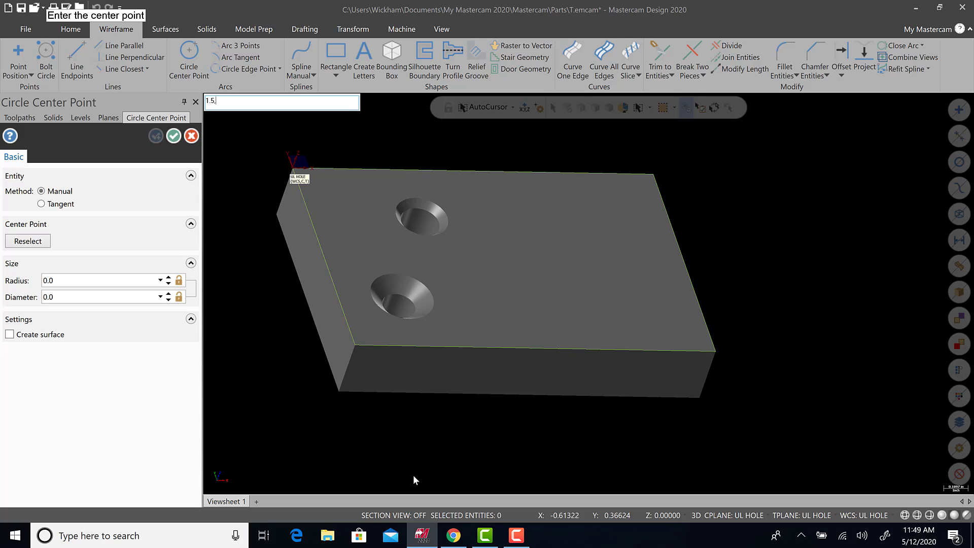
click(446, 542)
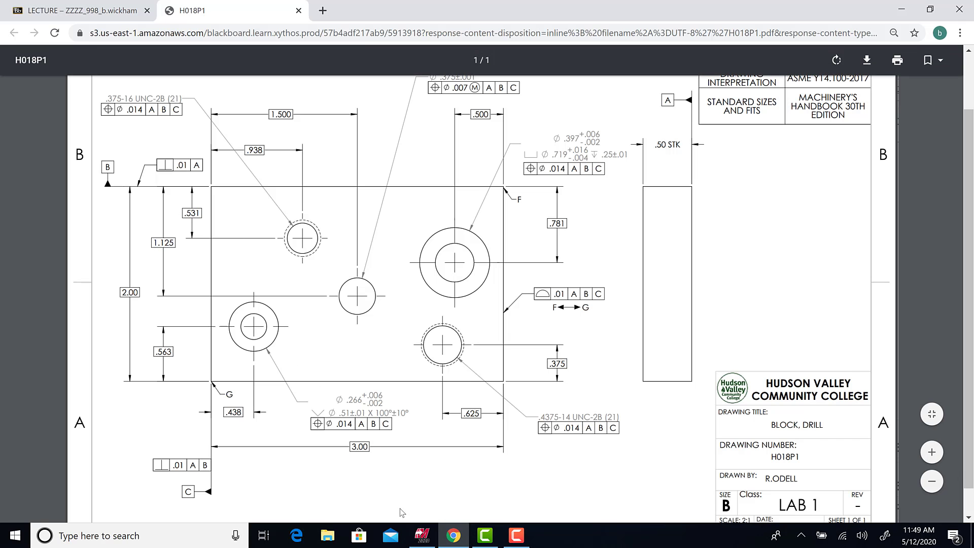
key(alt+Tab)
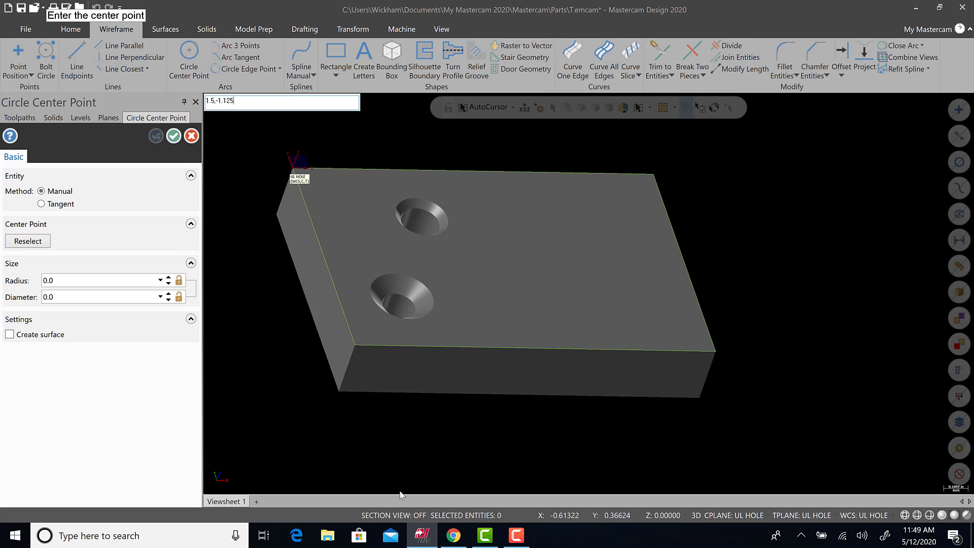
key(Return)
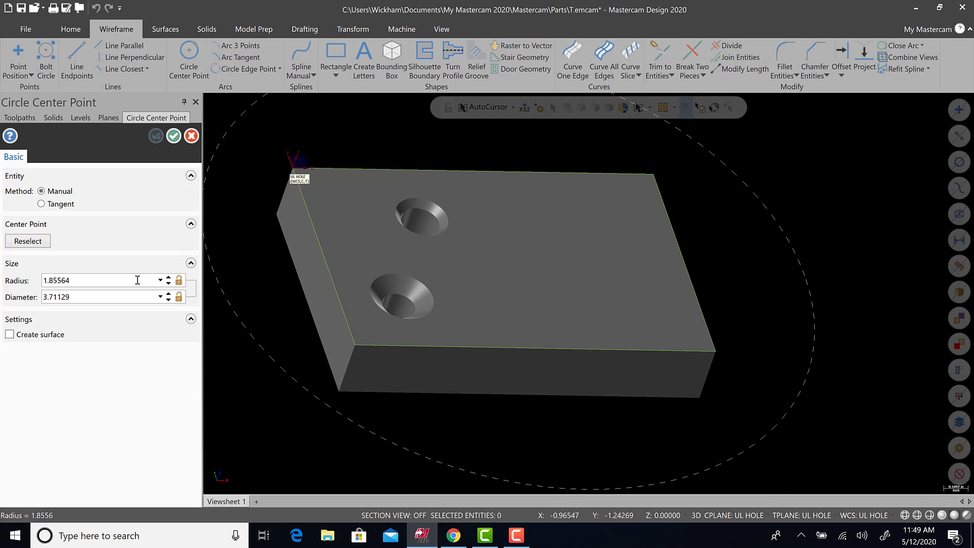
Set the circle's diameter to .375 and accept the circle
double_click(101, 296)
key(BackSpace)
text(.375)
key(Return)
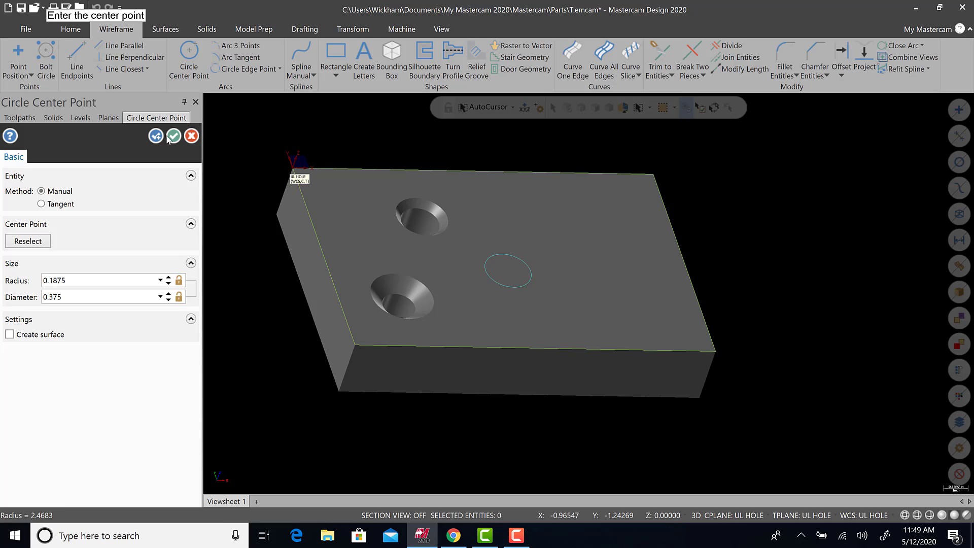
click(171, 136)
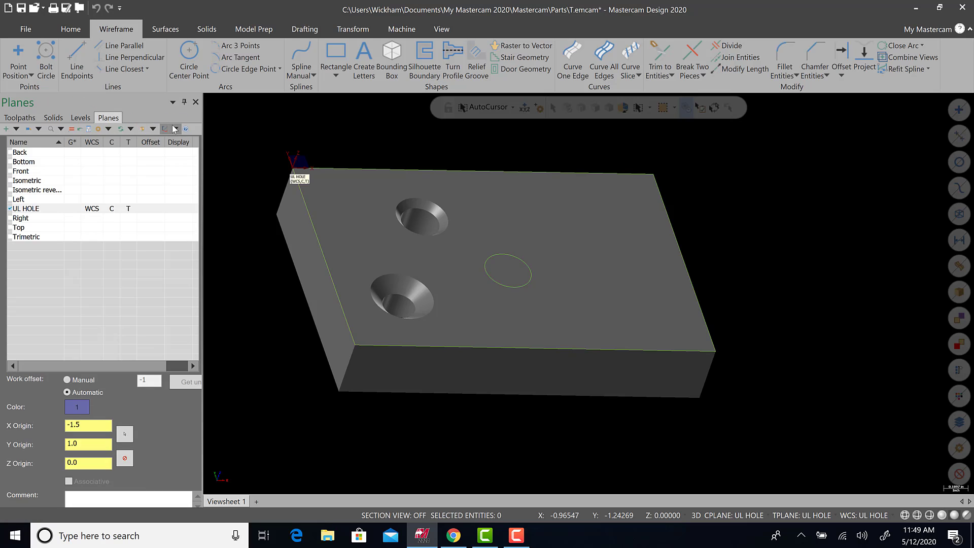
Look at the block from the top, toggle the .375 HOLE level off and on, and hide the PART MODEL level
right_click(458, 149)
click(524, 247)
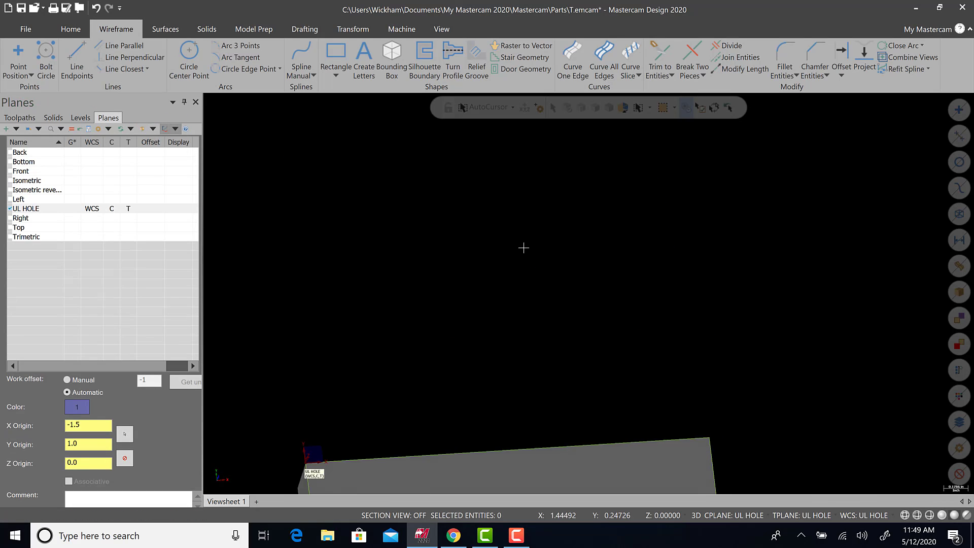
scroll(684, 384, up, 1)
scroll(686, 373, down, 2)
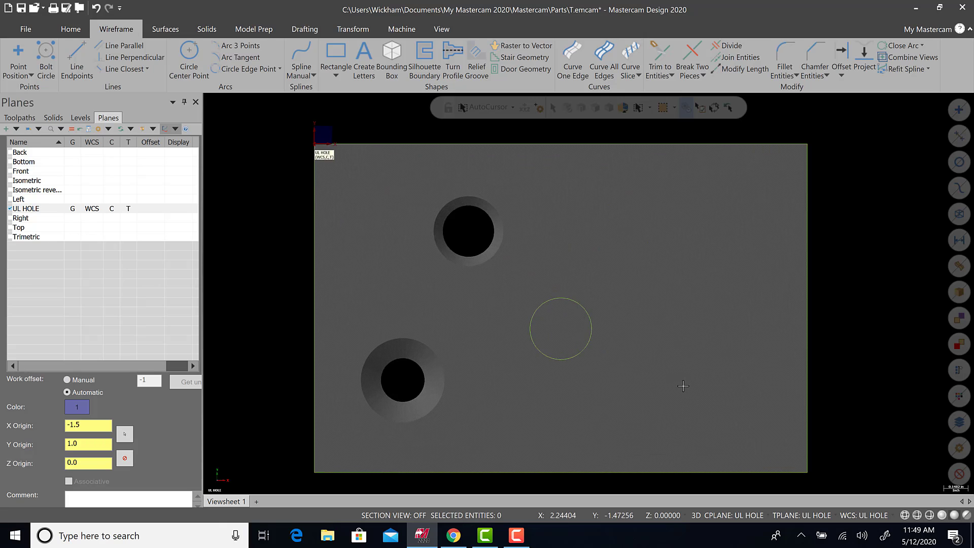
click(87, 118)
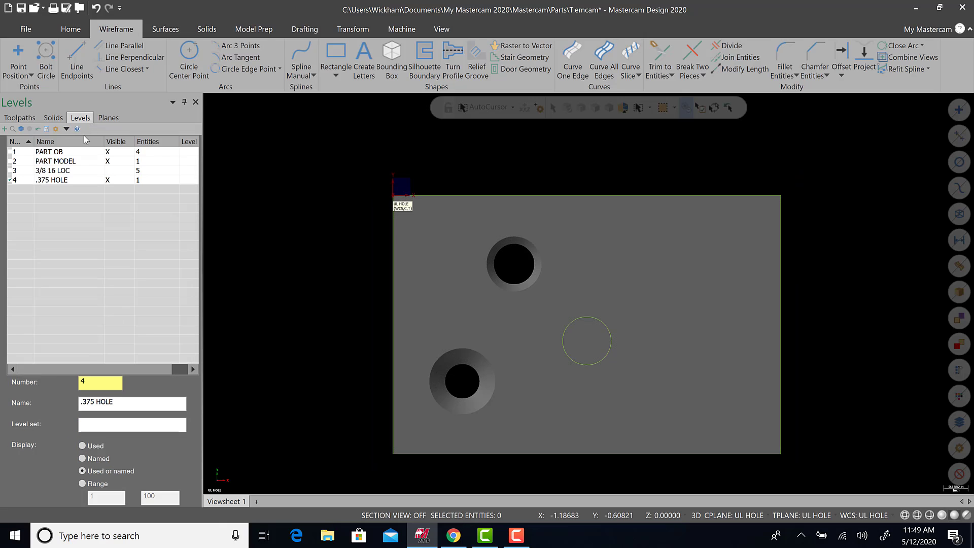
click(112, 183)
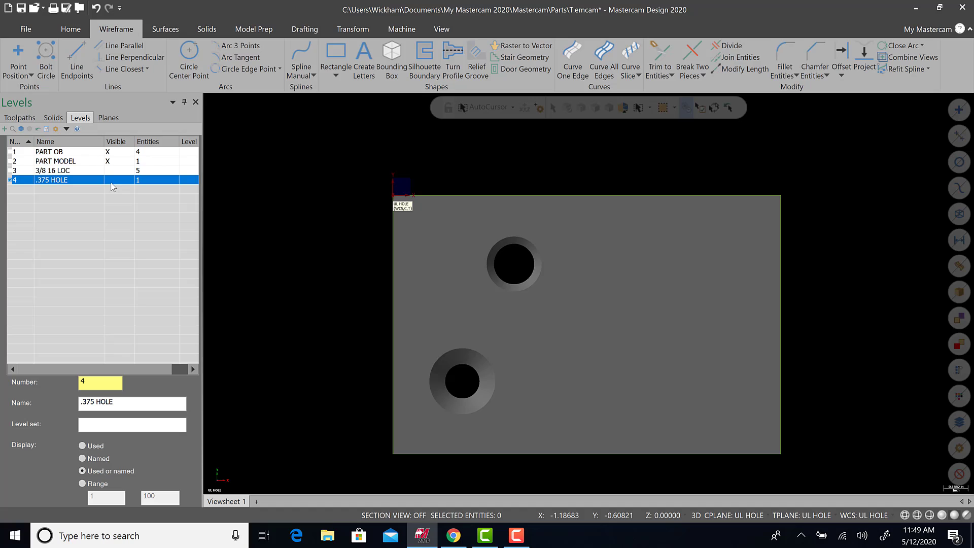
click(109, 181)
click(110, 163)
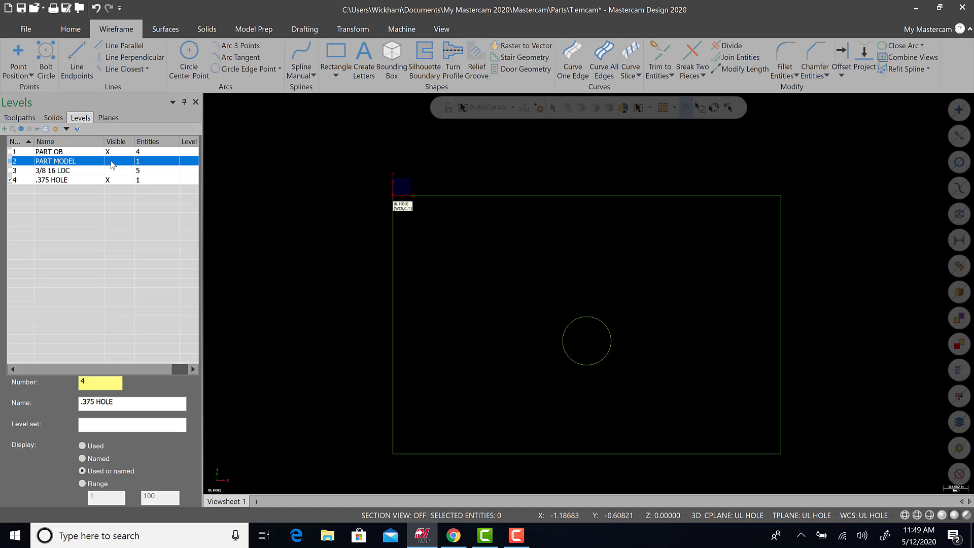
Show the PART MODEL level again so the block is displayed with the .375 circle
click(111, 163)
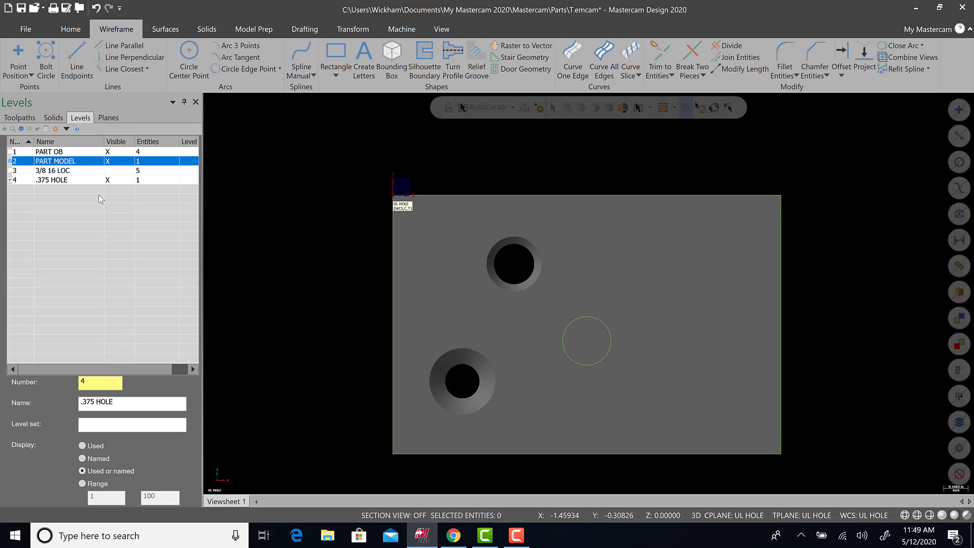
click(158, 181)
mouse_move(589, 378)
middle_down()
mouse_move(534, 348)
mouse_move(608, 364)
mouse_move(533, 365)
middle_up()
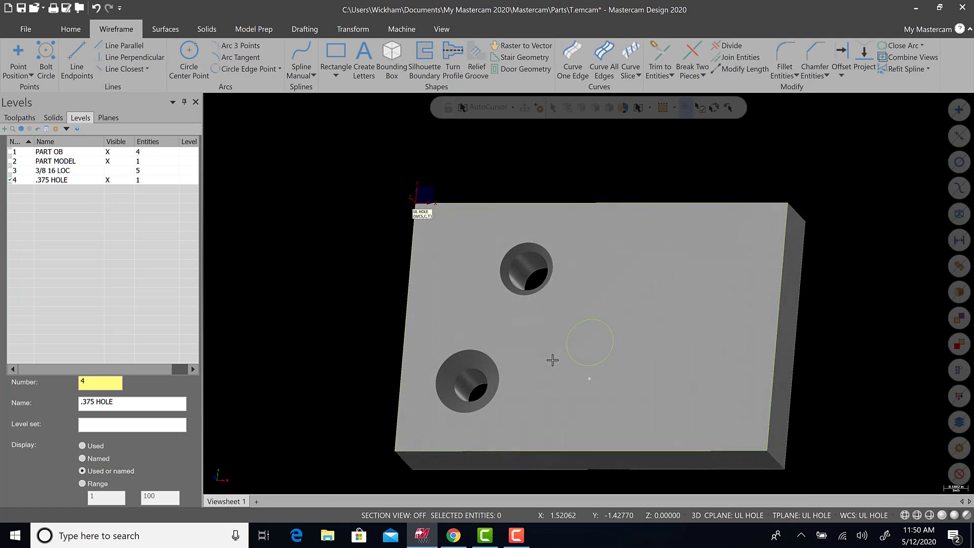
Extrude the .375 circle as a cut body through all of the block and accept the operation
click(207, 29)
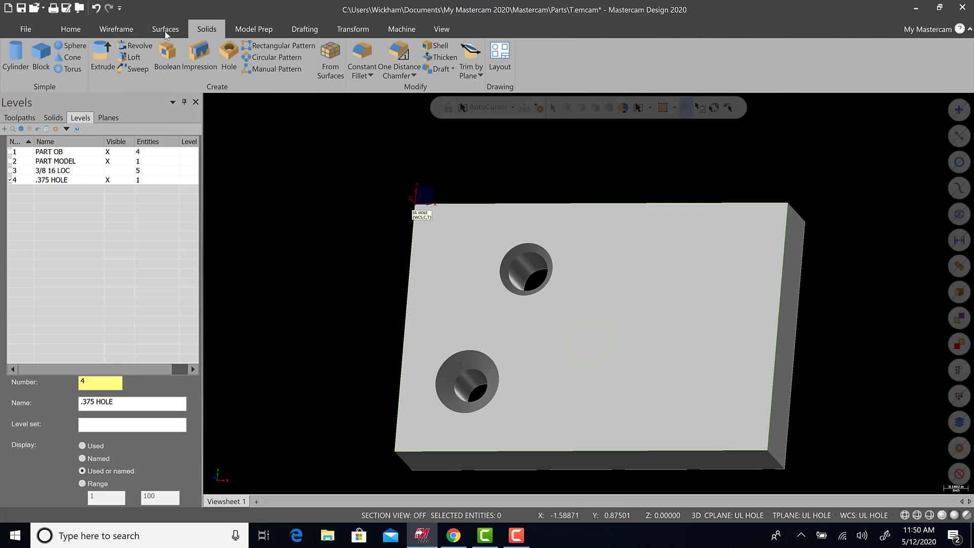
click(102, 56)
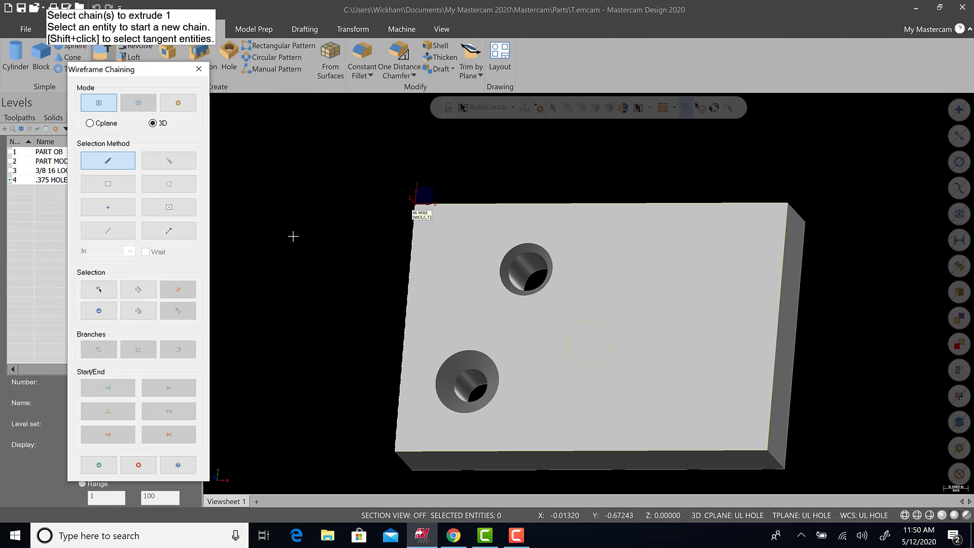
click(581, 358)
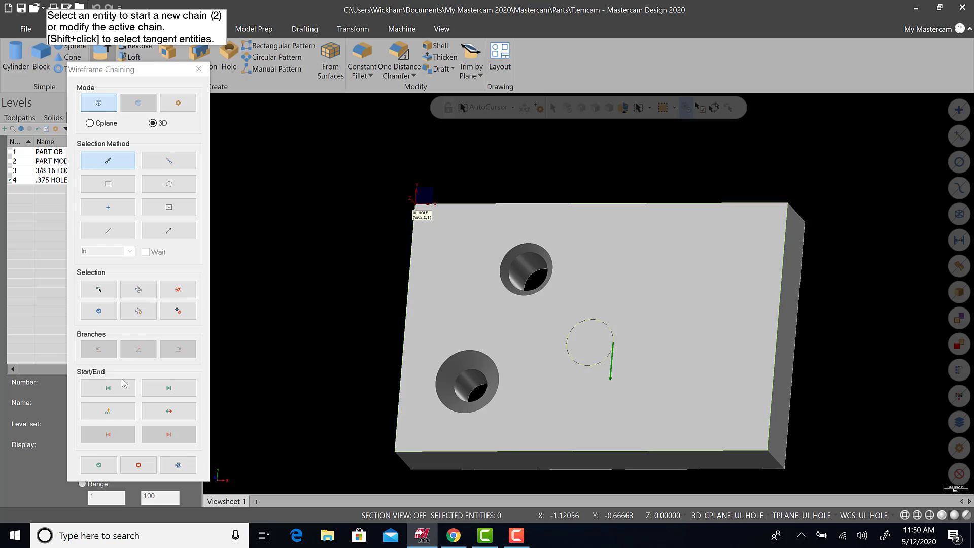
click(98, 467)
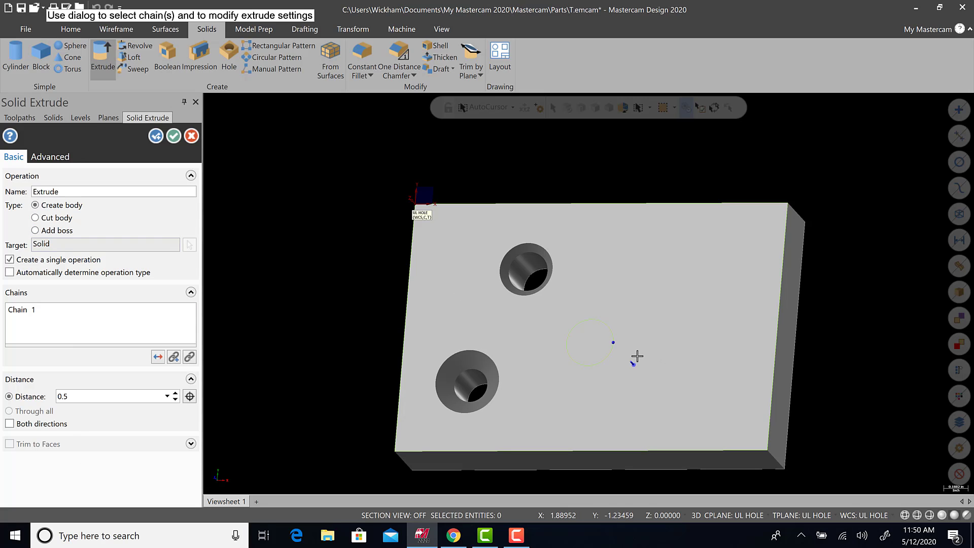
click(75, 223)
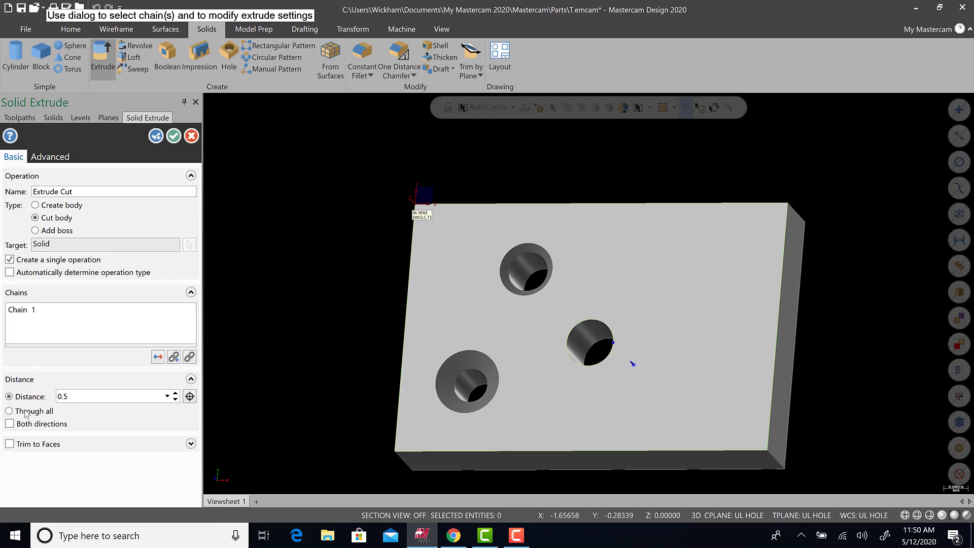
click(20, 412)
click(174, 136)
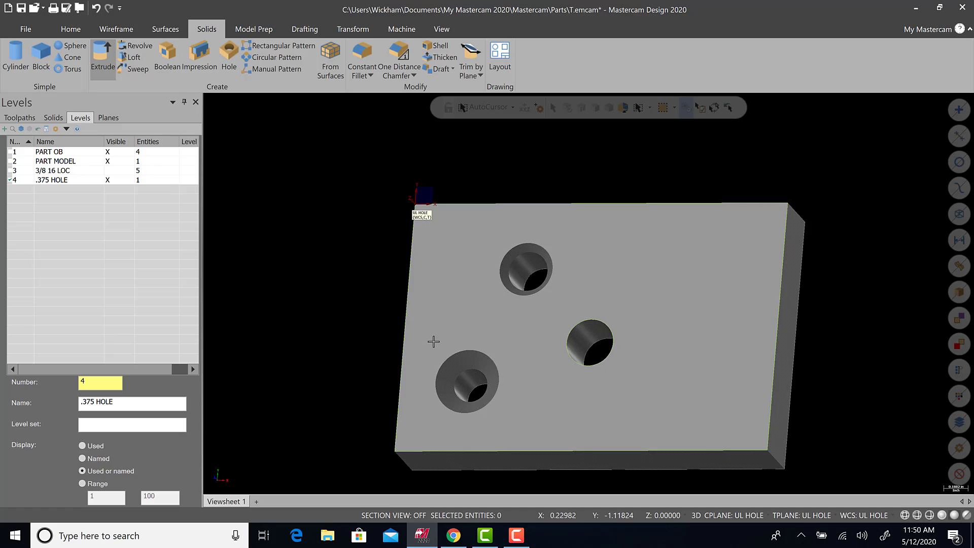
Hide the .375 HOLE and PART OB levels and inspect the solid block with its holes
middle_drag(530, 362, 496, 357)
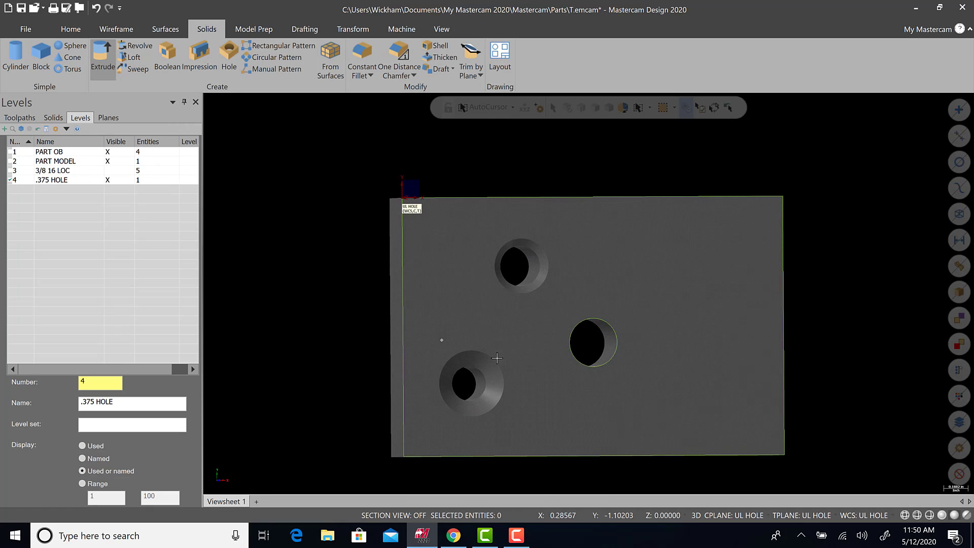
click(114, 181)
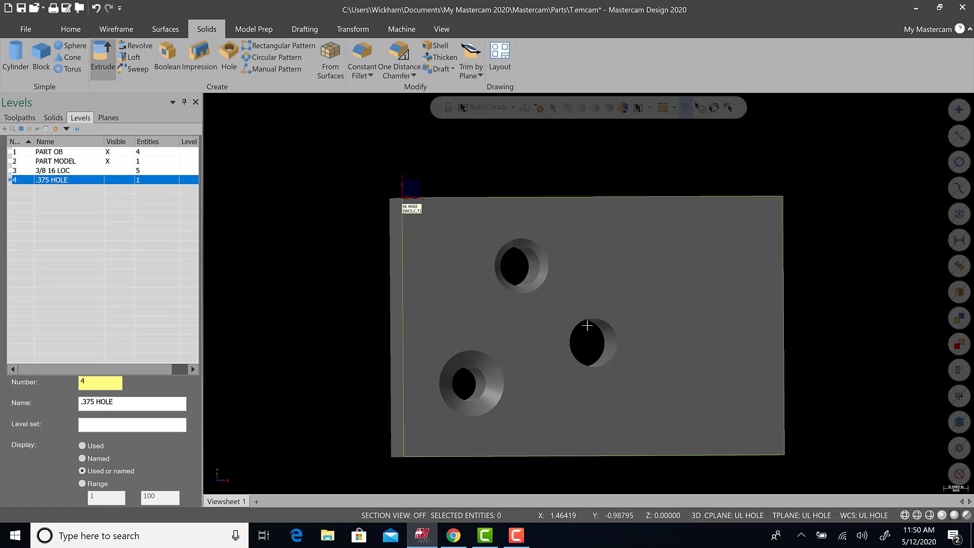
click(110, 154)
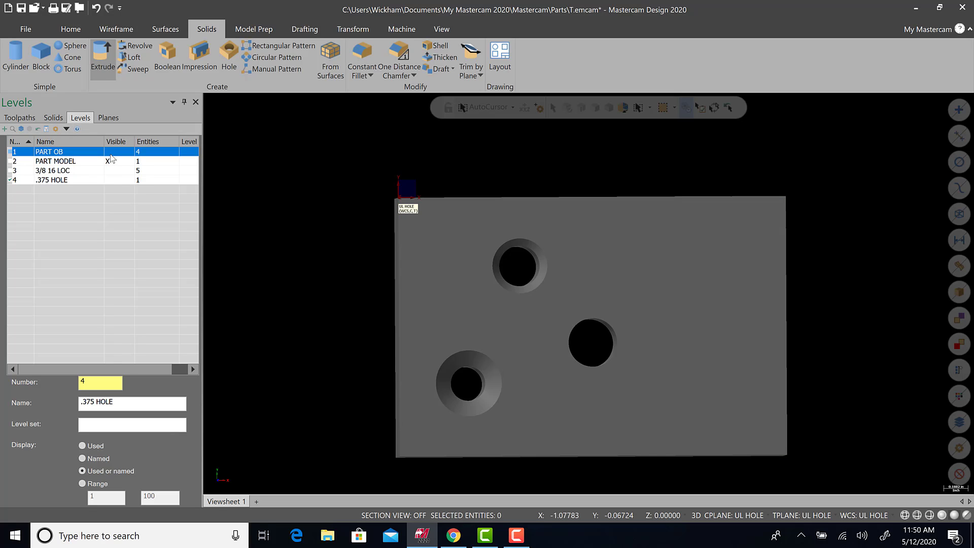
middle_drag(667, 391, 700, 393)
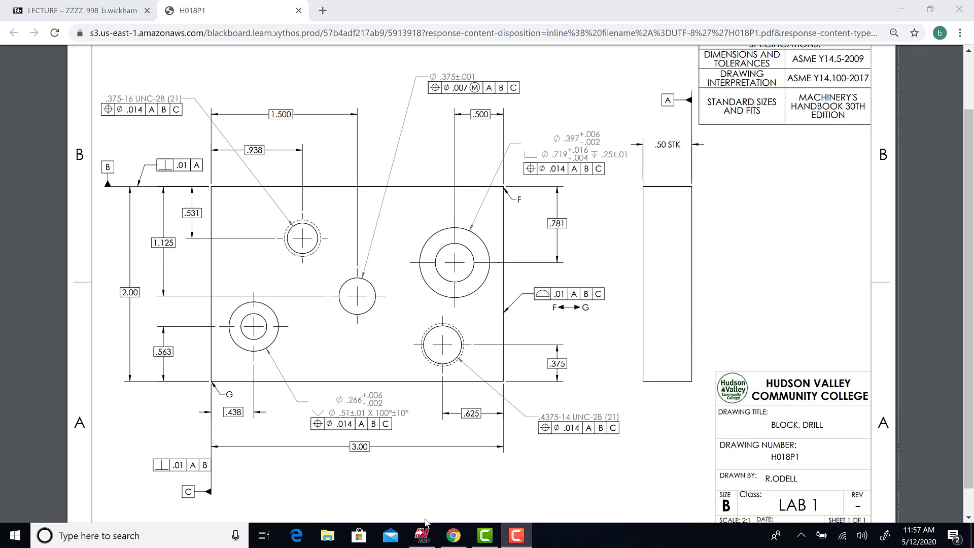
Return from the drawing to Mastercam, set the top view and show the PART OB level
click(423, 533)
right_click(322, 221)
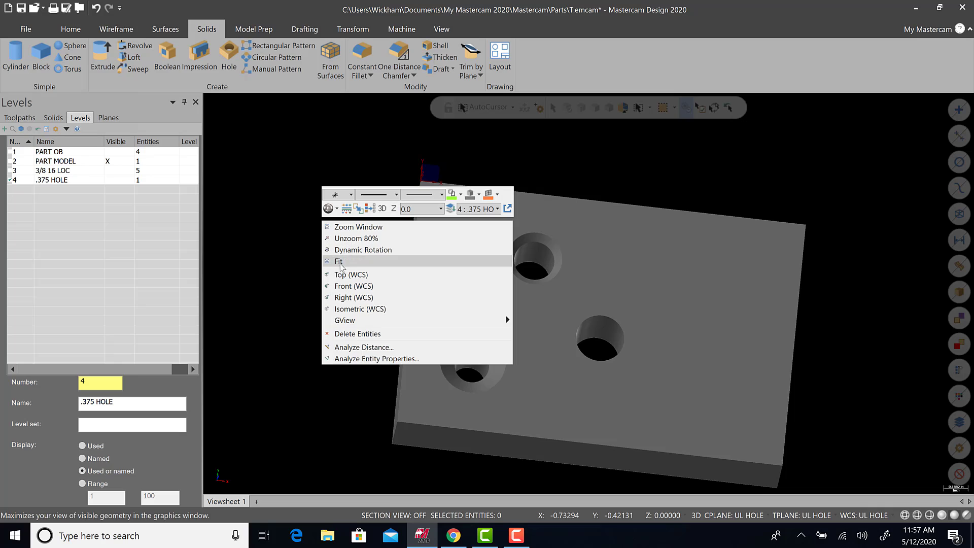
click(341, 275)
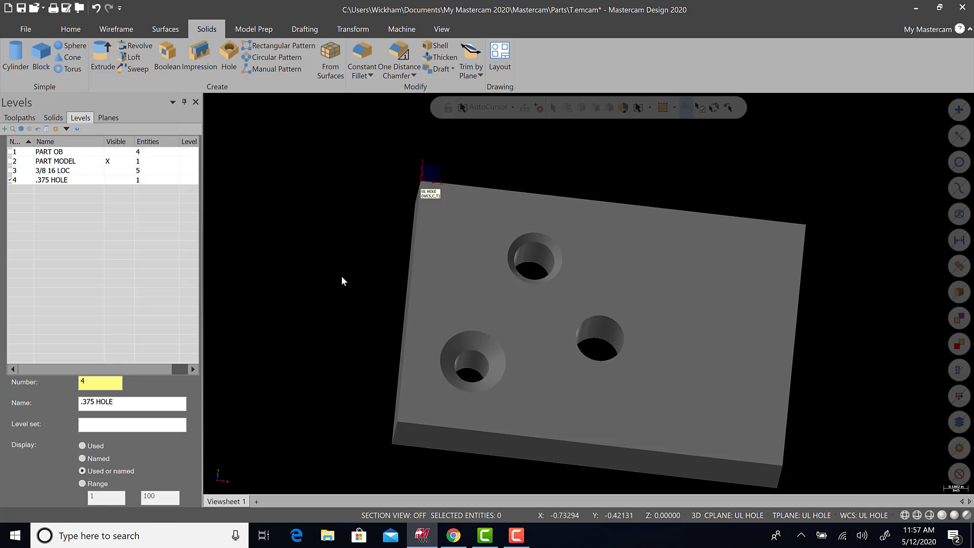
click(115, 152)
scroll(873, 396, up, 1)
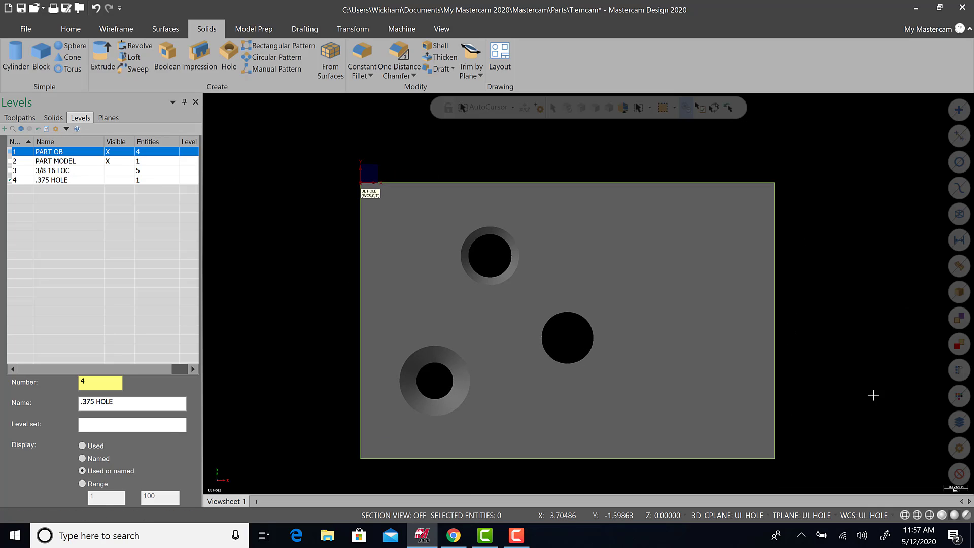
Add level 5 as the active level and name it C BORE
click(5, 129)
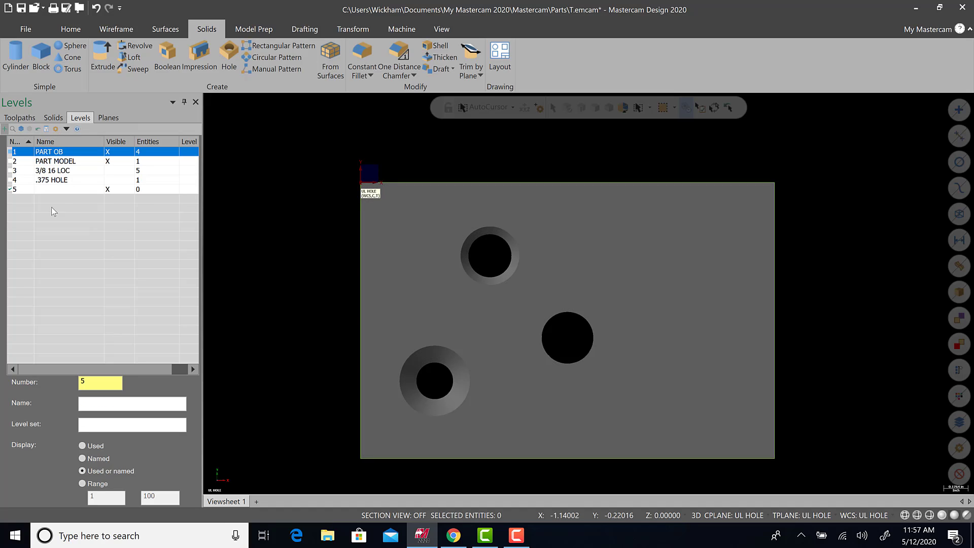
double_click(61, 189)
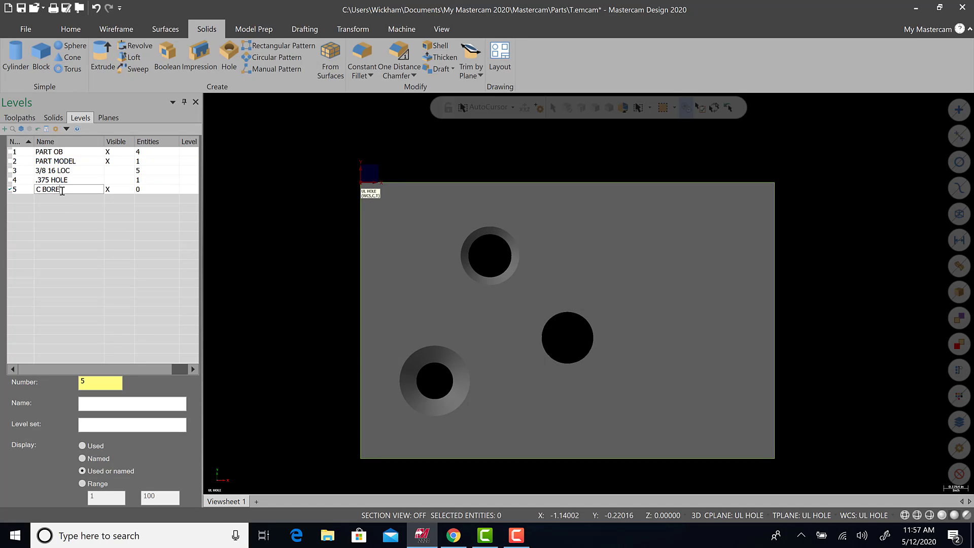
key(Return)
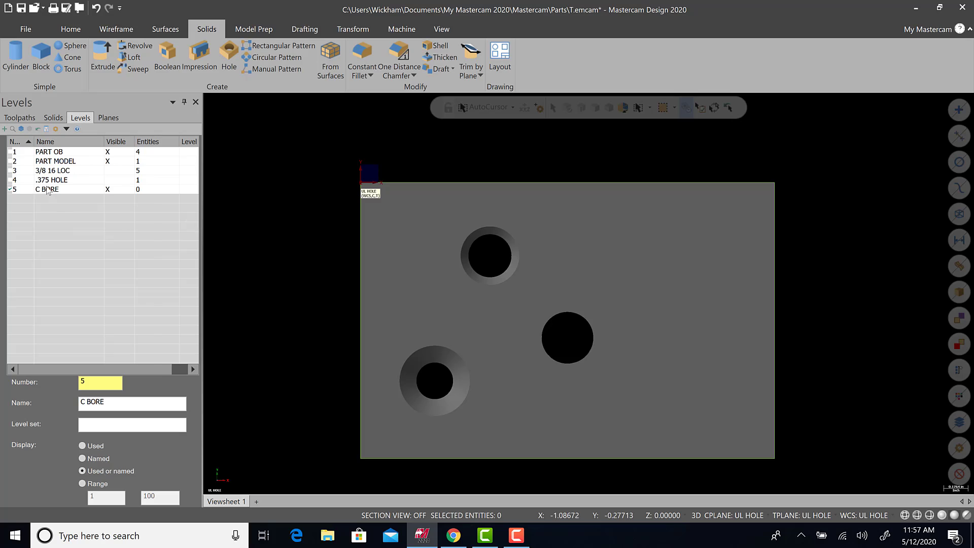
right_click(47, 190)
click(66, 196)
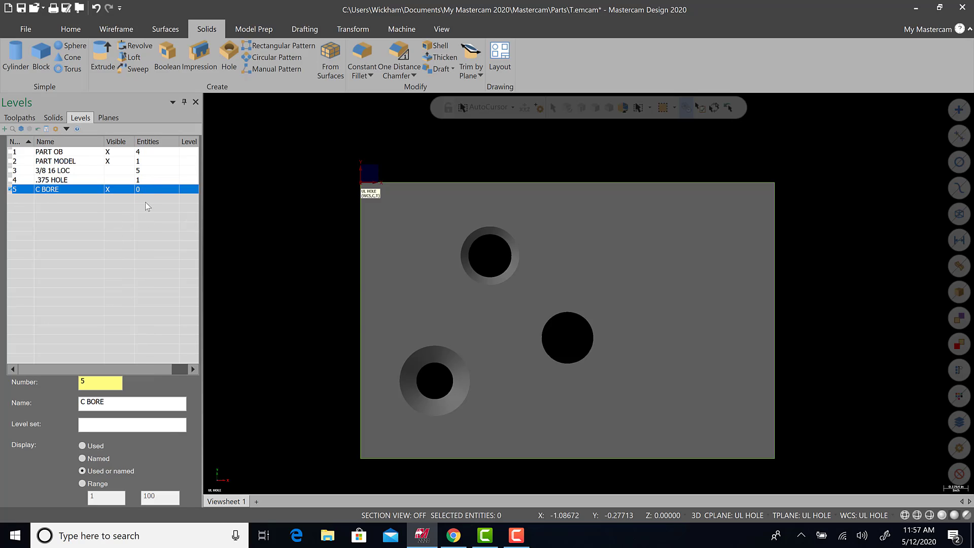
Offset a copy of the block's right edge inward by .5, using the counterbore's horizontal location from the drawing
click(110, 30)
click(845, 48)
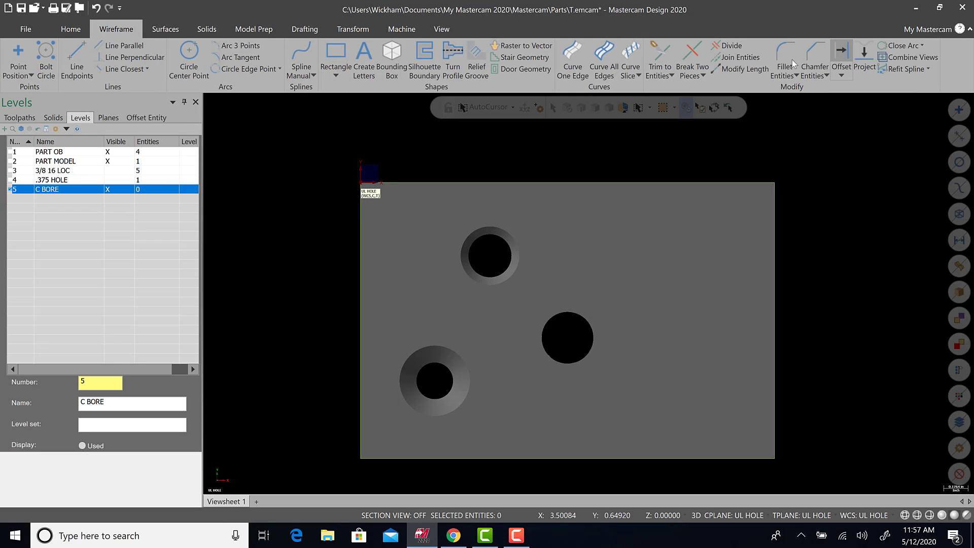
click(457, 537)
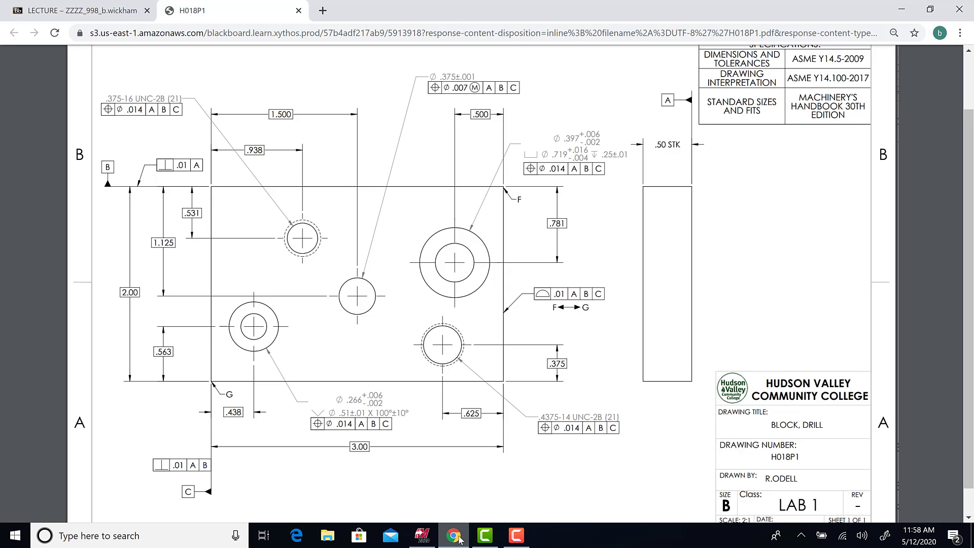
click(422, 535)
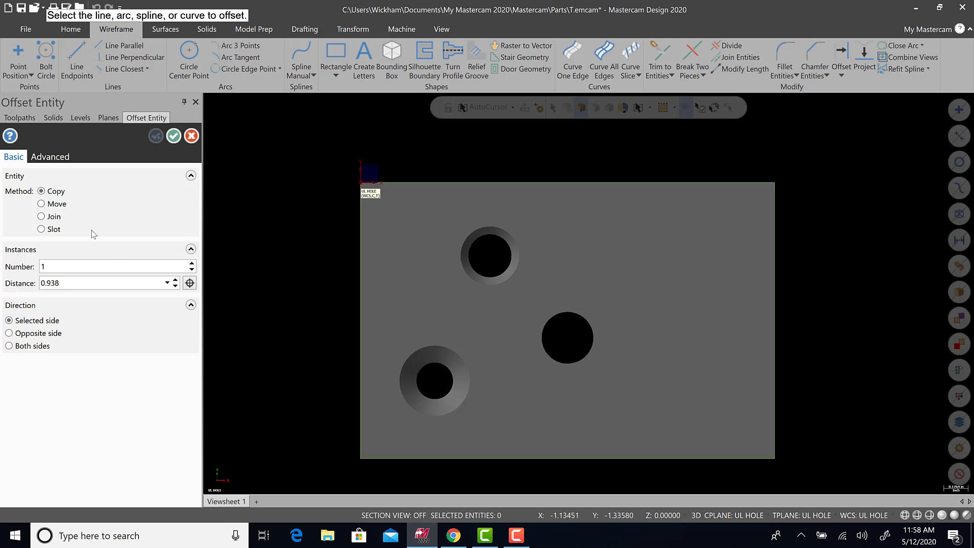
double_click(67, 283)
key(BackSpace)
text(.5)
key(Return)
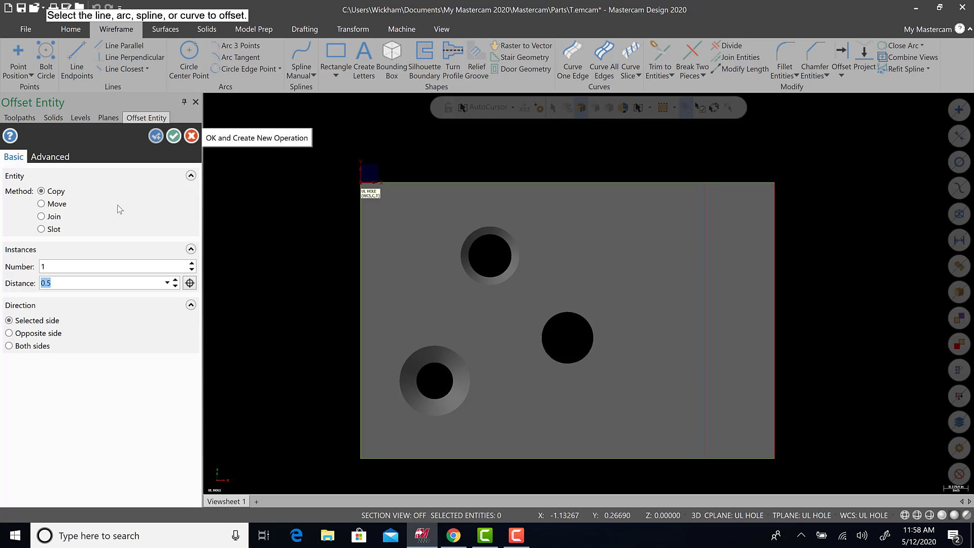
click(155, 136)
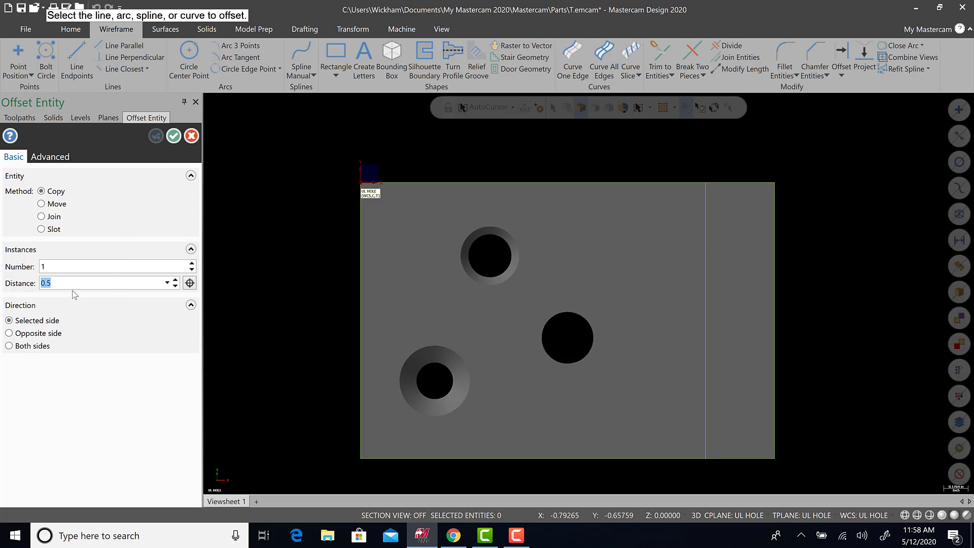
Offset a copy of the block's top edge downward by .781, the counterbore's vertical location on the drawing, and accept
click(452, 537)
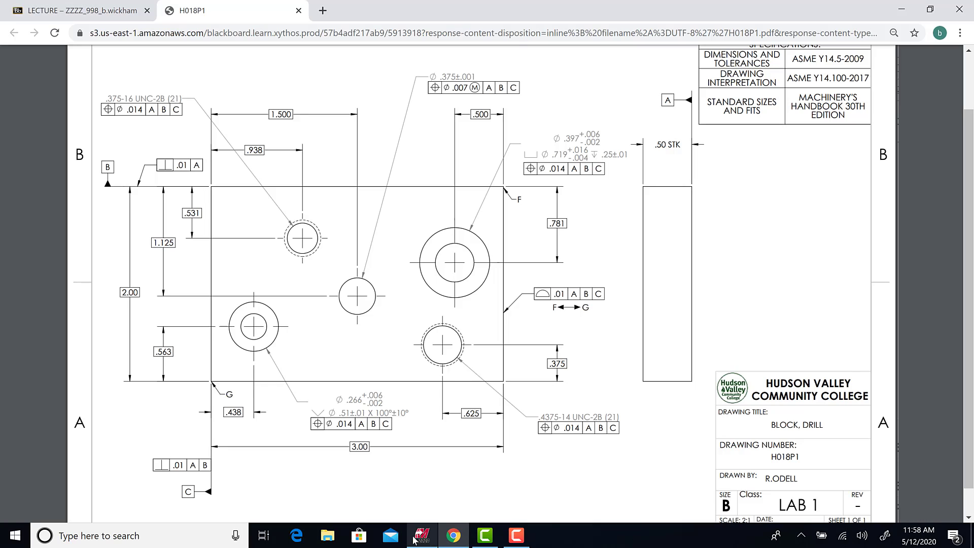
click(414, 539)
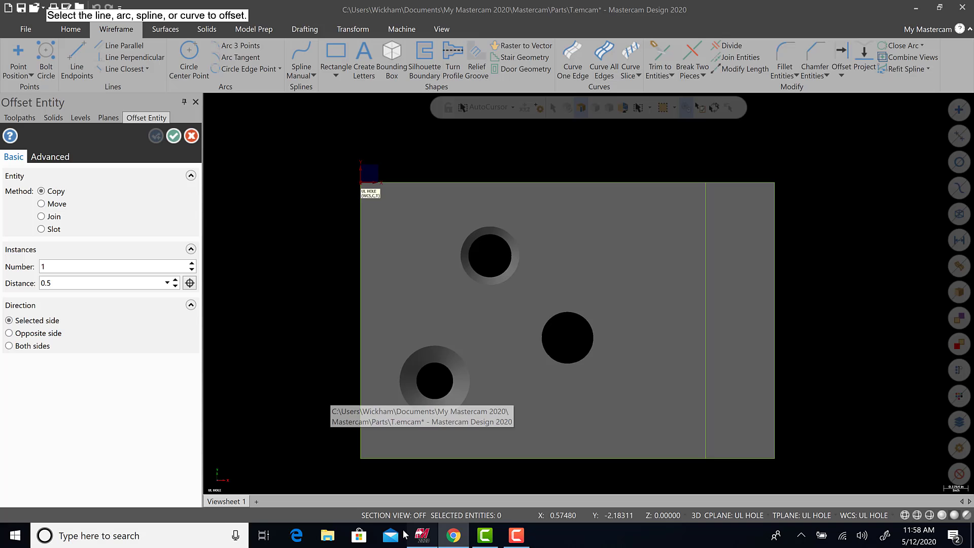
double_click(59, 286)
key(BackSpace)
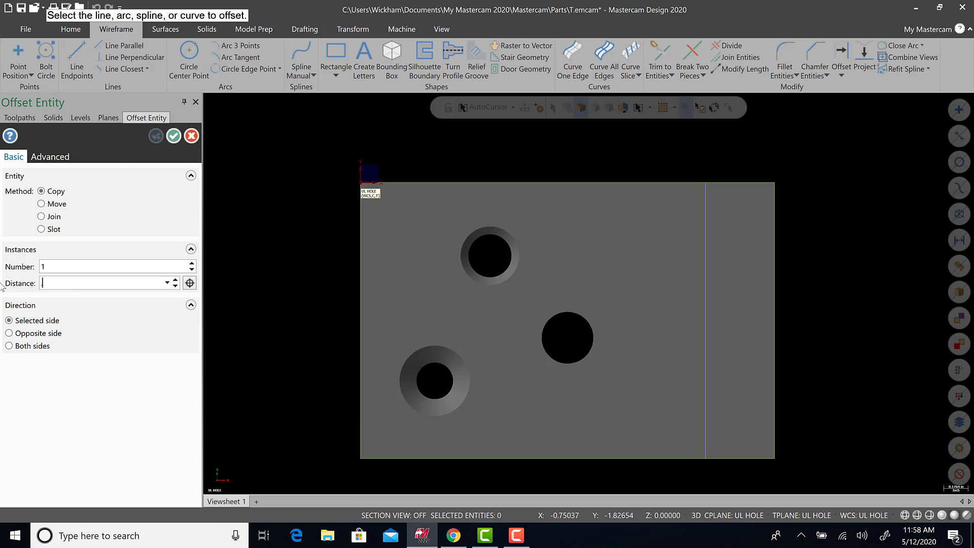
text(.781)
click(679, 185)
click(669, 234)
click(174, 135)
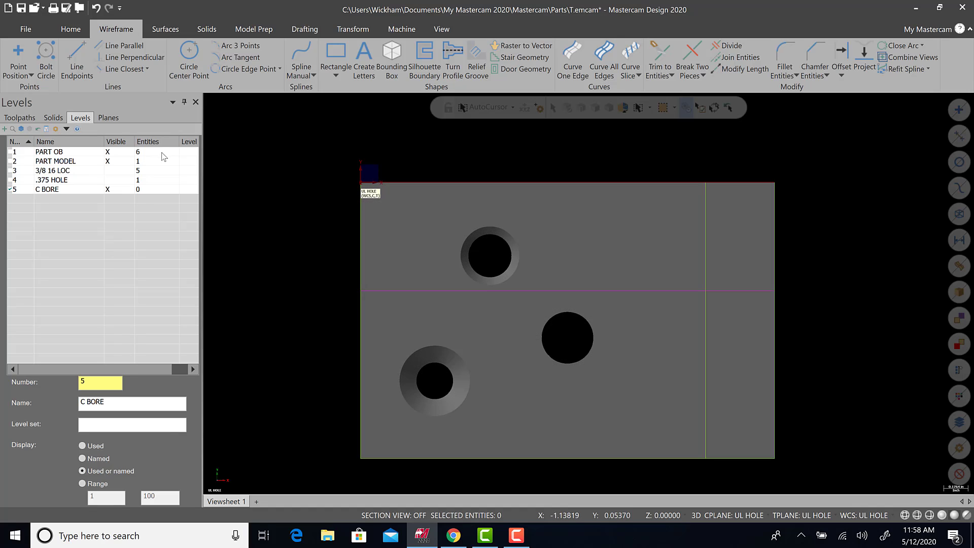
Clear the result colors from the newly offset lines
click(144, 152)
right_click(272, 205)
click(315, 193)
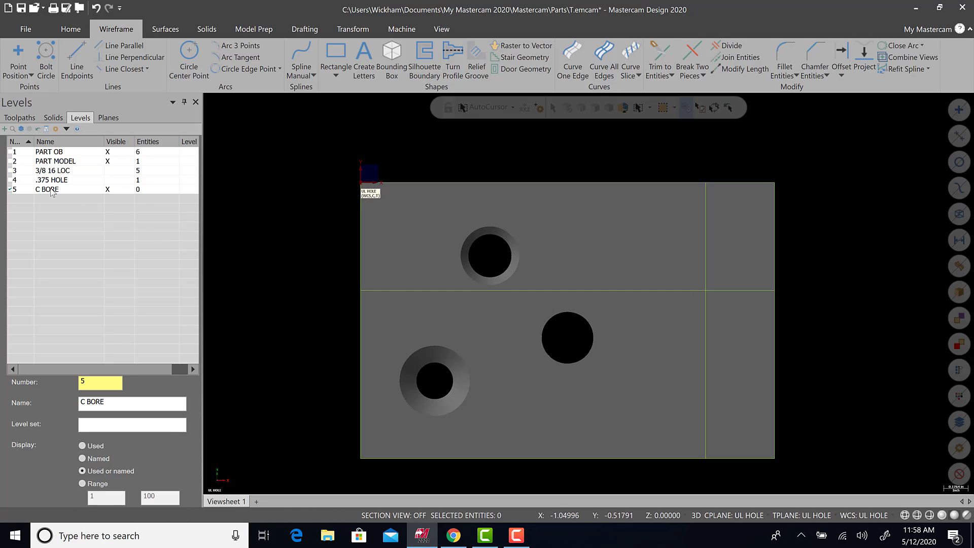
Move the vertical offset line to level 5, C BORE, through its entity properties
click(704, 269)
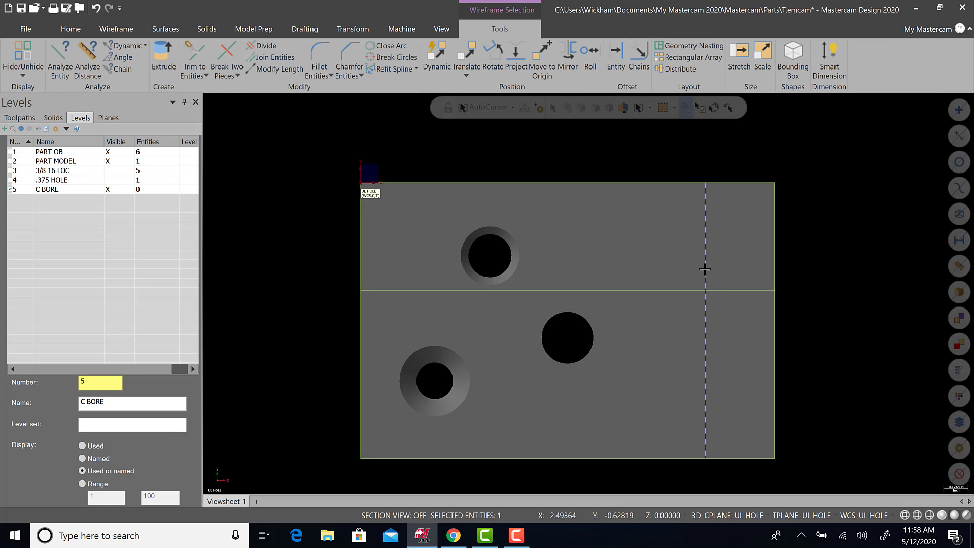
right_click(704, 269)
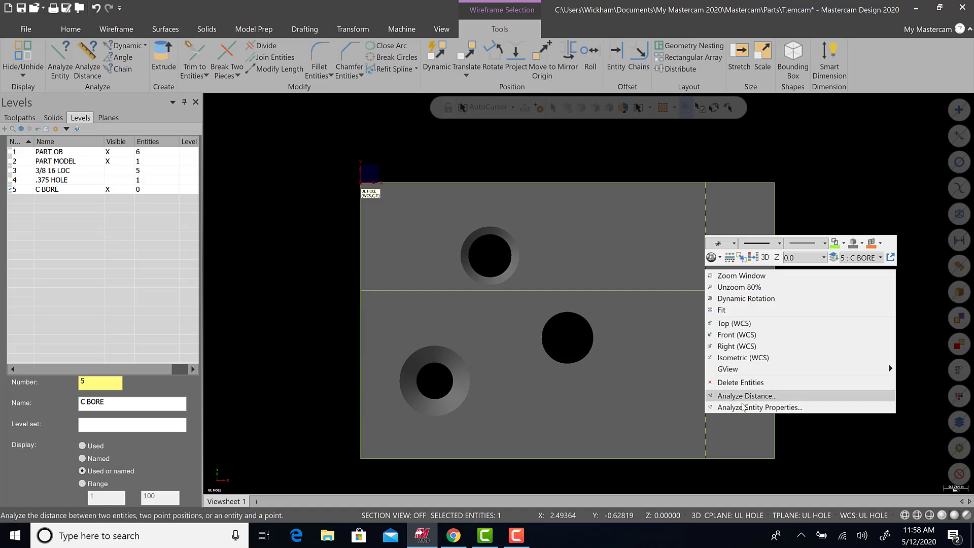
click(741, 406)
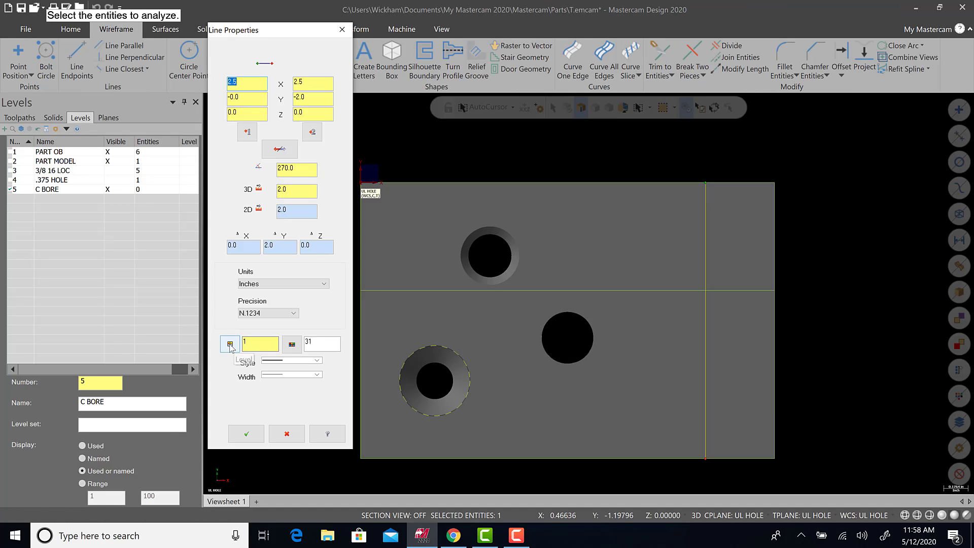
click(231, 344)
click(59, 198)
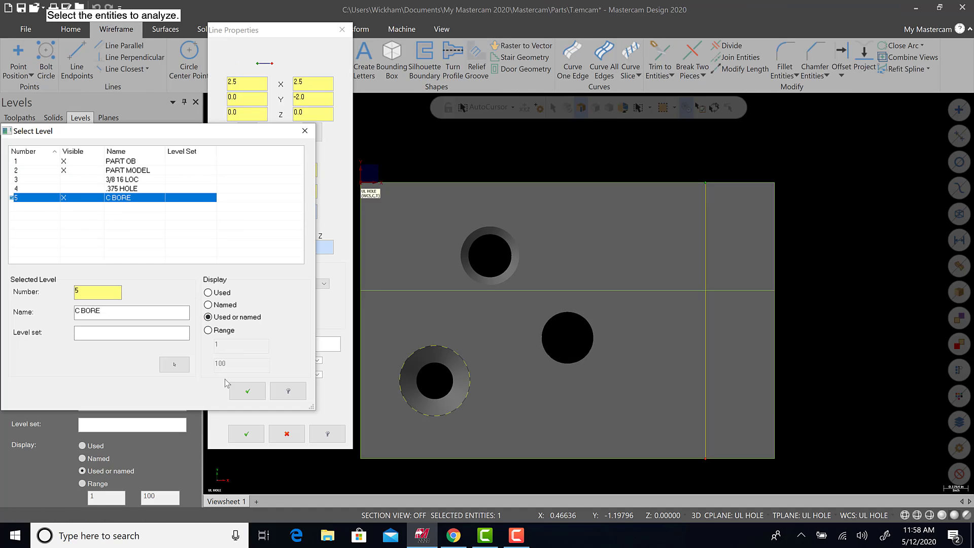
click(247, 390)
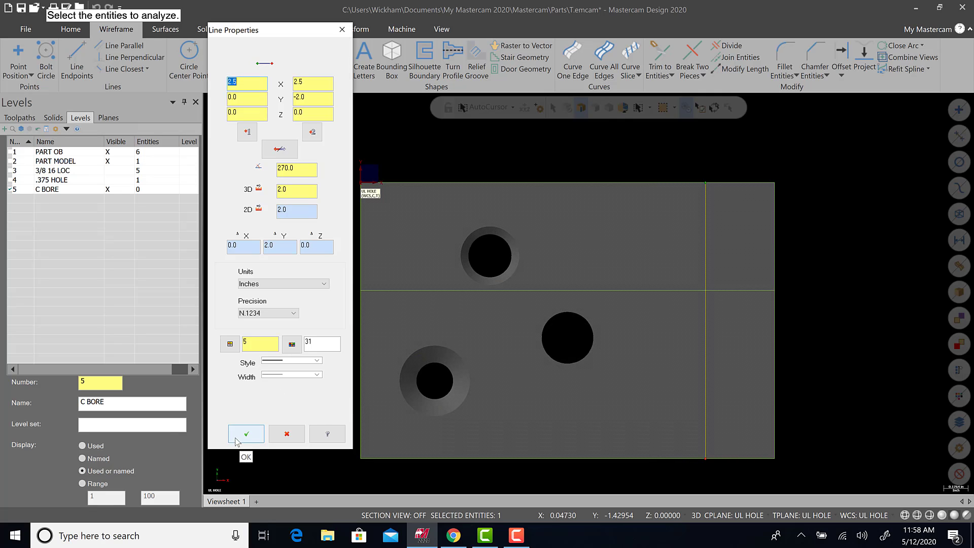
click(244, 435)
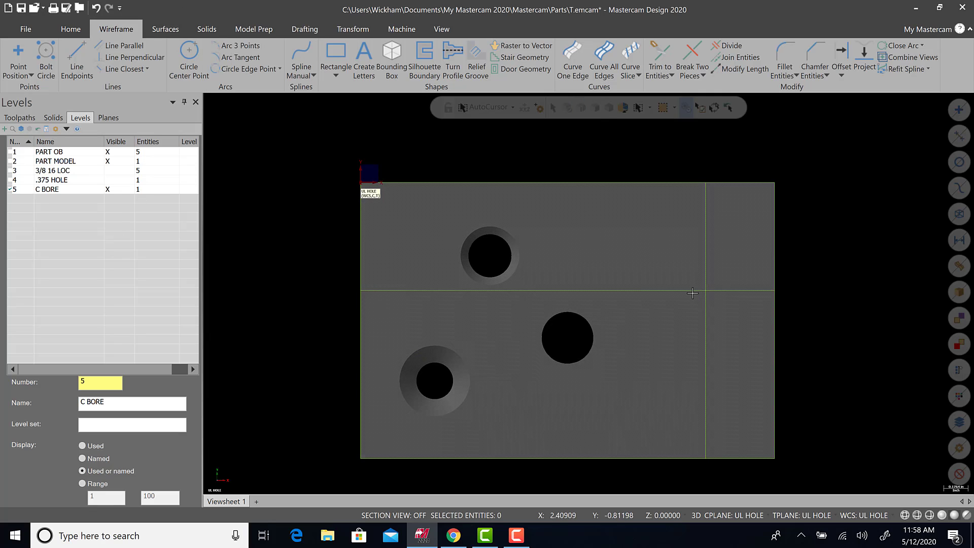
Move the horizontal offset line to level 5, C BORE, through its entity properties
click(692, 290)
right_click(689, 289)
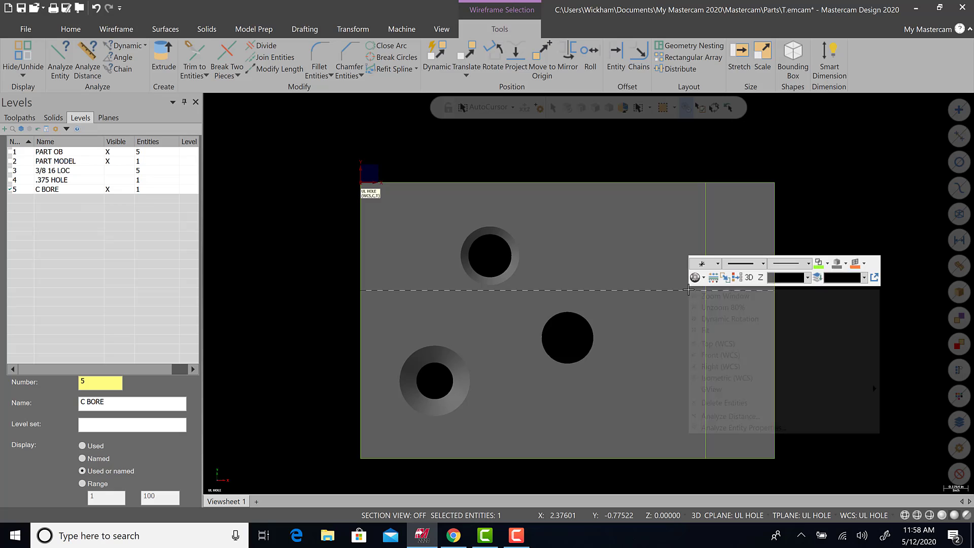
click(715, 426)
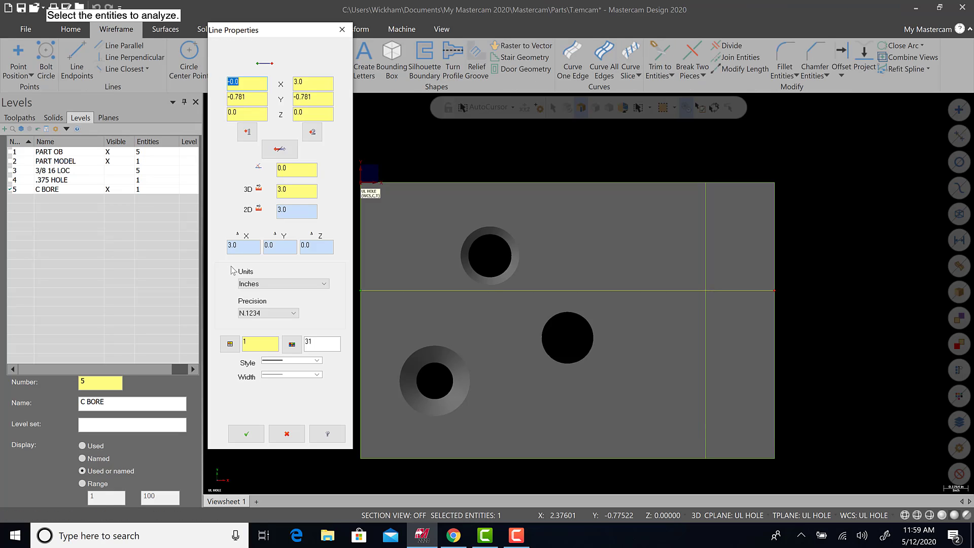
click(229, 344)
click(125, 198)
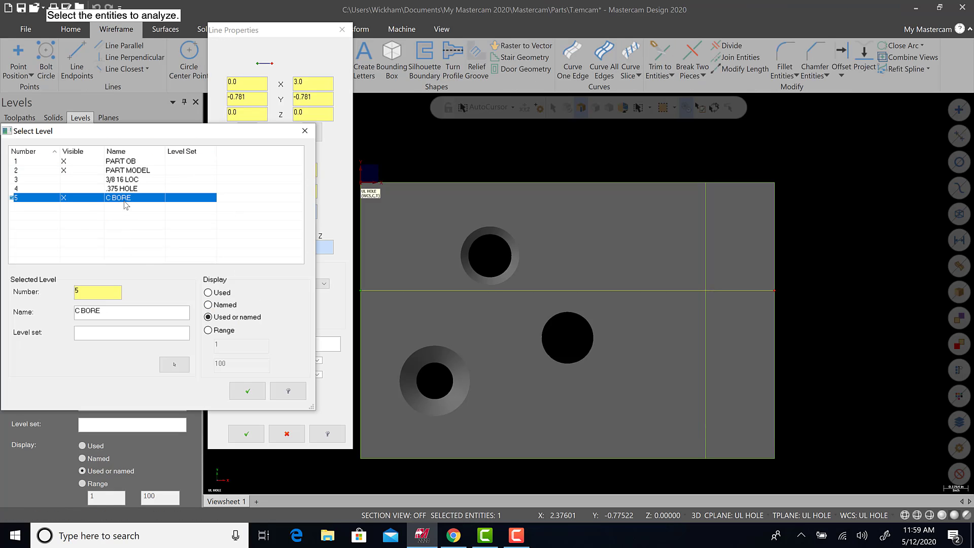
click(243, 391)
click(246, 430)
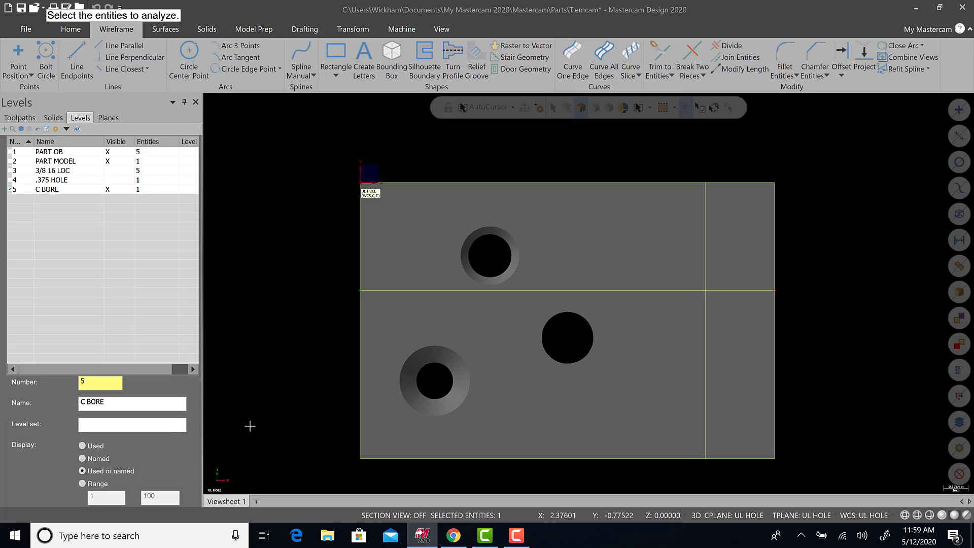
Toggle the visibility of the C BORE and PART OB levels to check which lines belong to each
click(118, 190)
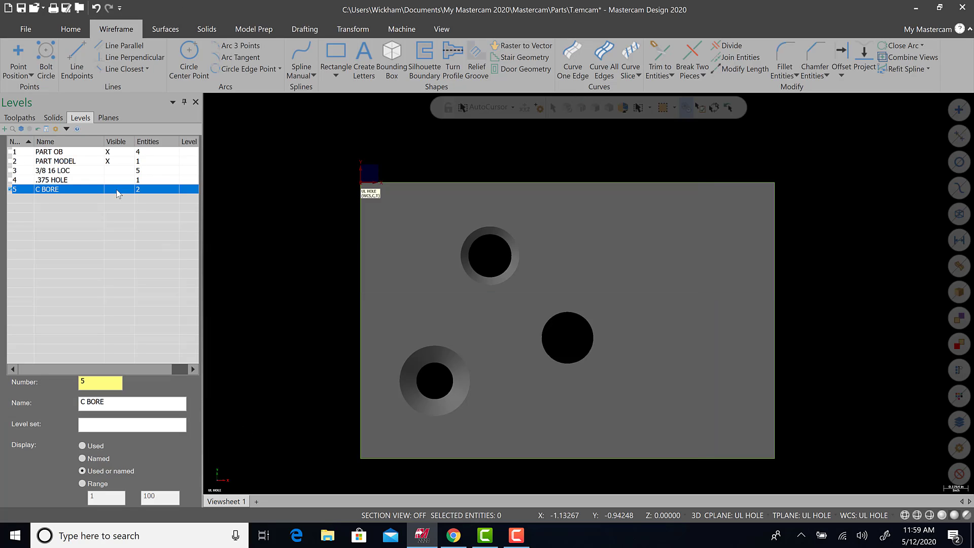
click(118, 190)
click(116, 153)
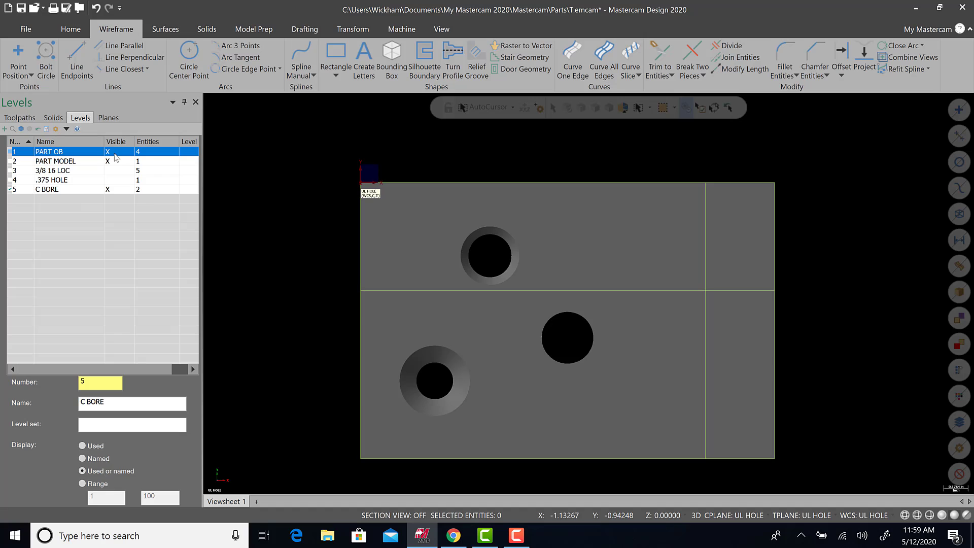
click(115, 154)
click(707, 256)
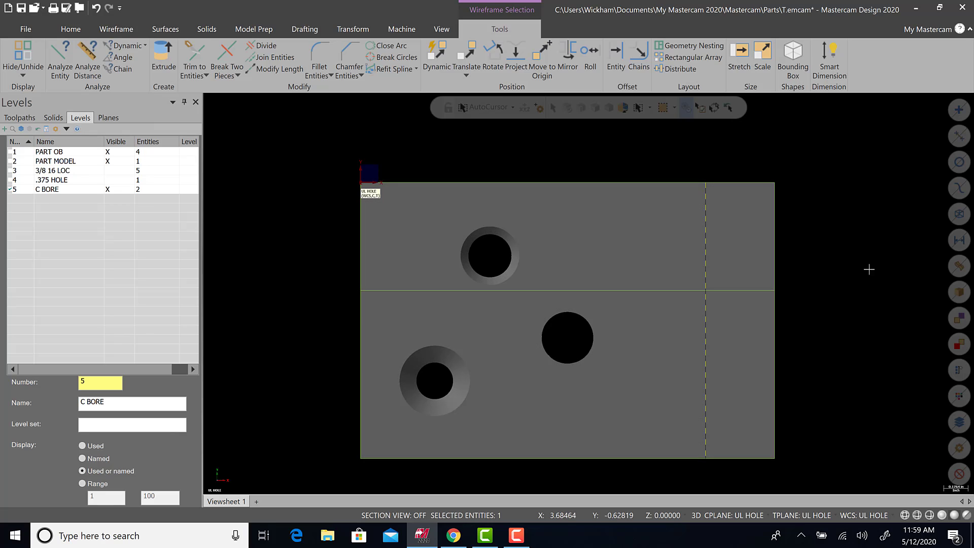
key(Escape)
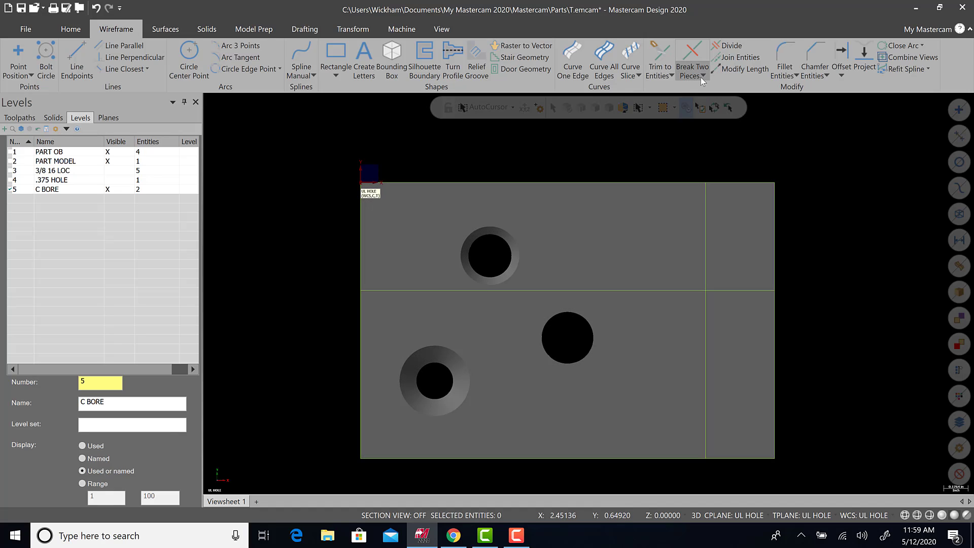
Break the vertical and horizontal offset lines where they intersect
click(702, 76)
click(705, 100)
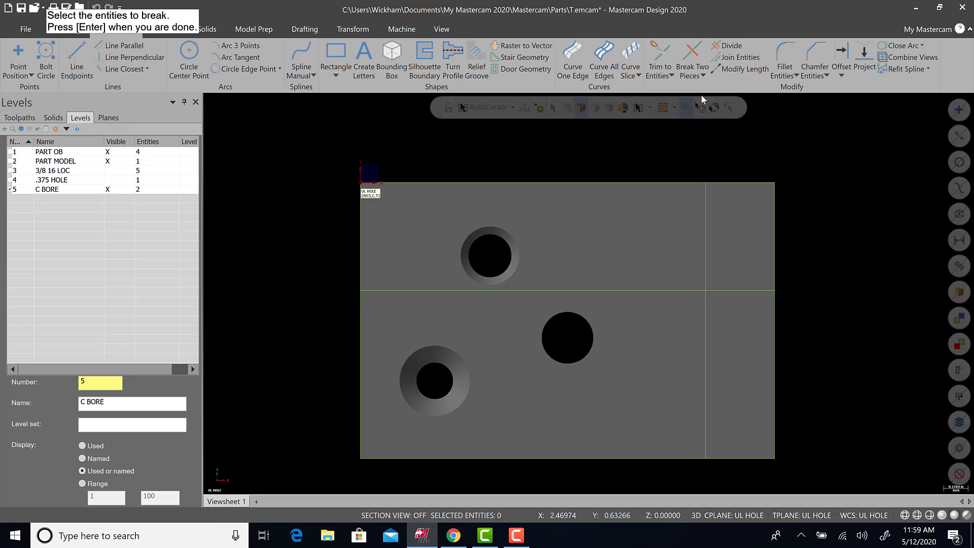
click(702, 266)
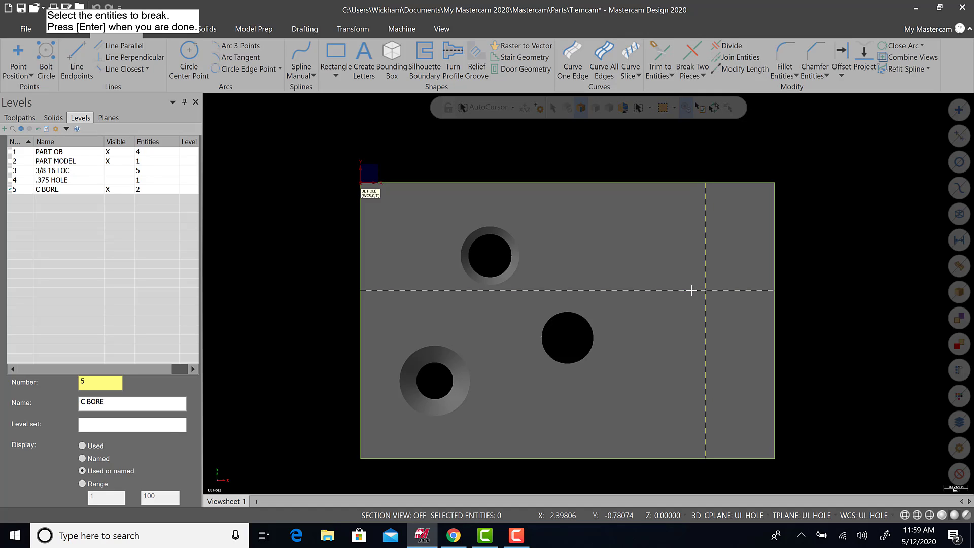
click(512, 299)
key(Return)
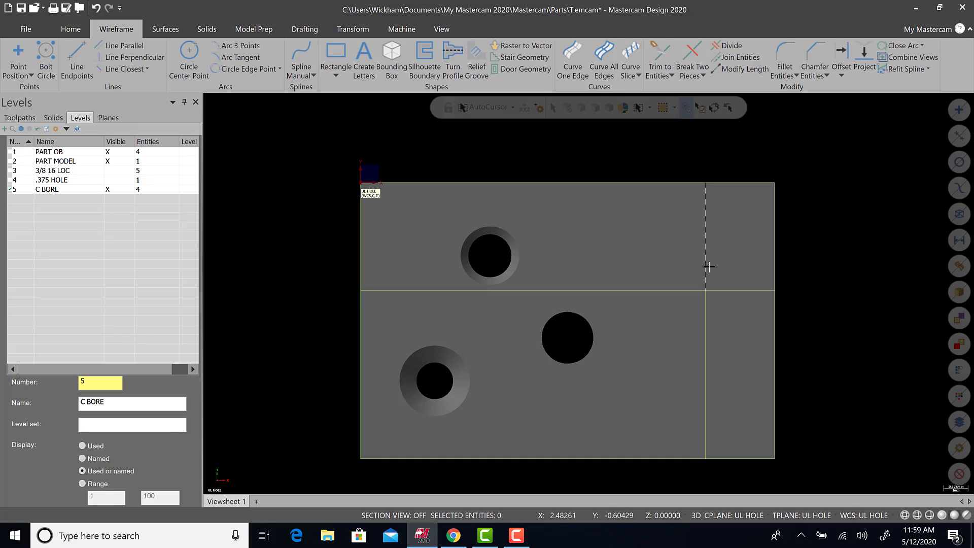
Delete the short horizontal piece between the intersection and the block's right edge, and undo back to the unbroken offset lines
click(725, 290)
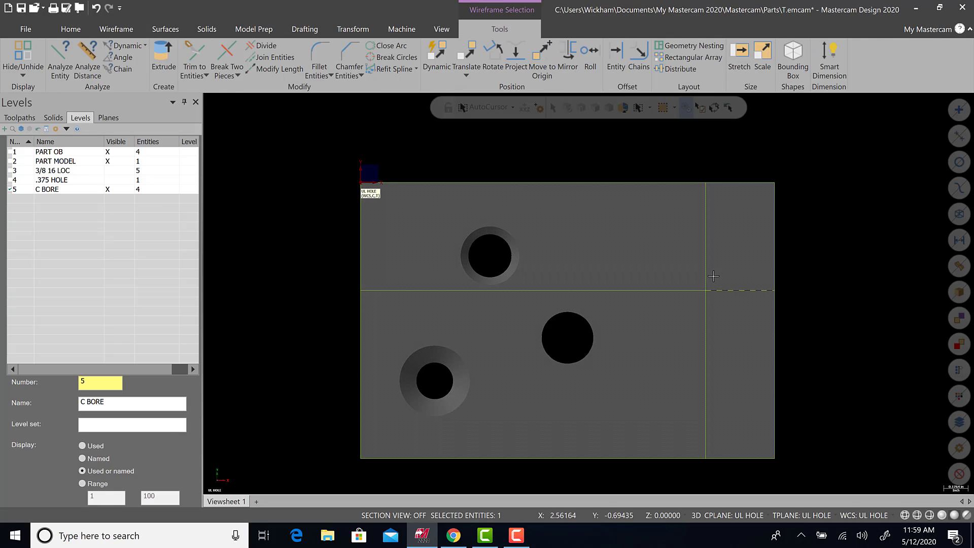
key(Delete)
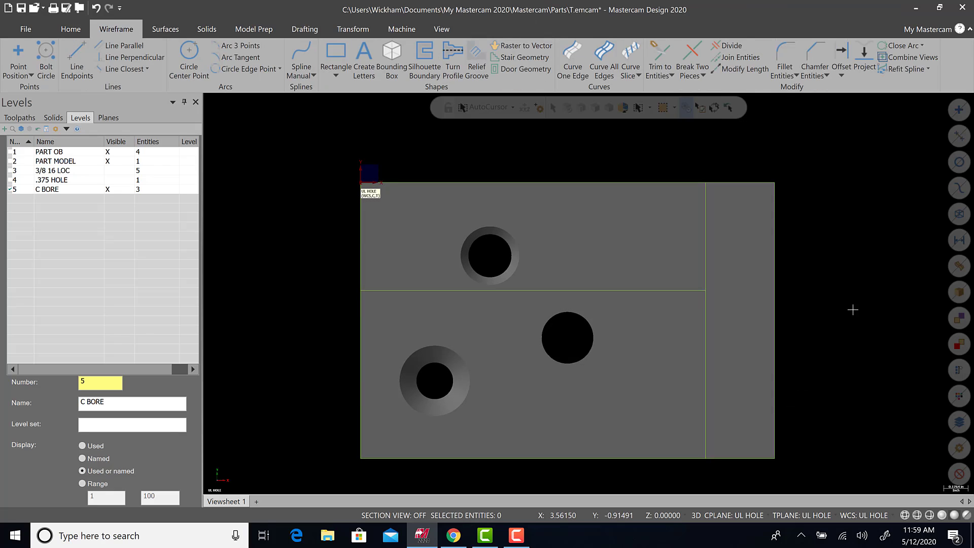
click(96, 8)
Use Divide in Trim mode to remove the horizontal line left of the intersection and the vertical line below it
click(729, 44)
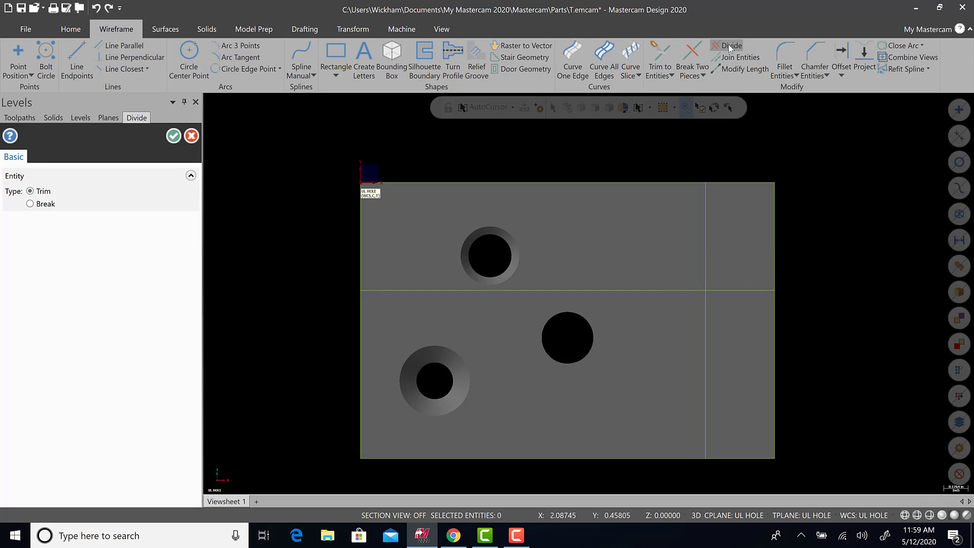
click(671, 290)
click(705, 329)
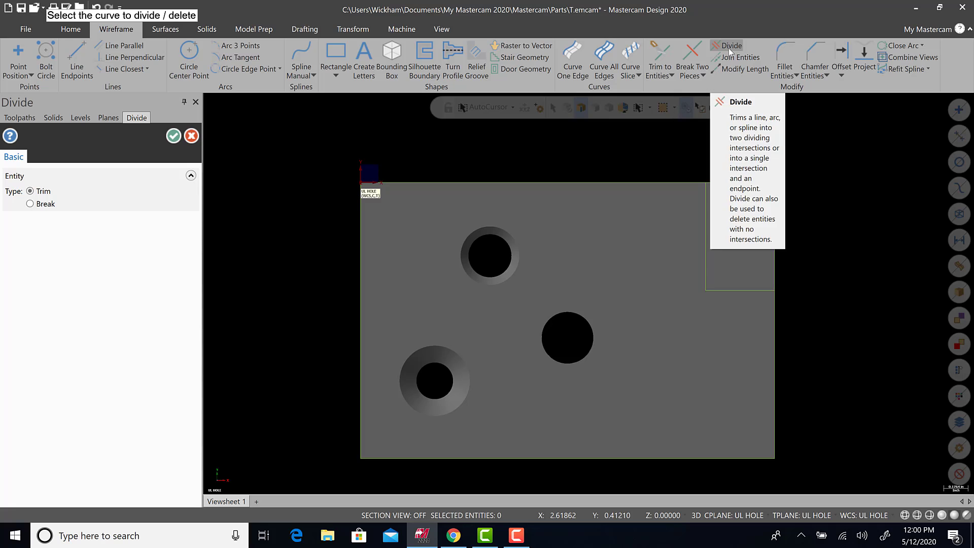
key(Escape)
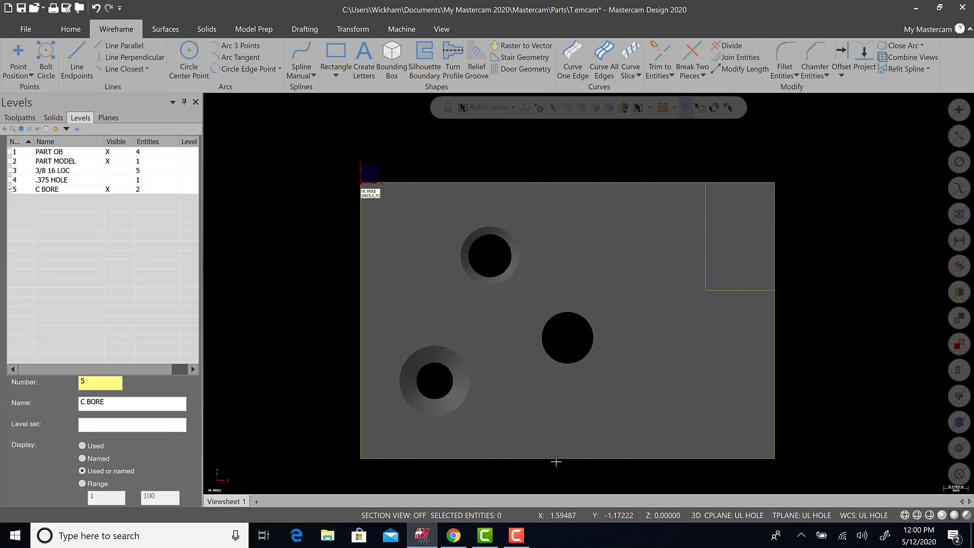
Draw a .397 diameter circle centered where the offset lines meet, after checking the through-hole size on drawing H018P1
click(429, 540)
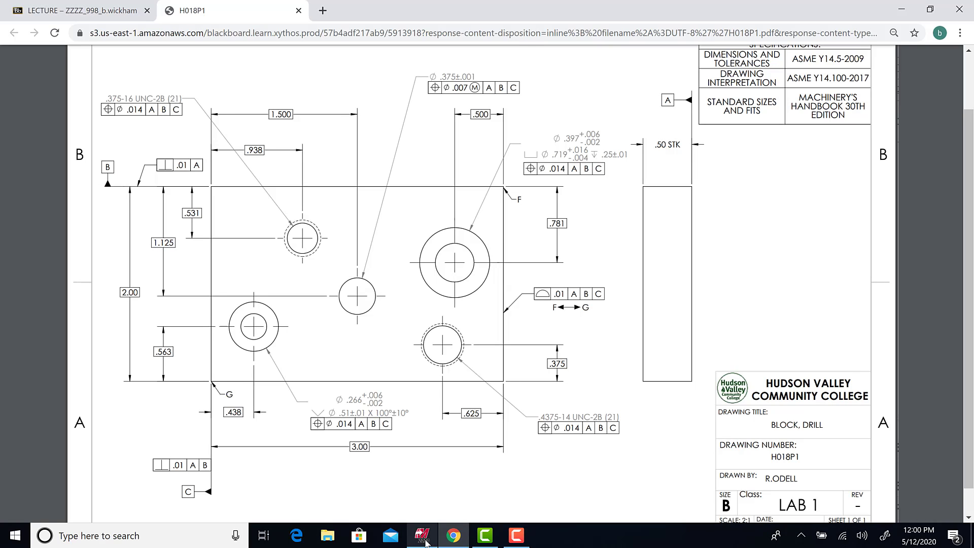
mouse_move(426, 542)
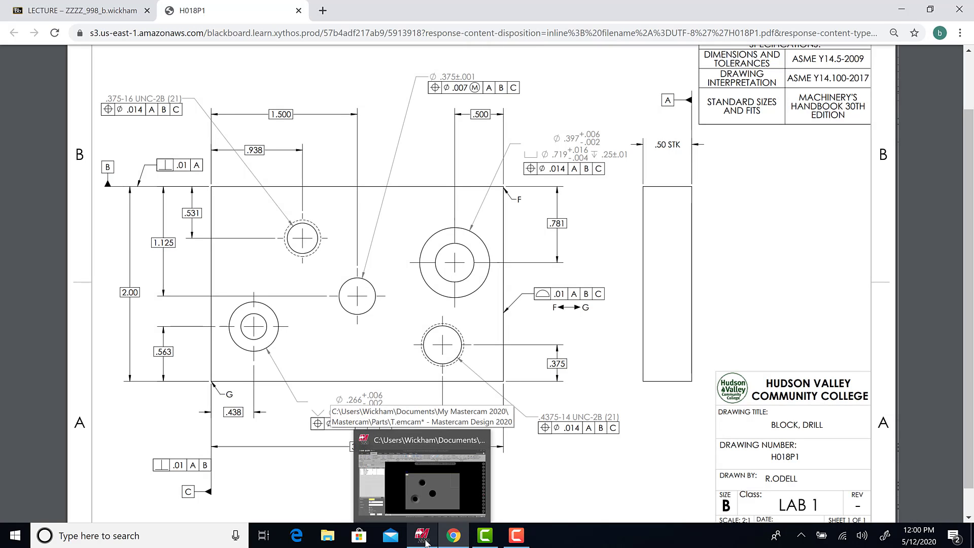
click(427, 542)
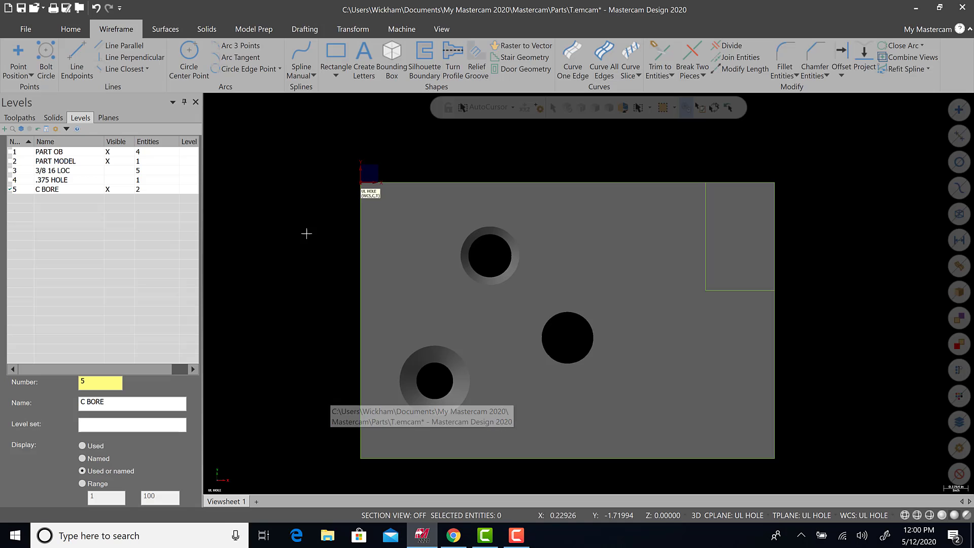
click(181, 56)
click(705, 290)
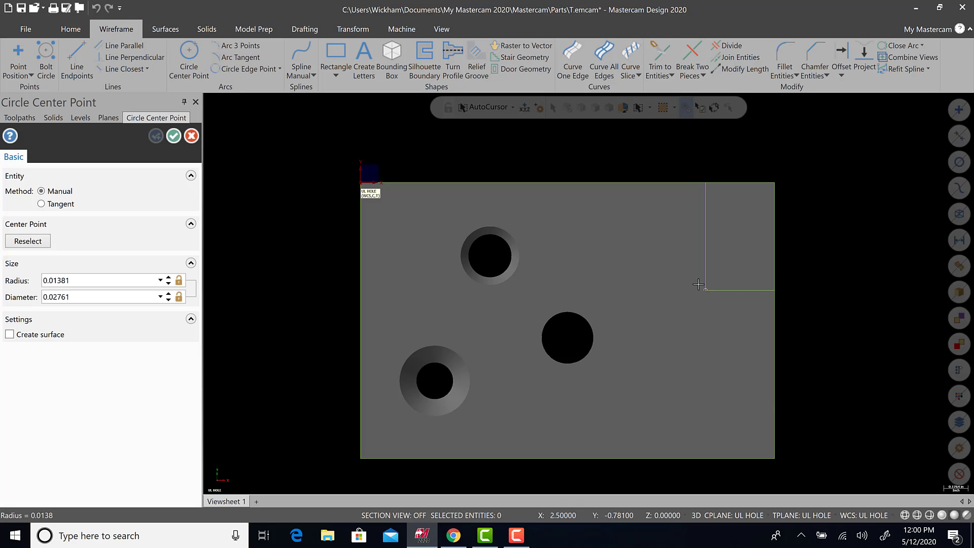
click(660, 259)
double_click(87, 297)
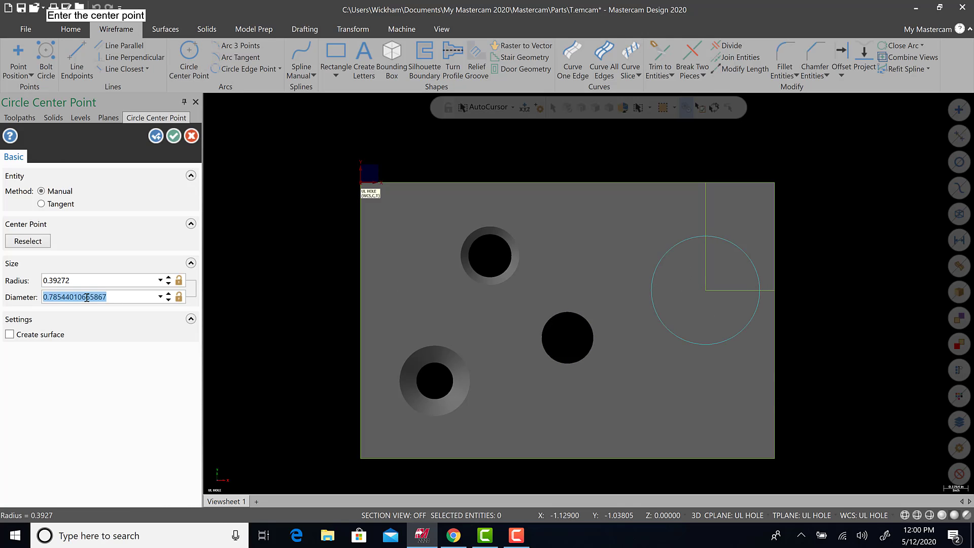
text(.397)
key(Return)
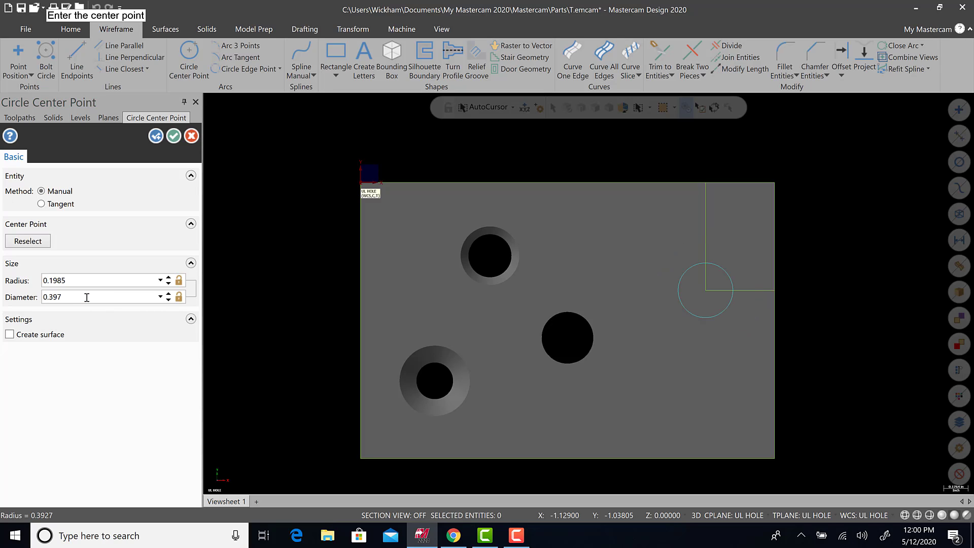
click(173, 135)
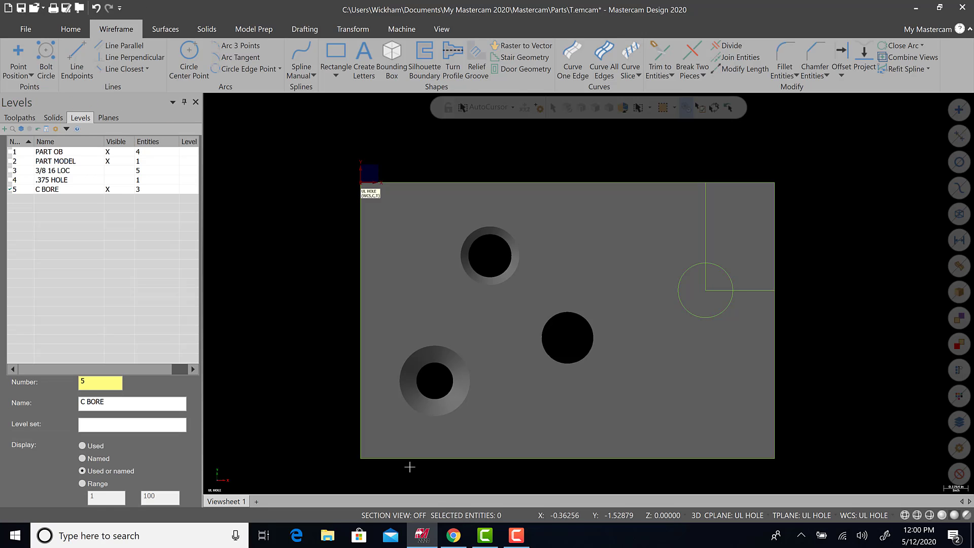
Draw a concentric .719 diameter circle on the same center point, using the counterbore diameter from the drawing
click(457, 539)
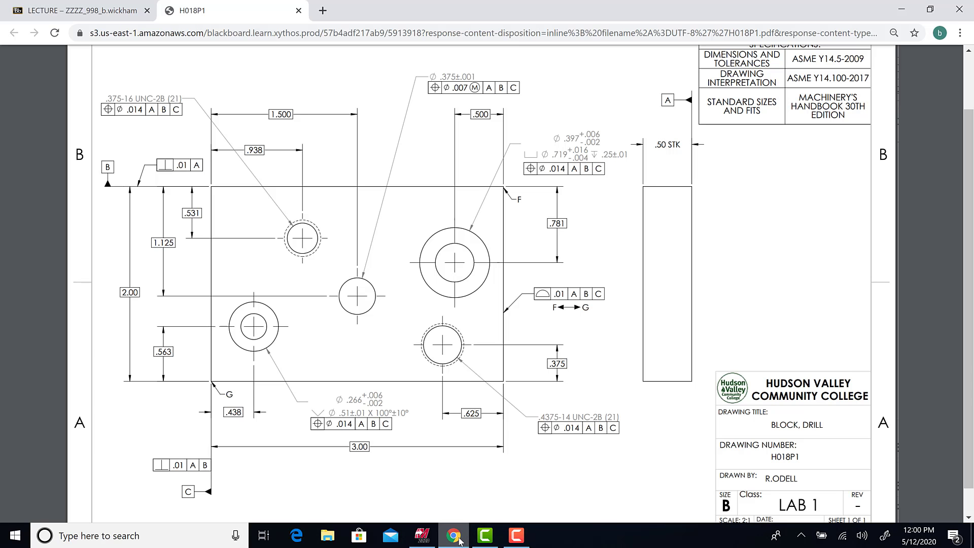
click(422, 535)
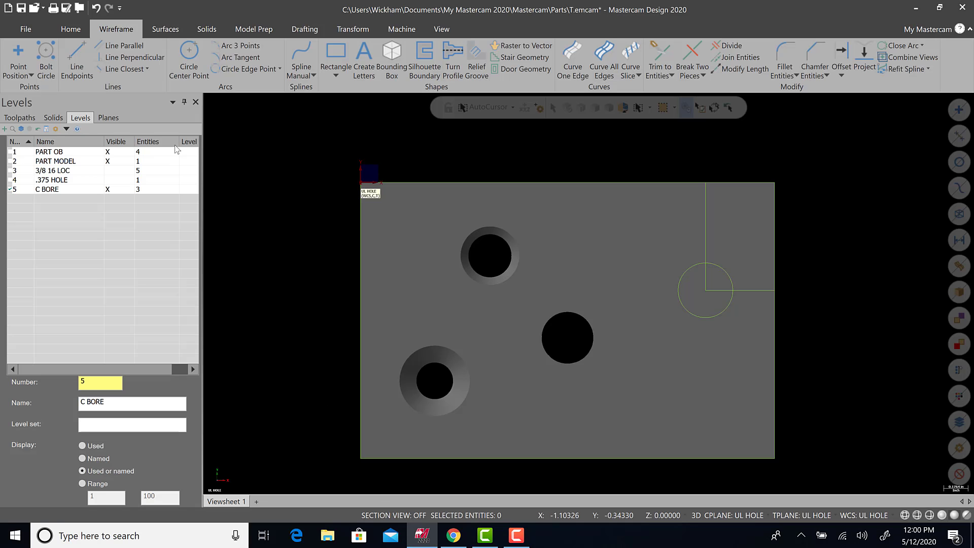
click(189, 60)
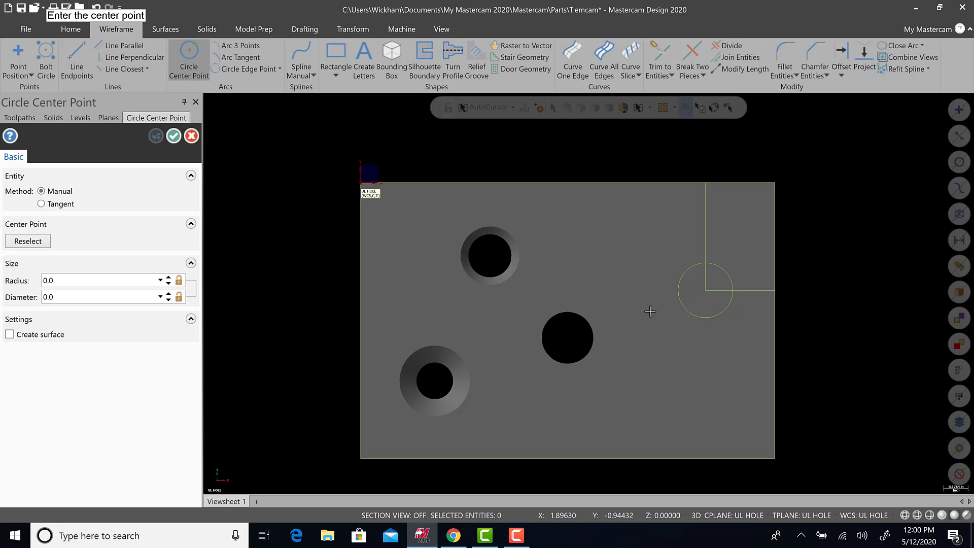
click(705, 291)
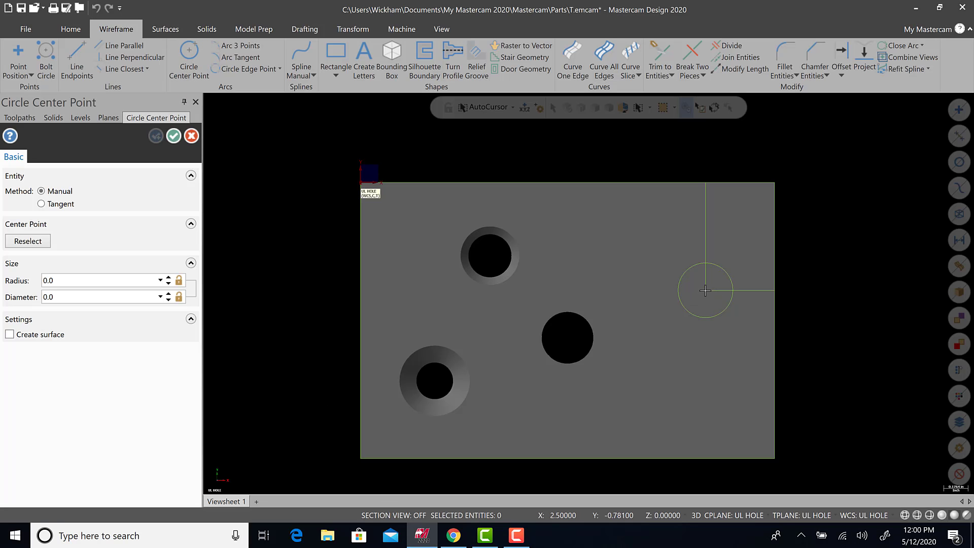
click(667, 255)
click(91, 298)
text(.)
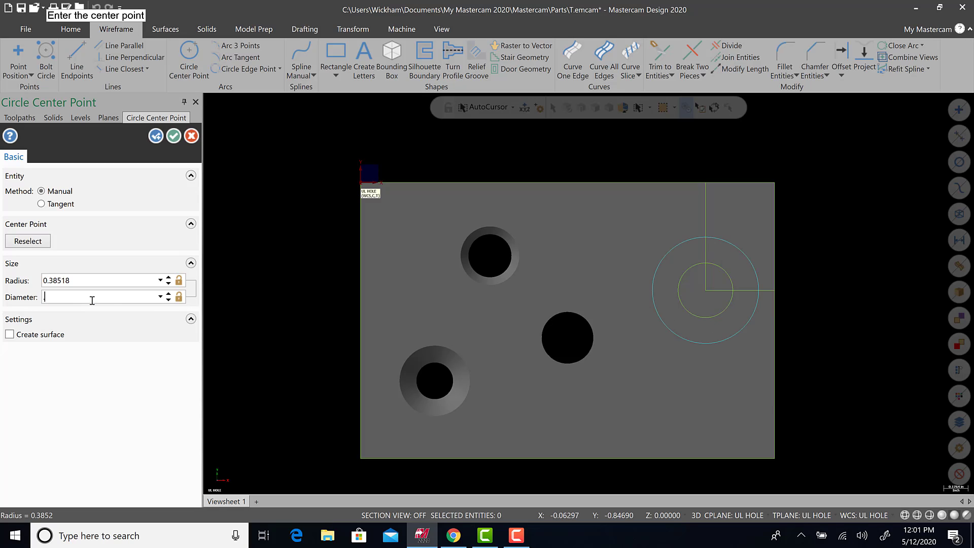
text(719)
key(Return)
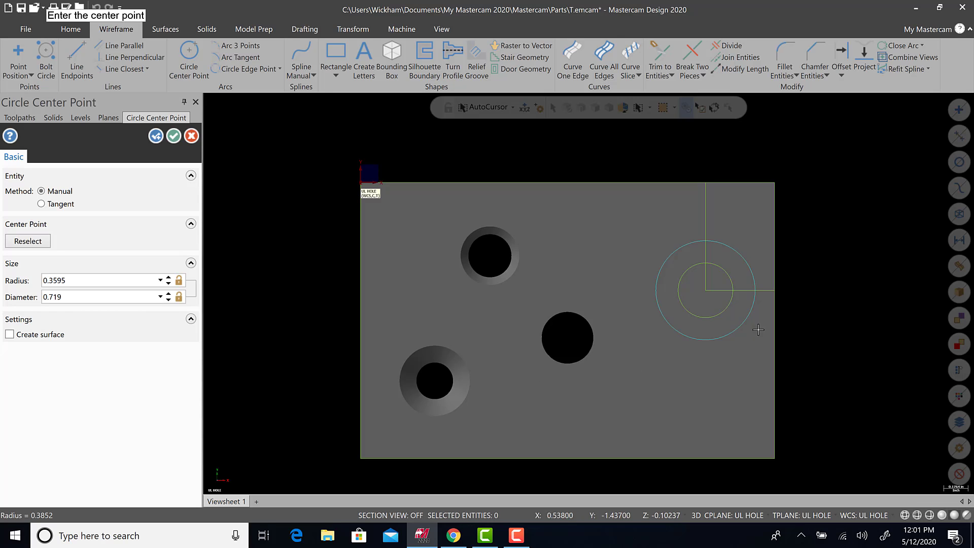
click(174, 136)
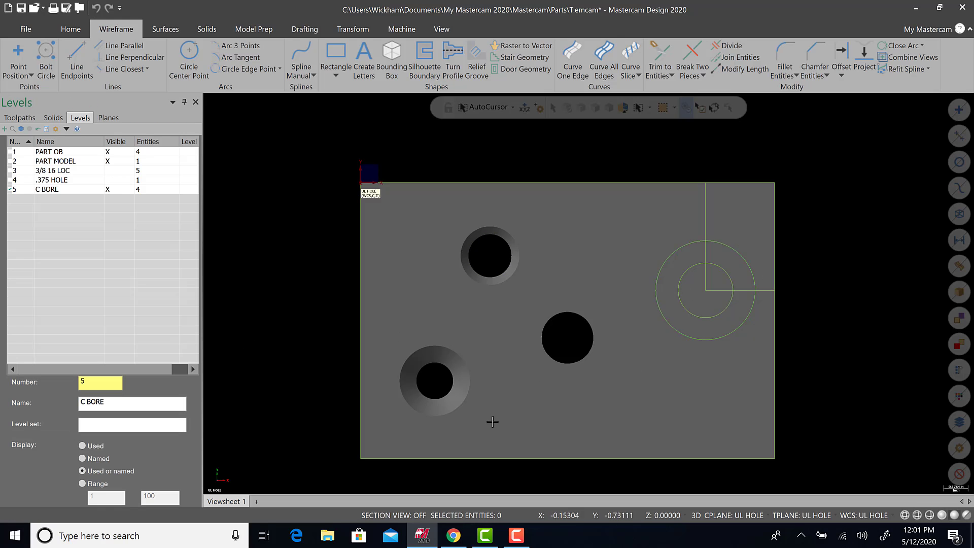
Delete the vertical and horizontal construction lines that locate the counterbore circles
click(706, 278)
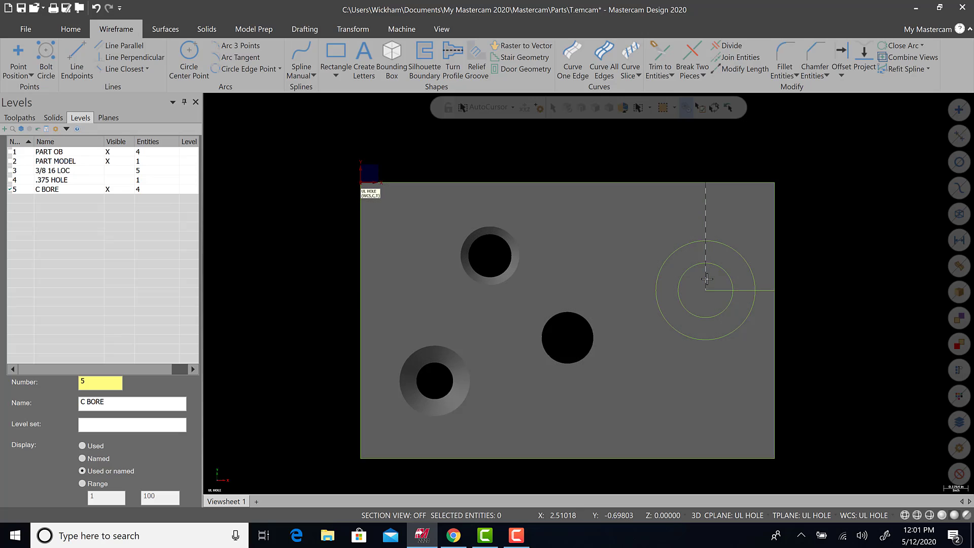
key(Delete)
click(708, 289)
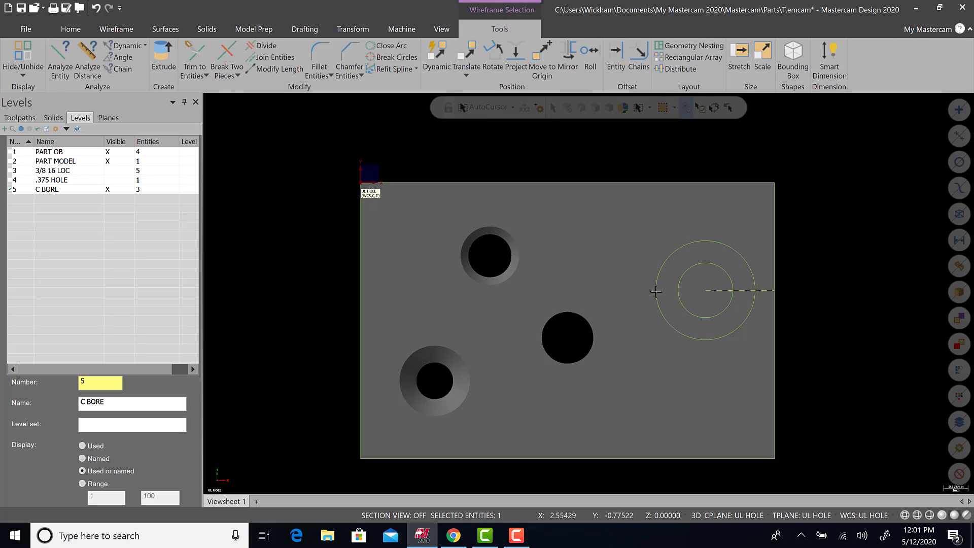
key(Delete)
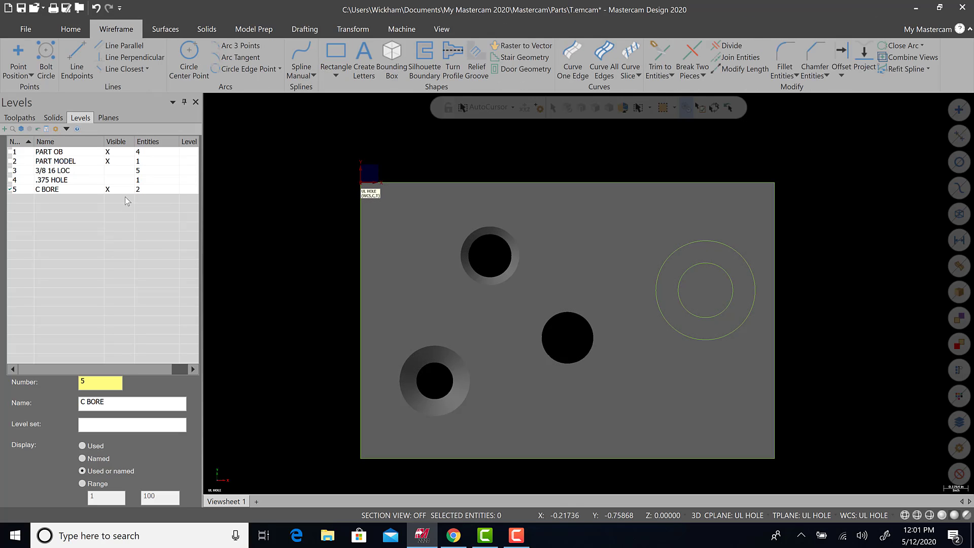
Toggle the C BORE level's visibility off and on to check that it holds the circles
click(121, 192)
click(122, 191)
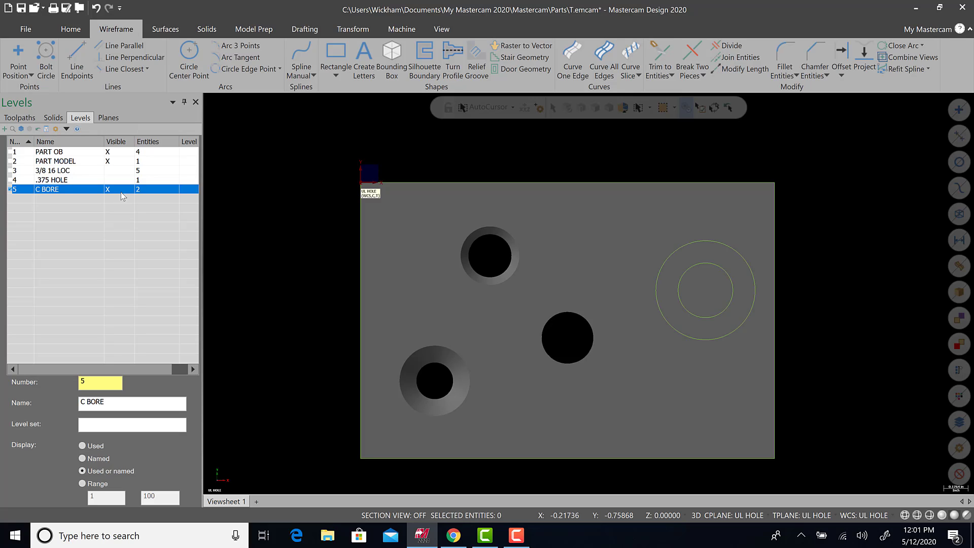
click(122, 192)
click(122, 191)
Analyze the entity properties of the inner .397 circle of the counterbore to check its center and diameter
right_click(707, 263)
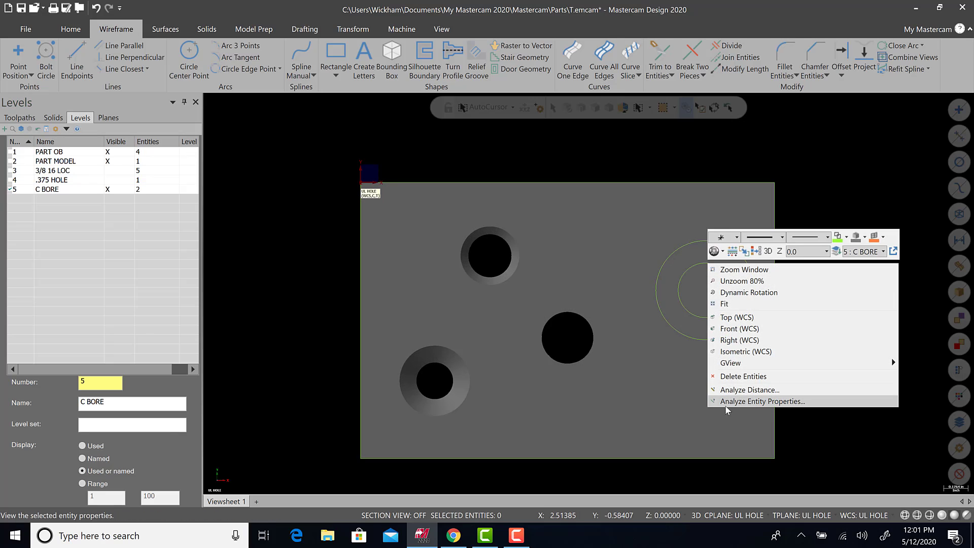
click(728, 401)
click(710, 264)
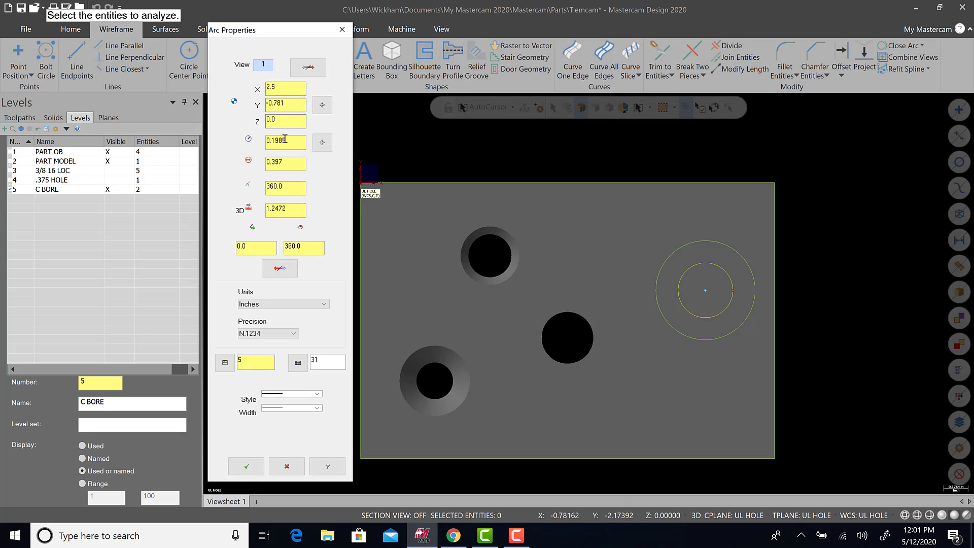
drag(239, 24, 103, 15)
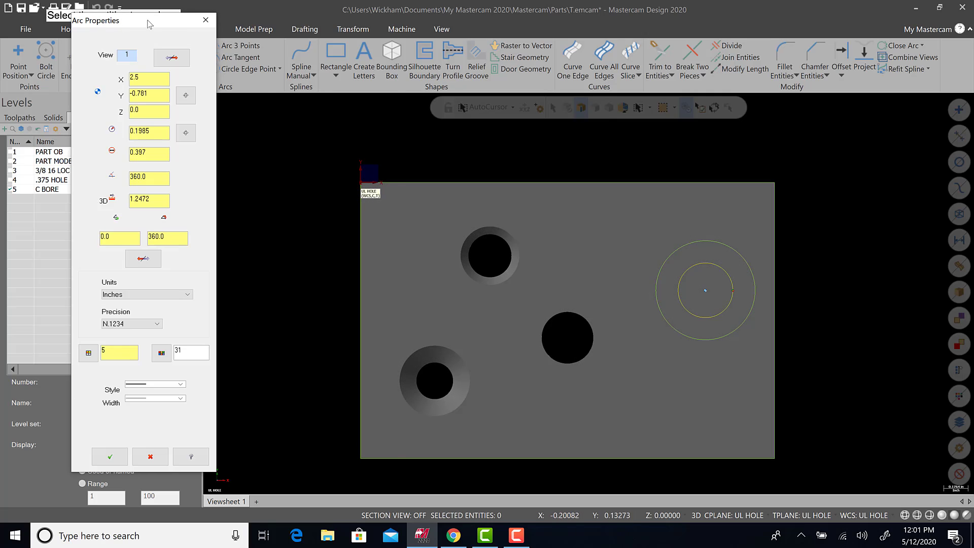
drag(149, 24, 305, 33)
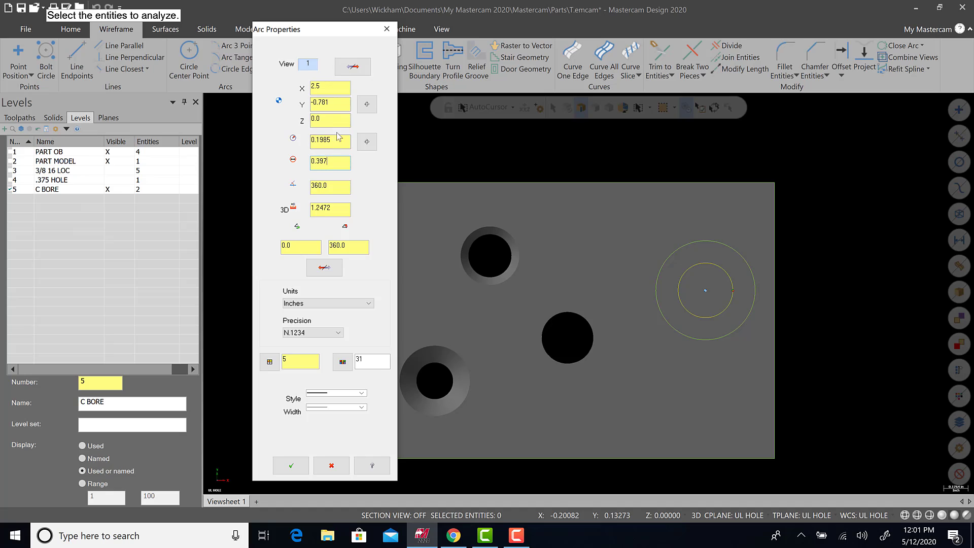
click(291, 465)
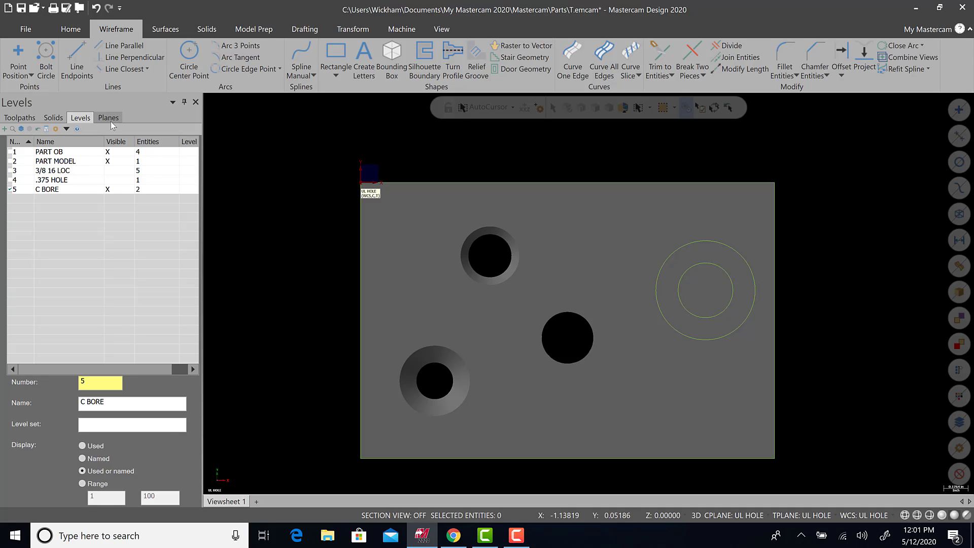
Extrude-cut the inner .397 circle through all of the block as the counterbore's through hole
click(206, 29)
click(96, 51)
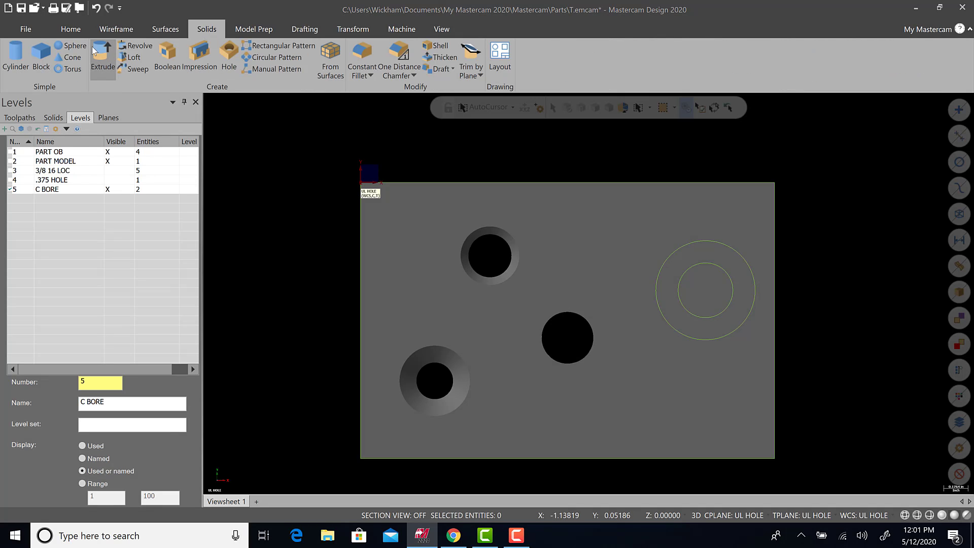
click(701, 317)
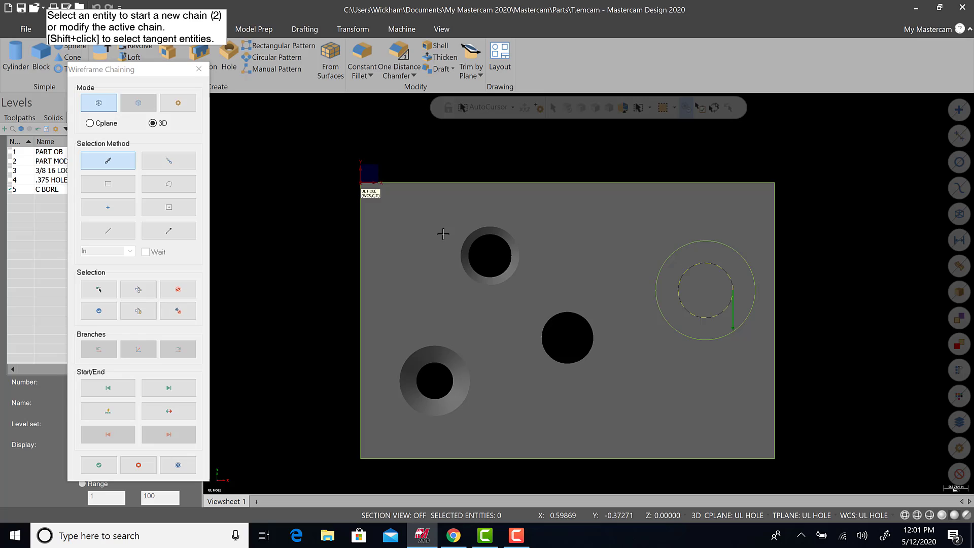
key(Return)
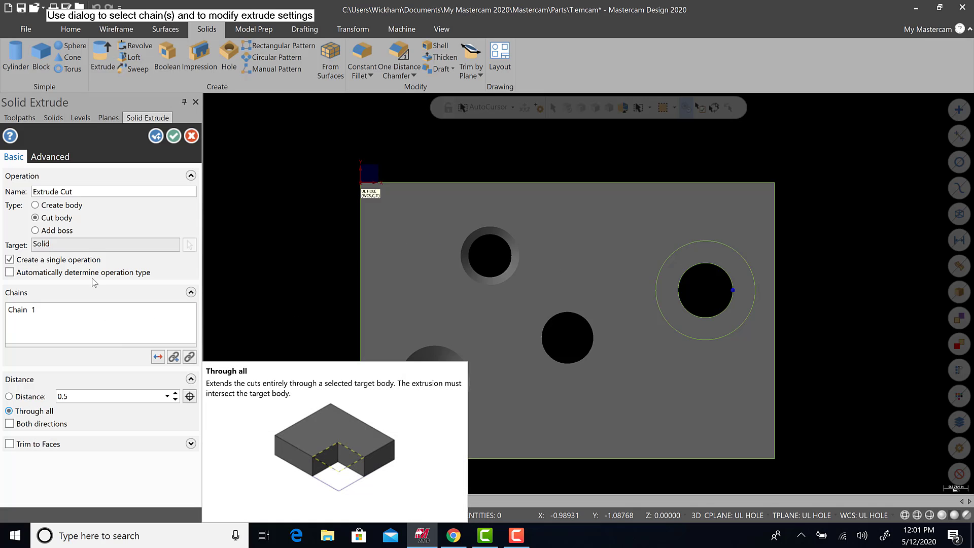
click(173, 136)
middle_drag(498, 358, 440, 367)
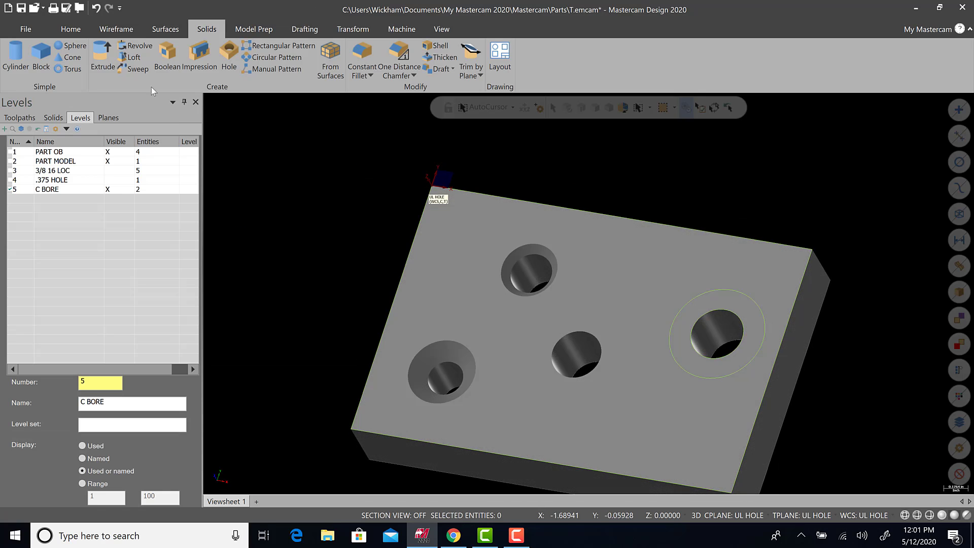
Extrude-cut the outer .719 circle .25 deep, using the depth from drawing H018P1, and hide the C BORE level
click(710, 378)
click(97, 470)
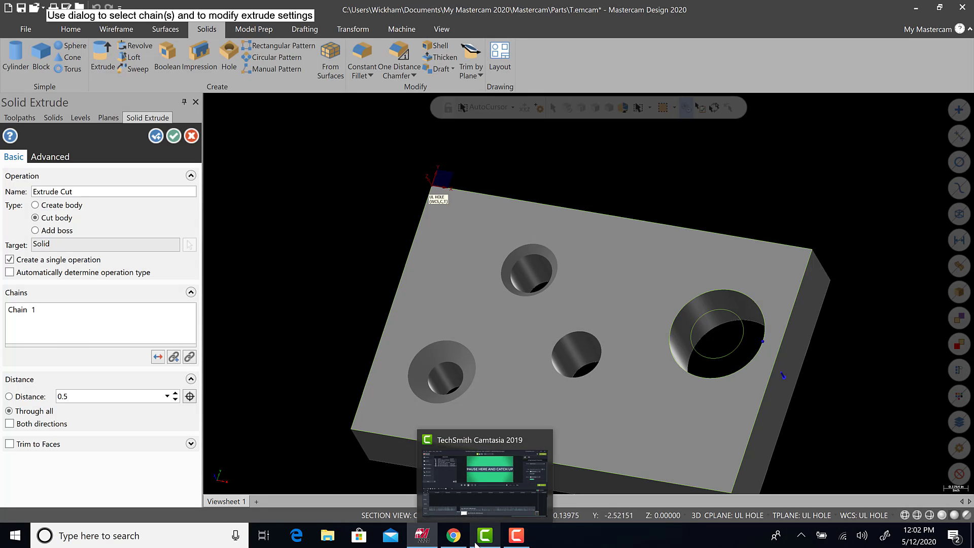
click(453, 536)
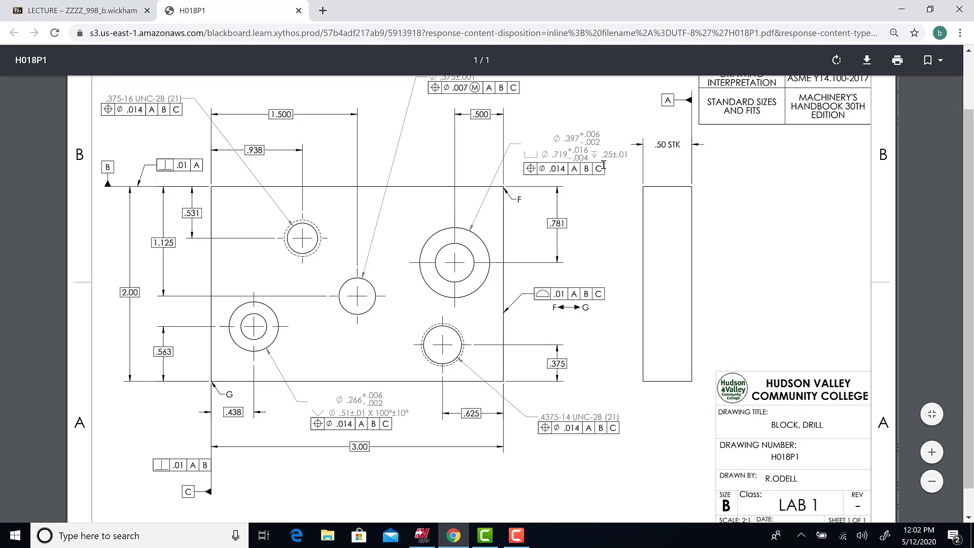
click(422, 536)
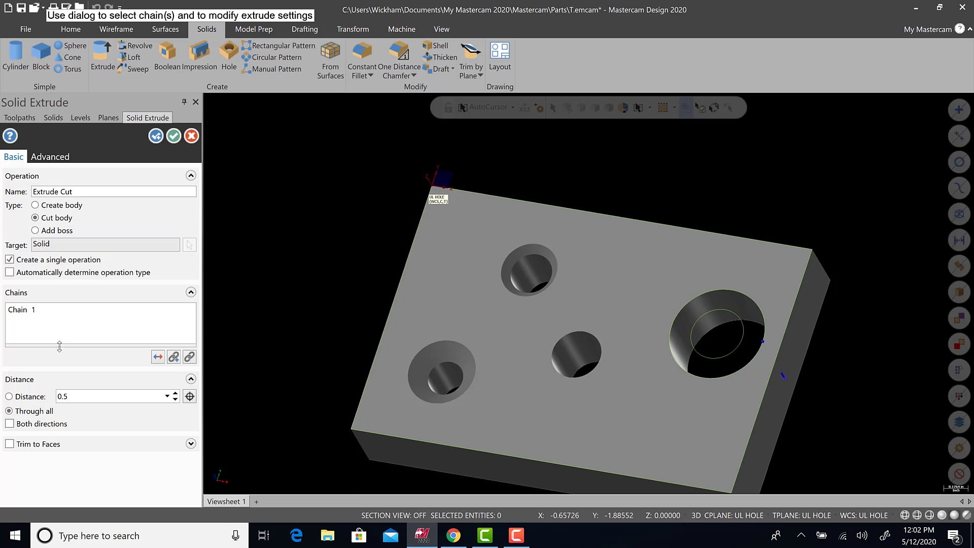
double_click(60, 396)
key(BackSpace)
text(.25)
key(Return)
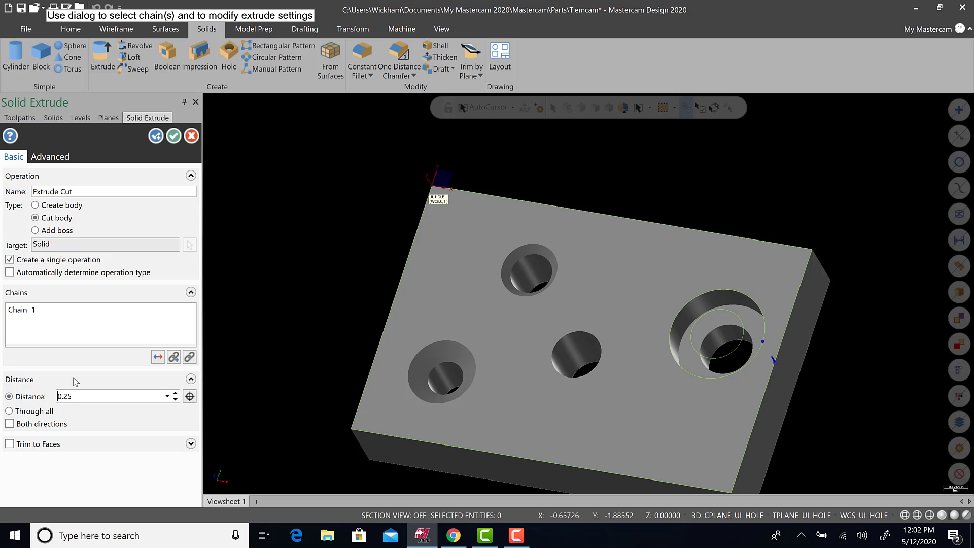
mouse_move(716, 351)
middle_down()
mouse_move(730, 369)
mouse_move(721, 346)
middle_up()
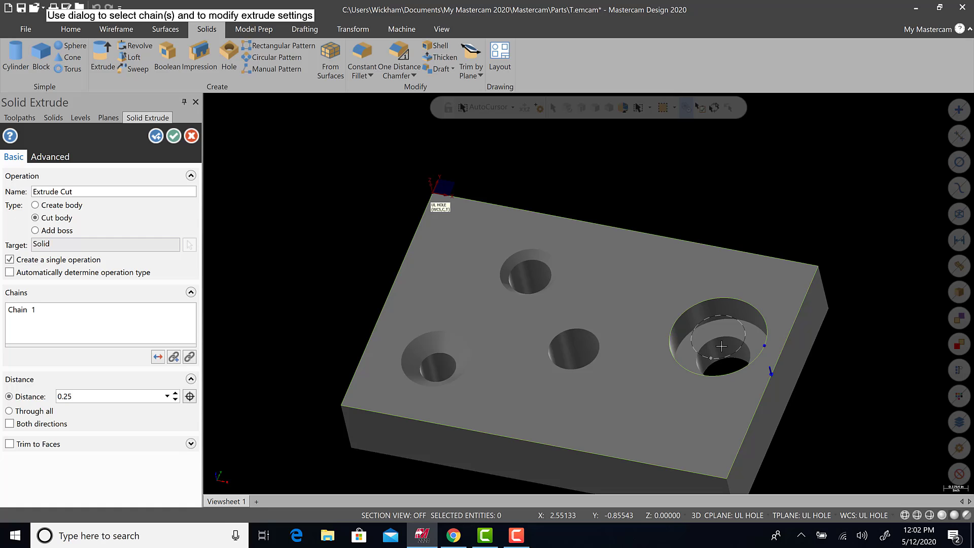
click(173, 135)
middle_drag(564, 335, 730, 388)
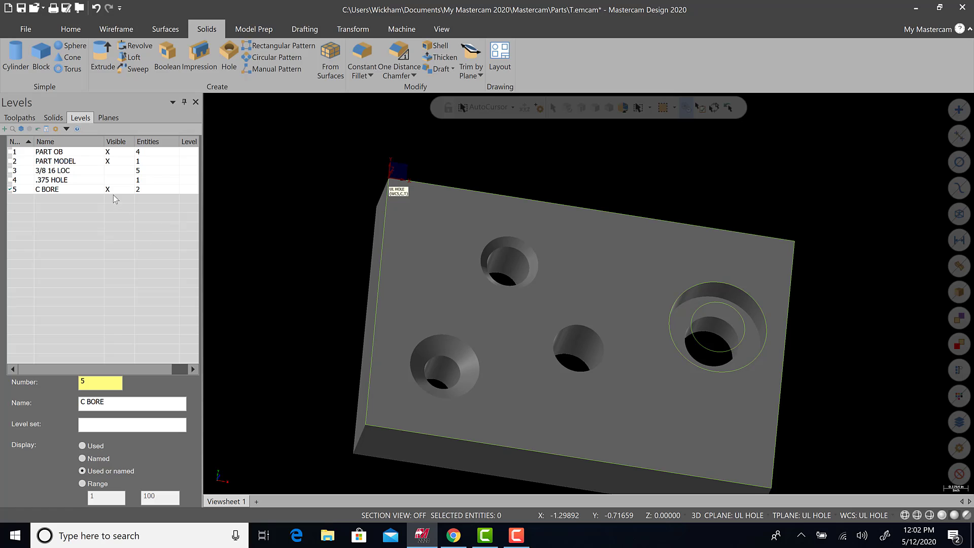
middle_drag(590, 368, 685, 380)
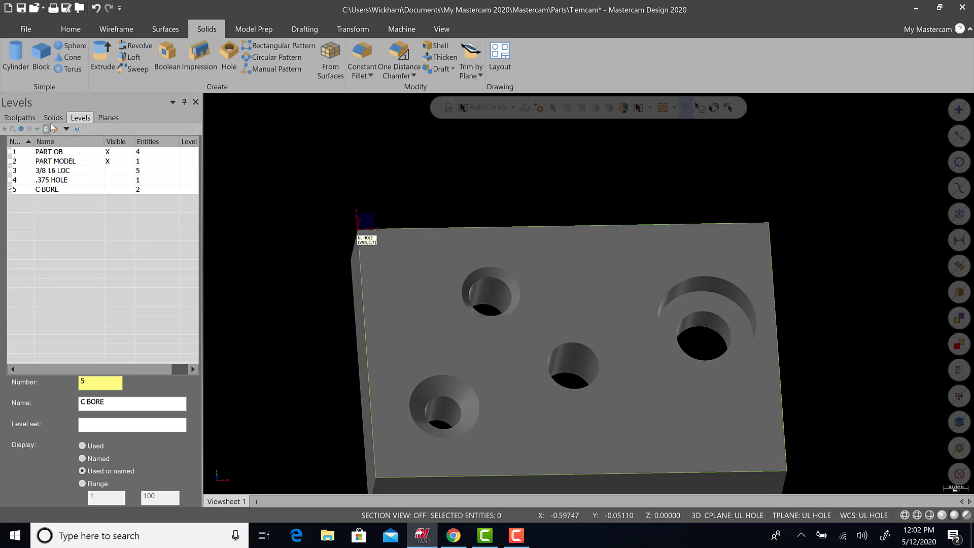
Review the operations in the solid's history by highlighting their features on the block, and collapse the solid's list
click(53, 117)
click(41, 197)
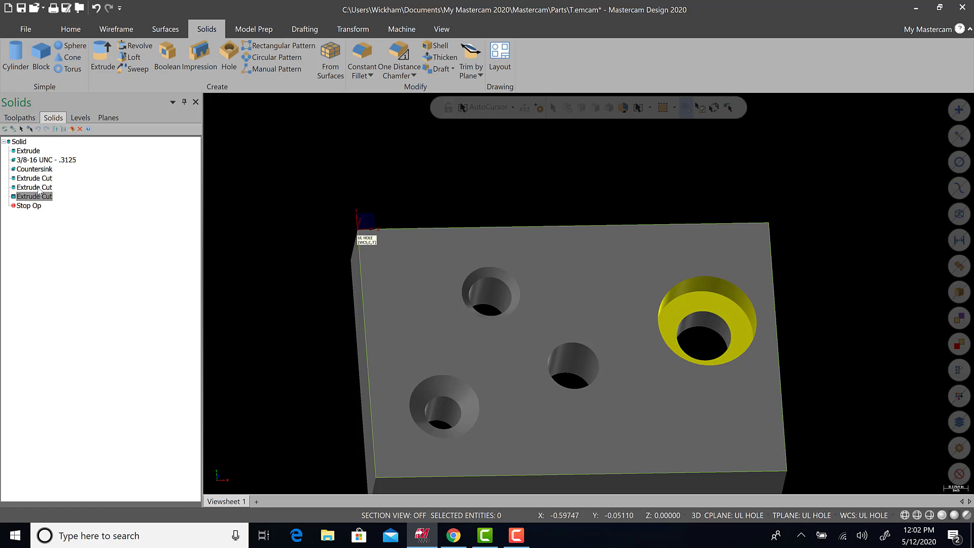
click(39, 188)
key(Up)
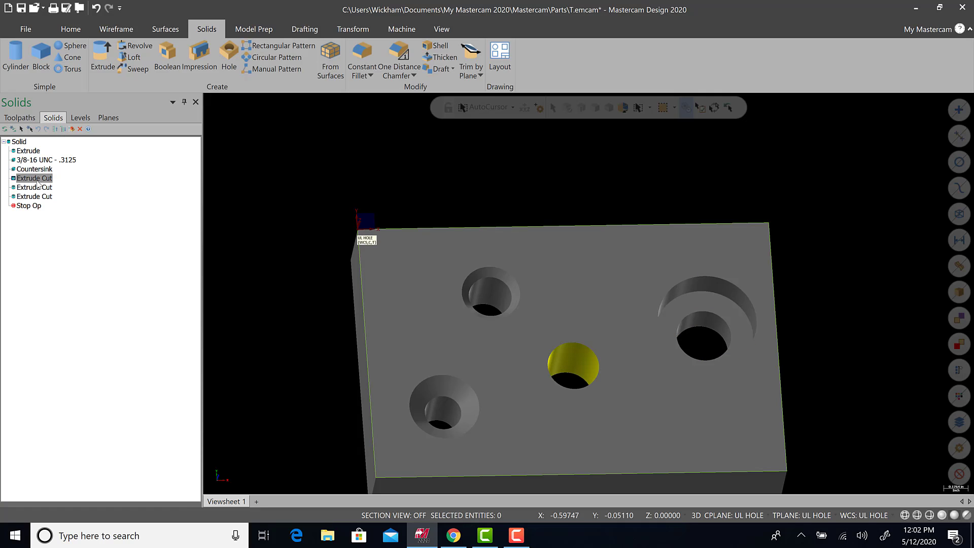
key(Up)
key(Up)
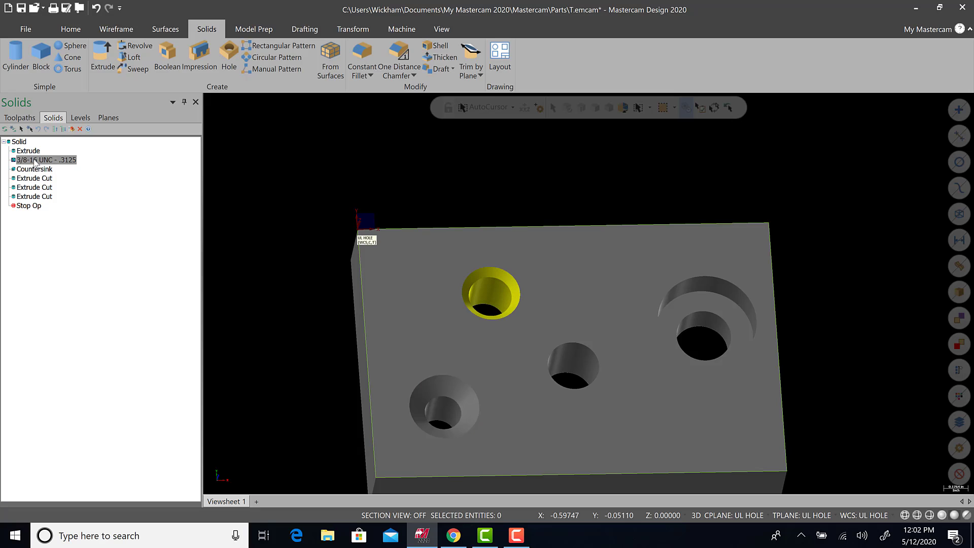
key(Up)
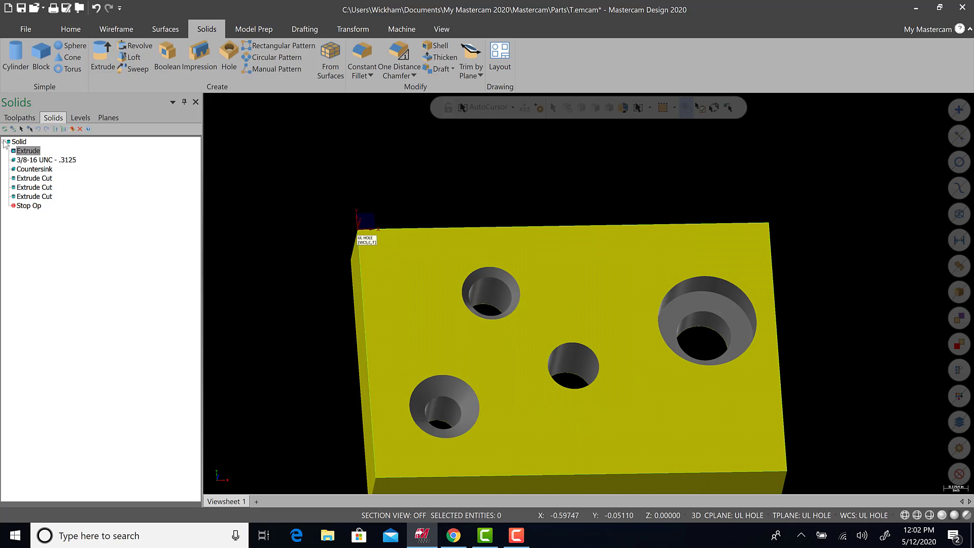
click(6, 142)
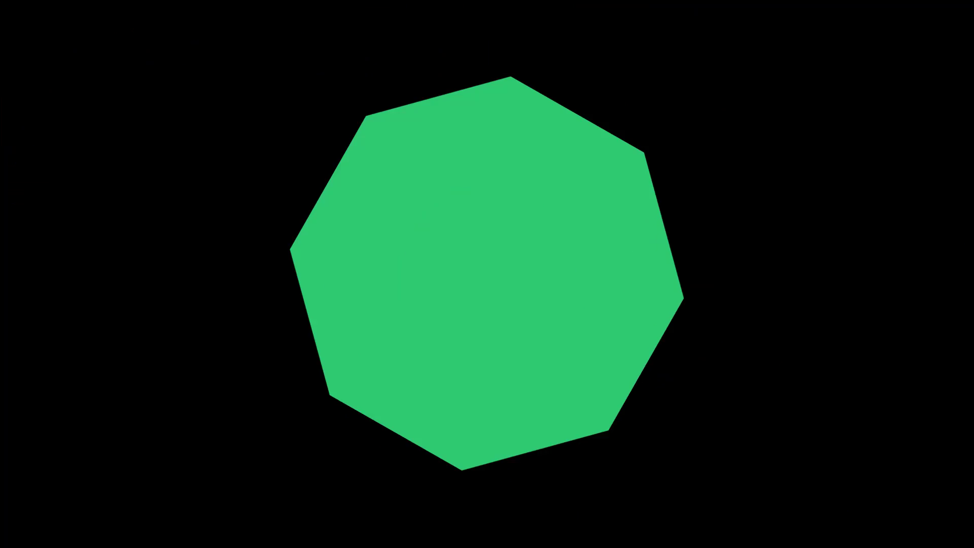
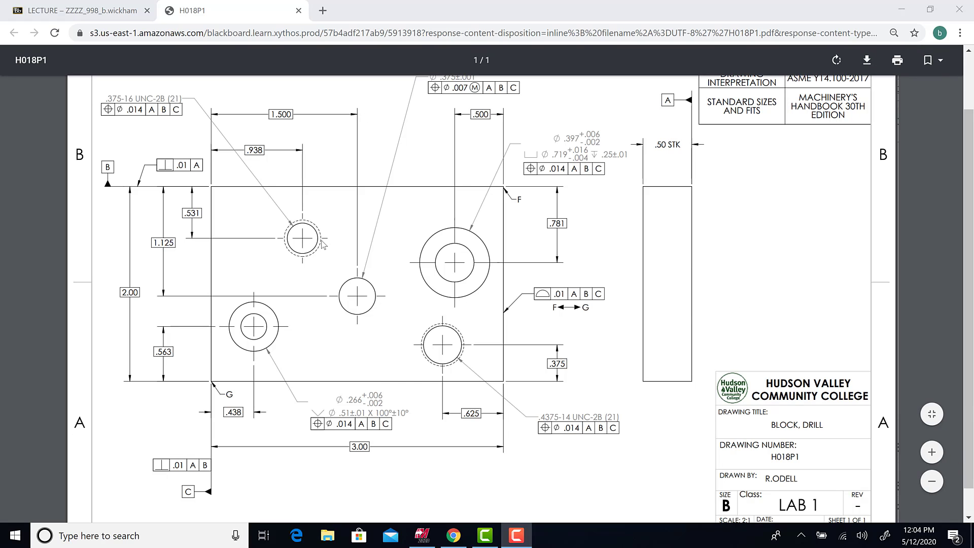
Edit the UL HOLE plane and move its origin to the lower-right corner of the block's top face
click(425, 535)
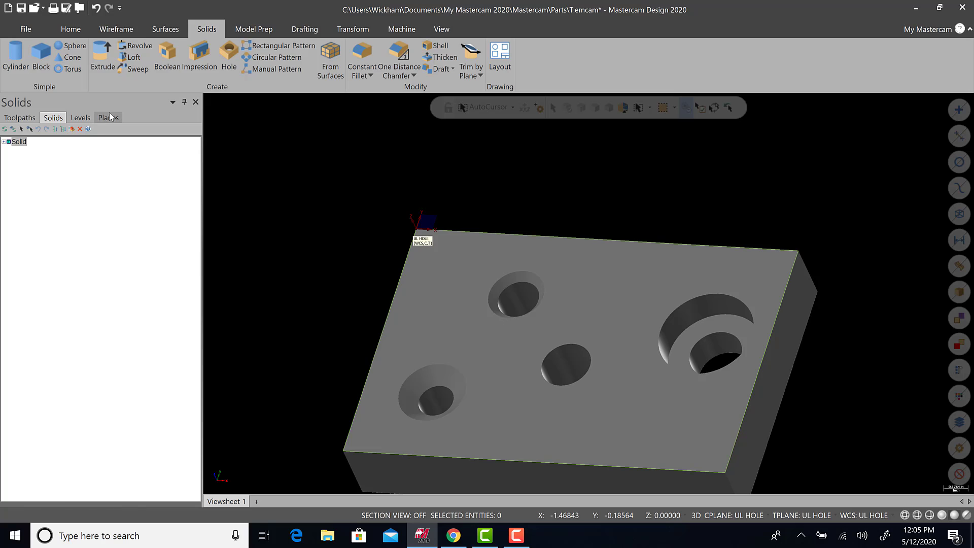
click(108, 117)
scroll(726, 449, down, 1)
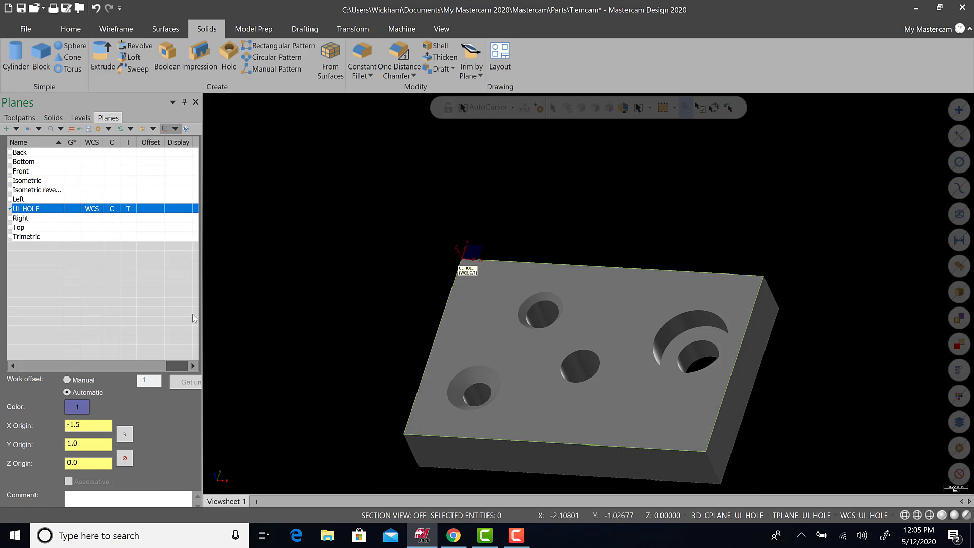
right_click(42, 210)
click(46, 213)
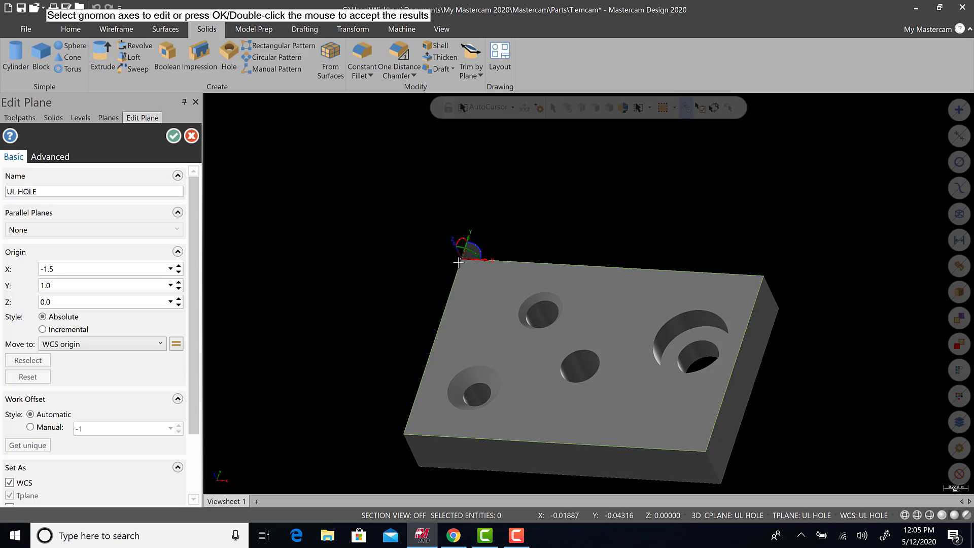
click(459, 259)
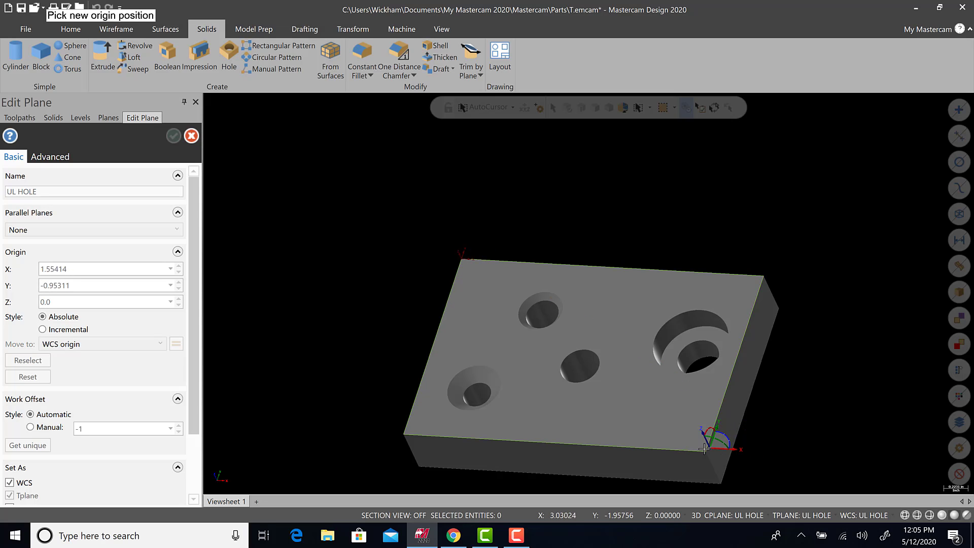
click(705, 451)
middle_drag(616, 441, 621, 418)
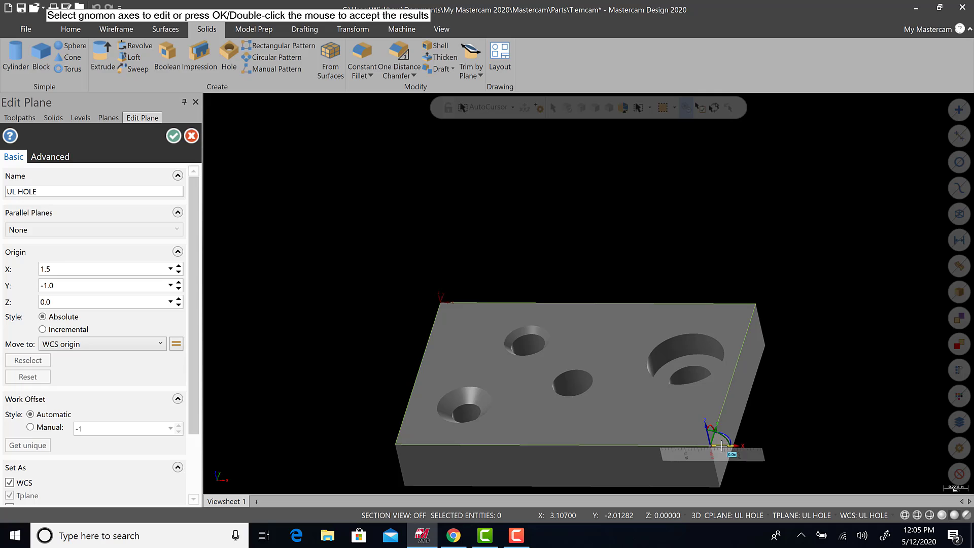
Translate the UL HOLE plane's origin -.625 along its X axis from the block's corner
click(721, 444)
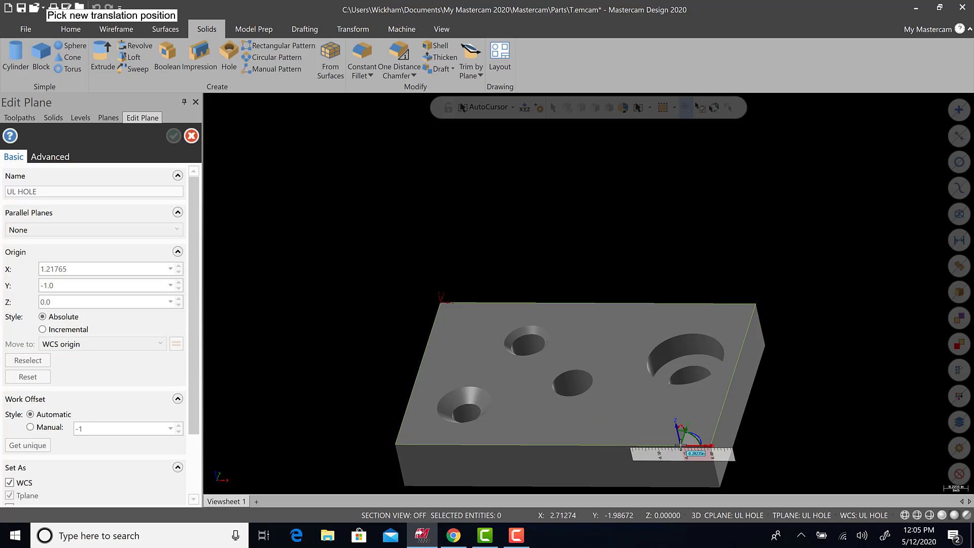
text(-.625)
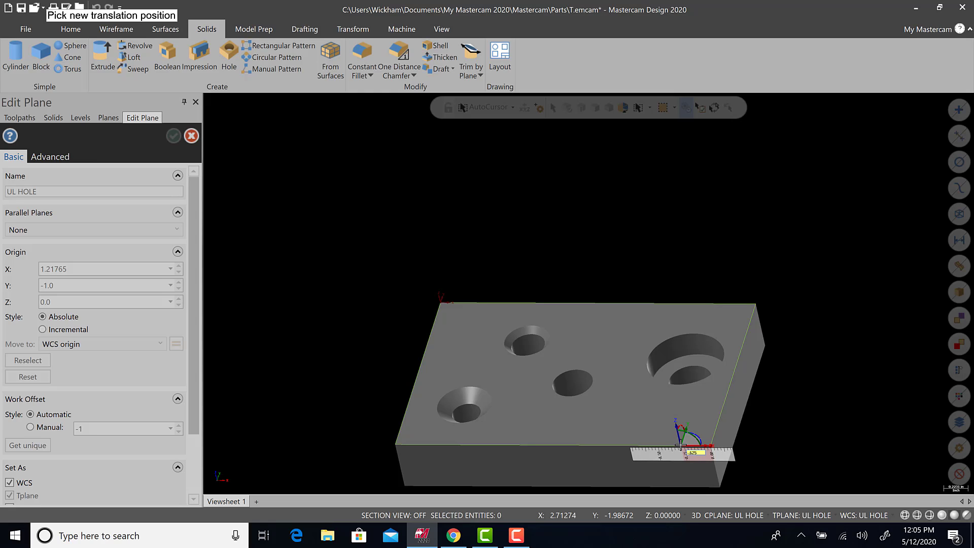
key(Return)
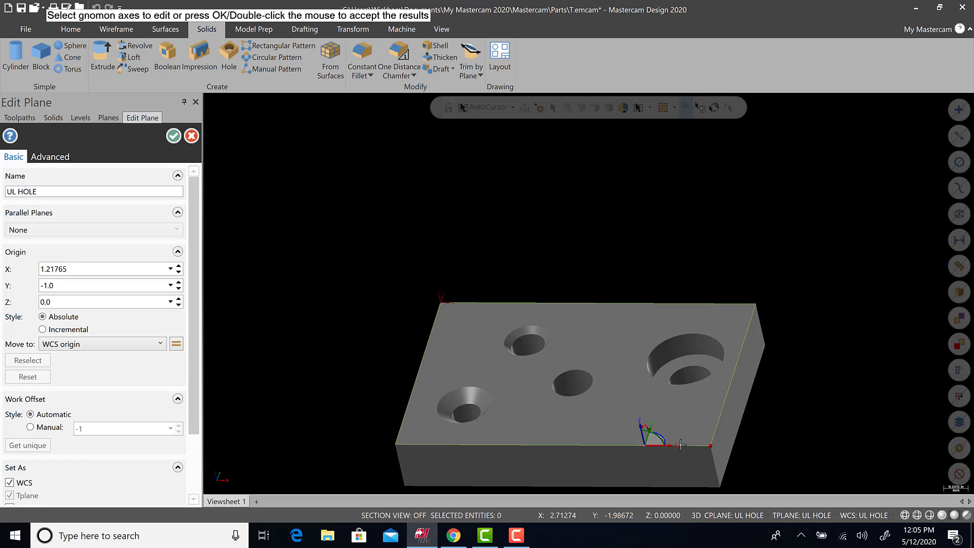
Translate the UL HOLE plane's origin .375 along its Y axis and check the tapped hole's location dimensions on drawing H018P1
click(648, 437)
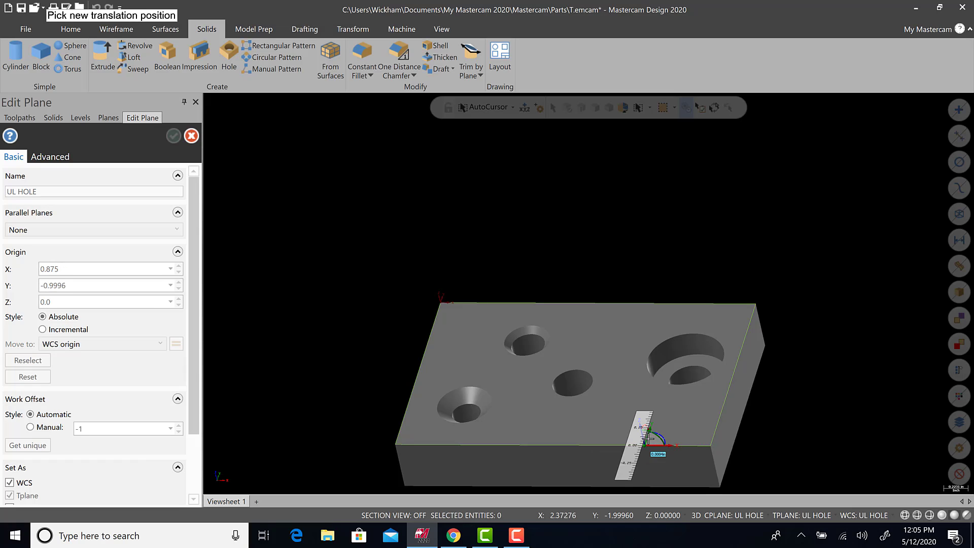
text(.37)
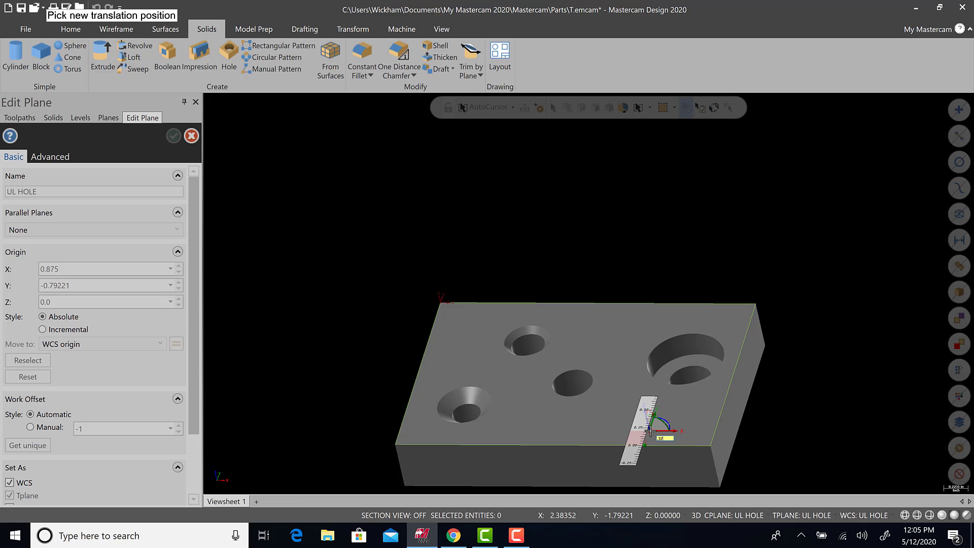
text(5)
key(Return)
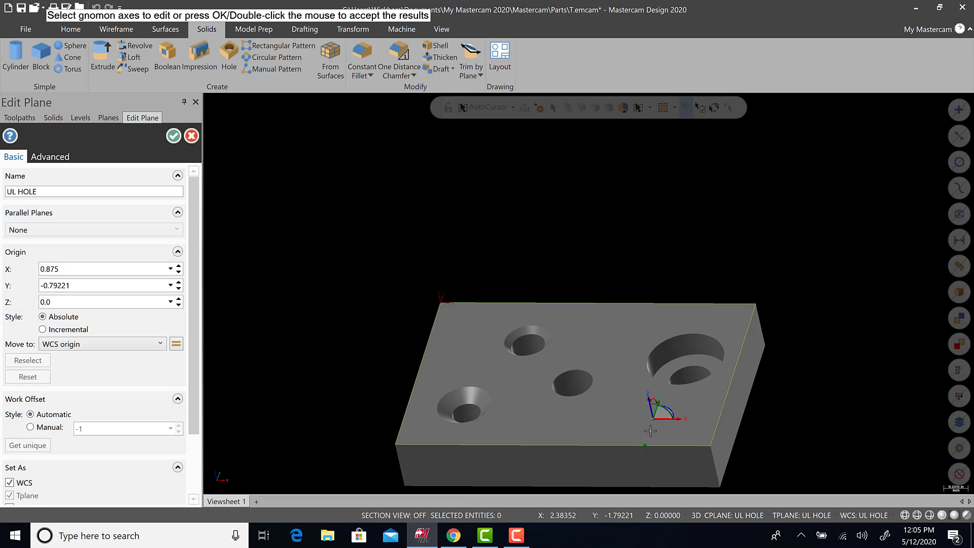
click(454, 536)
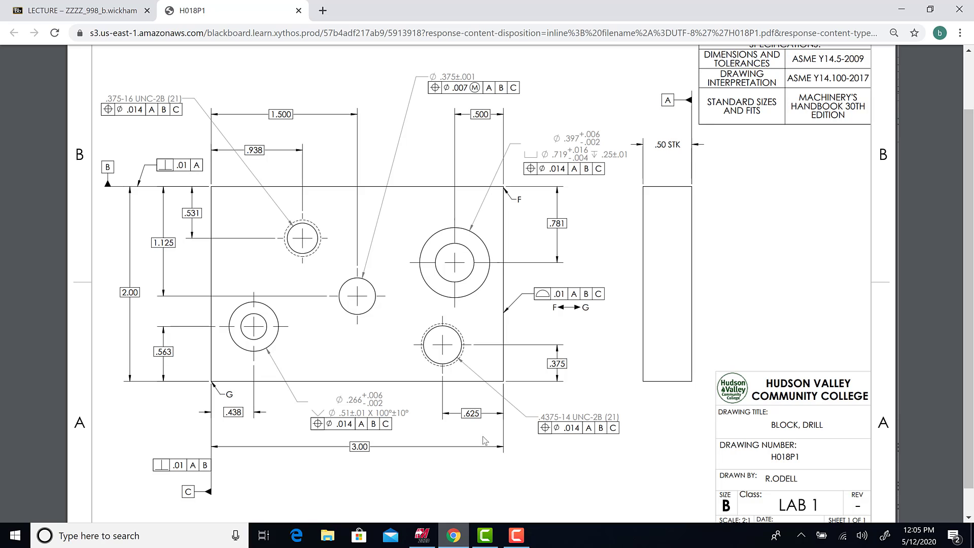
click(422, 535)
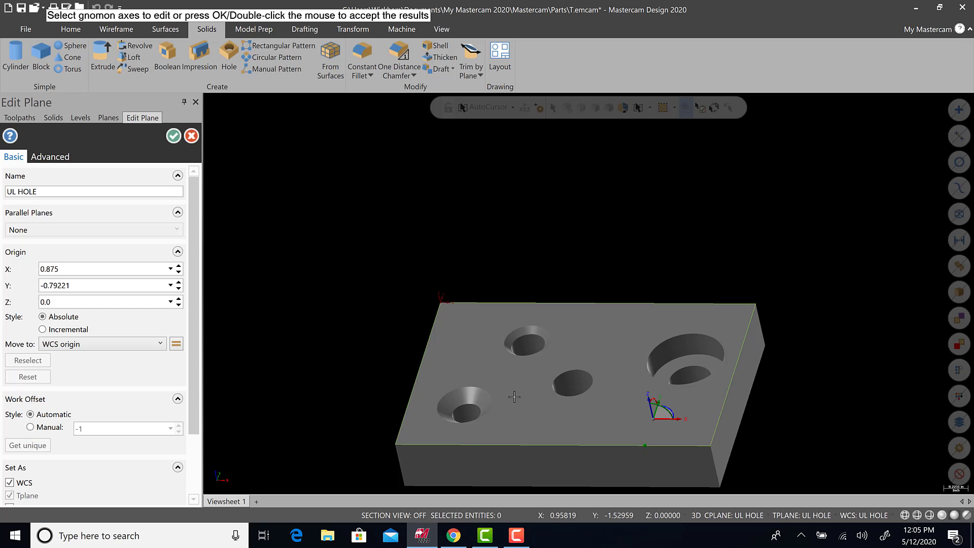
Rename the UL HOLE plane to 7/16 HOLE and accept its edited origin
drag(55, 191, 2, 190)
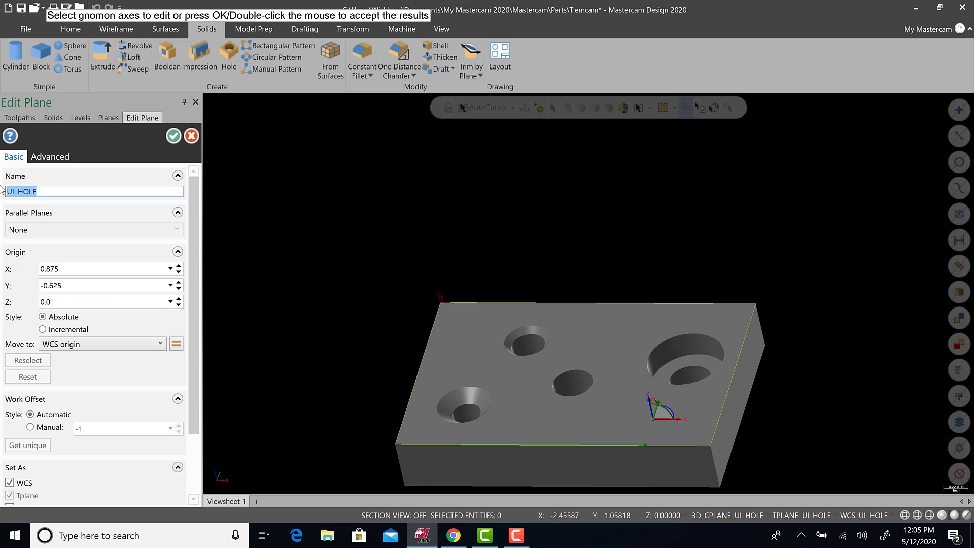
text(M)
key(BackSpace)
key(BackSpace)
key(BackSpace)
click(173, 136)
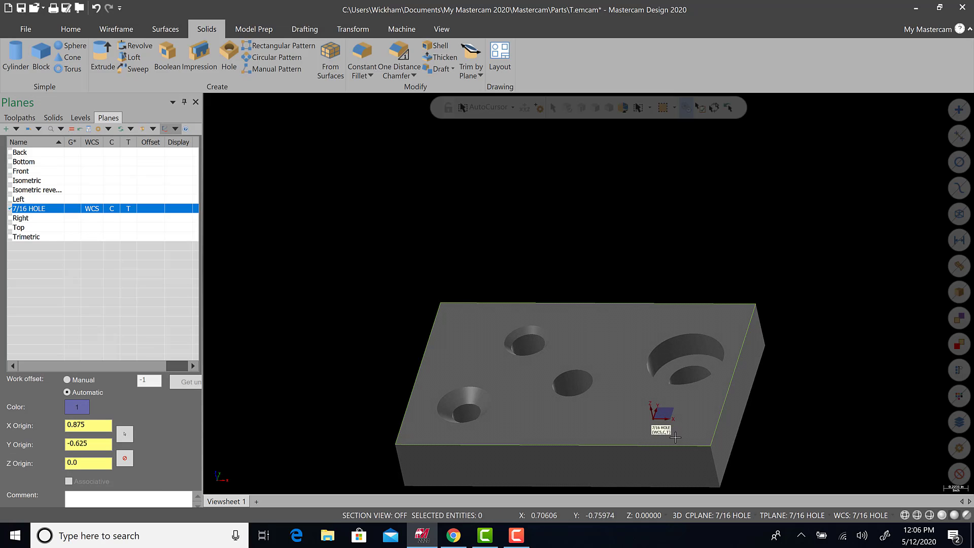
Start a solid Hole and choose the 7/16-14 preset with 0.368 diameter from the Tap Drills - UNC templates
scroll(729, 443, up, 5)
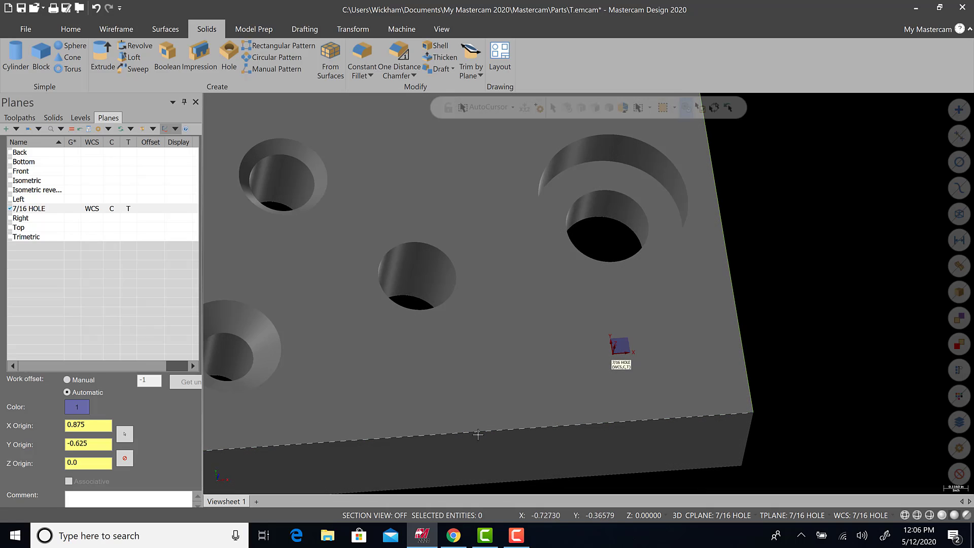
scroll(481, 434, down, 2)
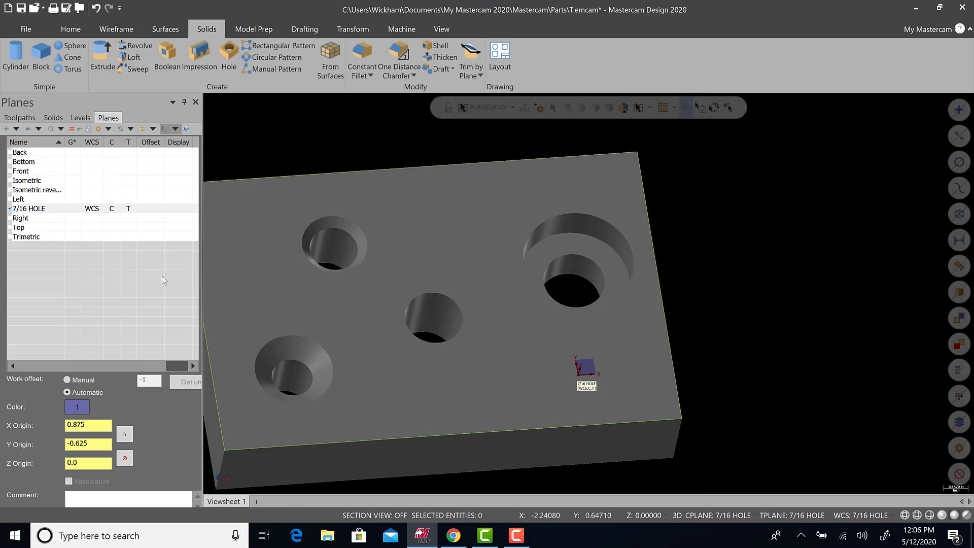
click(232, 54)
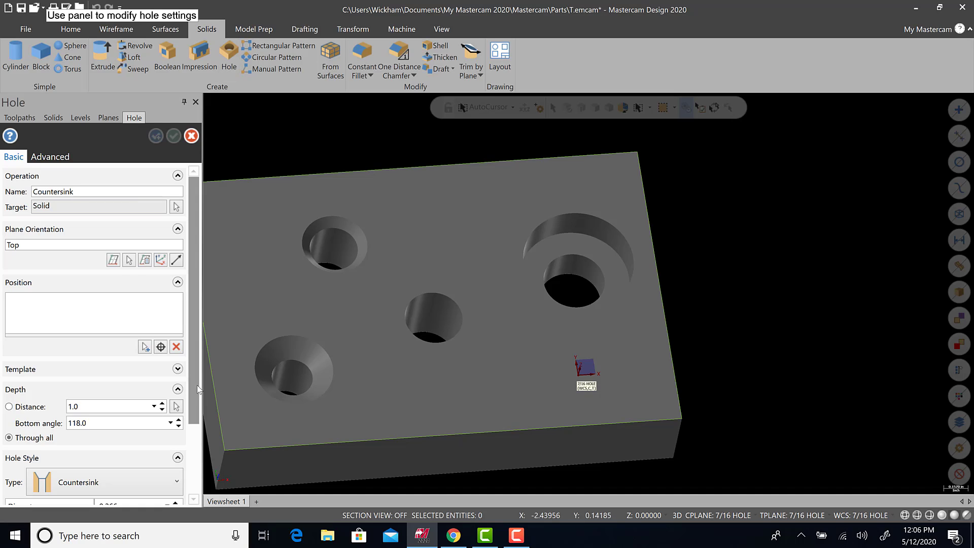
scroll(102, 355, down, 2)
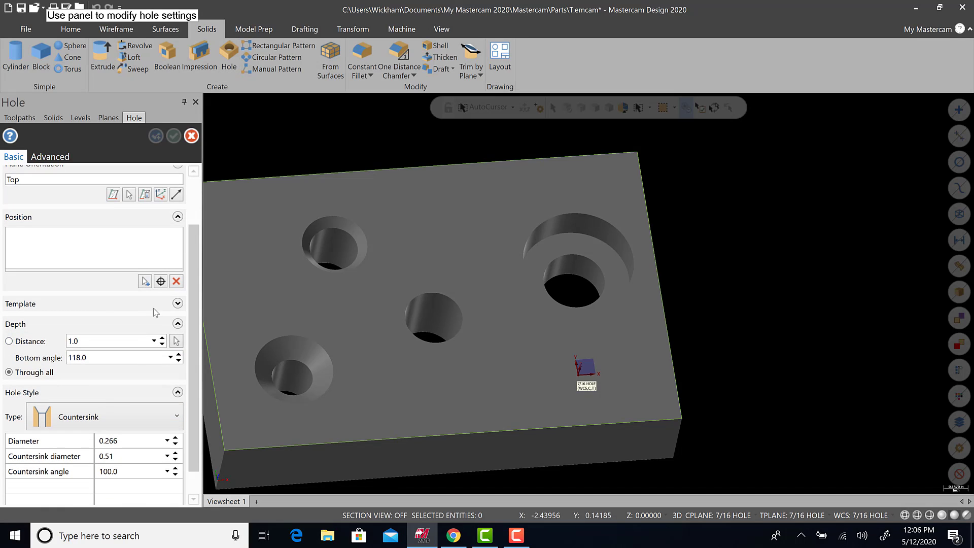
click(178, 303)
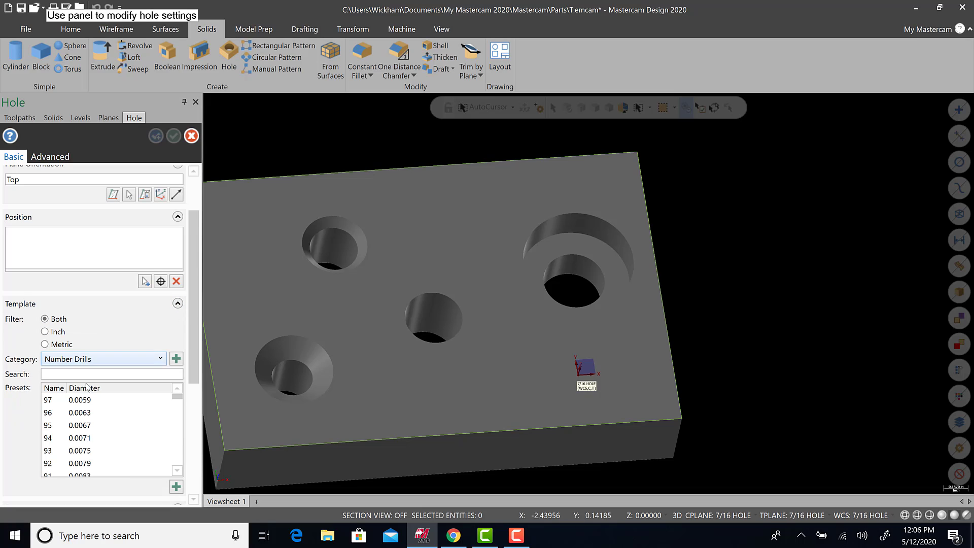
click(96, 359)
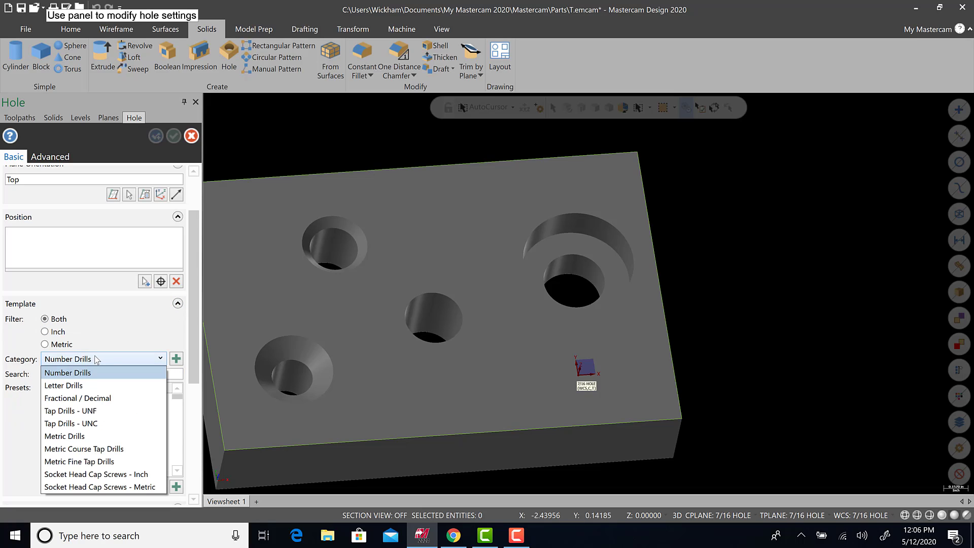
click(91, 424)
scroll(177, 405, down, 3)
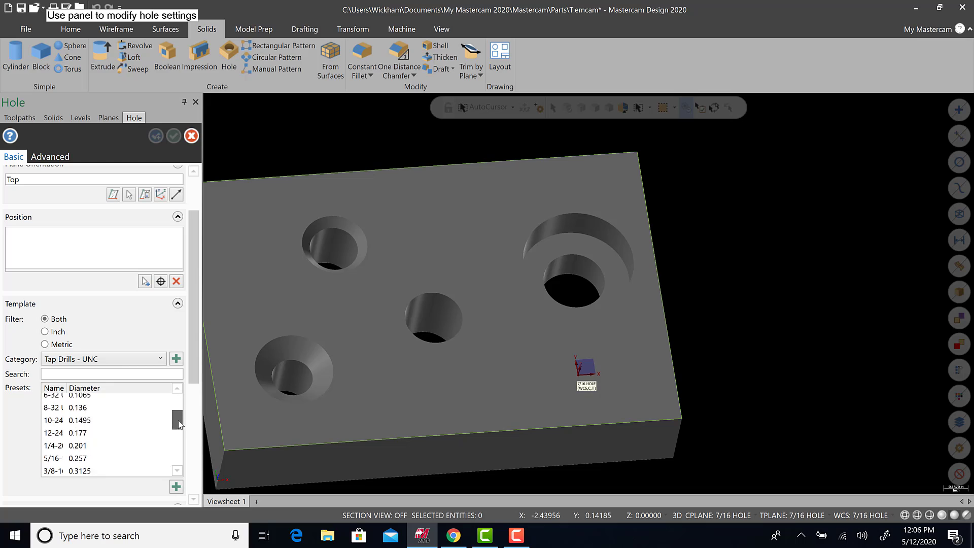
click(81, 448)
click(80, 473)
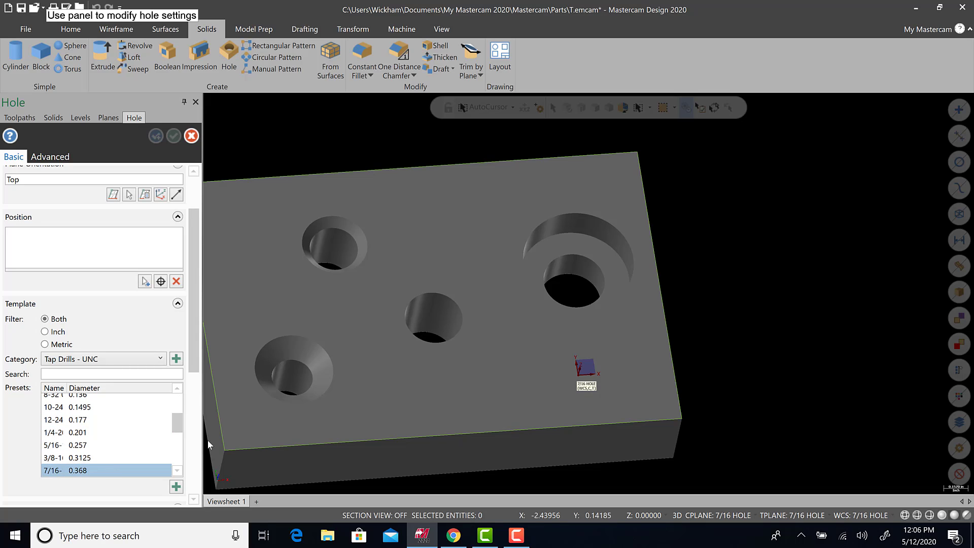
Place the 7/16-14 hole at the 7/16 HOLE plane's origin, cut it through all and accept it
scroll(193, 324, down, 5)
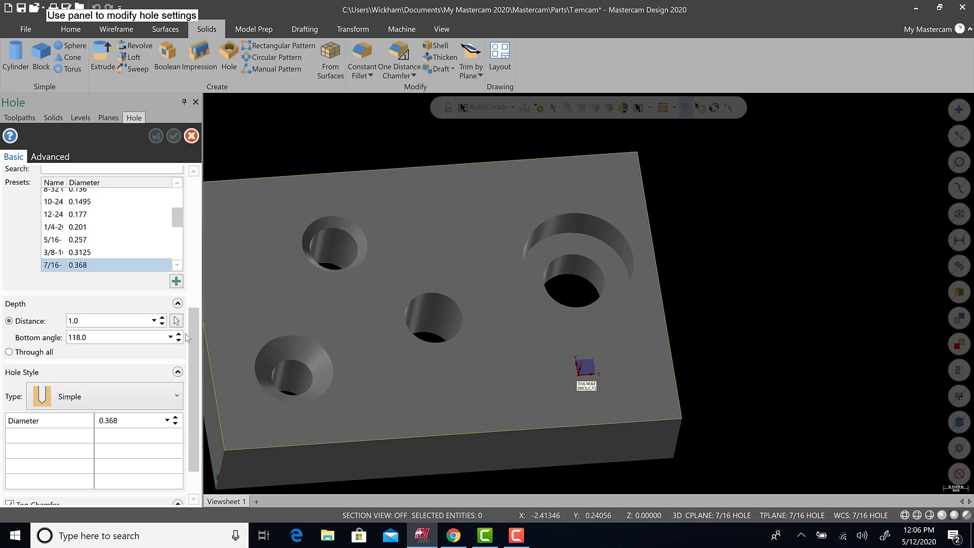
scroll(200, 254, up, 5)
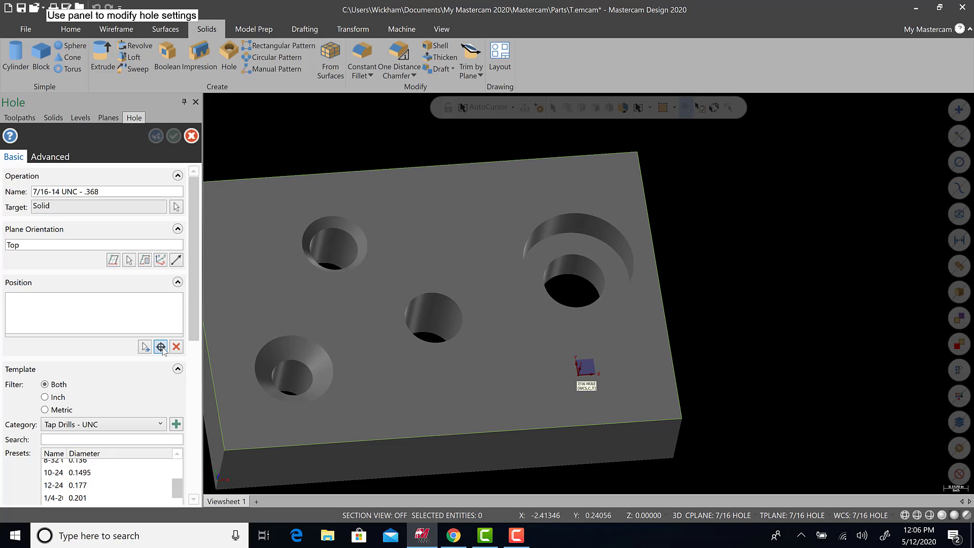
click(161, 347)
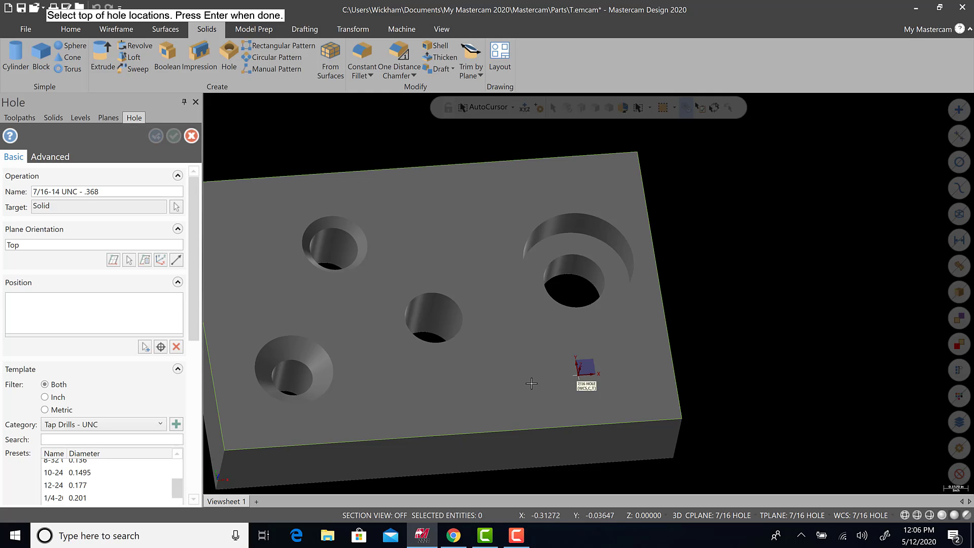
key(Return)
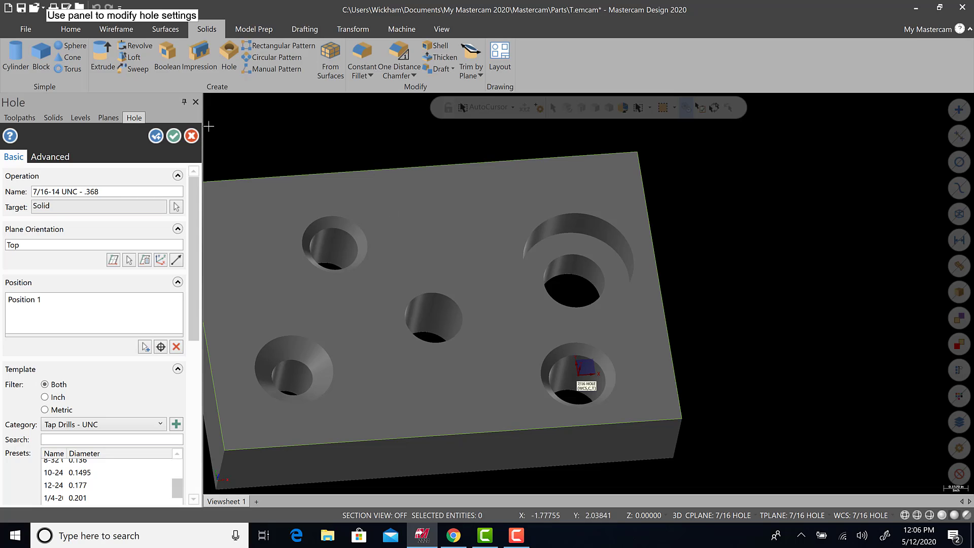
drag(191, 257, 206, 421)
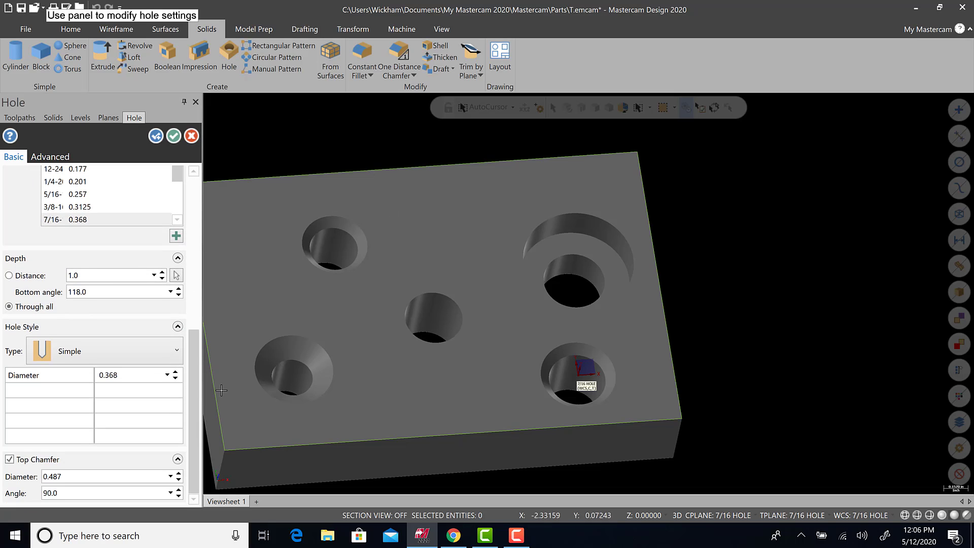
click(173, 136)
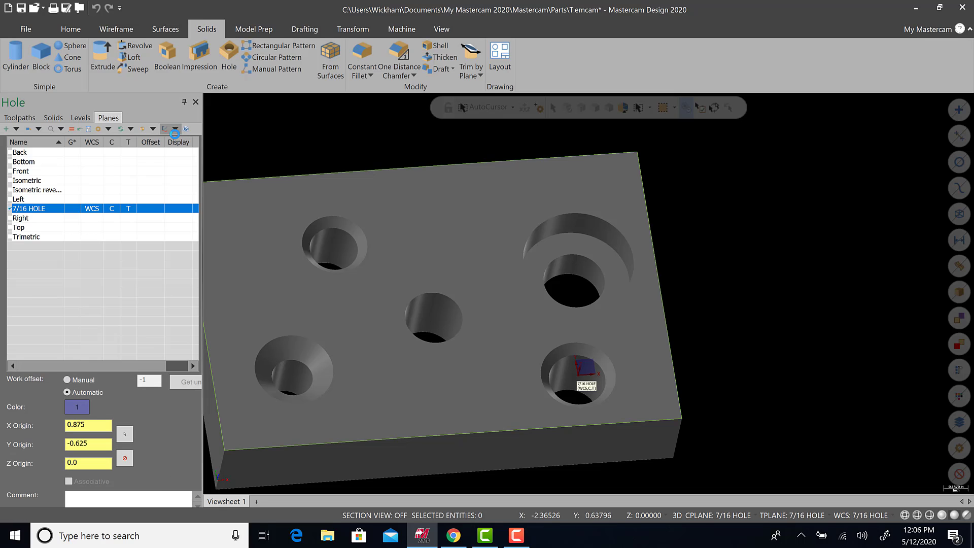
Inspect the finished tapped hole, hide the PART MODEL level and show the C BORE level
middle_drag(612, 342, 553, 368)
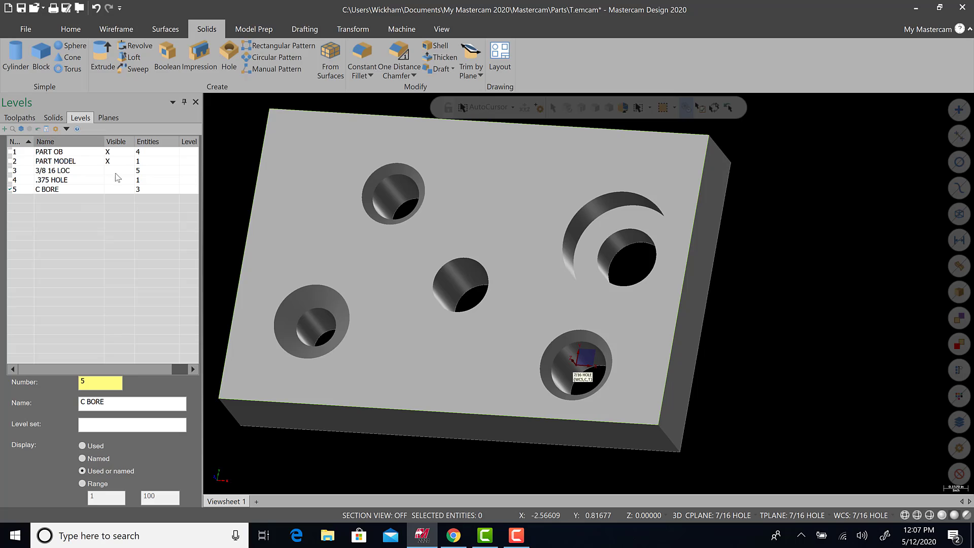
click(54, 191)
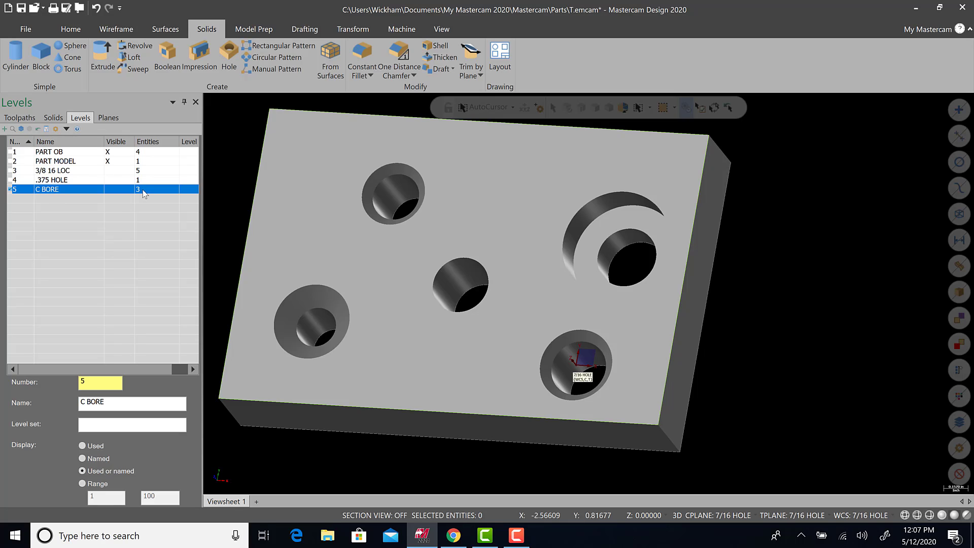
scroll(571, 400, up, 5)
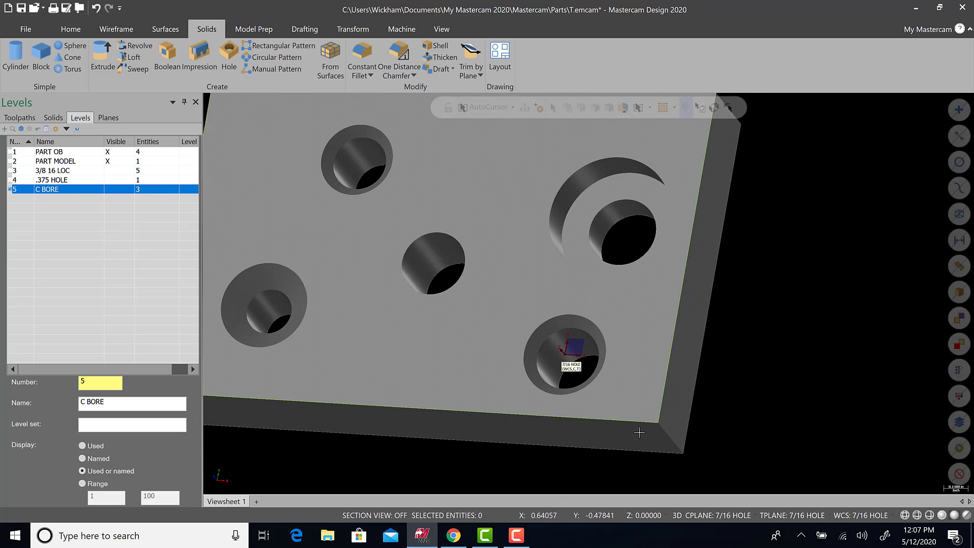
scroll(584, 325, down, 3)
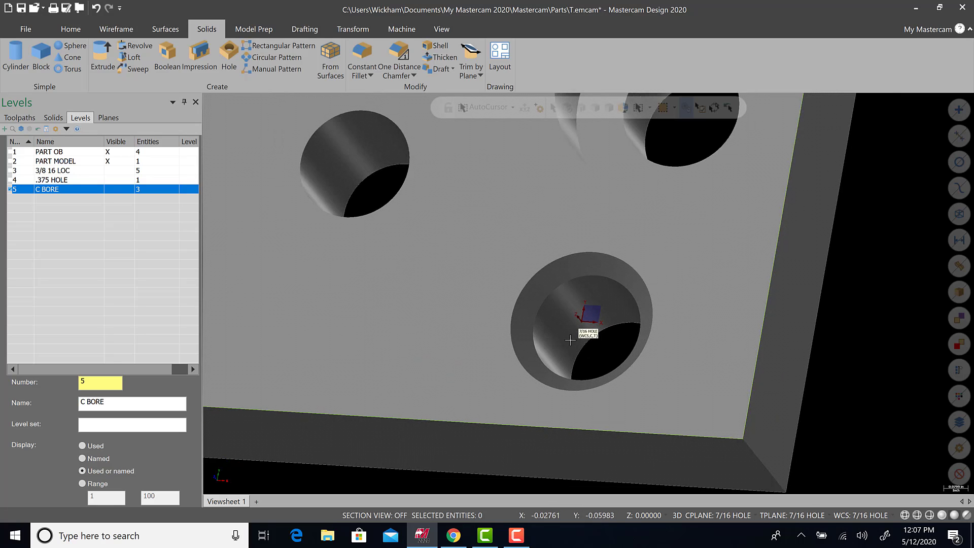
middle_drag(604, 365, 632, 345)
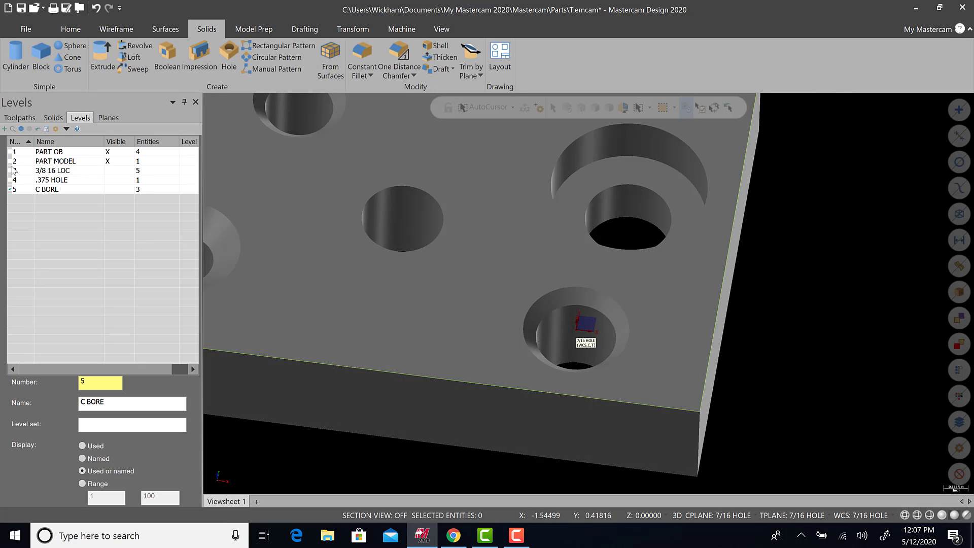
click(109, 162)
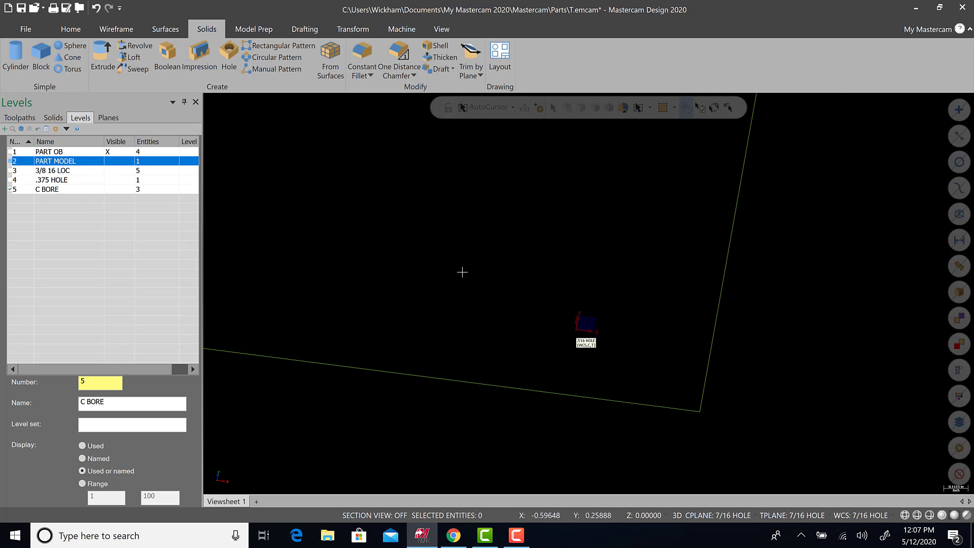
scroll(460, 272, down, 1)
scroll(591, 330, down, 10)
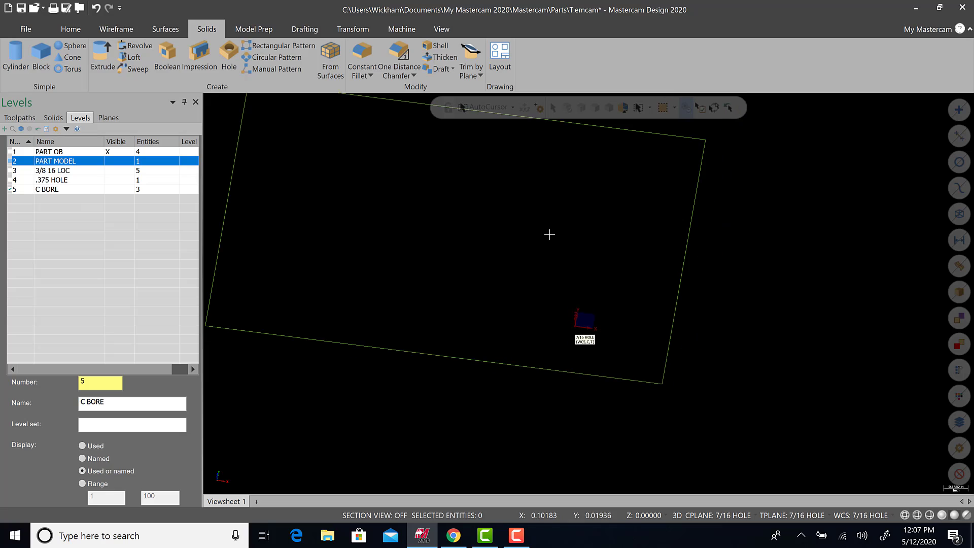
click(112, 189)
scroll(577, 314, up, 3)
scroll(576, 310, up, 2)
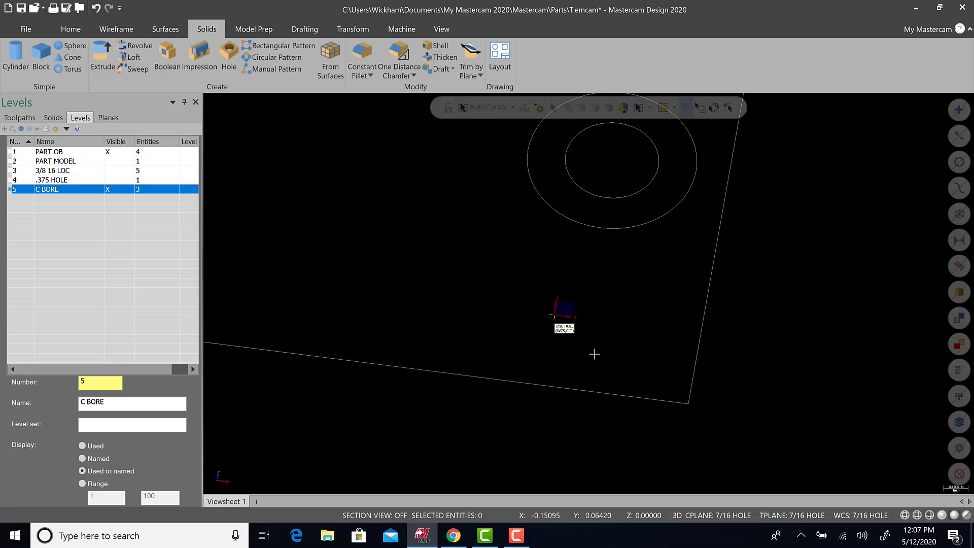
Select the point at the 7/16 HOLE plane's origin and open its point properties
drag(522, 298, 593, 344)
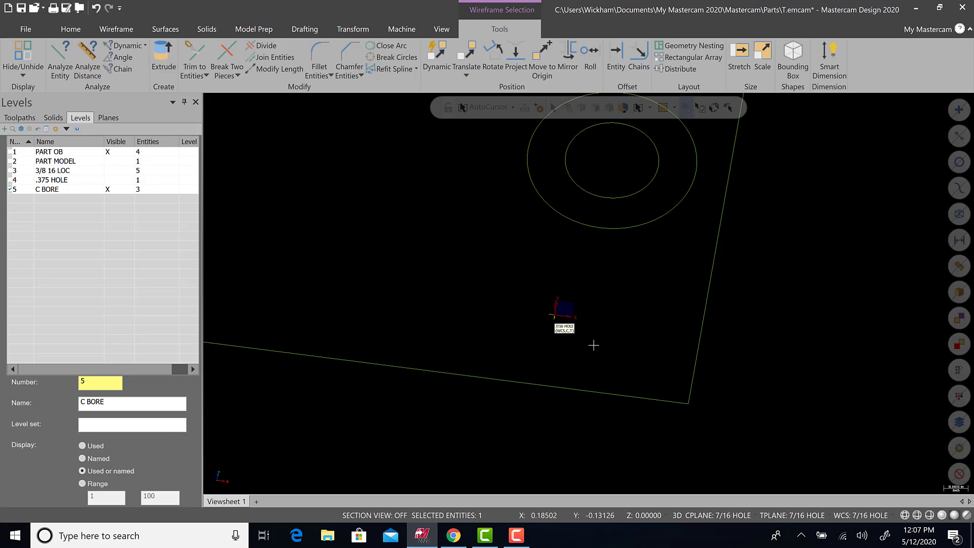
right_click(553, 317)
click(499, 316)
drag(504, 282, 608, 357)
right_click(546, 334)
click(598, 474)
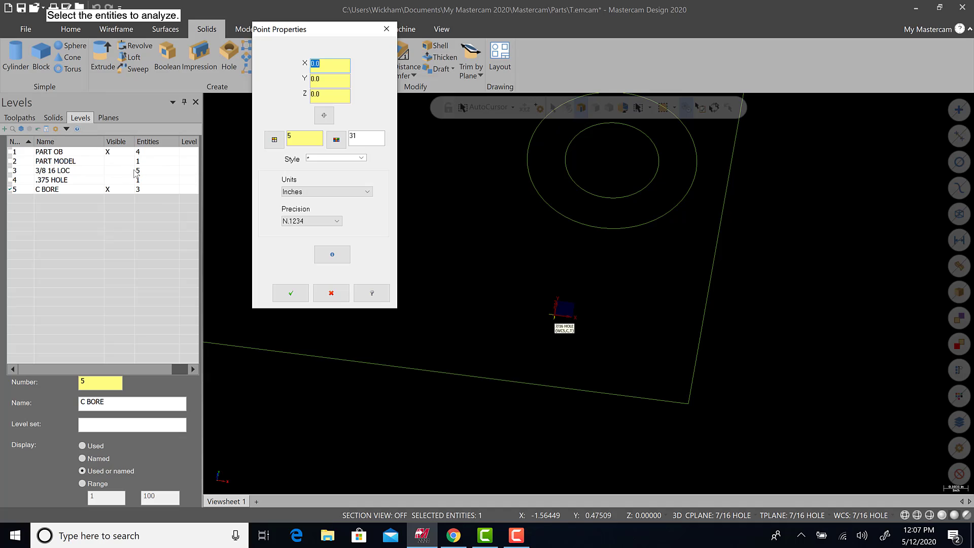
Move the selected point to a new level 6 named 7/16 HOLE and apply the change
click(275, 140)
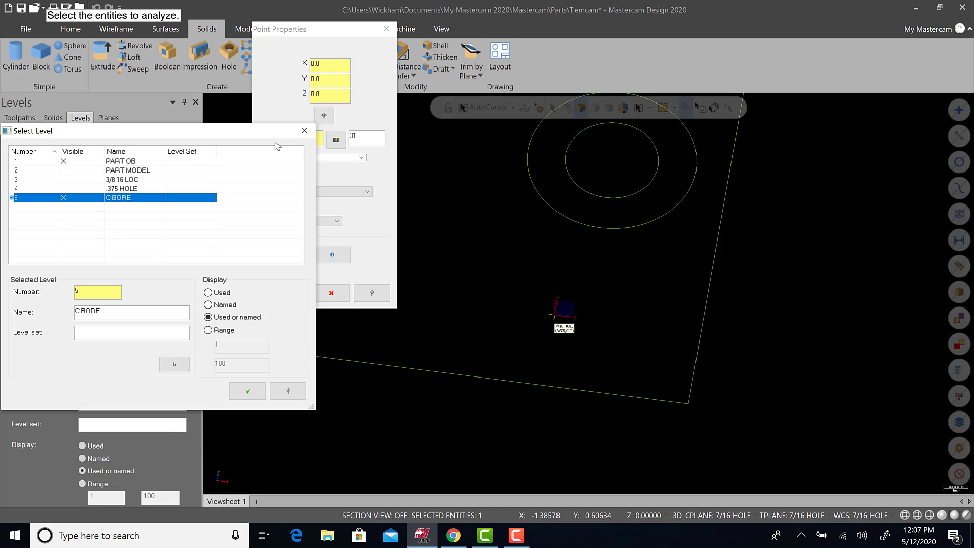
click(32, 212)
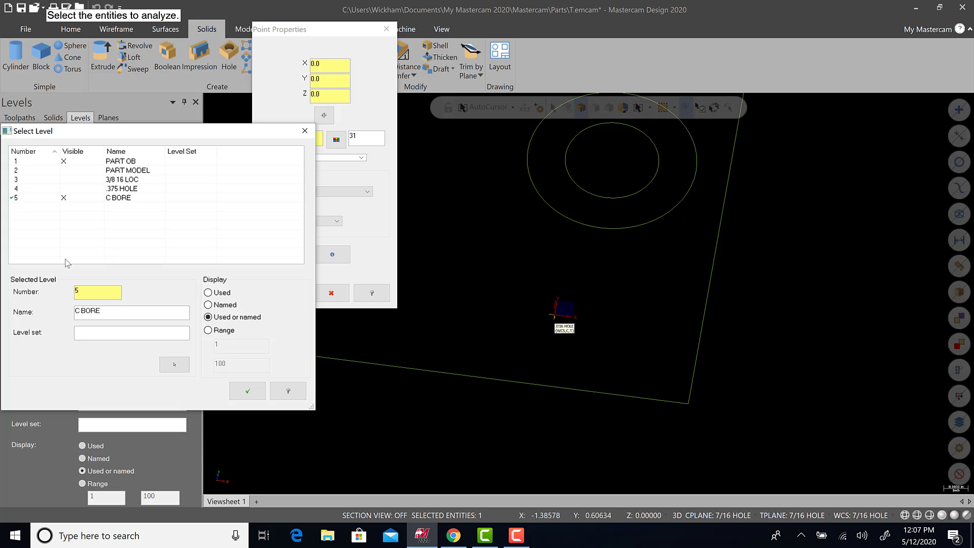
double_click(77, 291)
text(6)
click(84, 315)
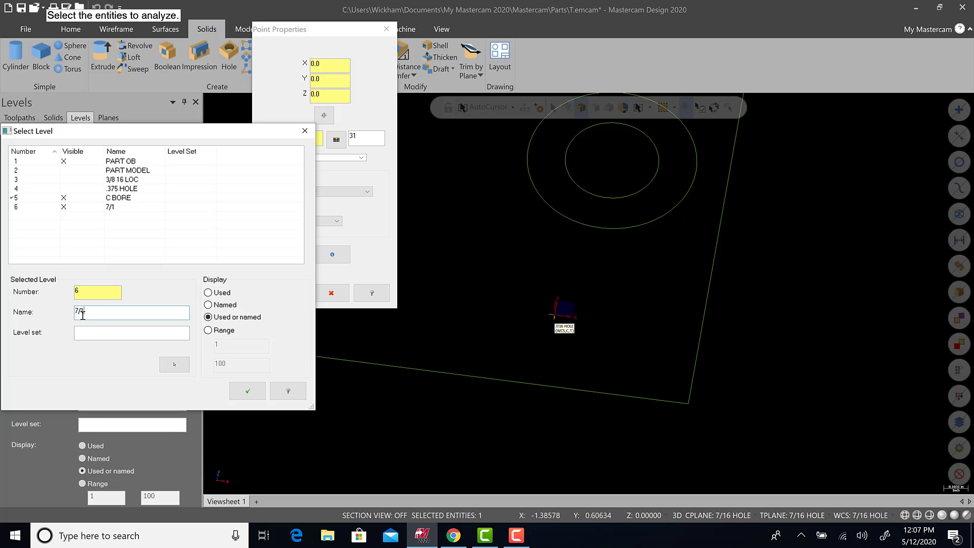
text(7/16 HOLE)
click(248, 391)
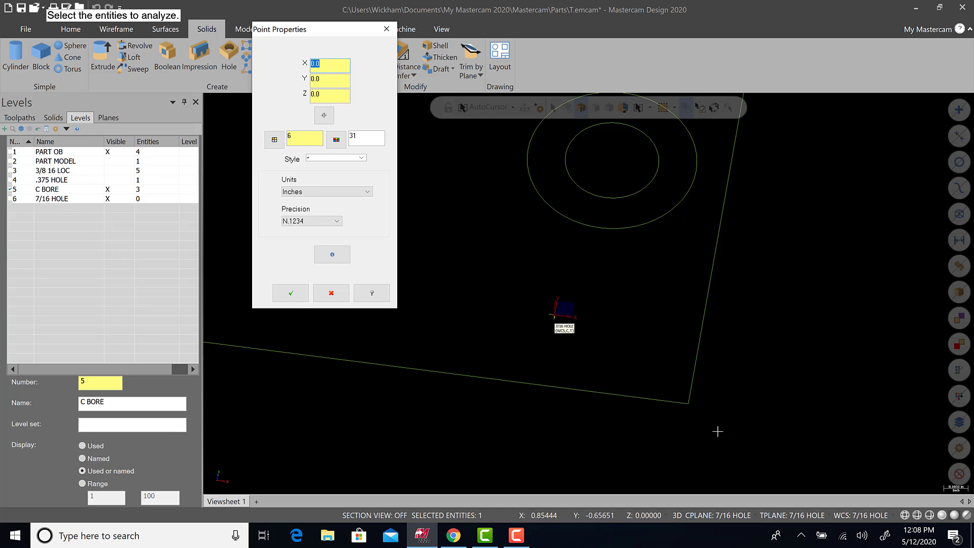
click(291, 293)
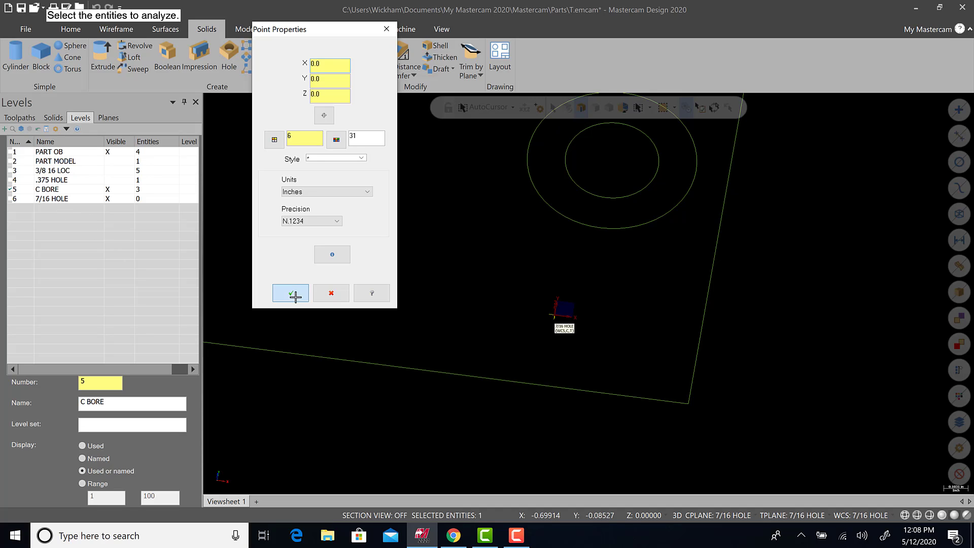
Hide the 7/16 HOLE, C BORE and PART OB levels and show the PART MODEL level
scroll(311, 282, down, 3)
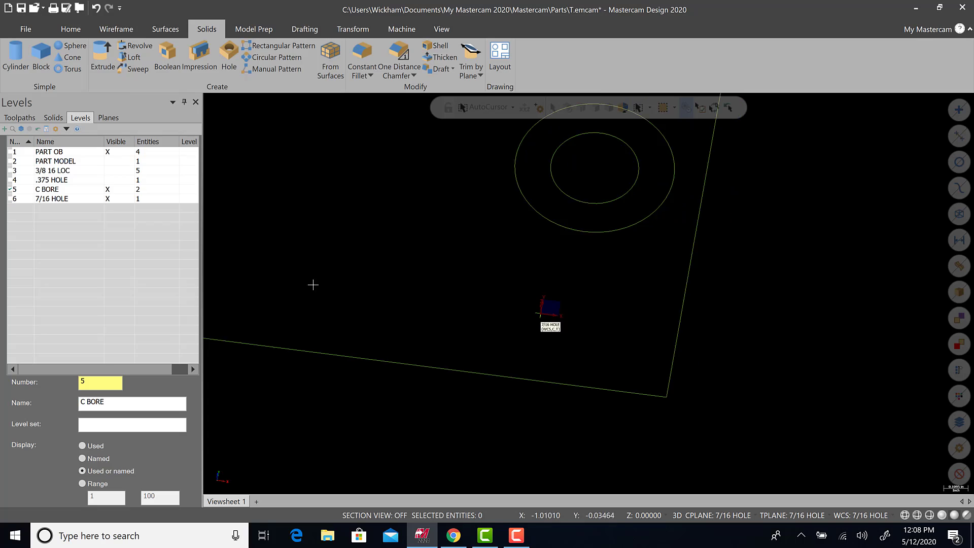
click(108, 198)
click(108, 189)
click(111, 154)
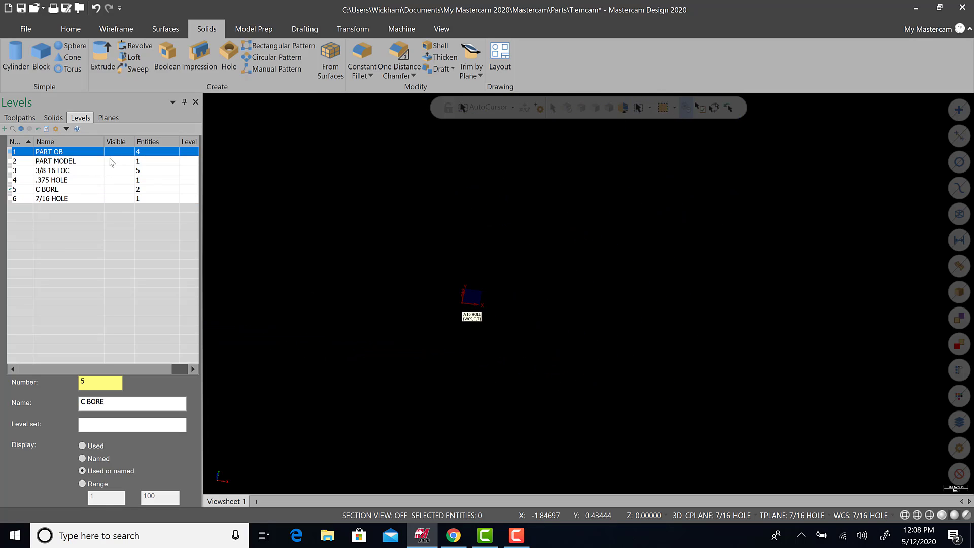
click(109, 160)
mouse_move(295, 265)
middle_down()
mouse_move(501, 317)
mouse_move(355, 281)
mouse_move(470, 272)
mouse_move(563, 324)
mouse_move(525, 316)
middle_up()
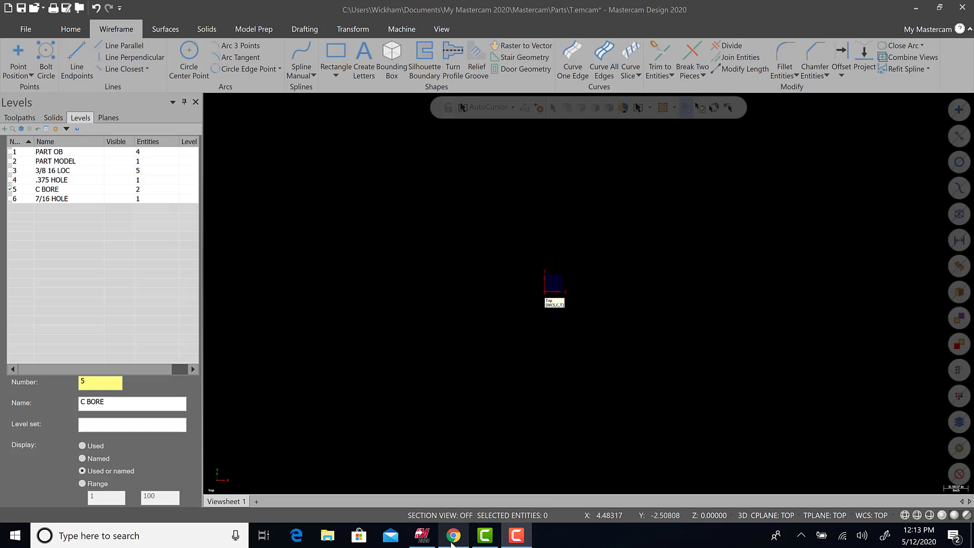
Switch to Chrome and review the hole callouts and location dimensions on drawing H018P1
click(453, 535)
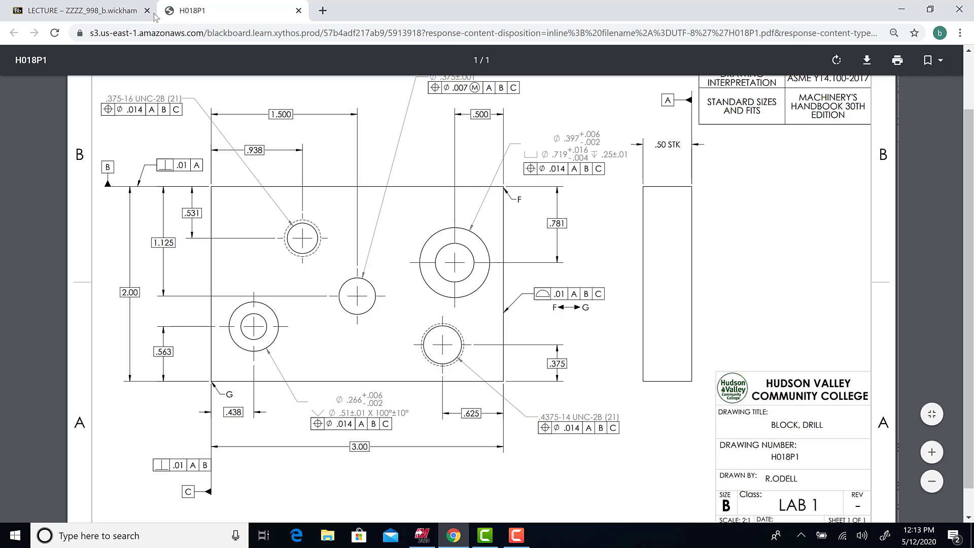
Switch to Mastercam and add a new level 7 named STOCK
click(422, 535)
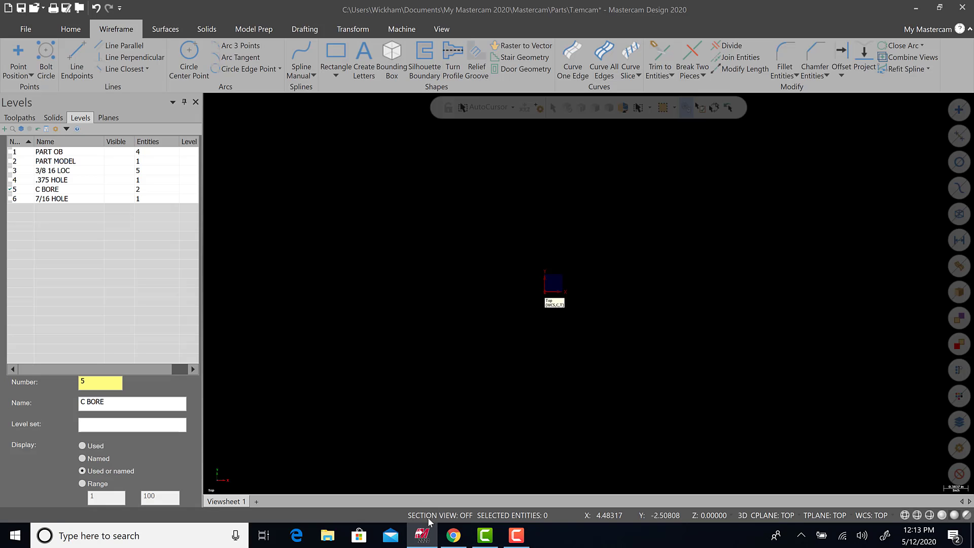
click(4, 129)
double_click(51, 207)
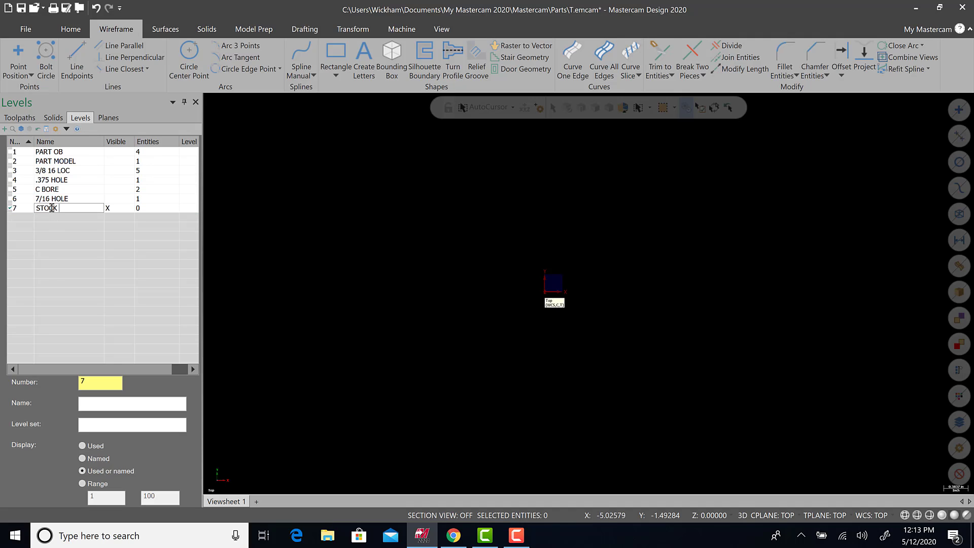
click(362, 293)
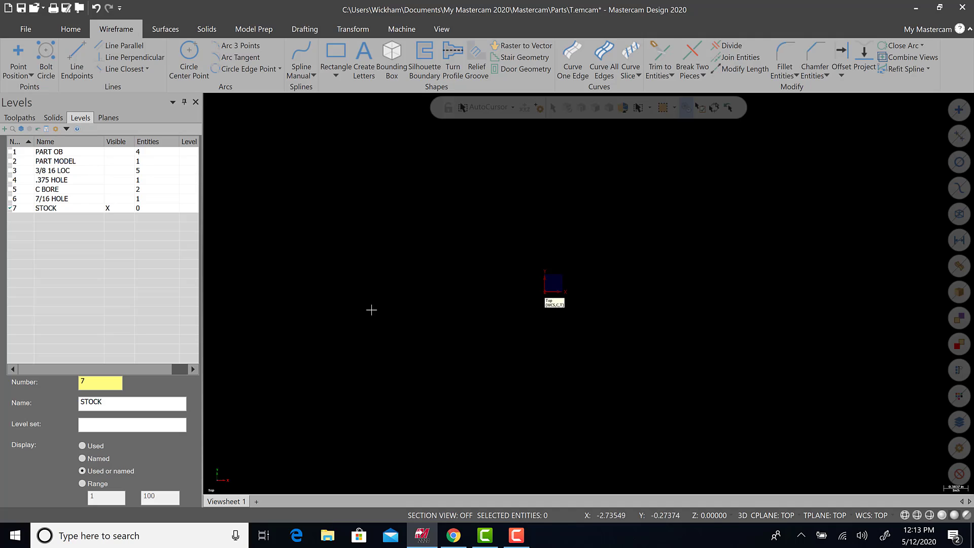
Toggle the visibility of the PART MODEL level to check the drilled block, leaving the level hidden
click(109, 162)
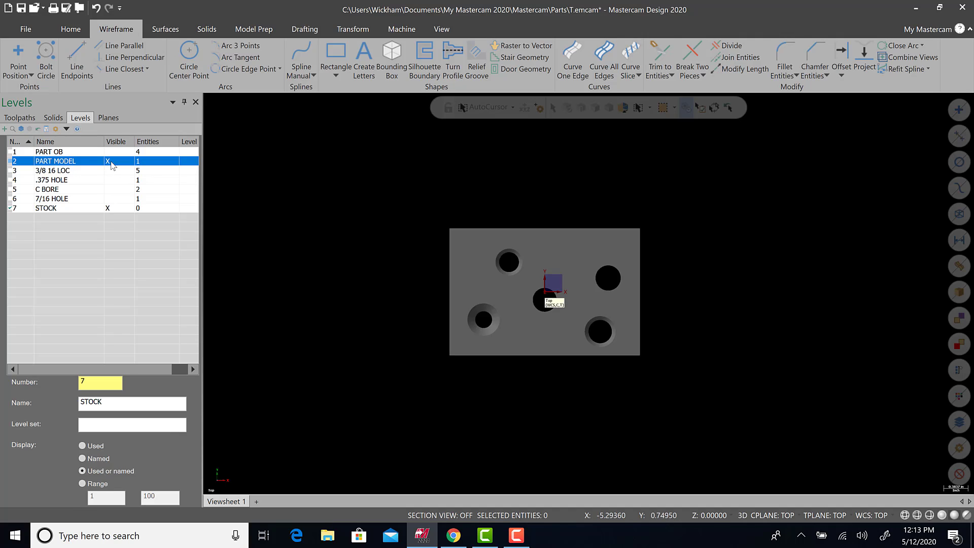
click(110, 161)
click(110, 162)
click(110, 161)
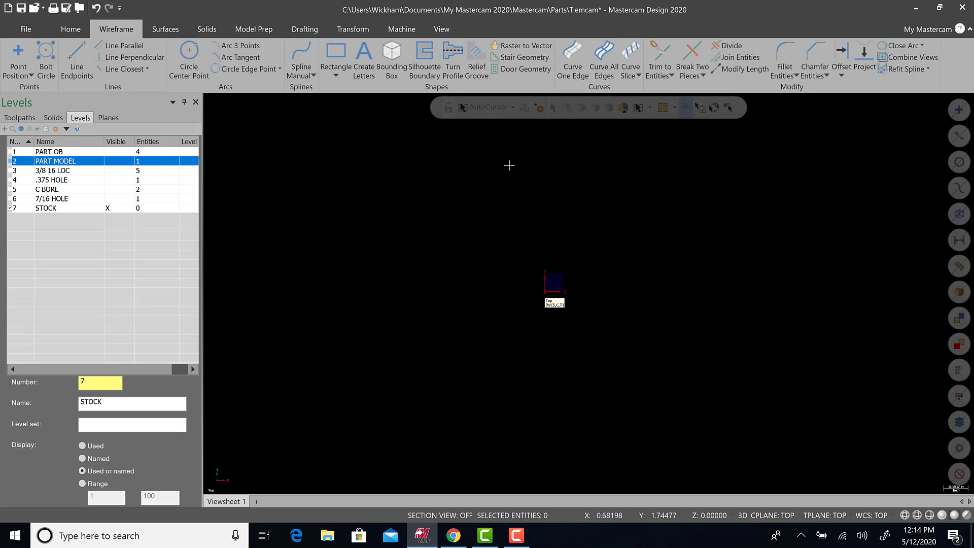
Set the 7/16 HOLE plane as WCS, construction plane and tool plane, and show the PART MODEL level to check its origin
click(115, 117)
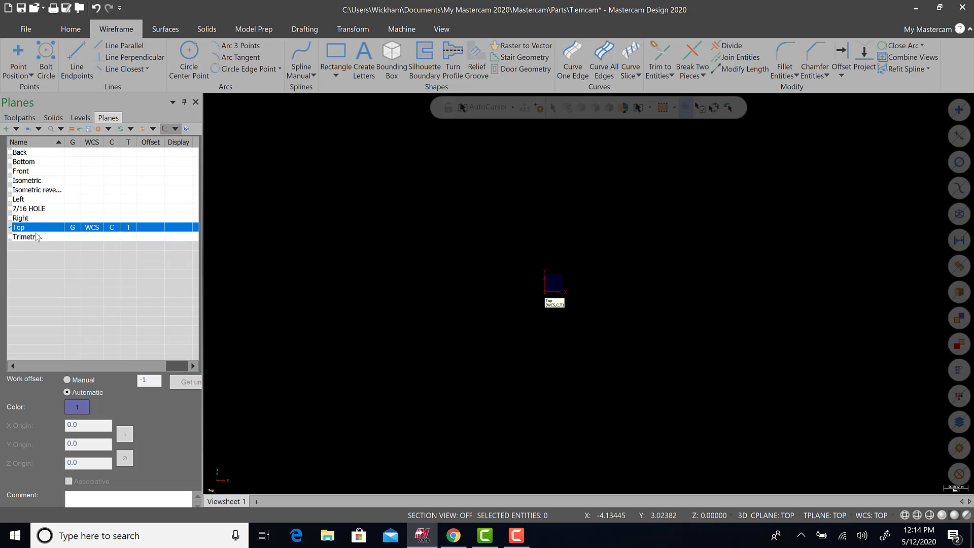
click(76, 208)
click(128, 208)
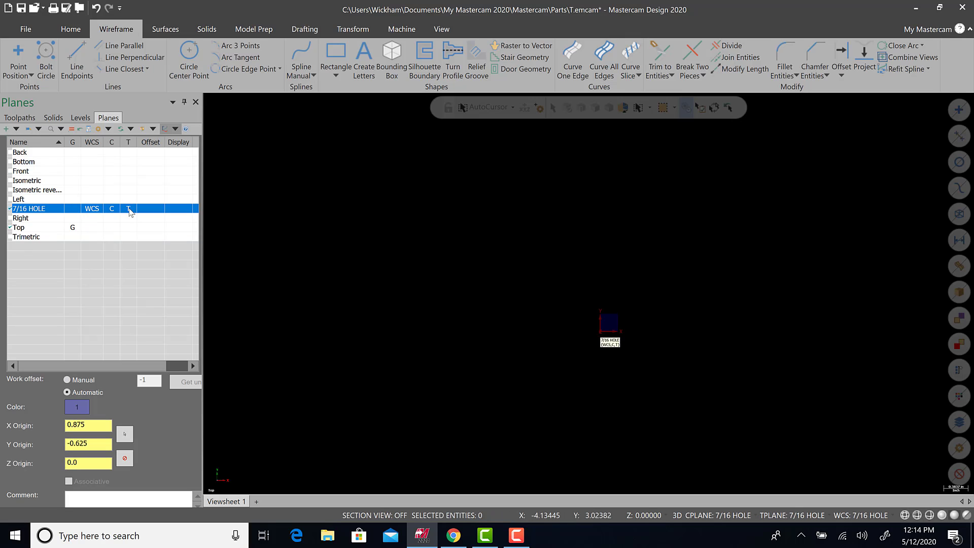
click(81, 118)
click(111, 161)
click(108, 118)
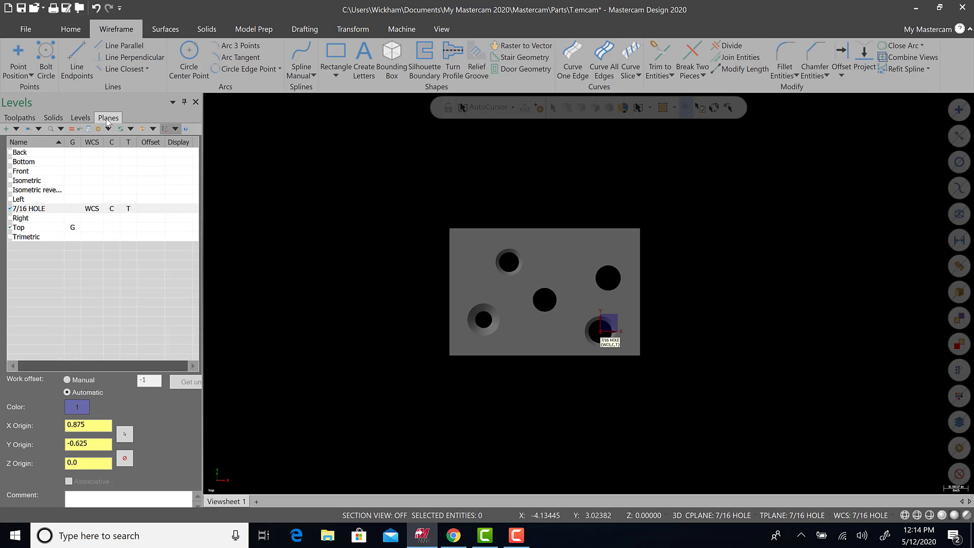
Set the Top plane back as WCS, construction plane and tool plane, and hide the PART MODEL level
click(94, 219)
click(98, 228)
click(116, 229)
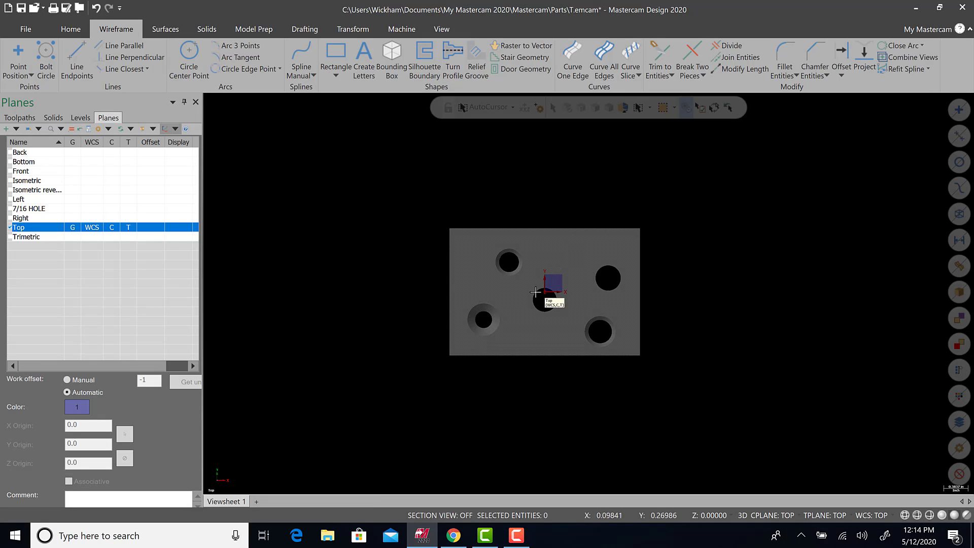
click(81, 120)
click(112, 163)
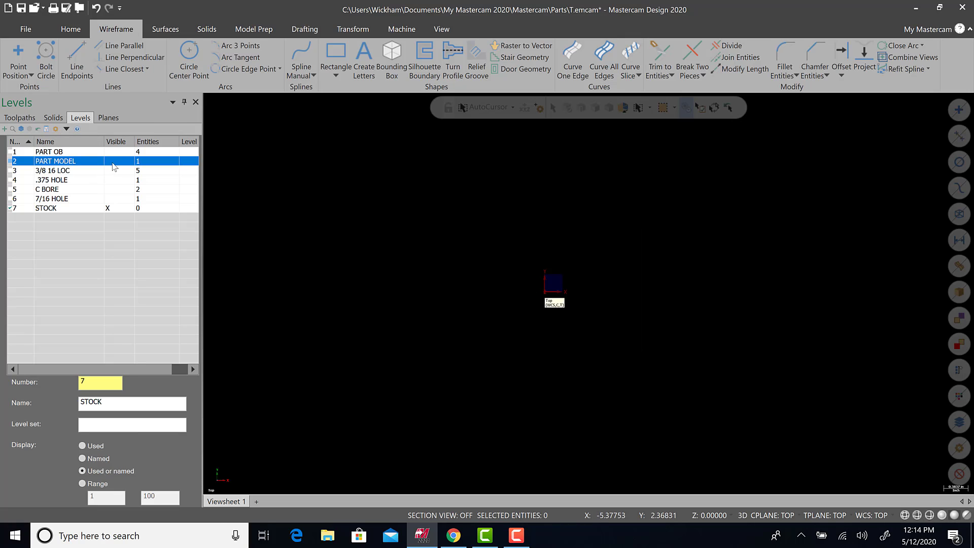
click(108, 118)
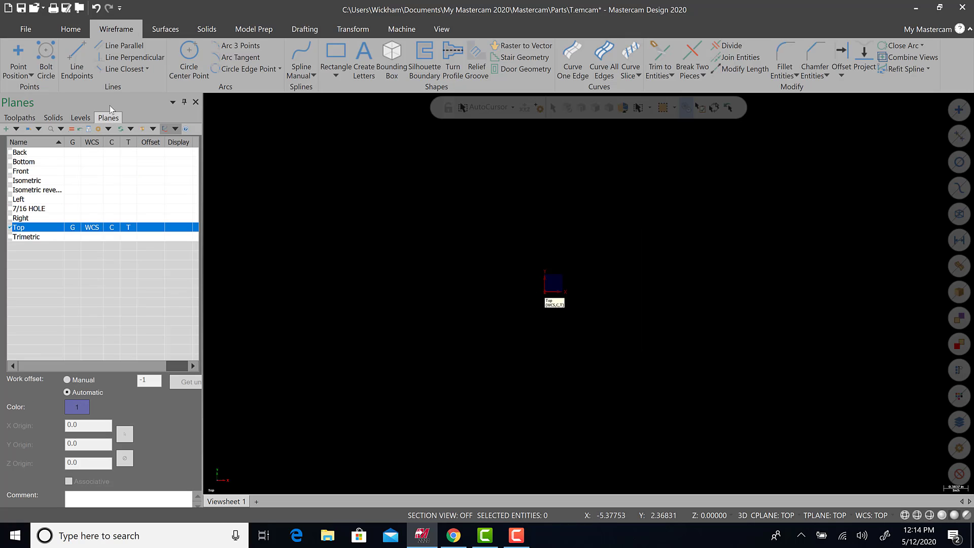
click(86, 118)
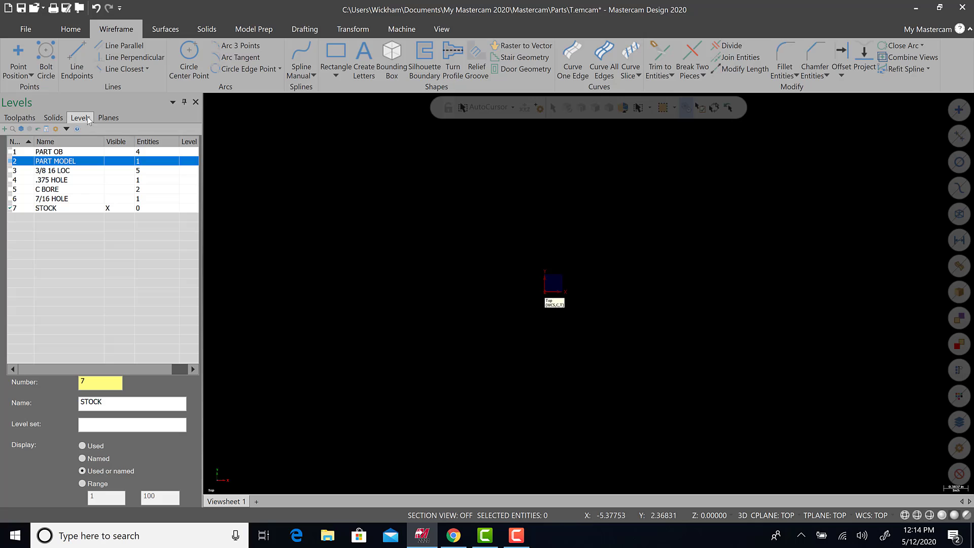
On the STOCK level, sketch a rectangle centered on the origin, about 5.18 wide and 2.38 high
click(68, 208)
right_click(68, 206)
click(102, 213)
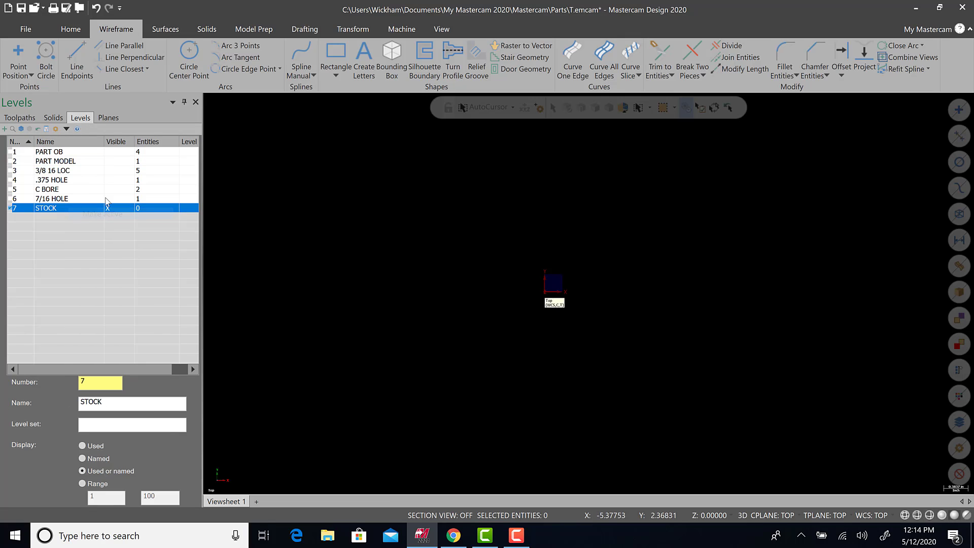
click(335, 56)
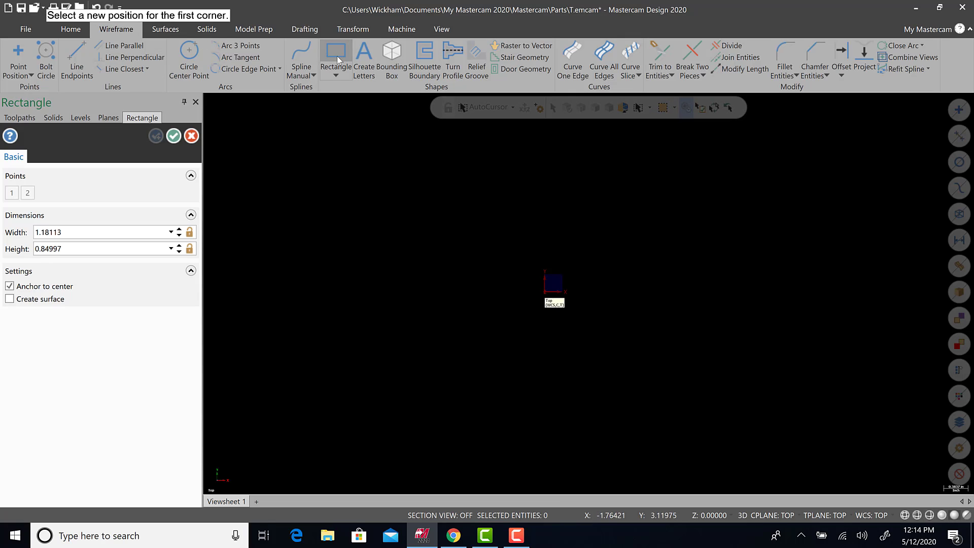
click(547, 297)
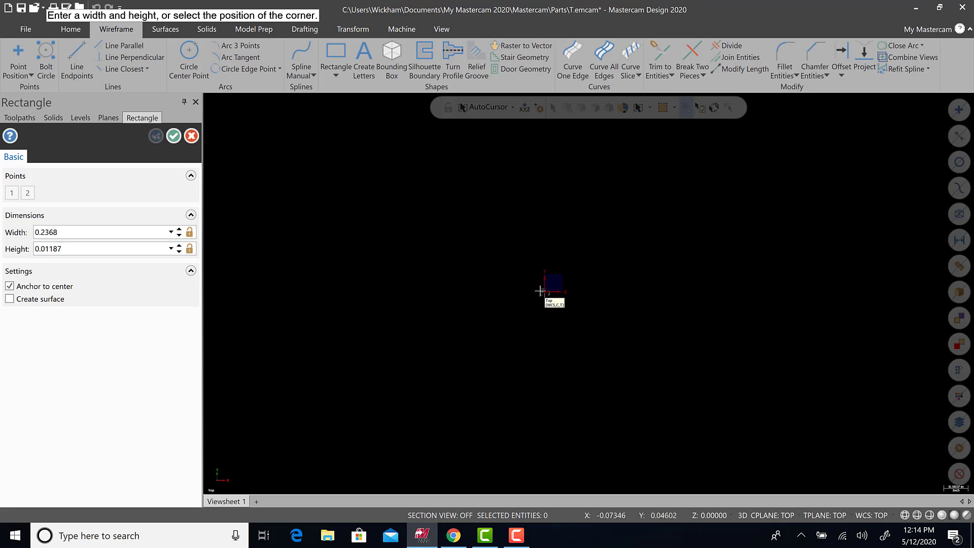
click(380, 217)
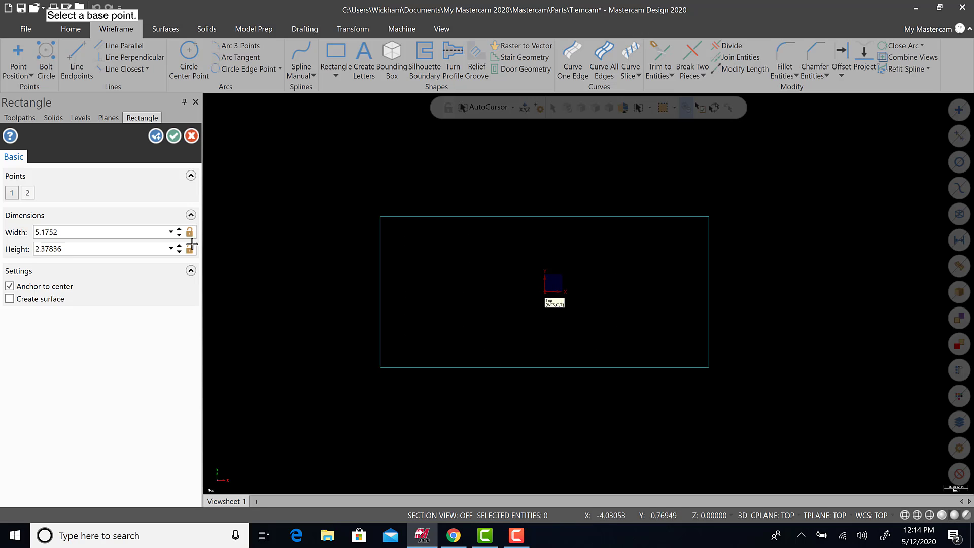
Set the rectangle's width to 3.125 and height to 2.0, accept it, and toggle the STOCK level to check its geometry
click(113, 227)
text(3)
click(81, 249)
text(2)
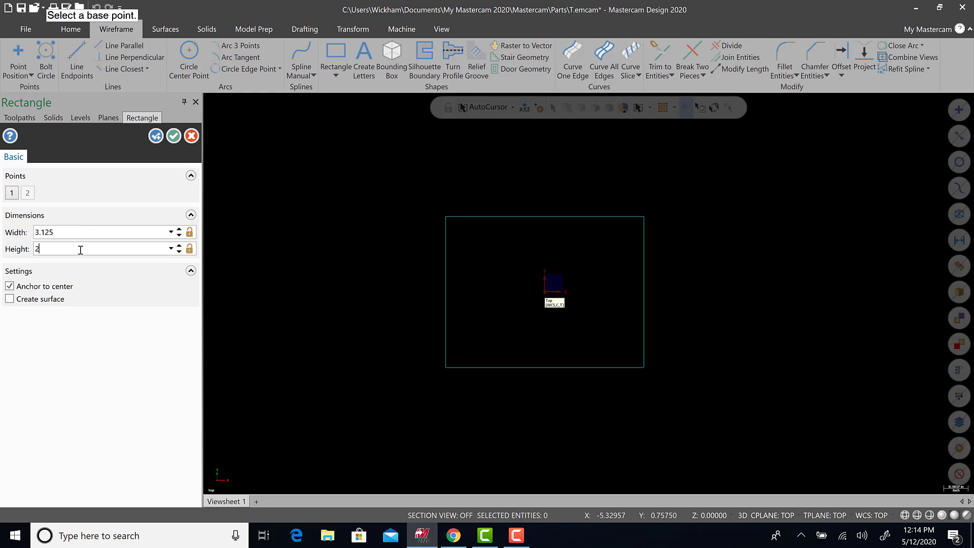
key(Return)
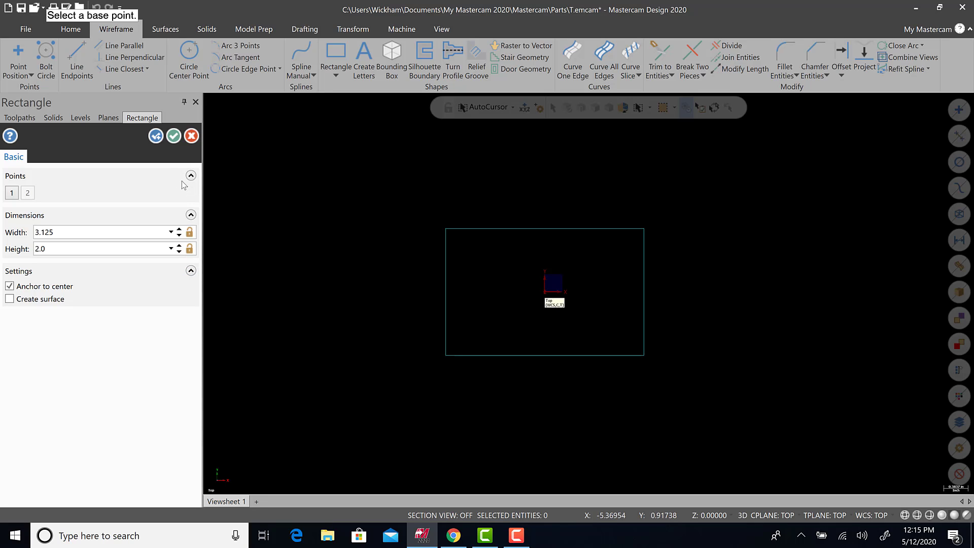
click(174, 134)
click(107, 208)
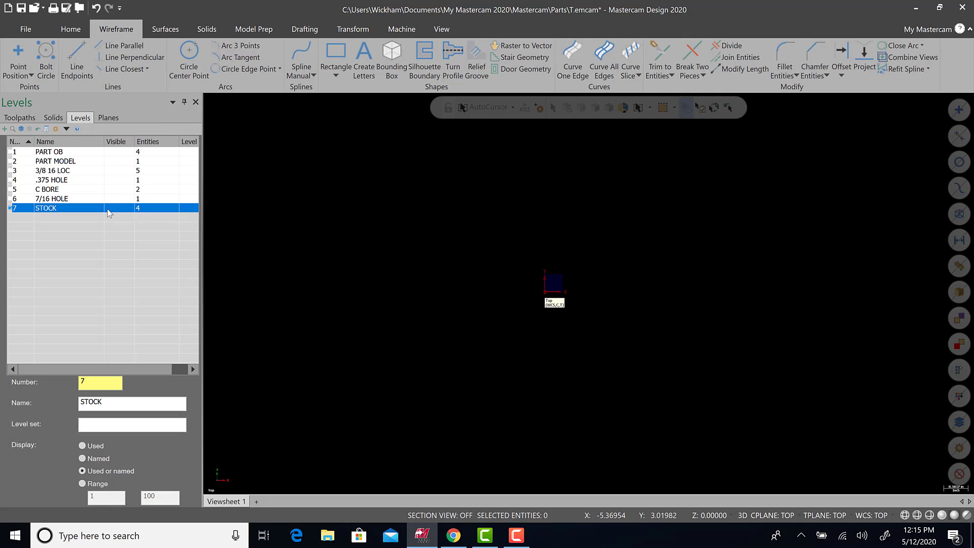
click(107, 208)
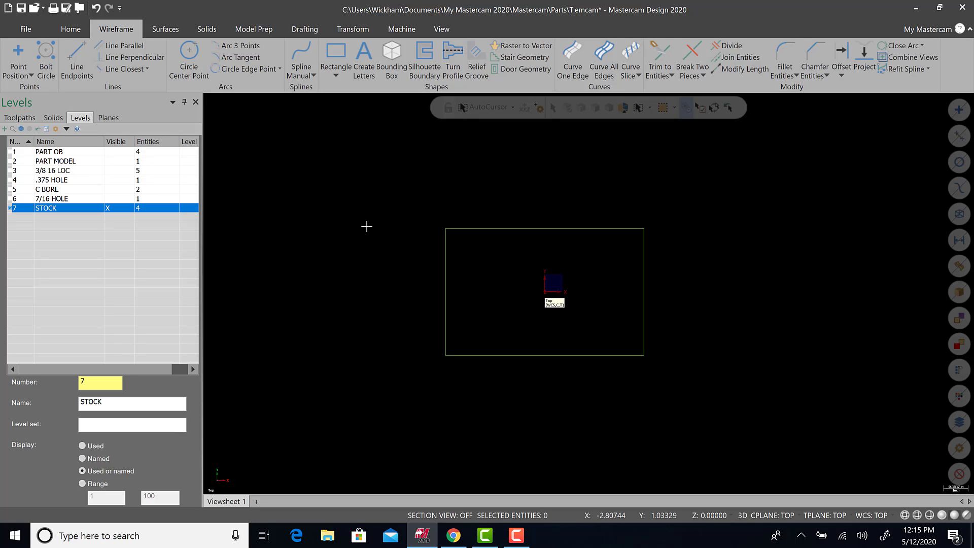
Extrude the stock rectangle downward 0.5 as a new solid body in isometric view
right_click(366, 227)
click(404, 317)
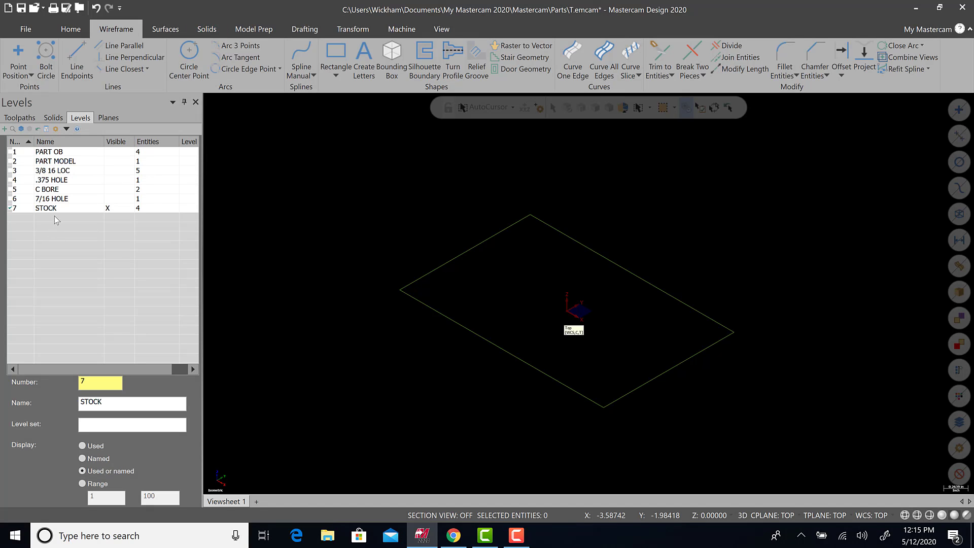
click(76, 209)
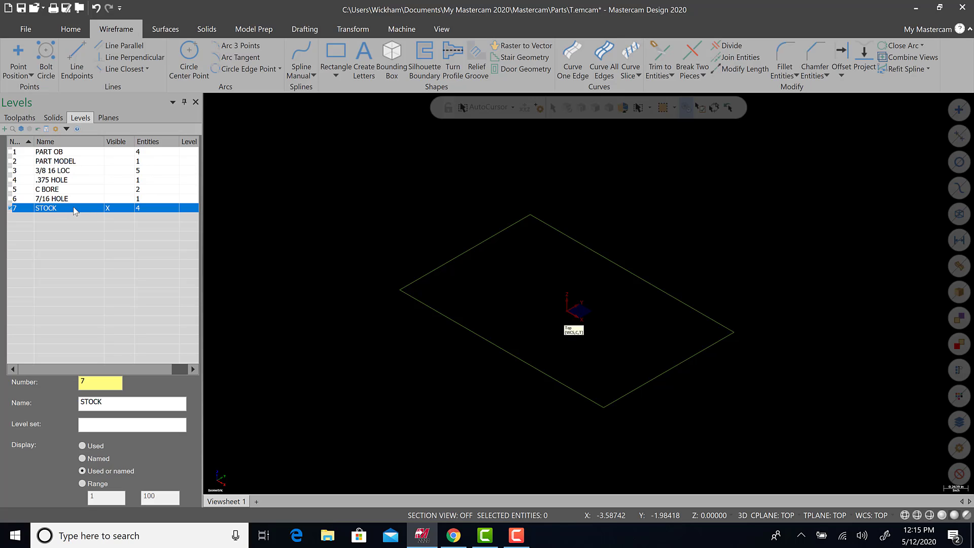
click(206, 31)
click(108, 59)
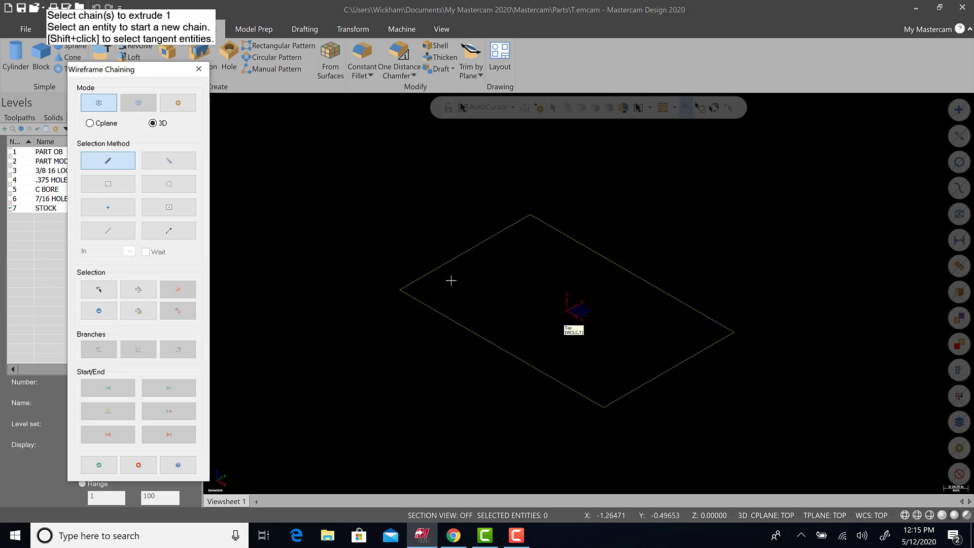
click(437, 267)
click(99, 465)
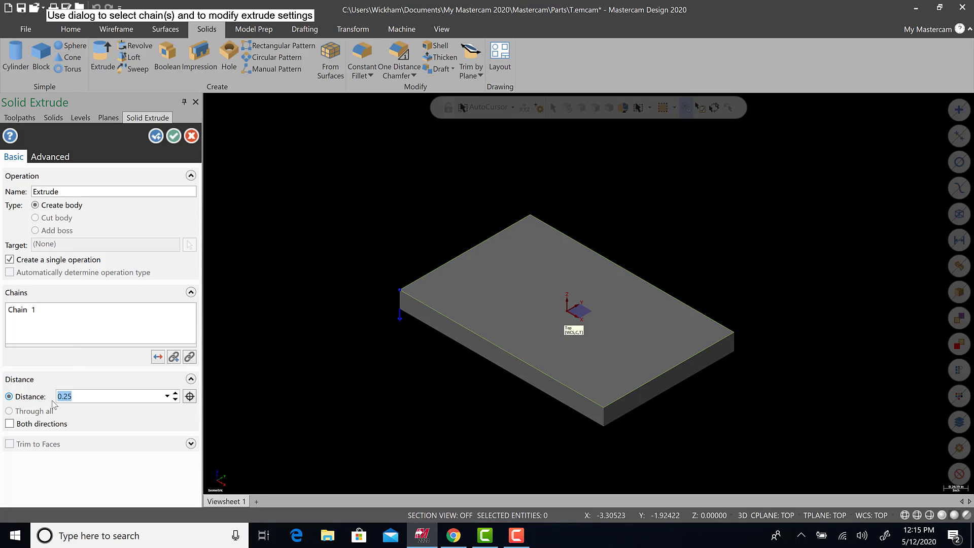
key(BackSpace)
text(.5)
key(Return)
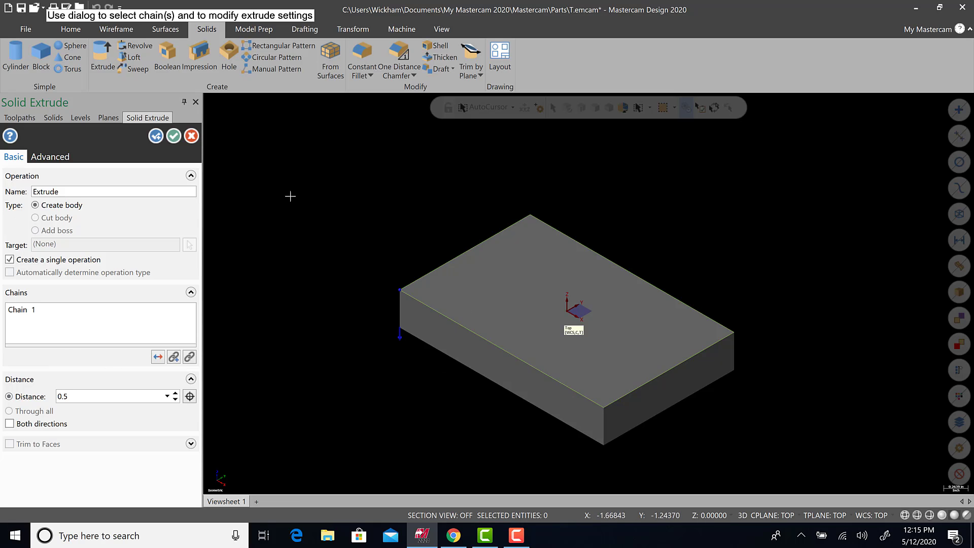
click(174, 136)
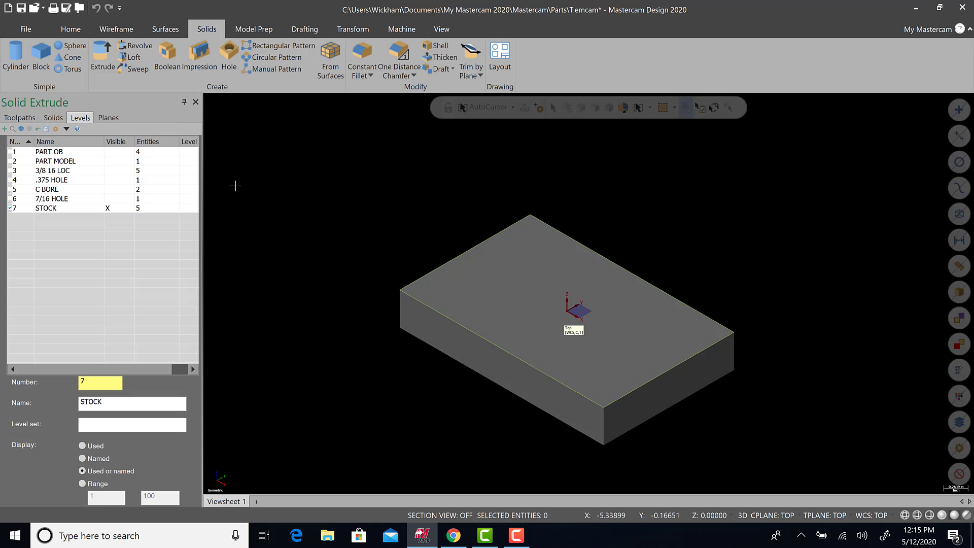
Toggle the STOCK level off and on to check that it holds the extruded block
click(108, 208)
click(108, 208)
click(109, 208)
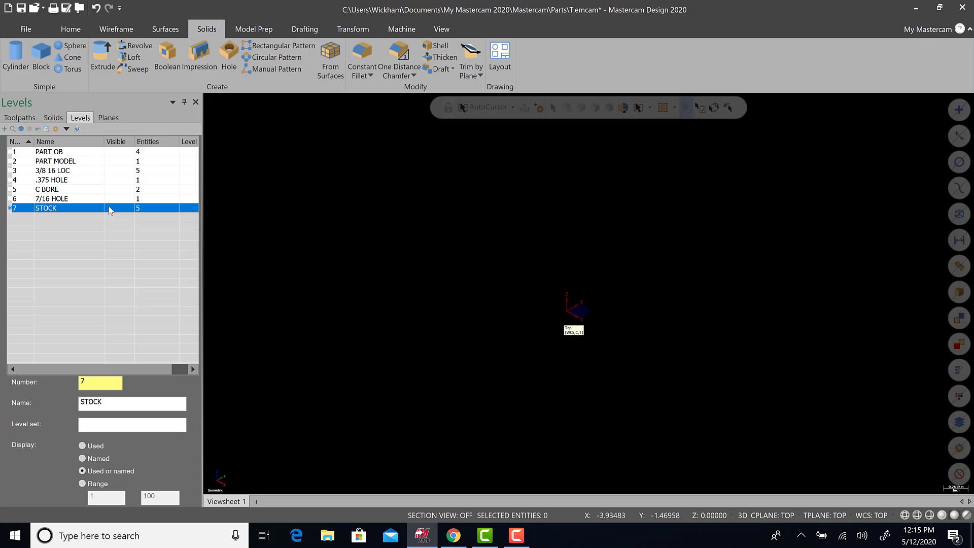
click(108, 208)
click(108, 208)
click(109, 208)
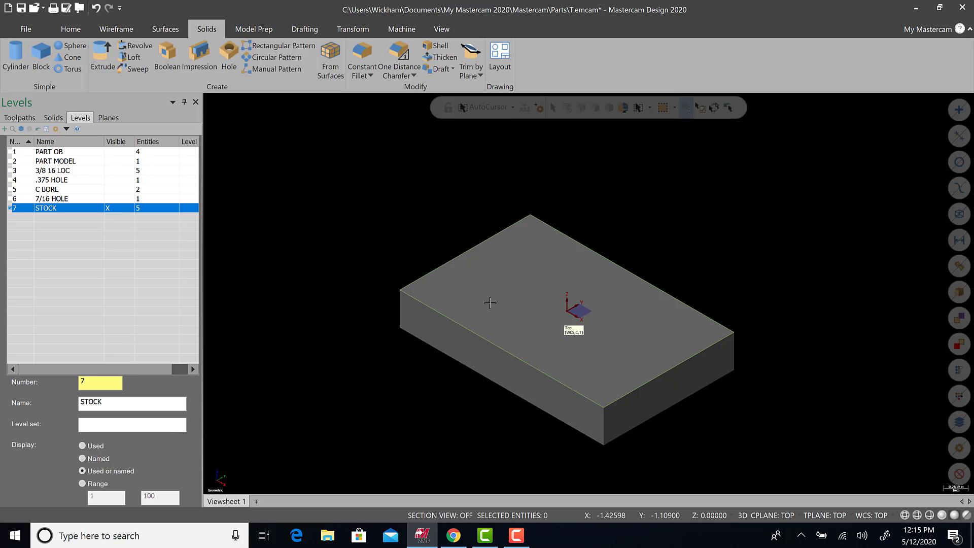
Check which level the stock solid is assigned to in its entity properties, without making changes
click(493, 302)
right_click(493, 303)
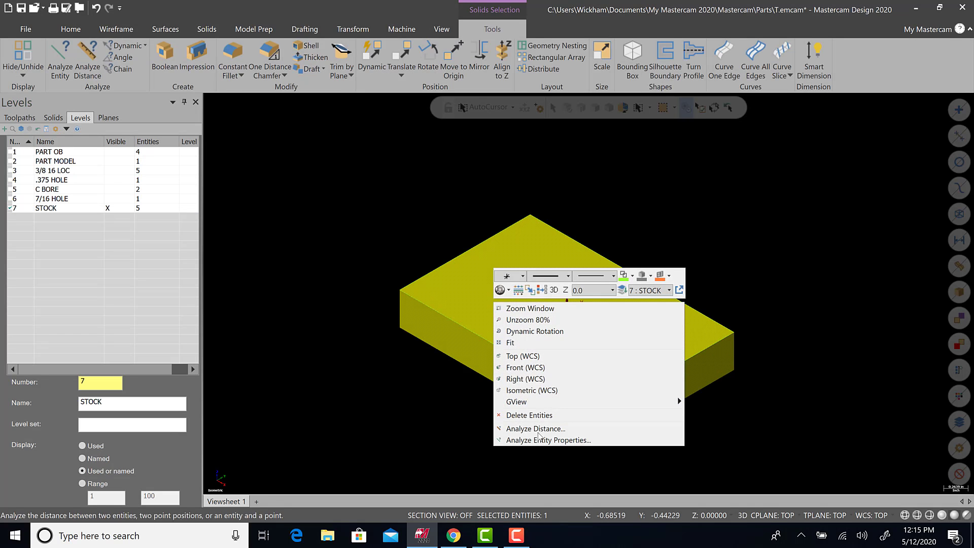
click(535, 437)
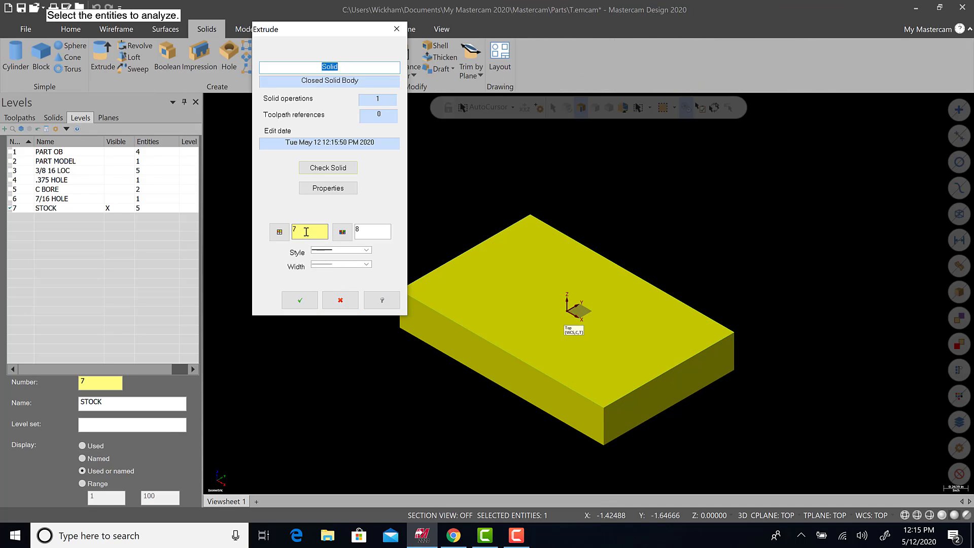
click(339, 300)
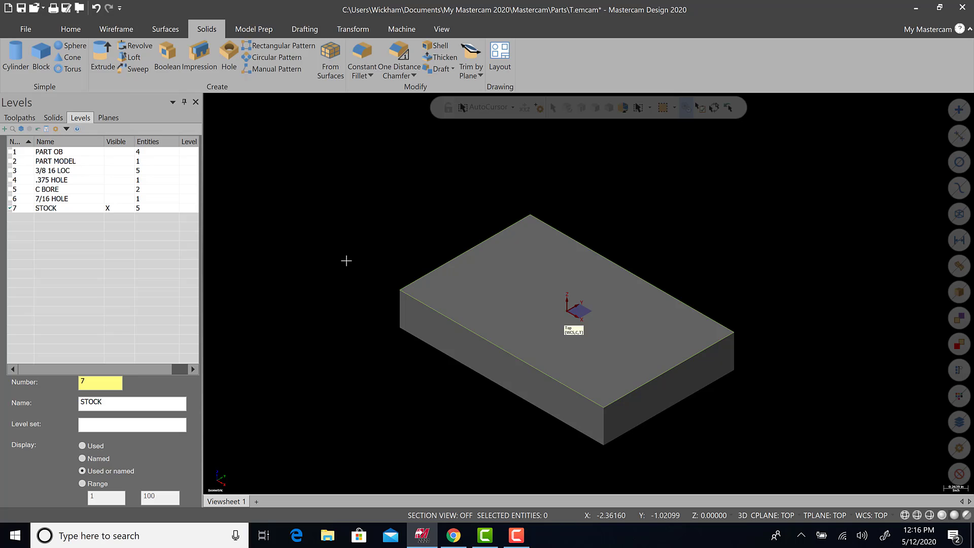
Change the stock solid's color to red-orange, color number 177, in its entity properties
mouse_move(341, 258)
middle_down()
mouse_move(654, 406)
mouse_move(603, 413)
mouse_move(419, 295)
middle_up()
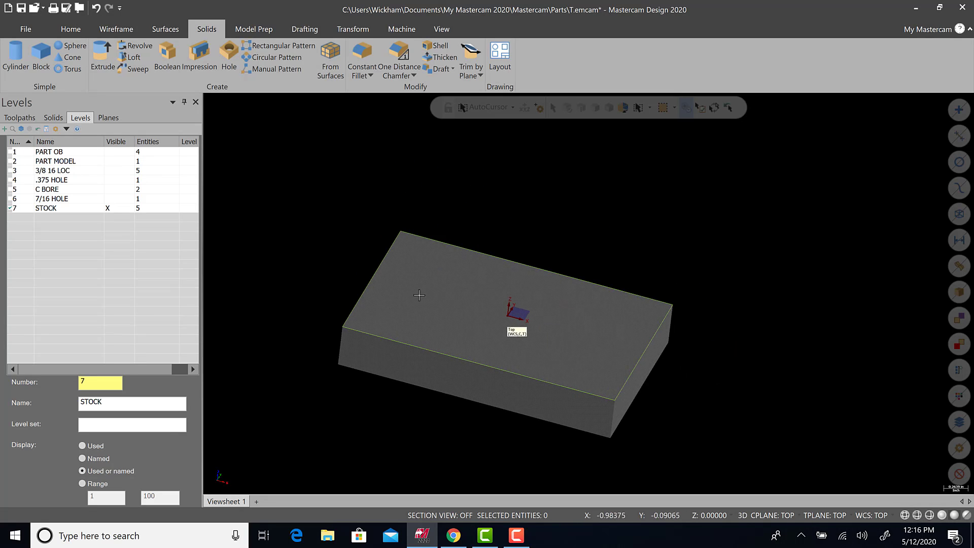
click(72, 162)
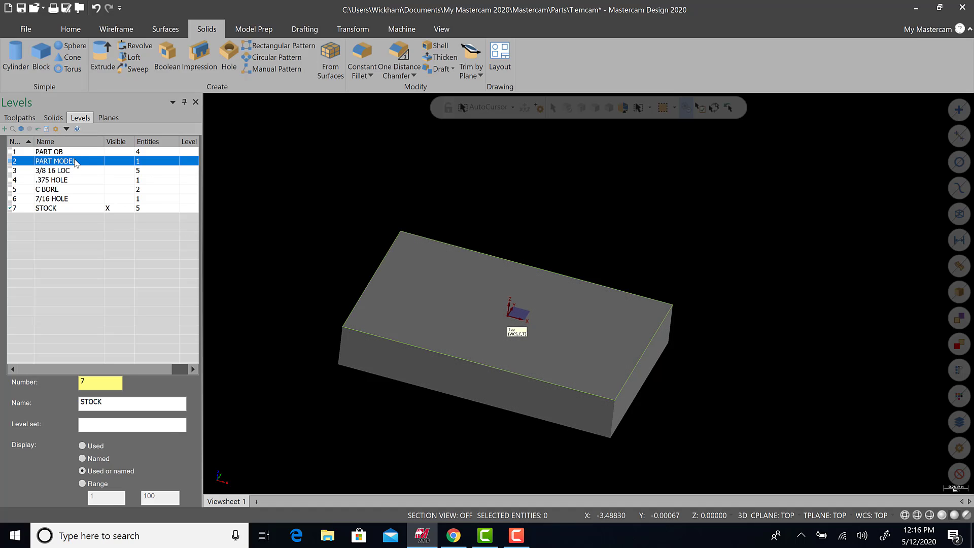
click(56, 208)
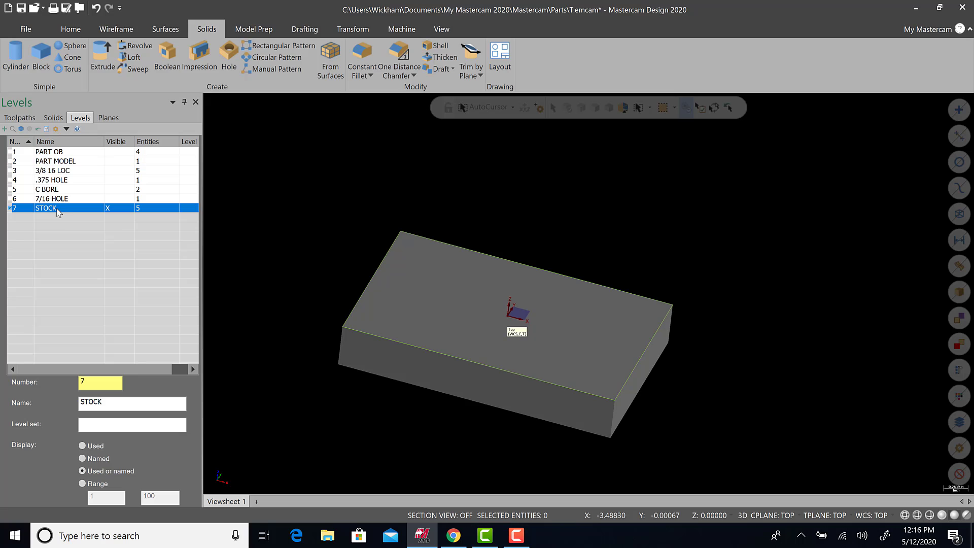
click(454, 301)
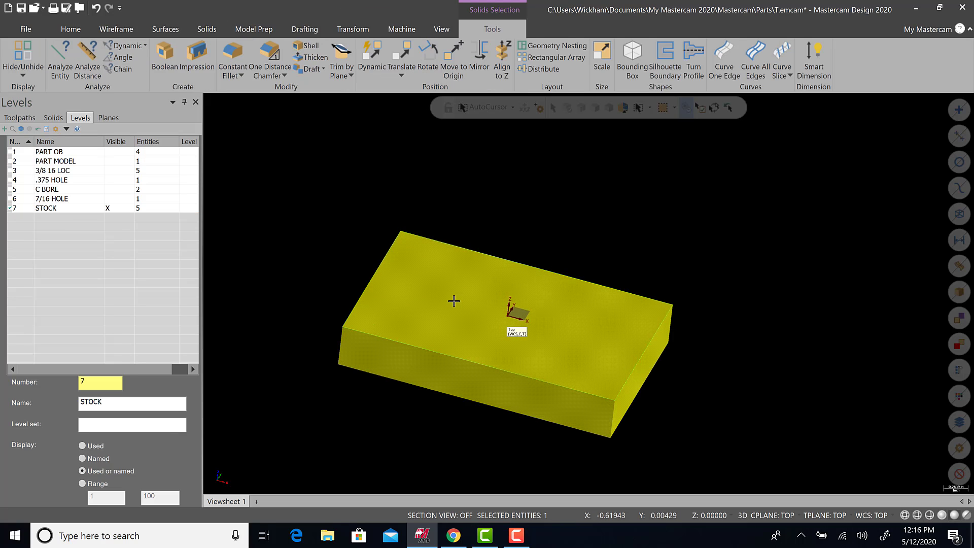
right_click(454, 301)
click(508, 439)
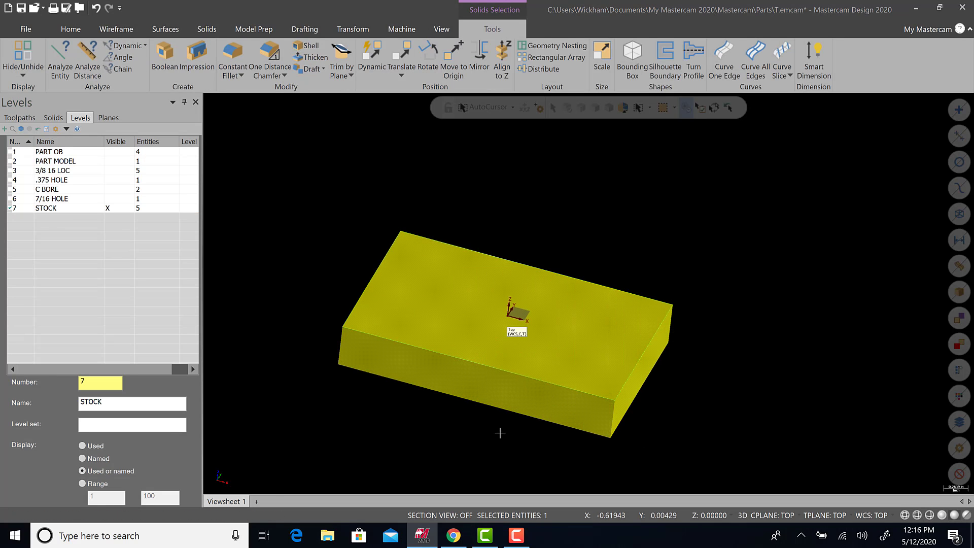
click(342, 233)
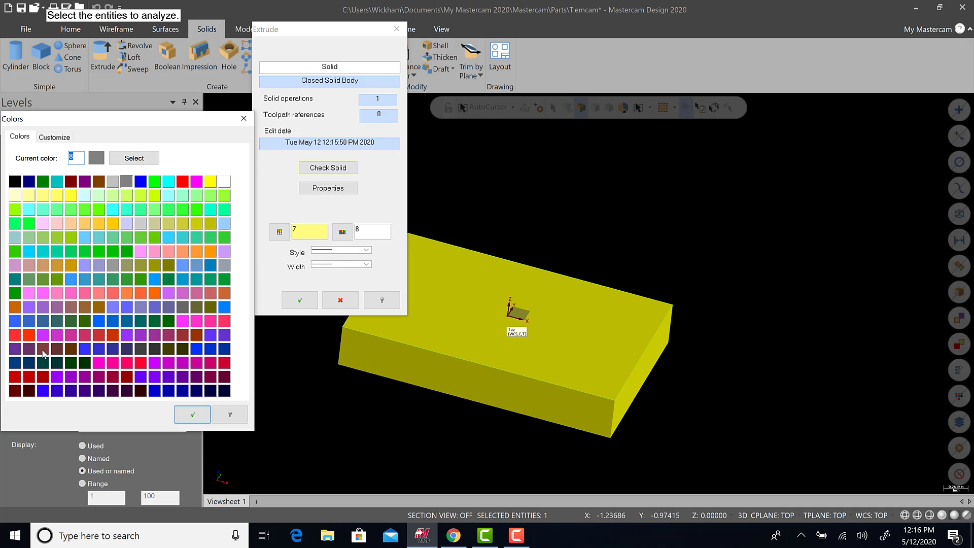
click(32, 339)
click(193, 414)
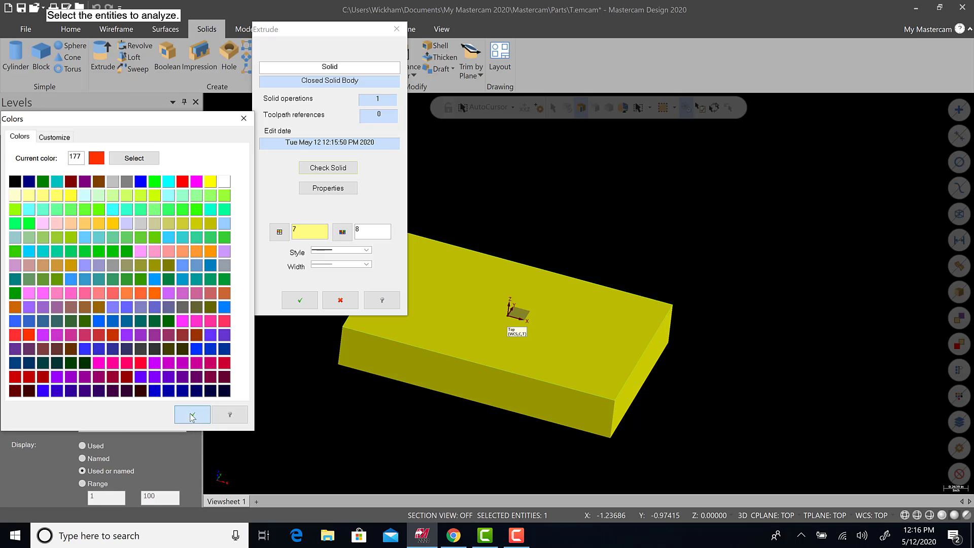
click(300, 300)
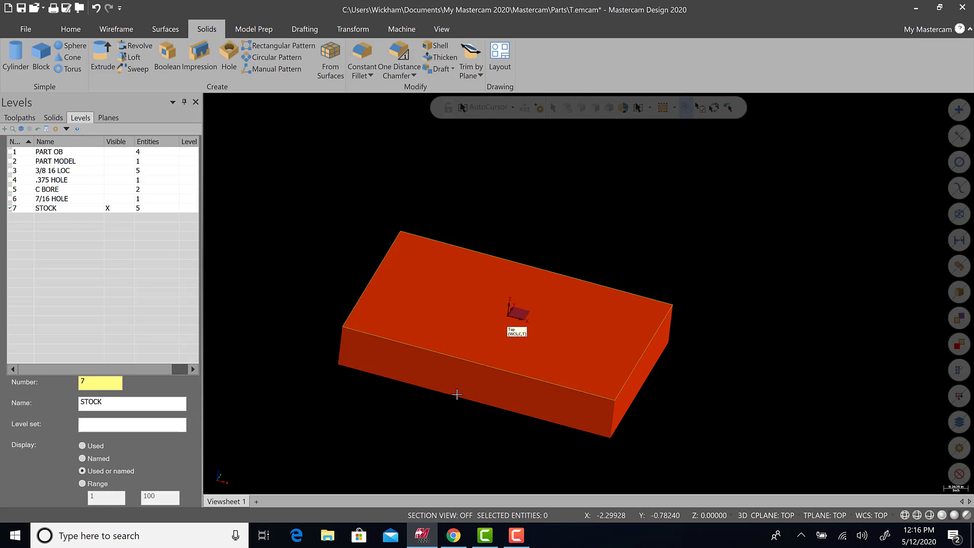
Show the PART MODEL level and toggle STOCK to compare the drilled block with its stock, then hide PART MODEL
click(116, 161)
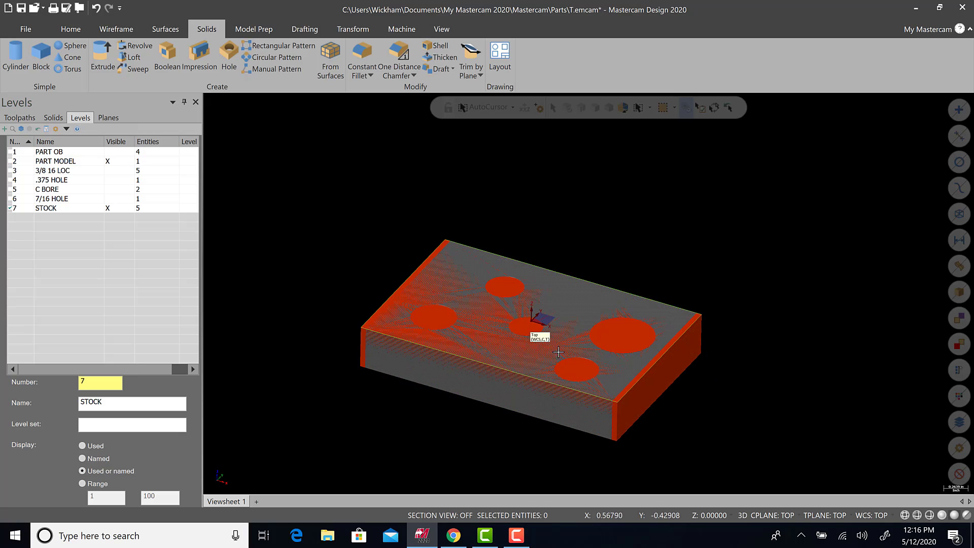
click(118, 209)
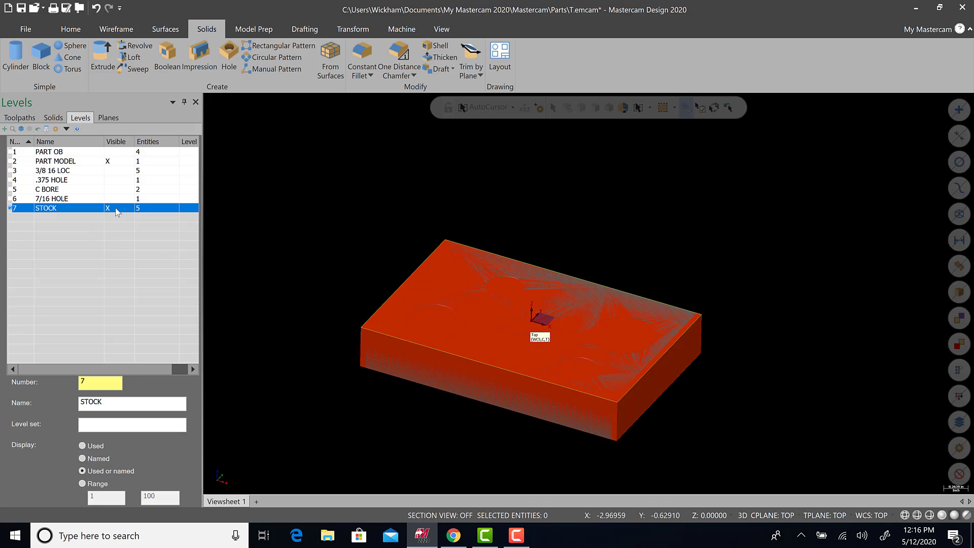
click(116, 208)
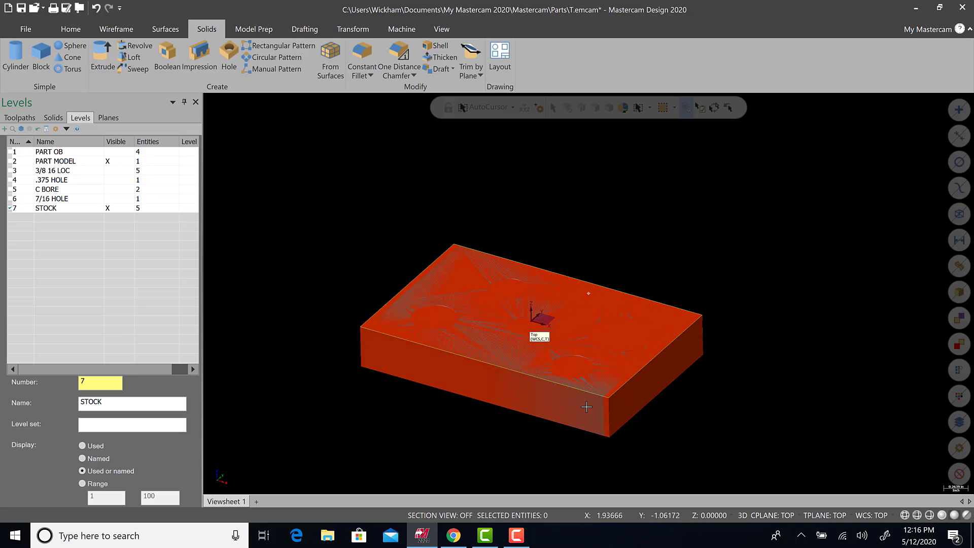
middle_drag(583, 402, 711, 385)
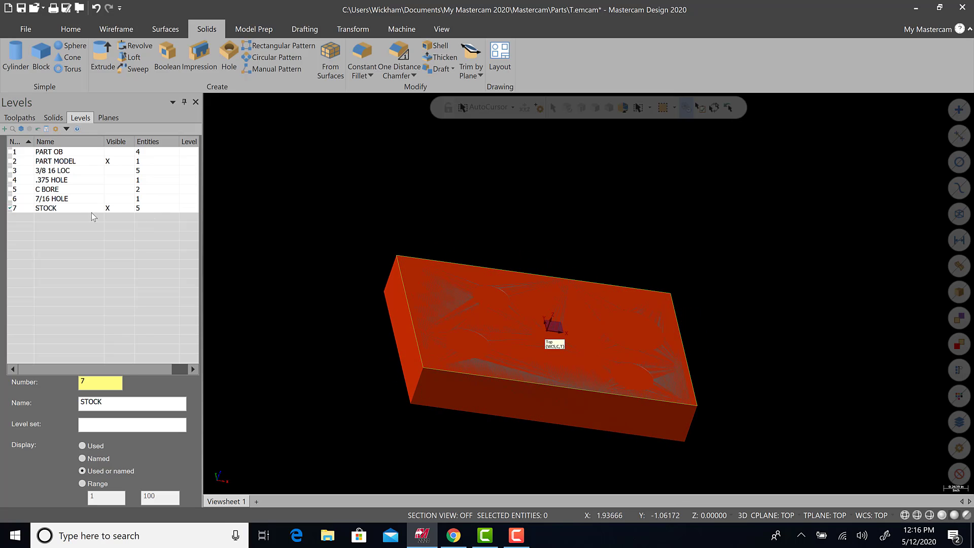
click(113, 209)
right_click(321, 192)
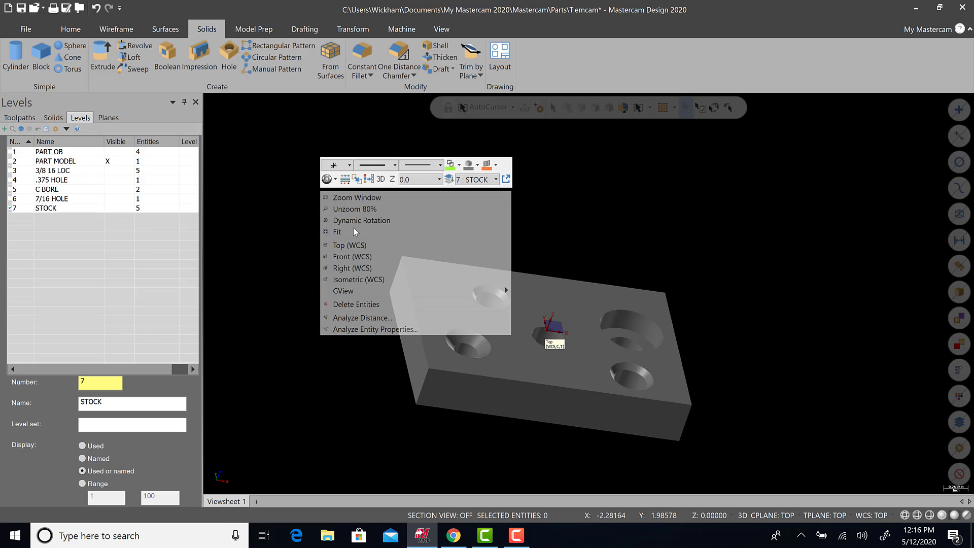
click(358, 247)
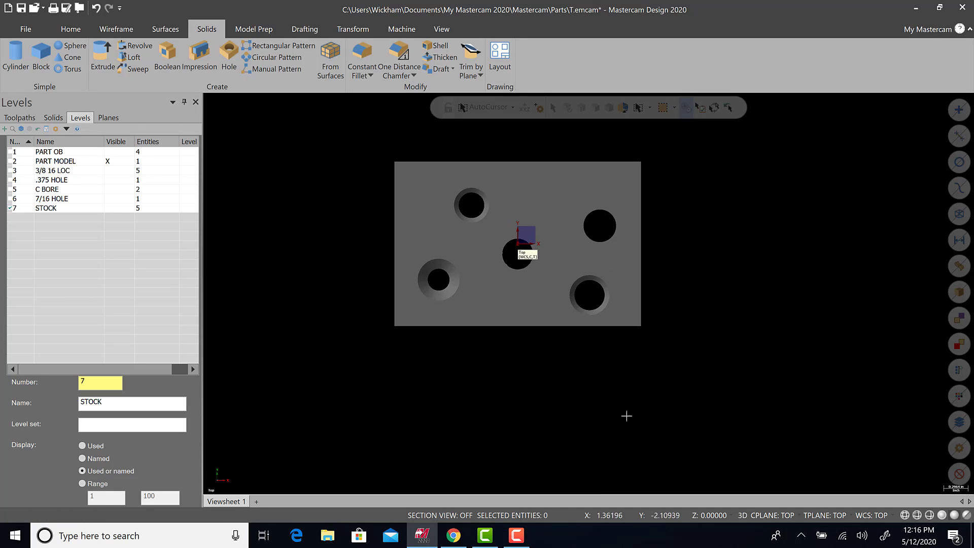
click(113, 209)
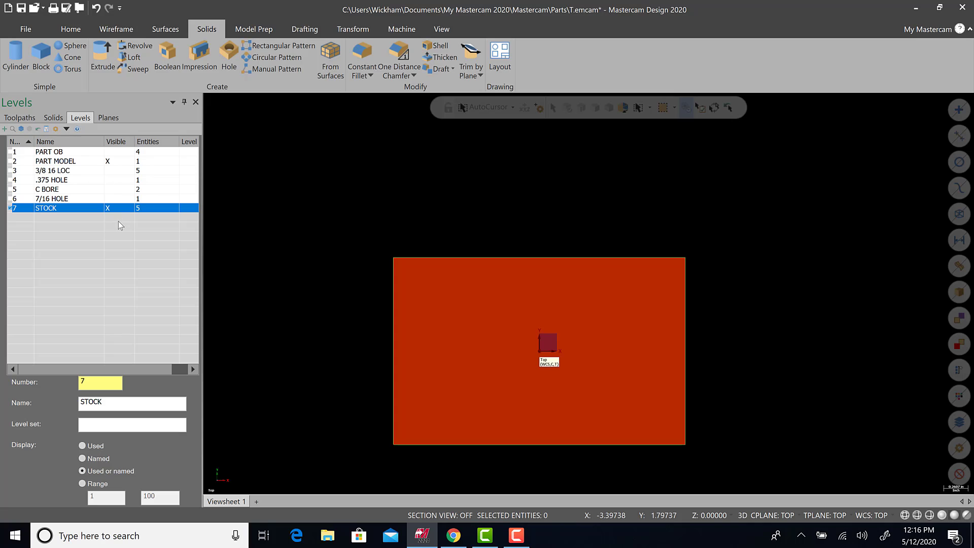
middle_drag(391, 334, 350, 282)
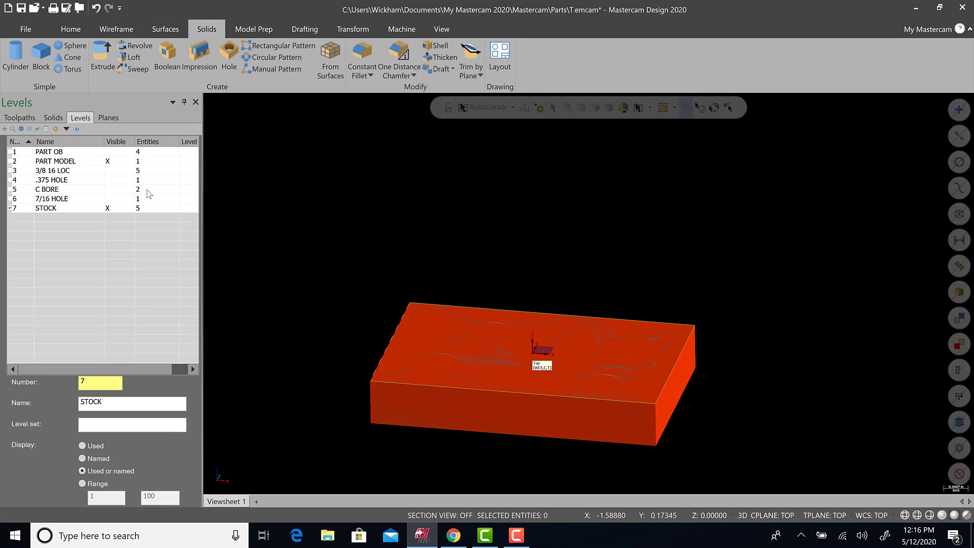
click(118, 161)
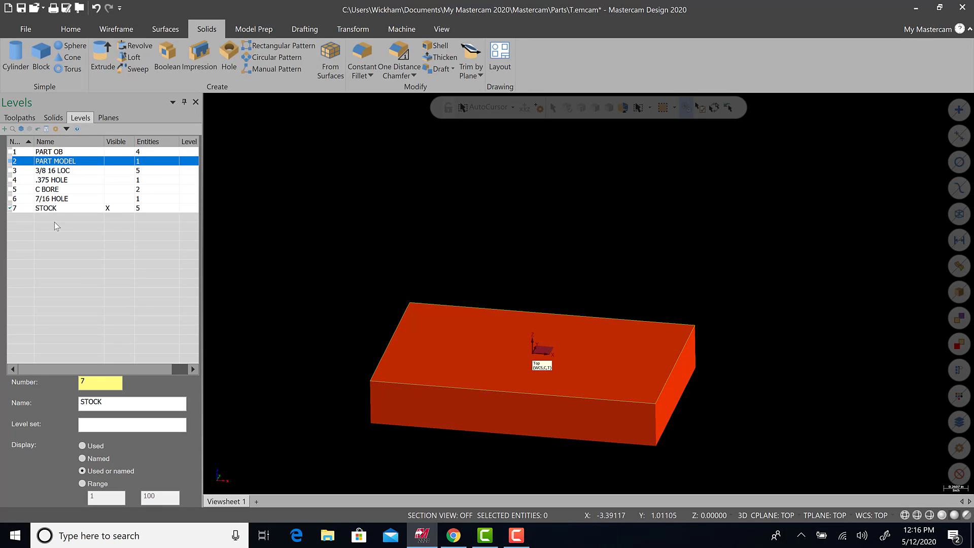
Create level 8 and name it STOCK MODEL
click(4, 129)
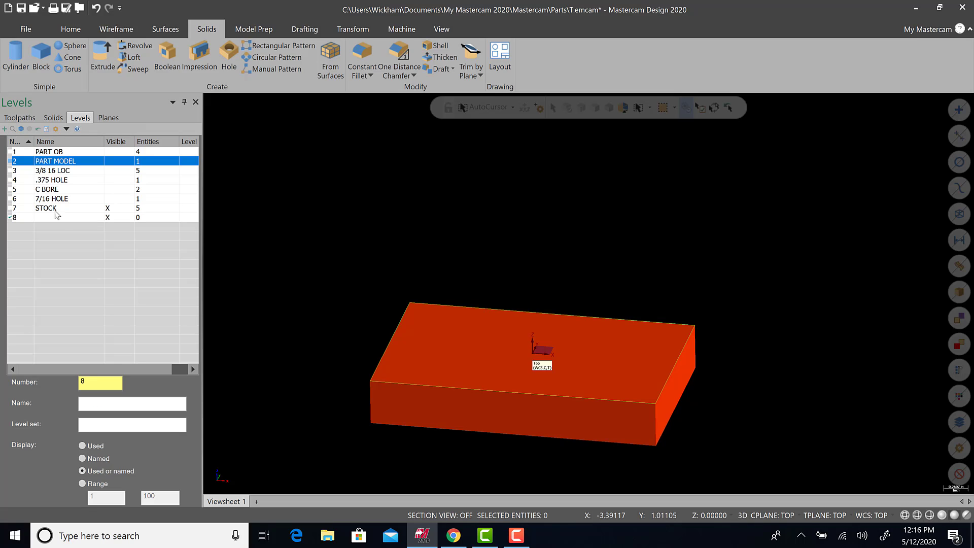
click(58, 218)
click(56, 219)
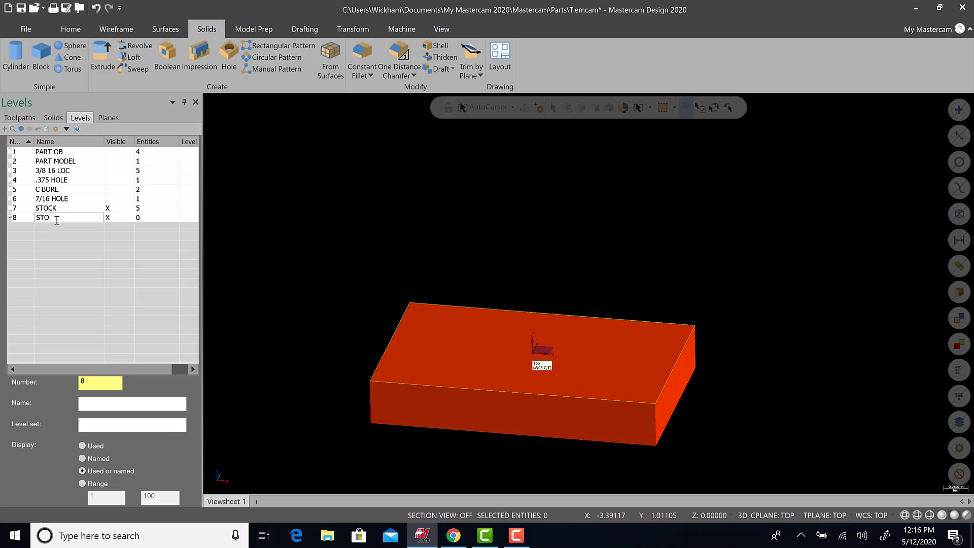
key(Return)
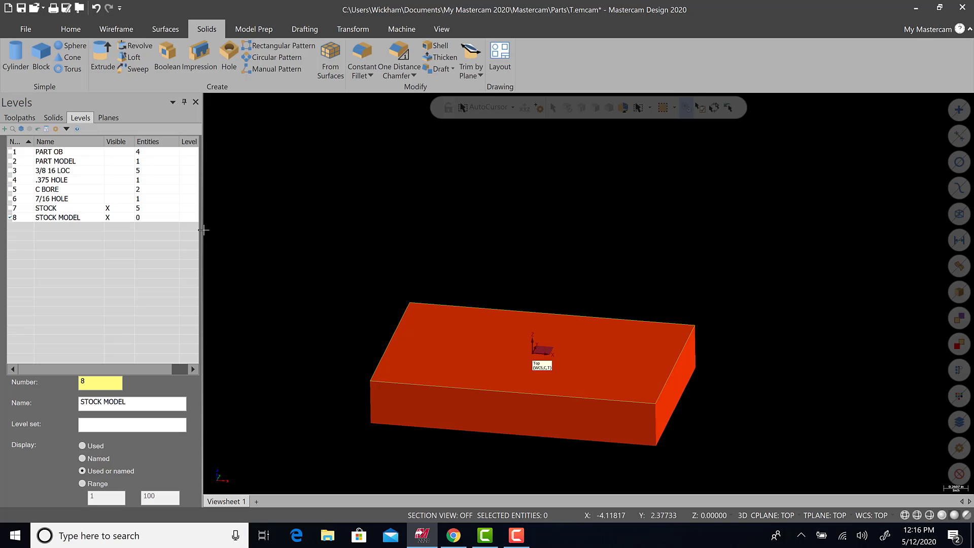
Reassign the stock solid from the STOCK level to level 8, STOCK MODEL, in its entity properties
right_click(484, 359)
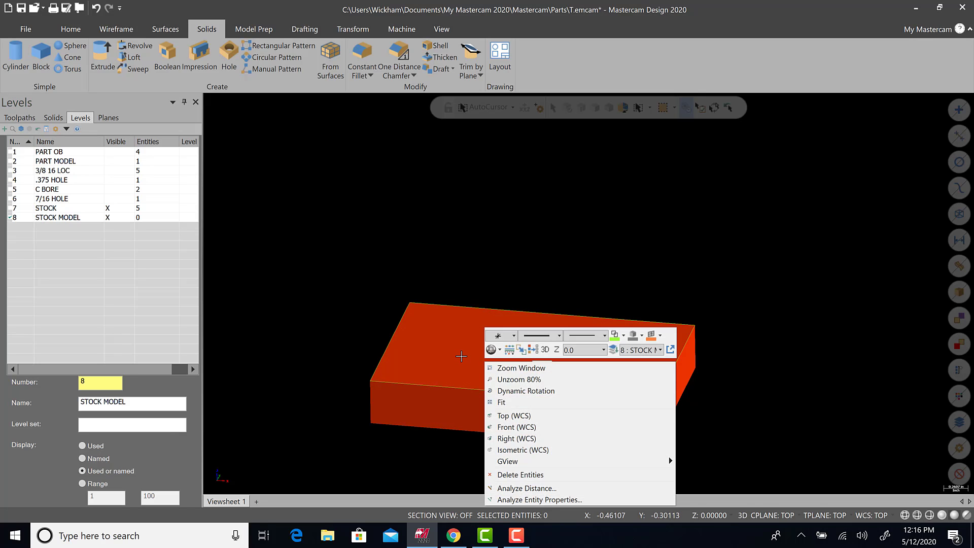
click(463, 352)
click(461, 357)
right_click(461, 357)
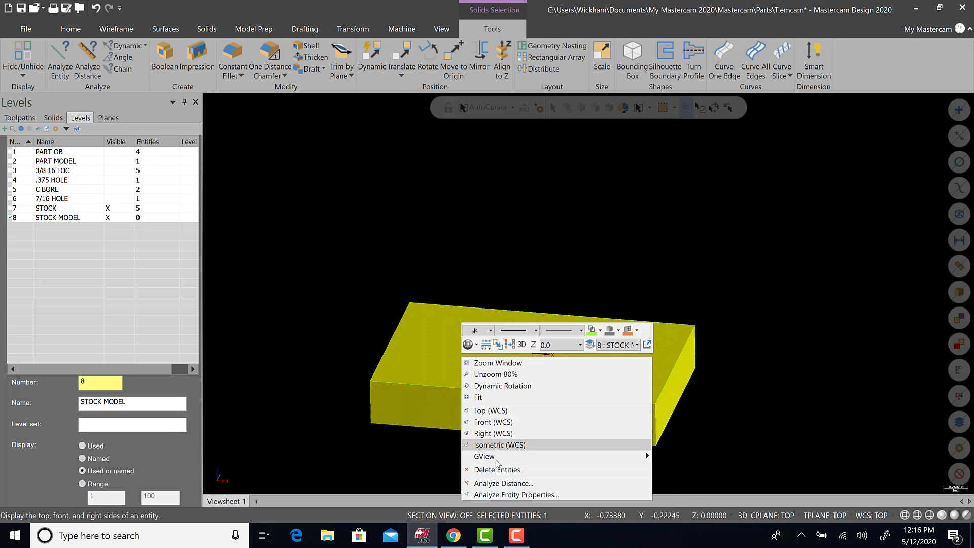
click(502, 496)
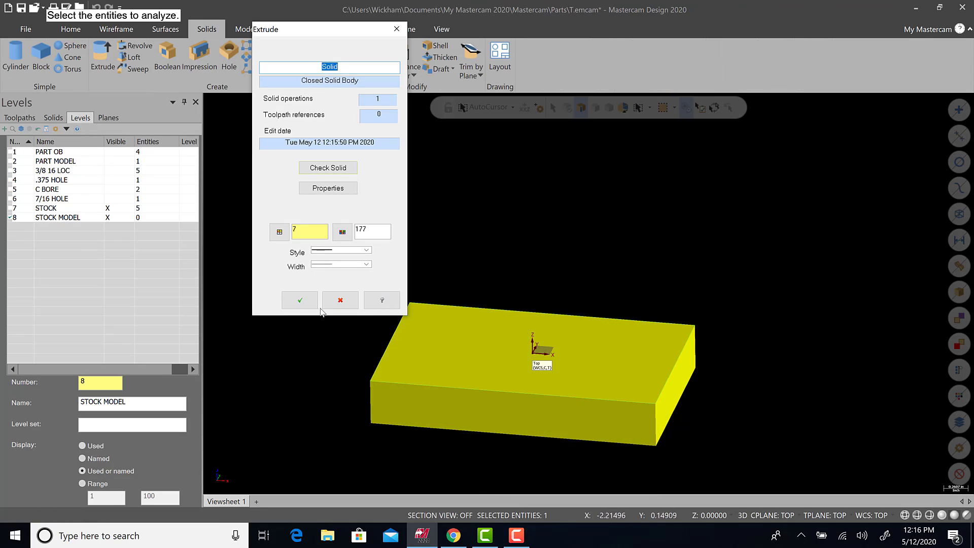
click(279, 232)
click(75, 226)
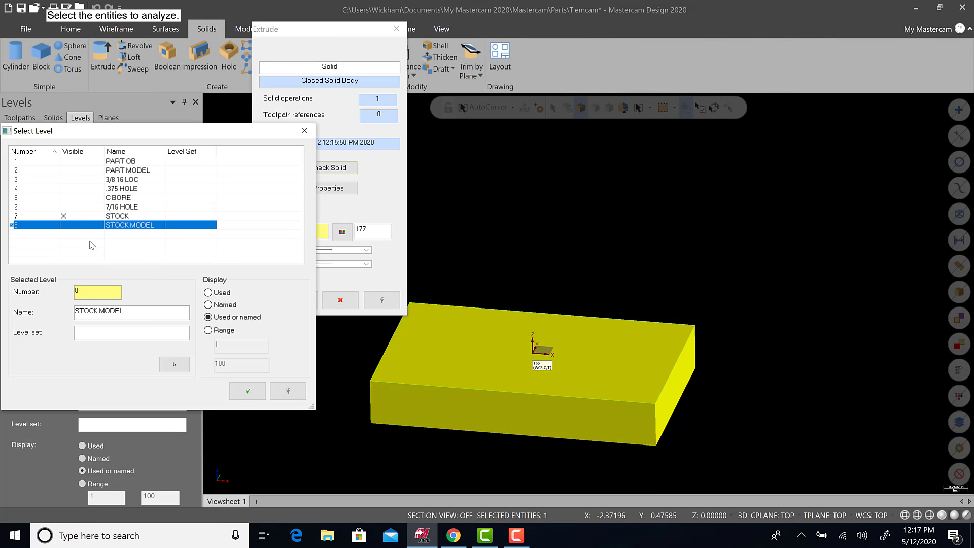
click(236, 394)
click(299, 299)
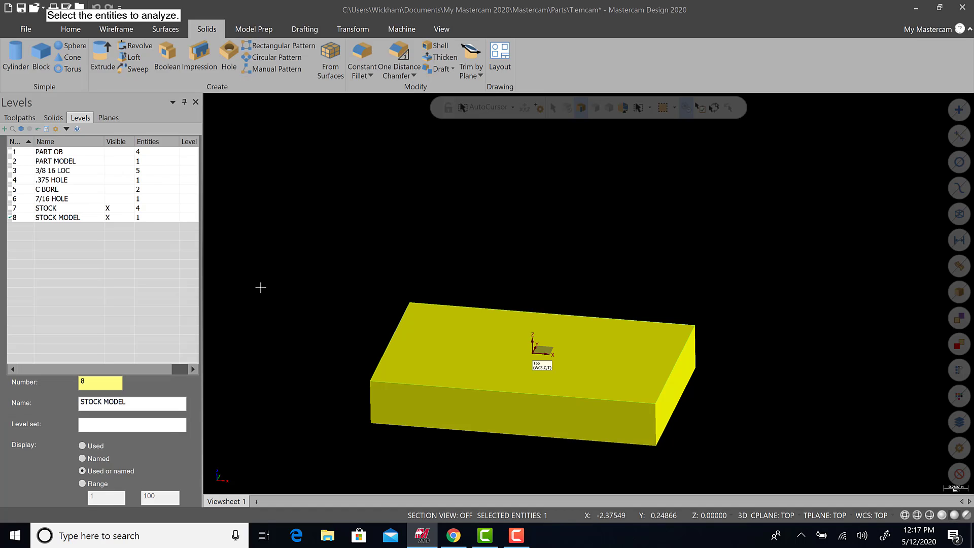
Hide the STOCK MODEL level and show PART MODEL within the stock outline in the top view
click(118, 218)
click(118, 218)
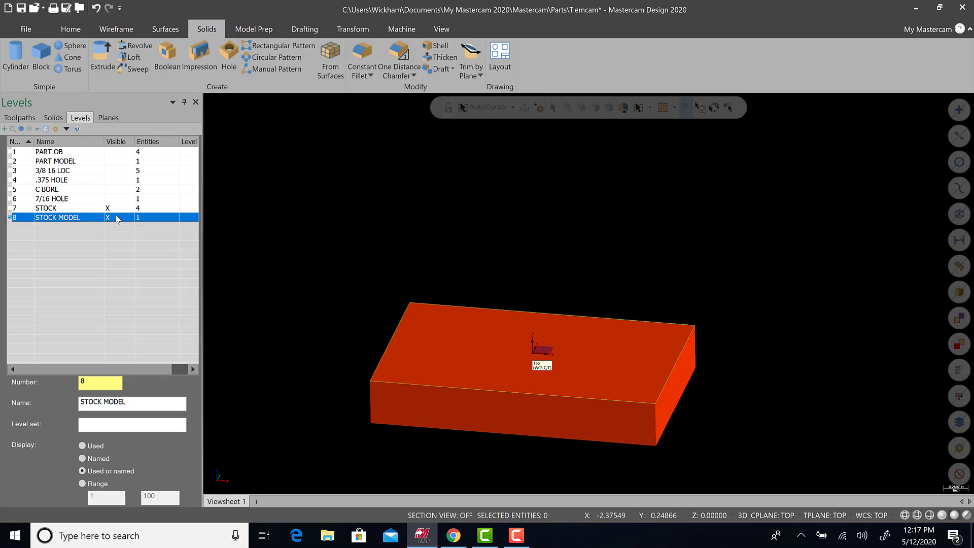
click(116, 218)
right_click(434, 187)
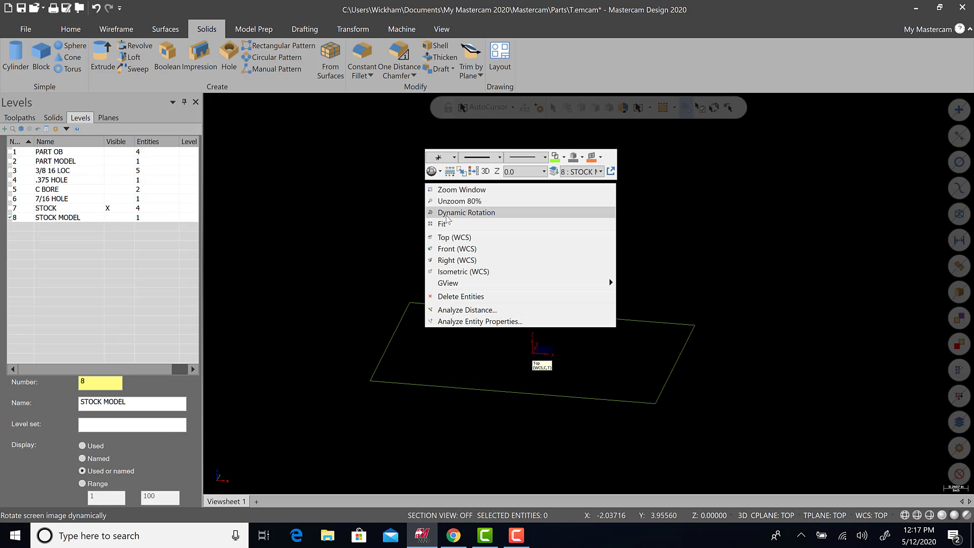
click(449, 238)
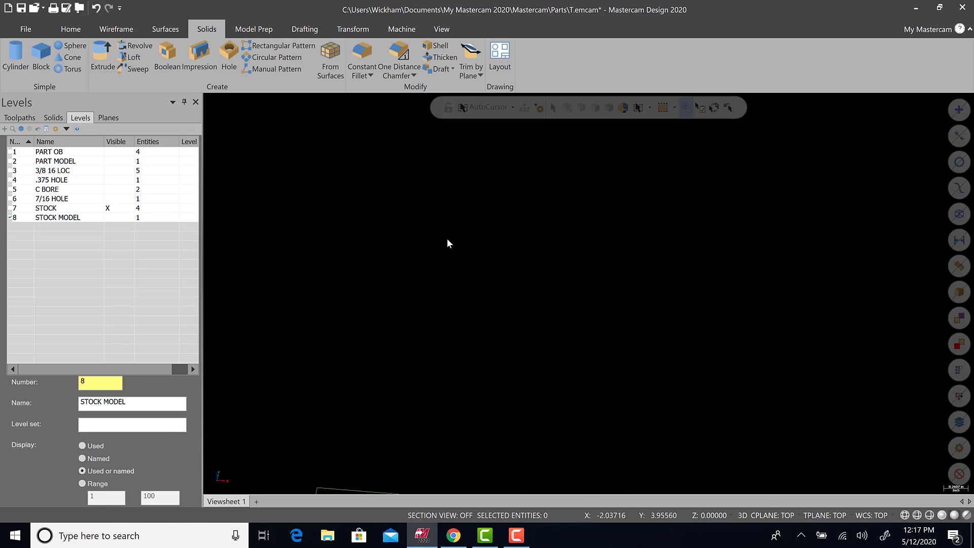
click(118, 162)
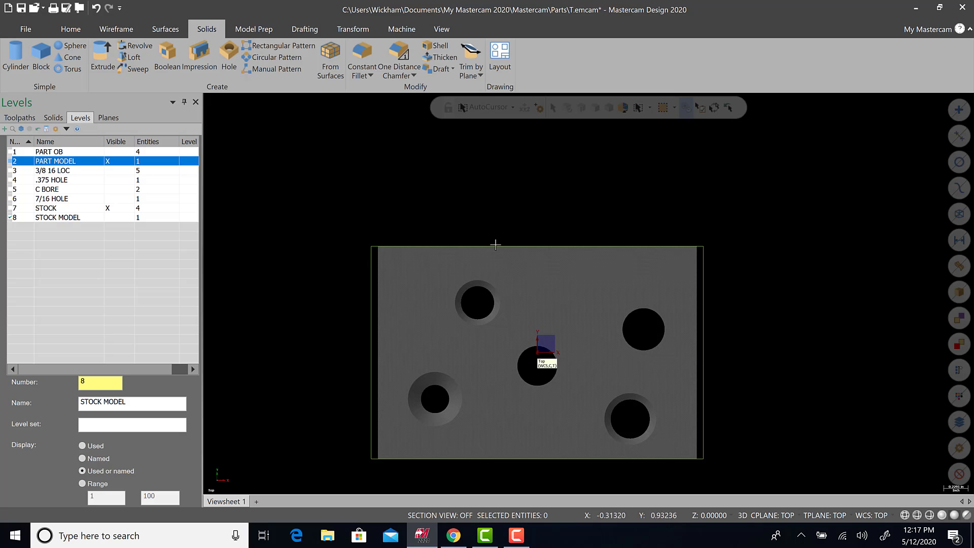
Start saving the part as a new file and create a folder named MOD 1 on the Desktop
click(17, 24)
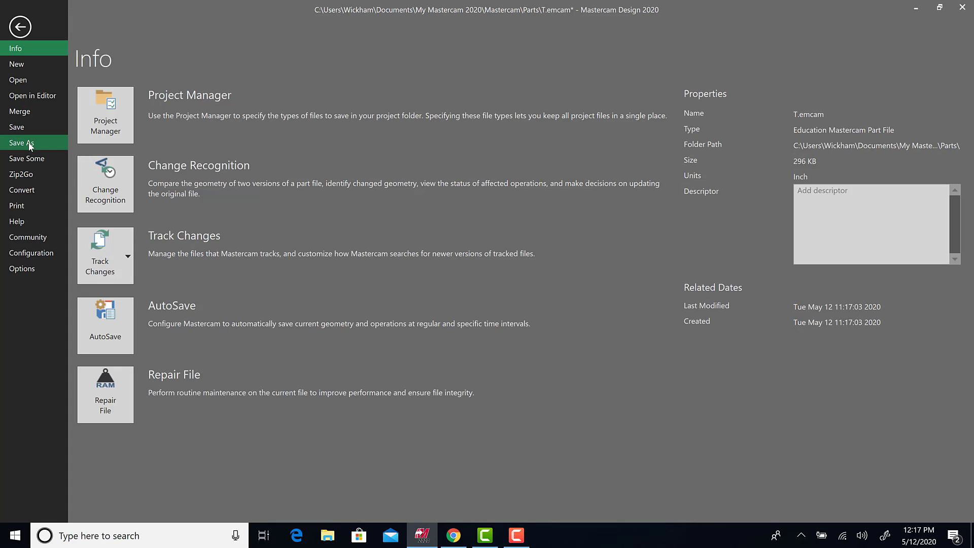
click(29, 144)
click(177, 398)
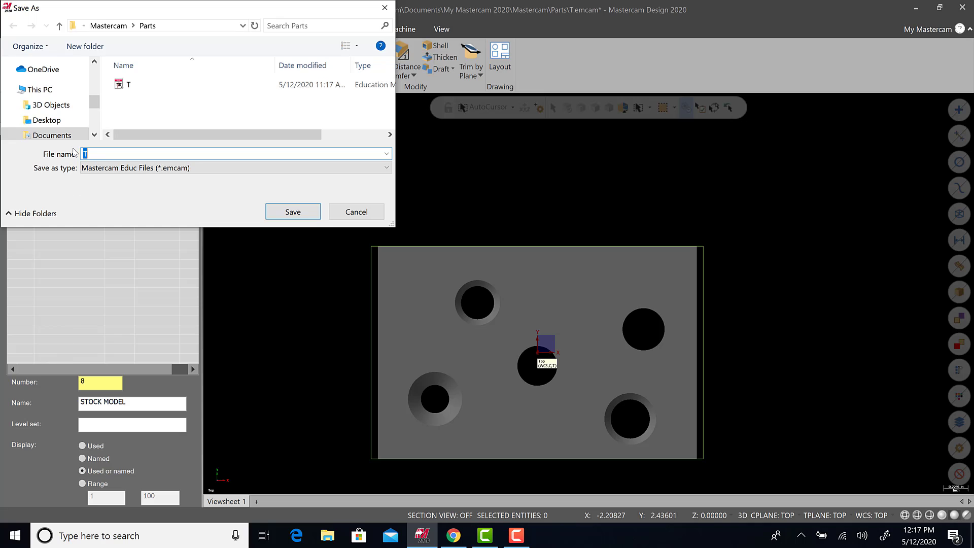
click(62, 119)
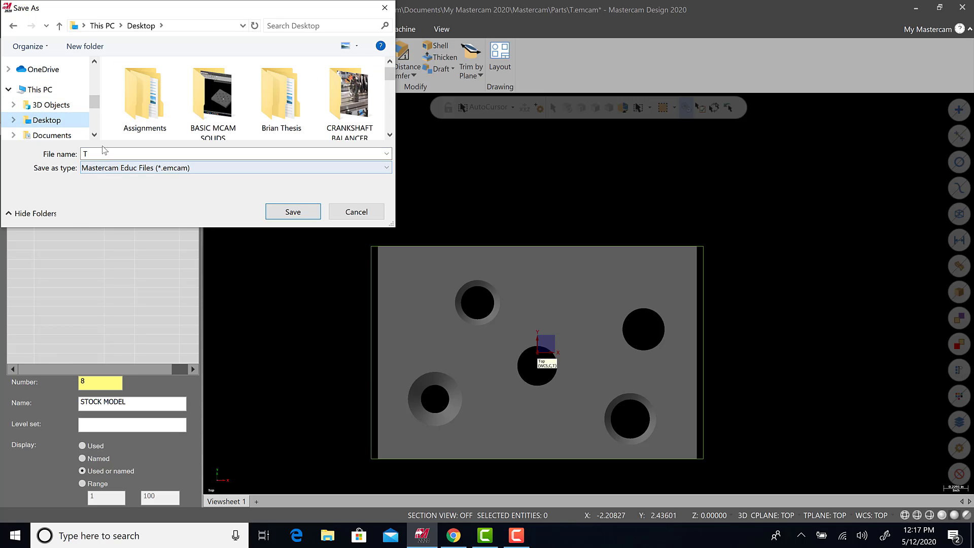
scroll(299, 90, down, 5)
right_click(358, 98)
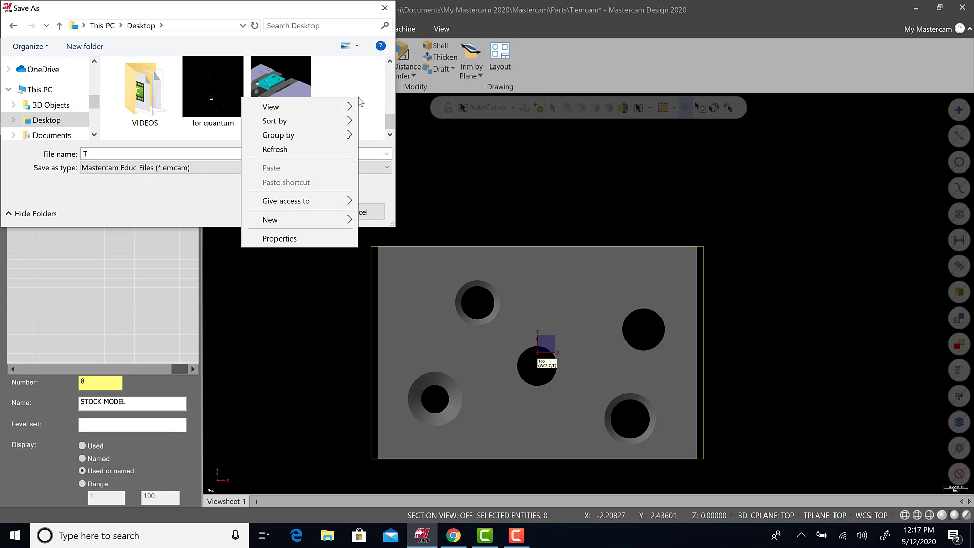
mouse_move(303, 220)
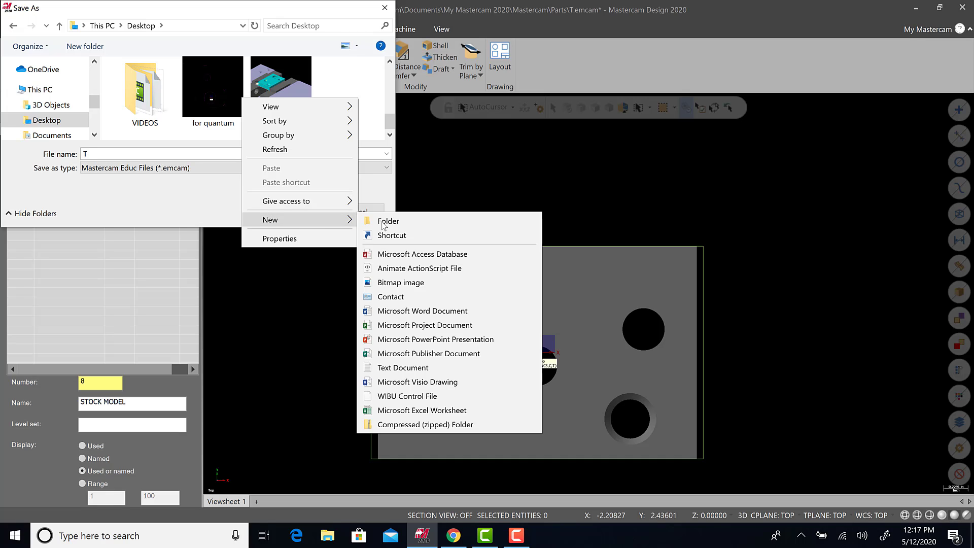
click(387, 221)
text(MOD 1)
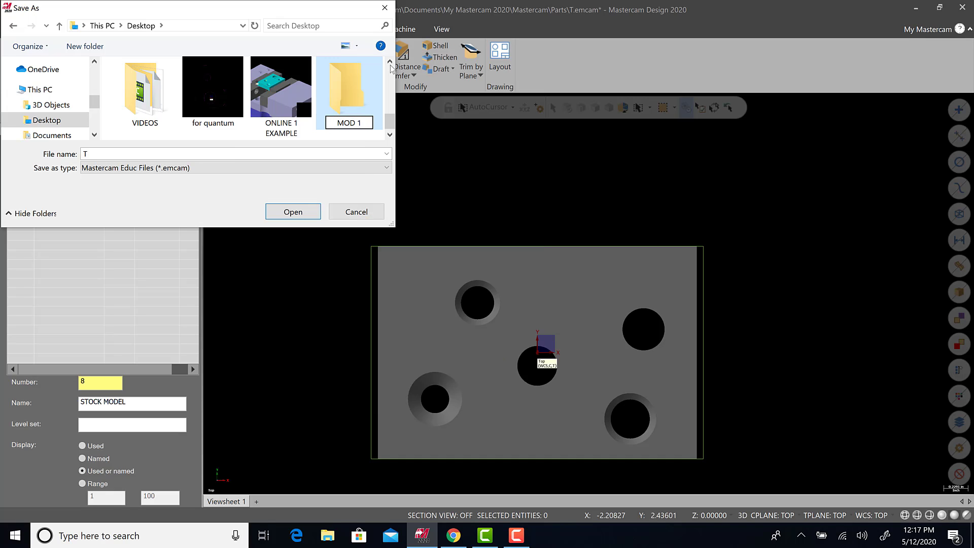
key(Return)
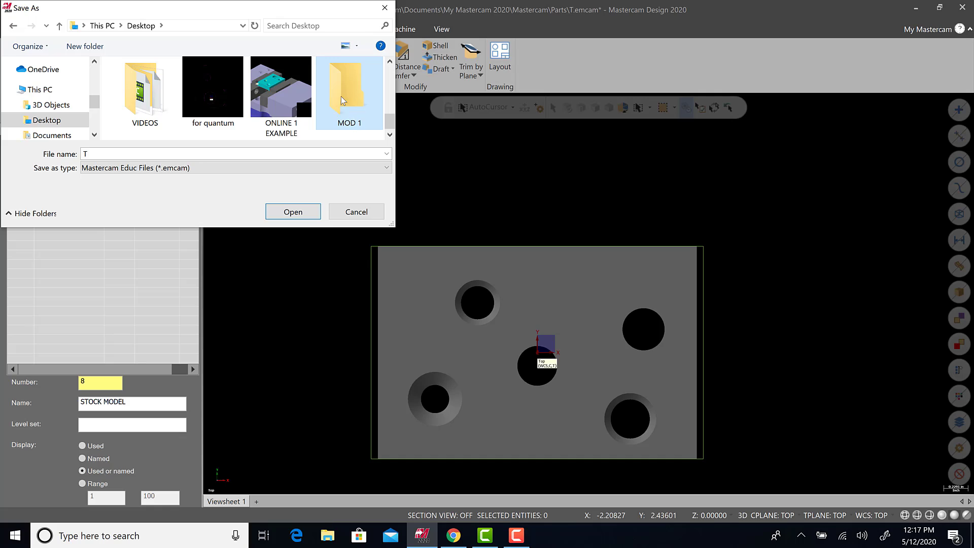
Save the part in the MOD 1 folder under the file name PART, consulting drawing H018P1 before saving
double_click(343, 98)
drag(94, 152, 68, 152)
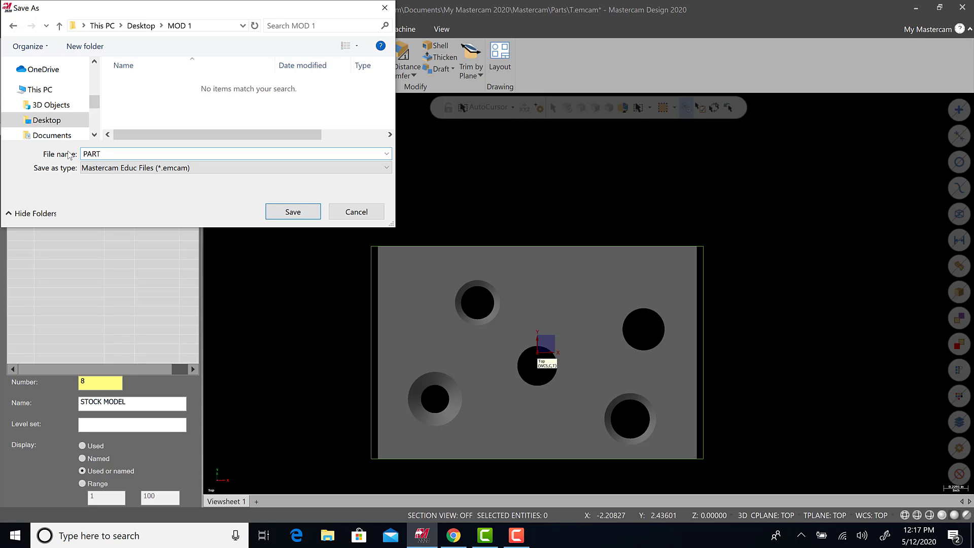
click(453, 535)
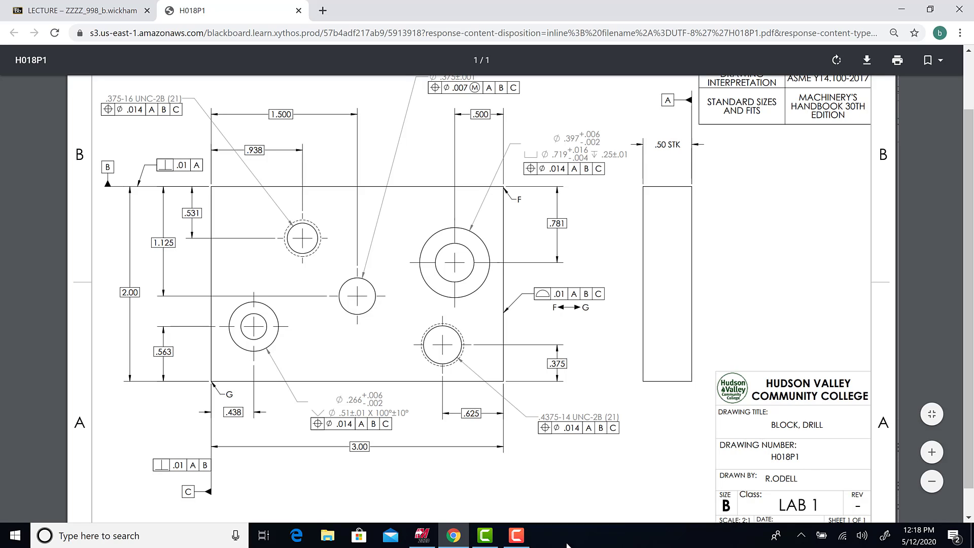
mouse_move(436, 543)
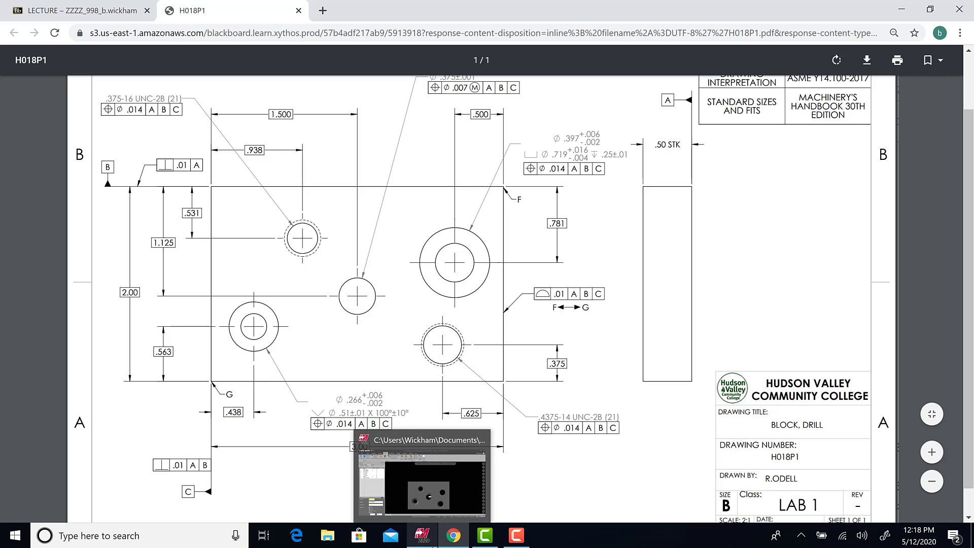
click(422, 535)
click(293, 212)
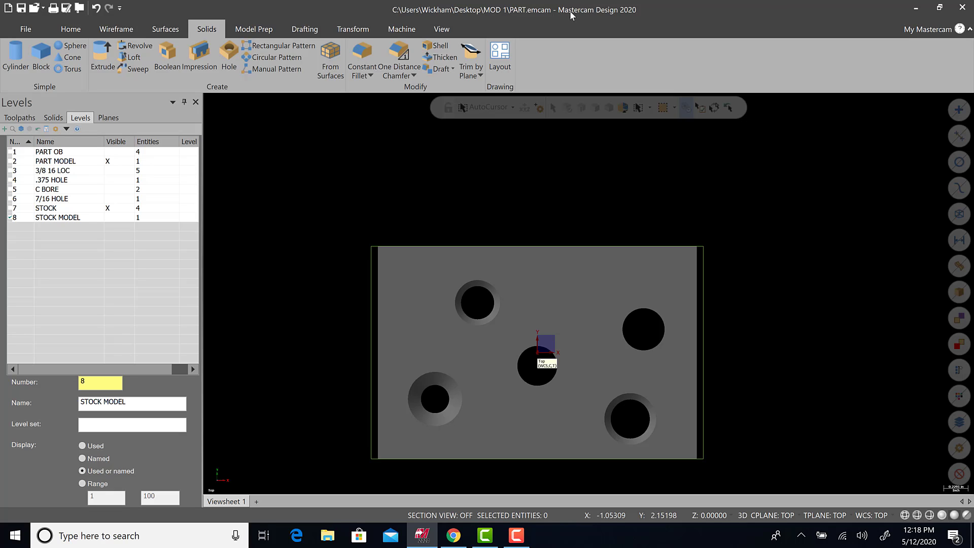
Switch from the top view to an angled view of the drilled block within its stock outline
right_click(409, 167)
click(449, 256)
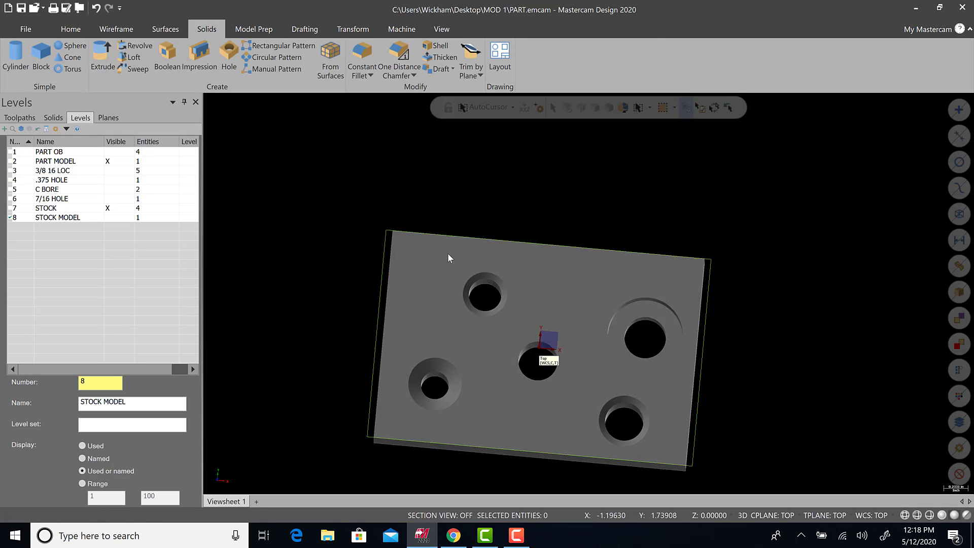